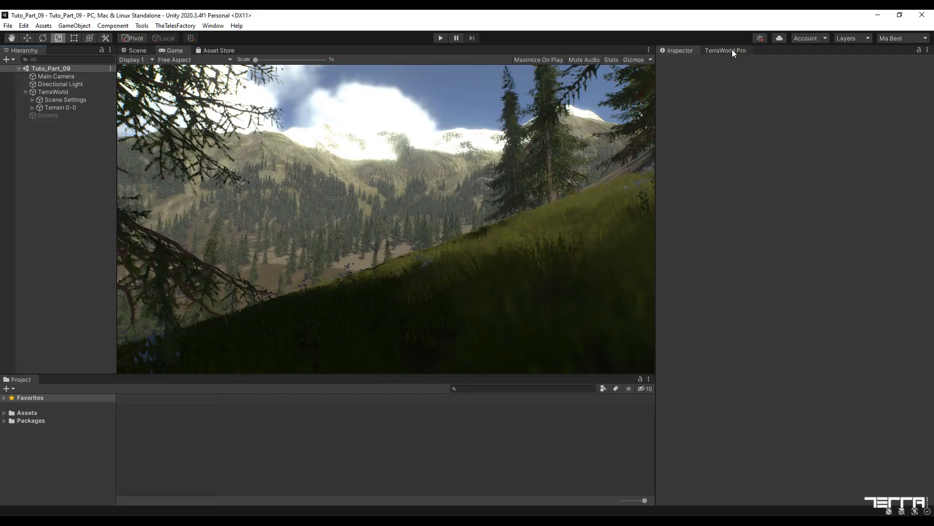
Add a GPU Instance Scatter node to the TerraWorld Pro biomes graph and place it directly above the pine_004_1_0 node.
{"action": "left_click", "coordinate": [732, 49]}
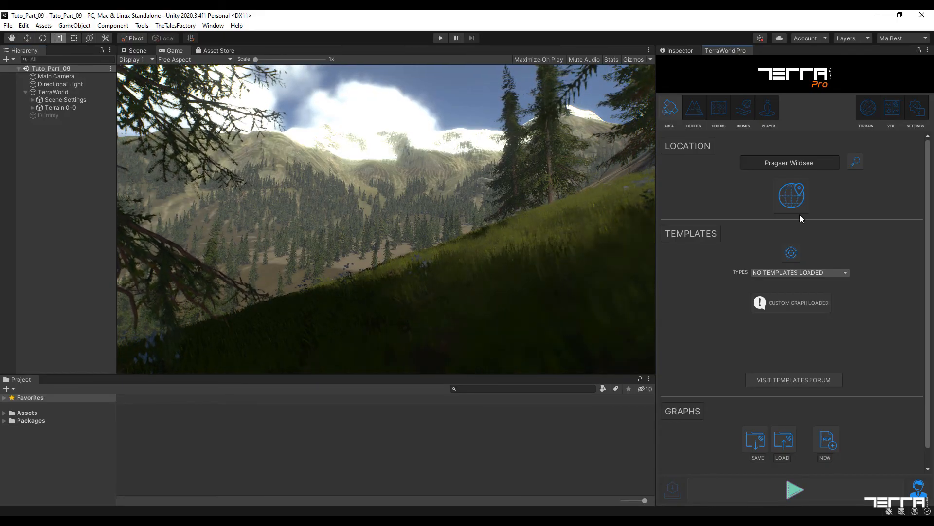
{"action": "left_click", "coordinate": [743, 110]}
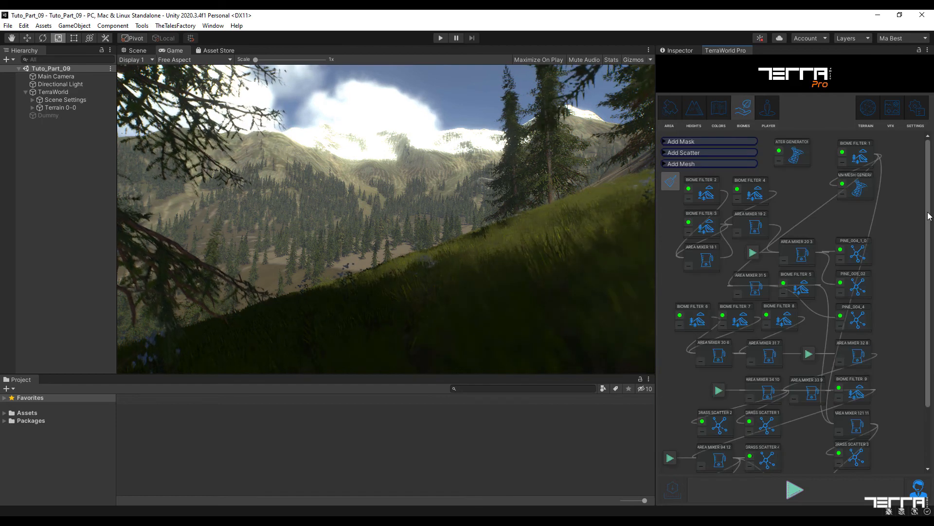
{"action": "scroll", "coordinate": [927, 225], "scroll_direction": "down", "scroll_amount": 3}
{"action": "scroll", "coordinate": [931, 187], "scroll_direction": "up", "scroll_amount": 3}
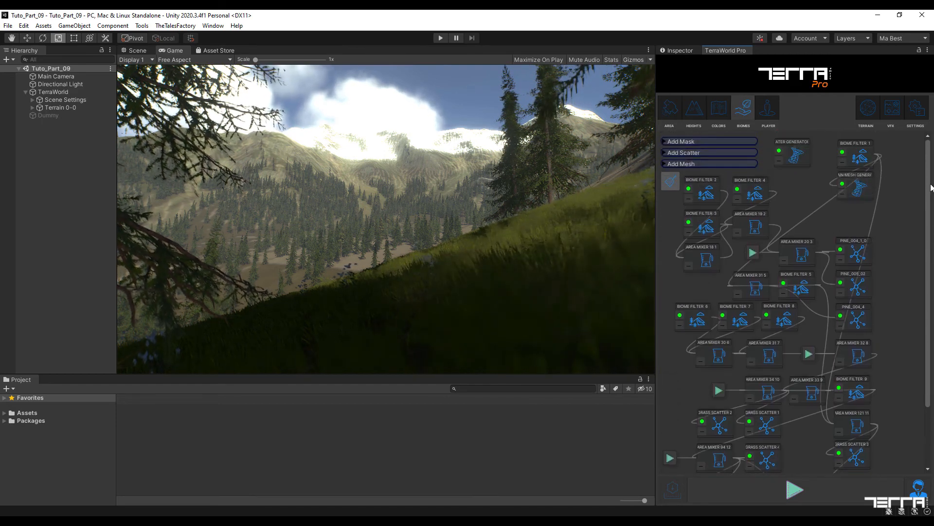
{"action": "left_click", "coordinate": [690, 153]}
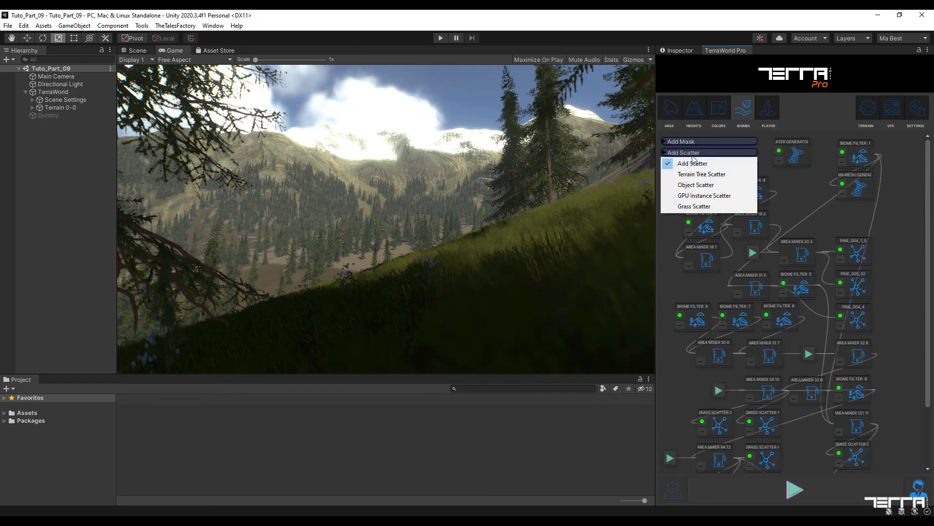
{"action": "left_click", "coordinate": [712, 196]}
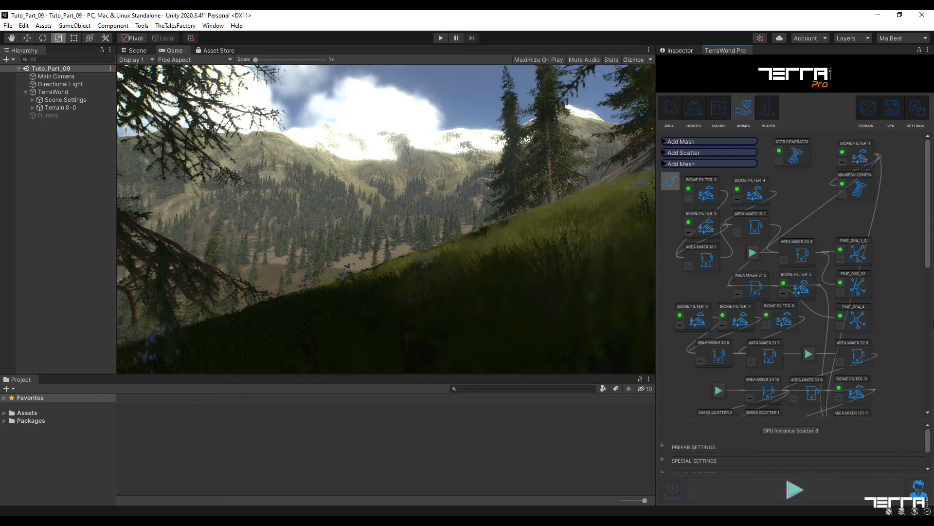
{"action": "scroll", "coordinate": [887, 287], "scroll_direction": "down", "scroll_amount": 12}
{"action": "left_click_drag", "start_coordinate": [887, 387], "coordinate": [860, 214]}
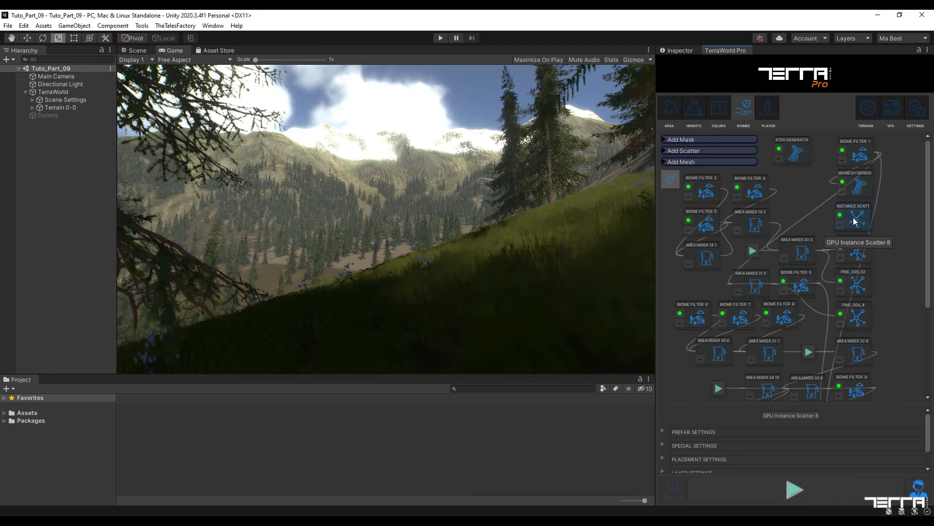
Assign the pine_006_04 tree from the Pro Prefabs Tree folder as the new GPU Instance Scatter node's prefab.
{"action": "left_click", "coordinate": [665, 432]}
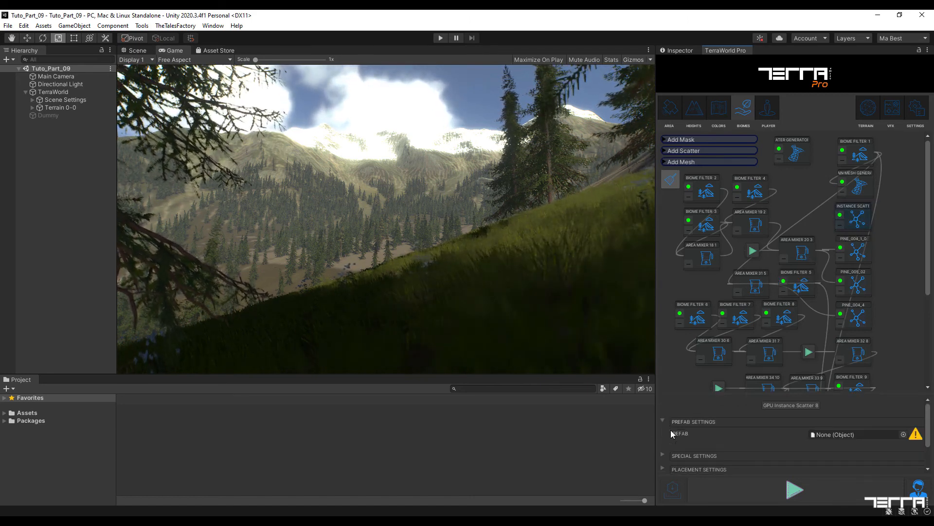
{"action": "left_click", "coordinate": [825, 434]}
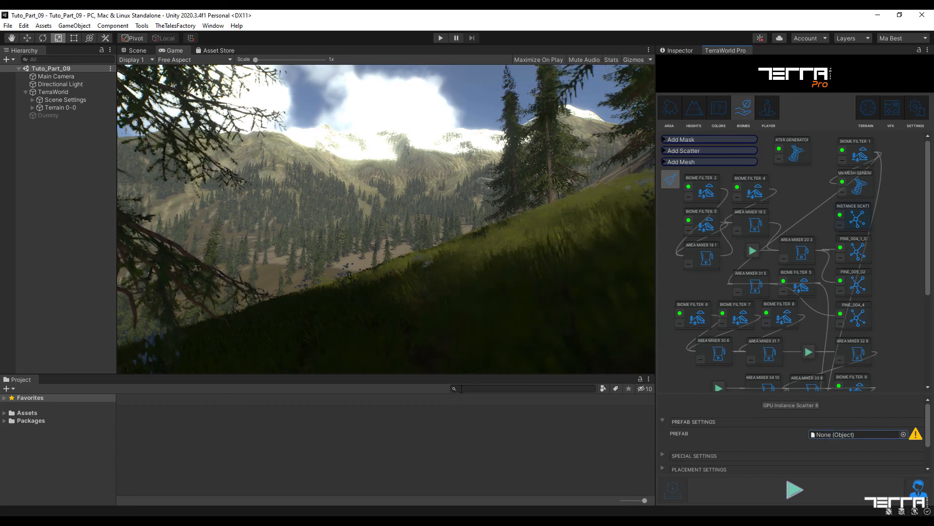
{"action": "left_click", "coordinate": [475, 389]}
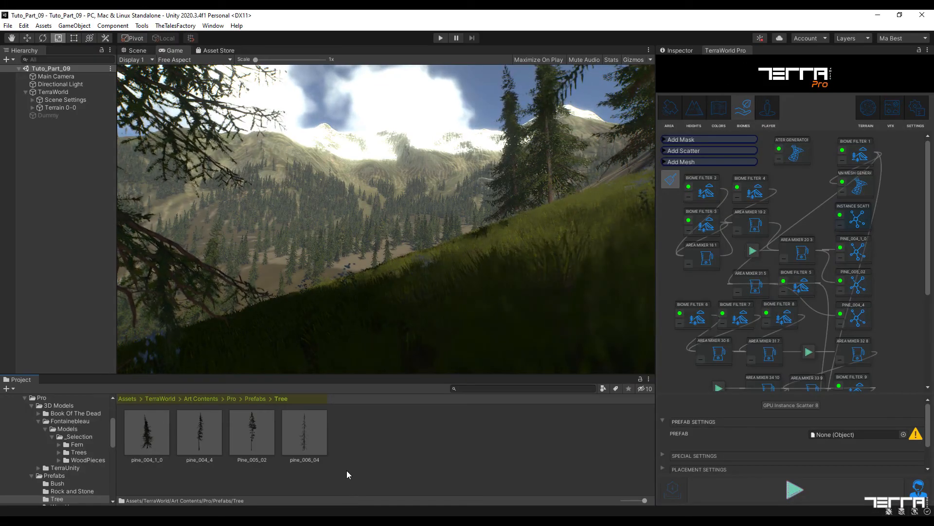
{"action": "left_click_drag", "start_coordinate": [307, 437], "coordinate": [827, 431]}
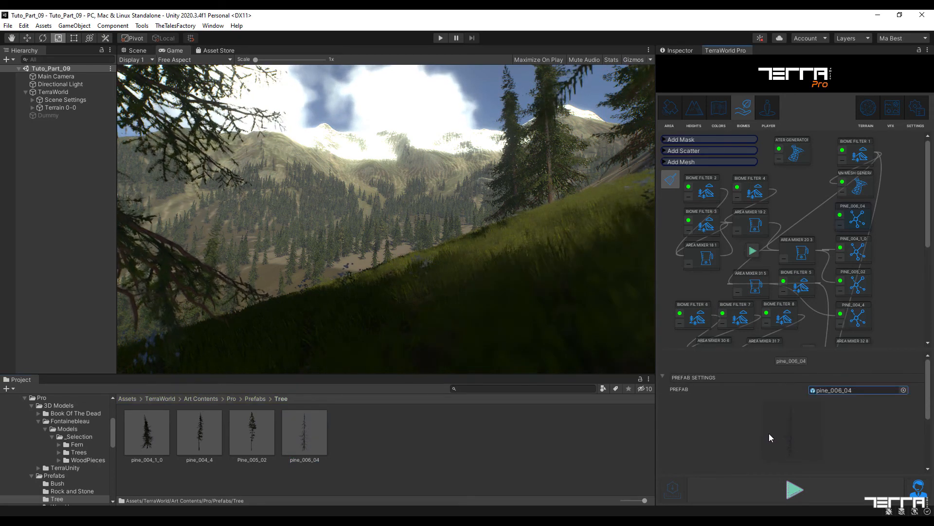
Set the pine_006_04 scatter's placement distance to 25 m and enable horizontal rotation.
{"action": "left_click_drag", "start_coordinate": [929, 397], "coordinate": [929, 444]}
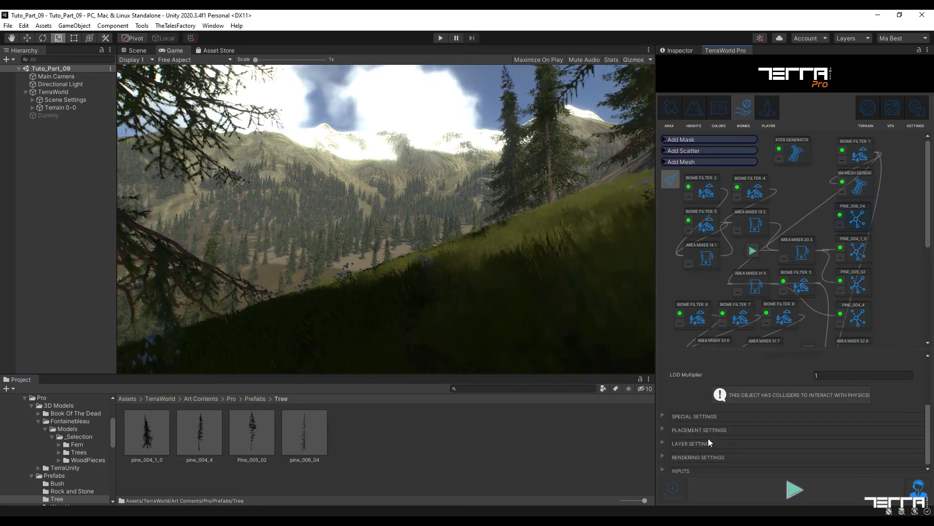
{"action": "left_click", "coordinate": [662, 429]}
{"action": "scroll", "coordinate": [929, 382], "scroll_direction": "down", "scroll_amount": 3}
{"action": "scroll", "coordinate": [931, 382], "scroll_direction": "down", "scroll_amount": 1}
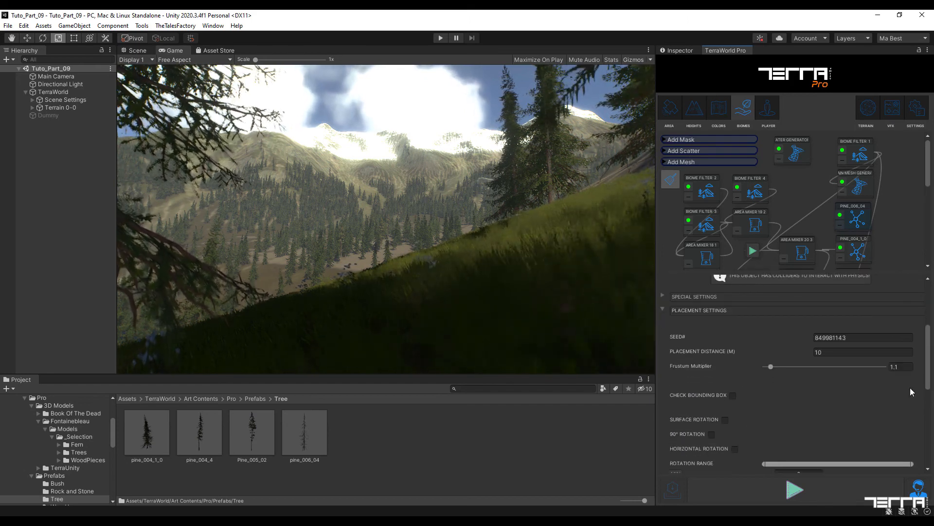
{"action": "type", "text": "25"}
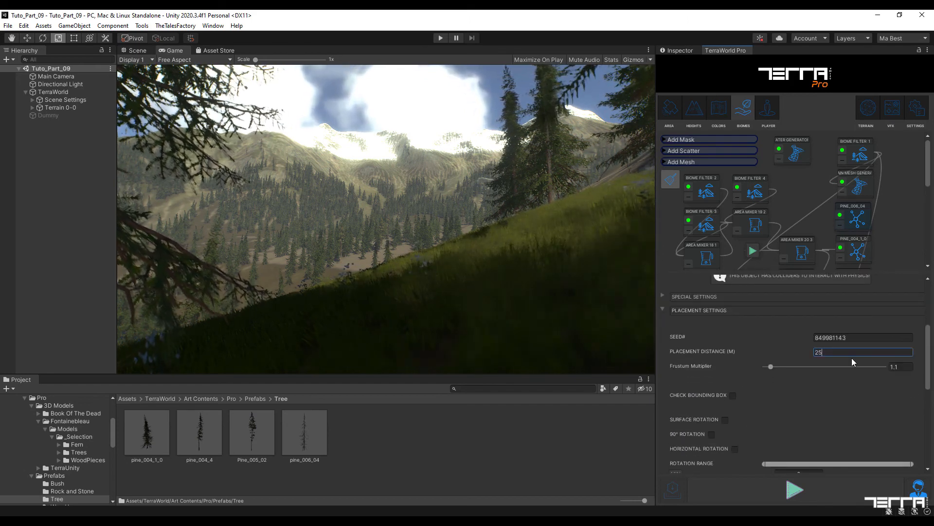
{"action": "left_click", "coordinate": [735, 449]}
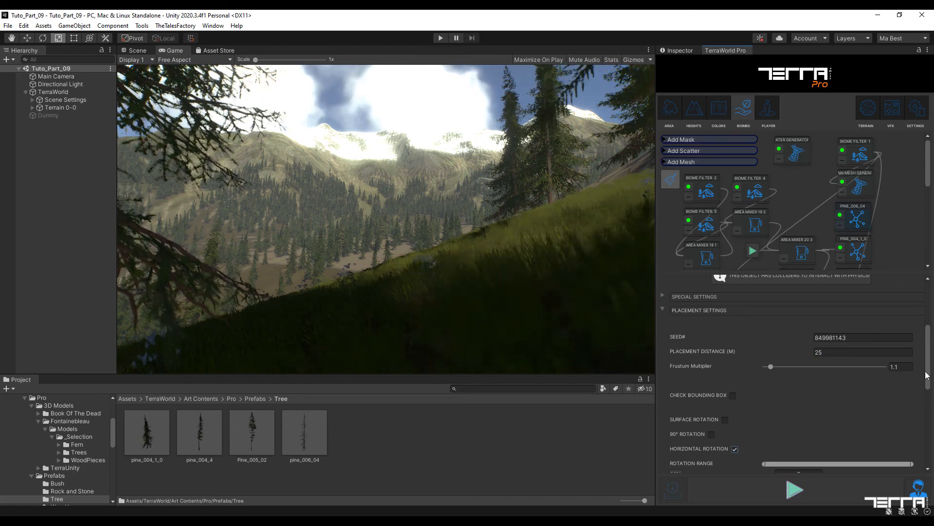
Set the pine_006_04 scatter's scale to 1.5 on X, Y and Z and its scale range minimum to 0.5.
{"action": "scroll", "coordinate": [927, 375], "scroll_direction": "down", "scroll_amount": 5}
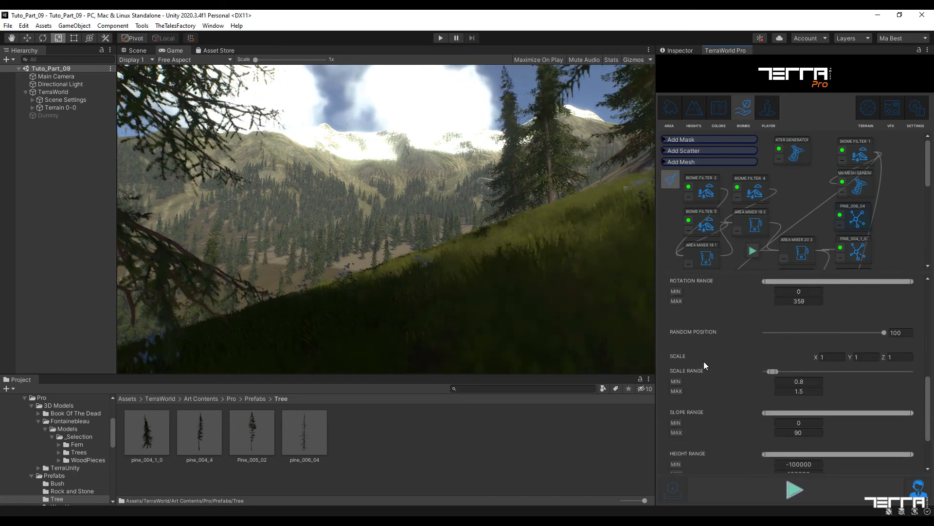
{"action": "left_click", "coordinate": [844, 358]}
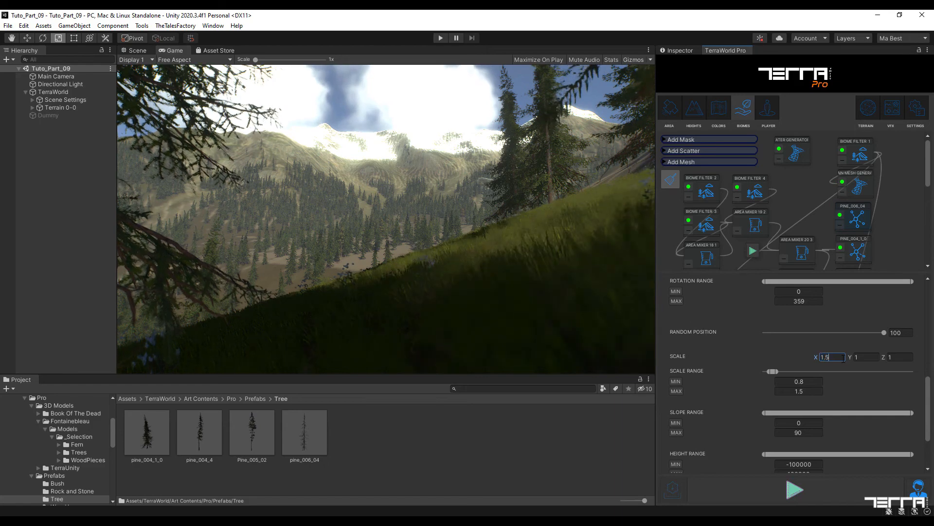
{"action": "left_click", "coordinate": [905, 356]}
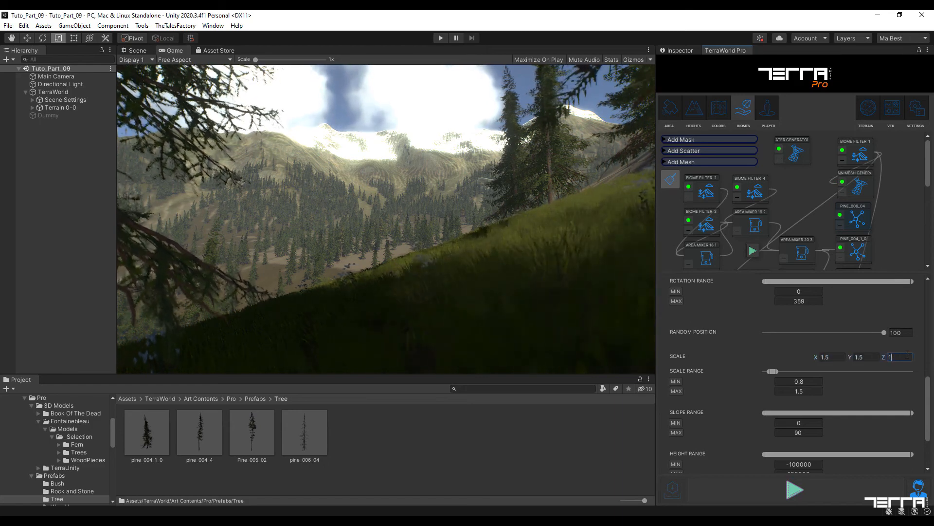
{"action": "type", "text": "1.5"}
{"action": "scroll", "coordinate": [875, 380], "scroll_direction": "down", "scroll_amount": 2}
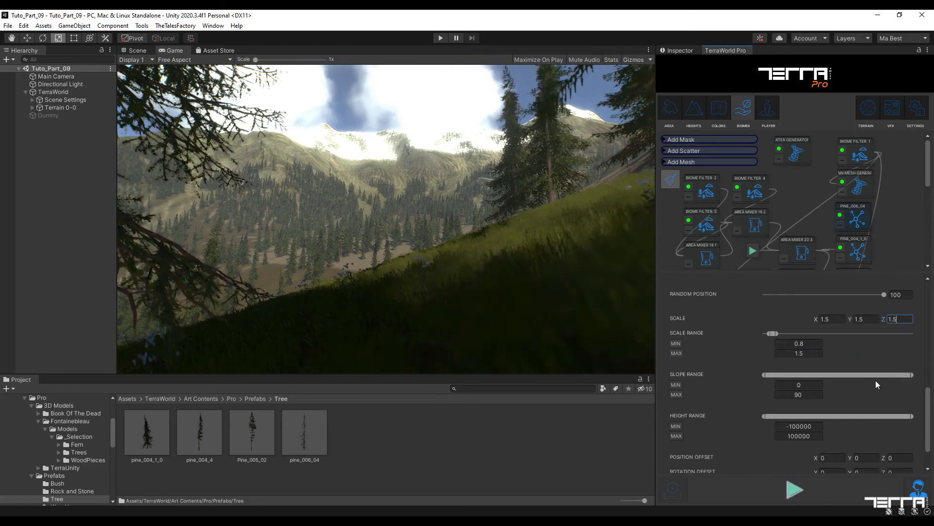
{"action": "left_click", "coordinate": [807, 344]}
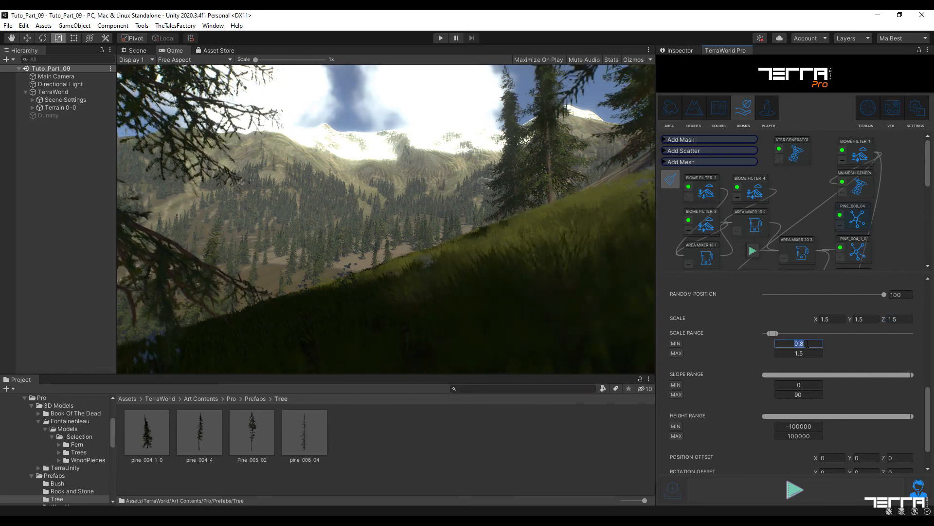
{"action": "type", "text": "0.5"}
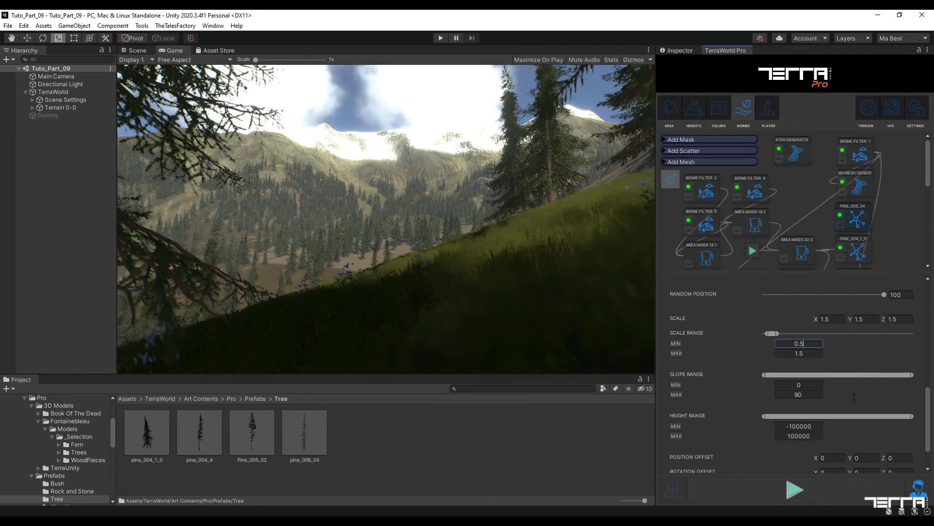
Limit the pine_006_04 scatter to a maximum slope of 45 and a maximum height of 2350.
{"action": "scroll", "coordinate": [827, 389], "scroll_direction": "down", "scroll_amount": 2}
{"action": "left_click", "coordinate": [809, 363]}
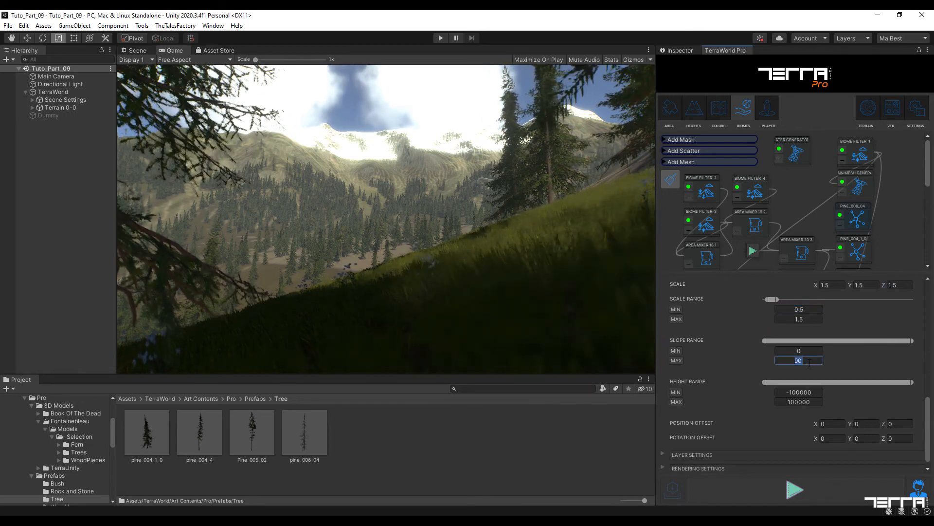
{"action": "type", "text": "45"}
{"action": "left_click", "coordinate": [799, 402]}
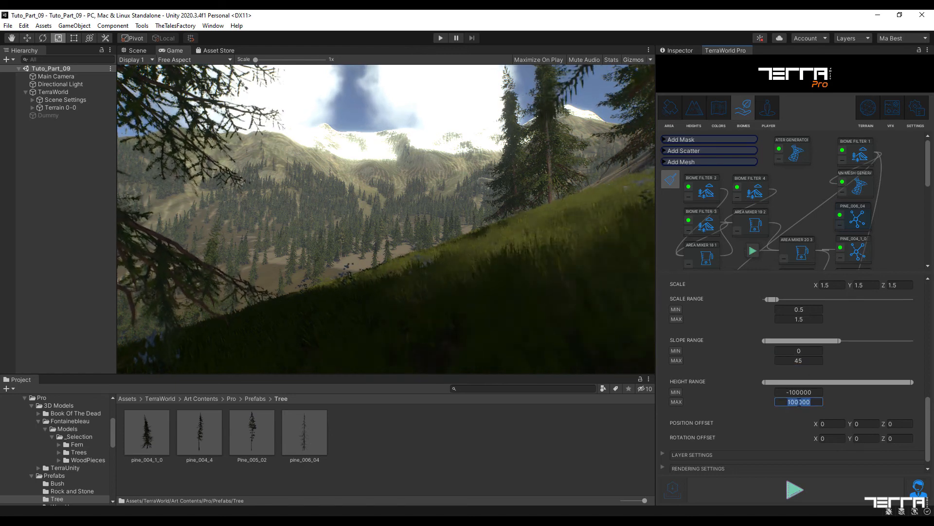
{"action": "type", "text": "23"}
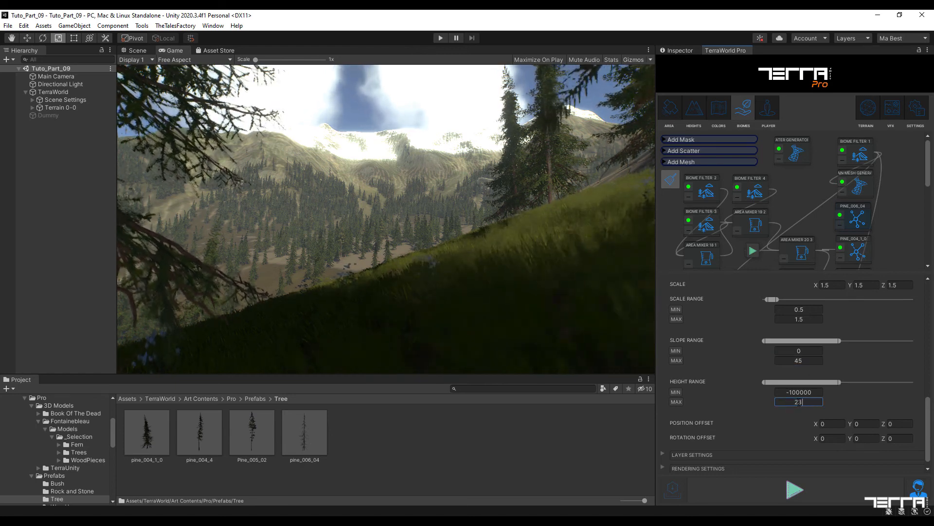
{"action": "type", "text": "50"}
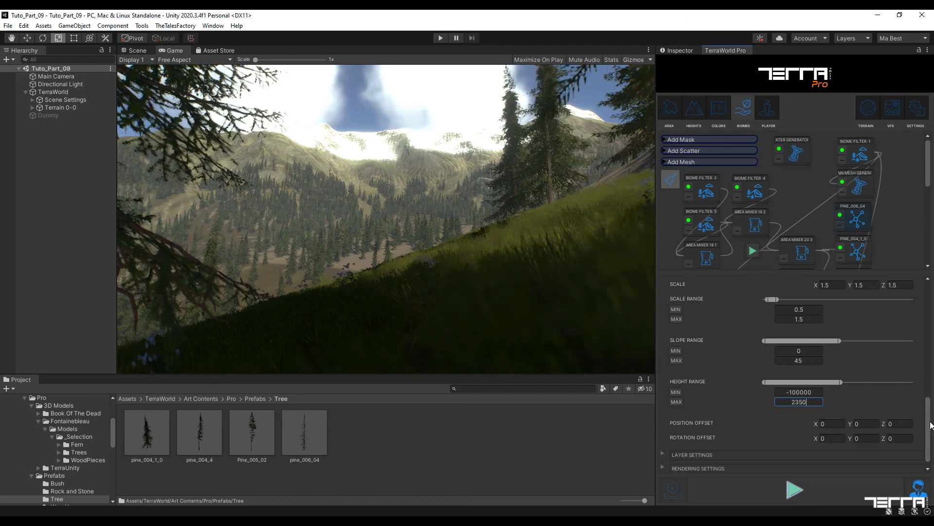
{"action": "scroll", "coordinate": [931, 425], "scroll_direction": "down", "scroll_amount": 1}
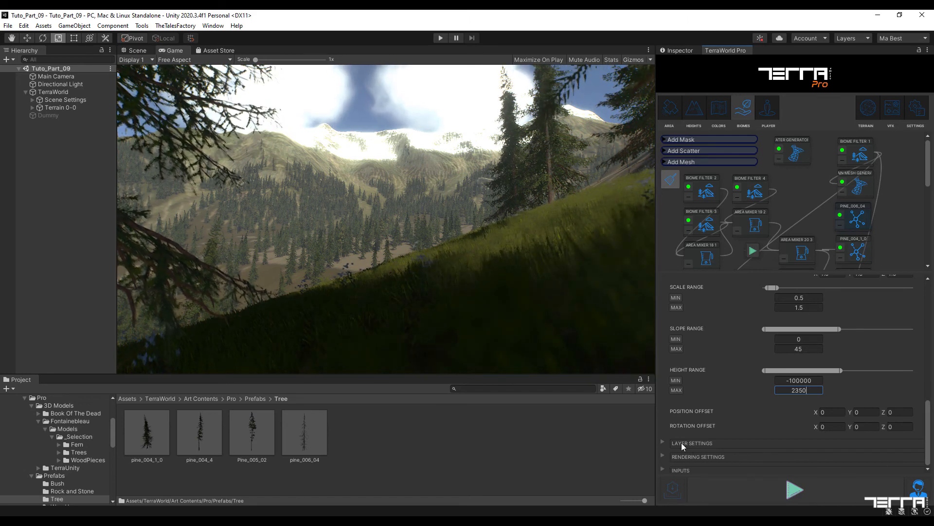
Exclude the Buildings layer from the pine_006_04 scatter's layer mask.
{"action": "left_click", "coordinate": [662, 442]}
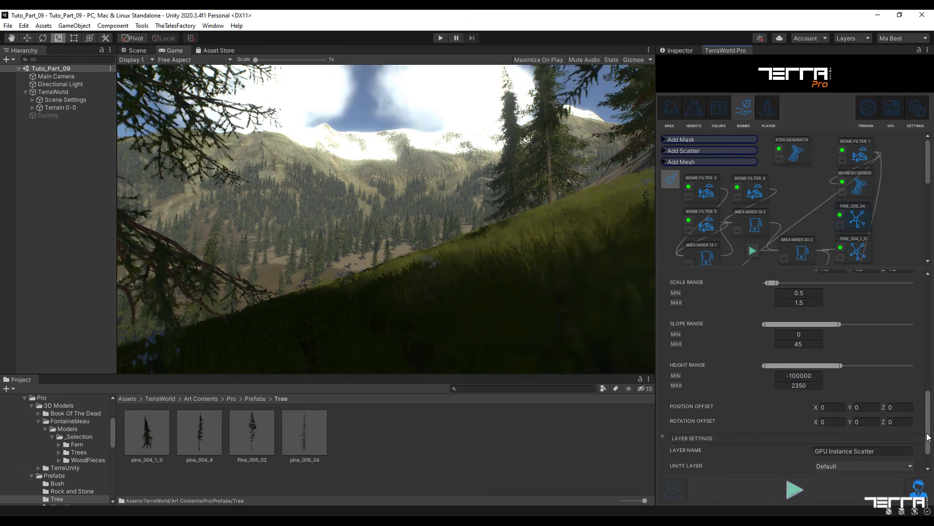
{"action": "left_click_drag", "start_coordinate": [928, 437], "coordinate": [931, 455]}
{"action": "left_click", "coordinate": [875, 442]}
{"action": "left_click", "coordinate": [878, 442]}
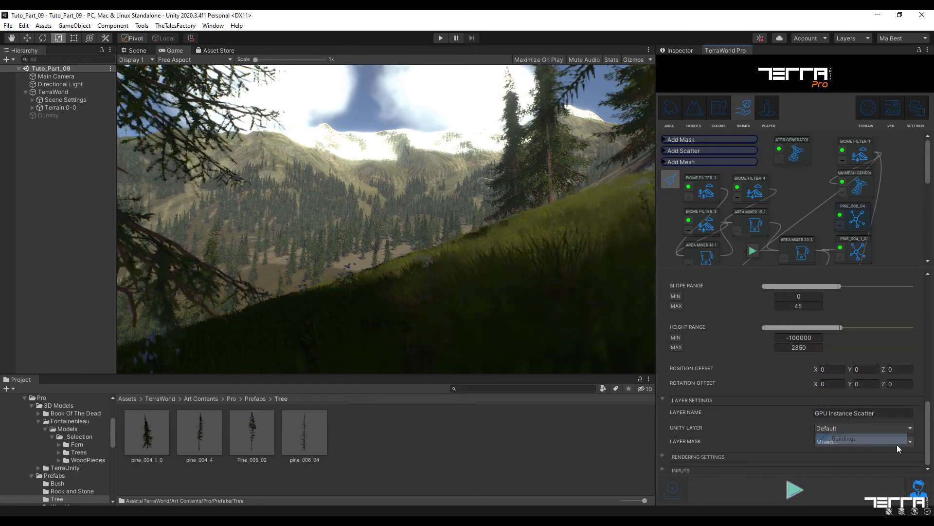
{"action": "left_click", "coordinate": [908, 443]}
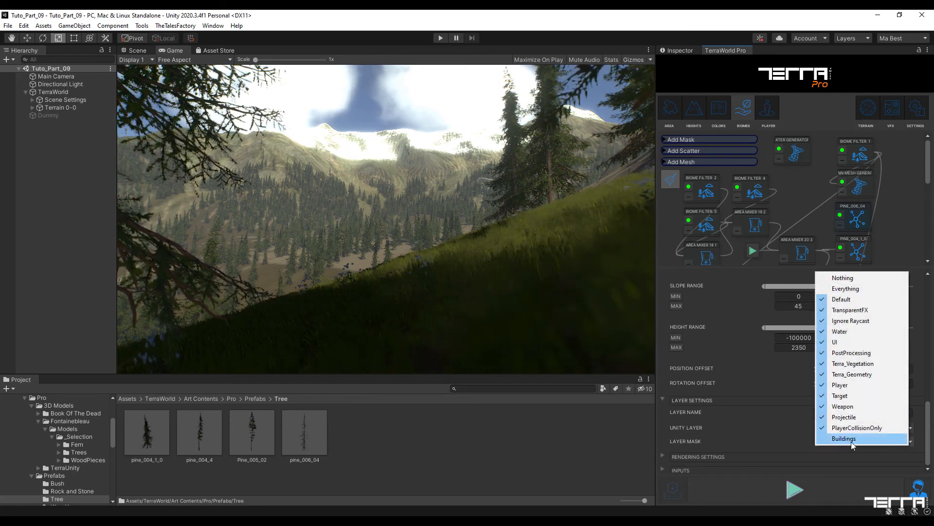
{"action": "left_click", "coordinate": [928, 397]}
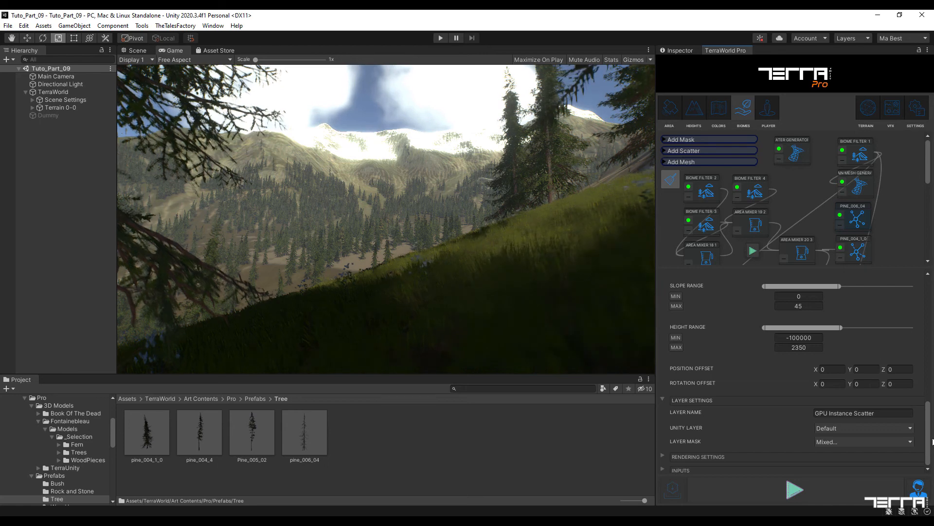
Set the pine_006_04 scatter's input area node to Area Mixer 20 3.
{"action": "left_click", "coordinate": [662, 468]}
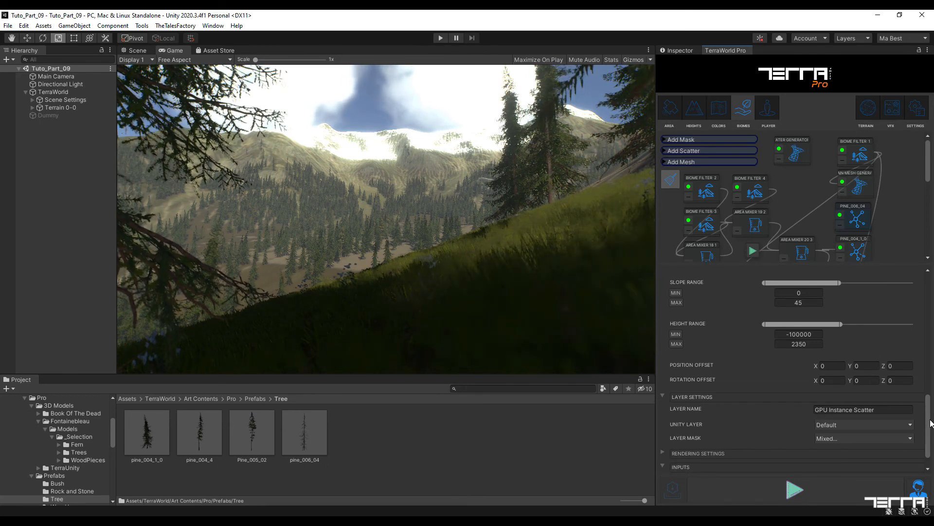
{"action": "scroll", "coordinate": [915, 423], "scroll_direction": "down", "scroll_amount": 1}
{"action": "left_click", "coordinate": [897, 460]}
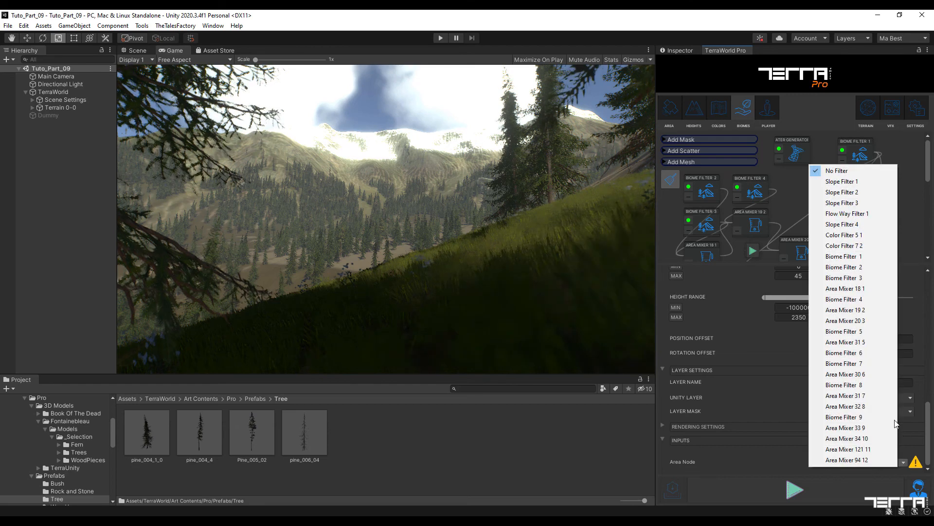
{"action": "left_click", "coordinate": [890, 321]}
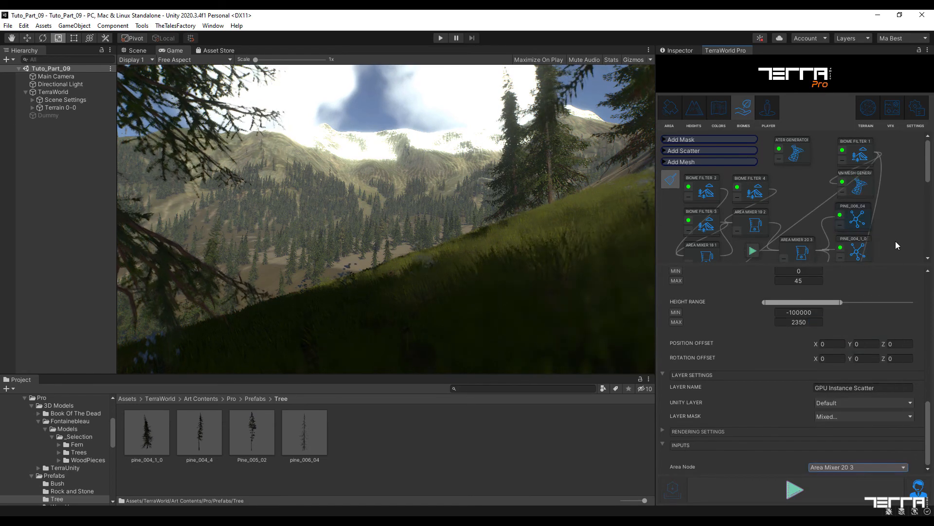
{"action": "left_click", "coordinate": [905, 231]}
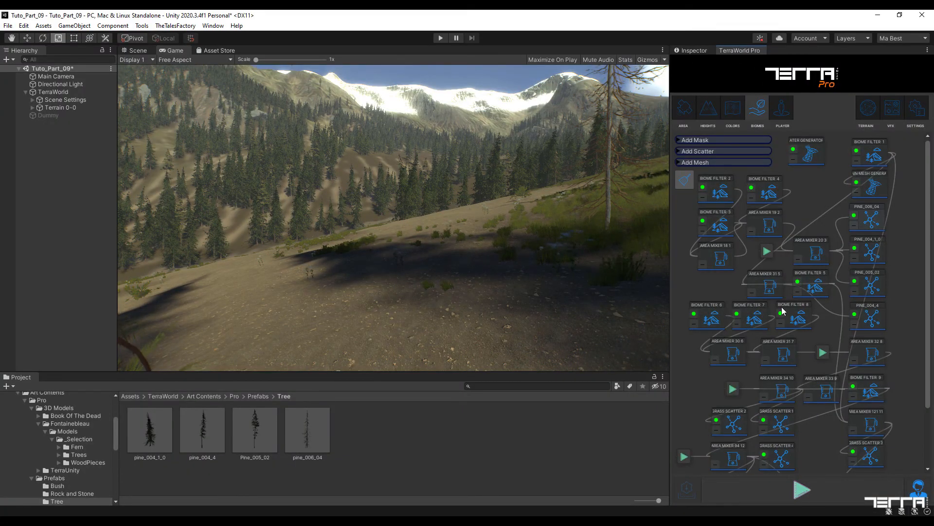
Add a Grass Scatter node to the biomes graph.
{"action": "left_click", "coordinate": [725, 151]}
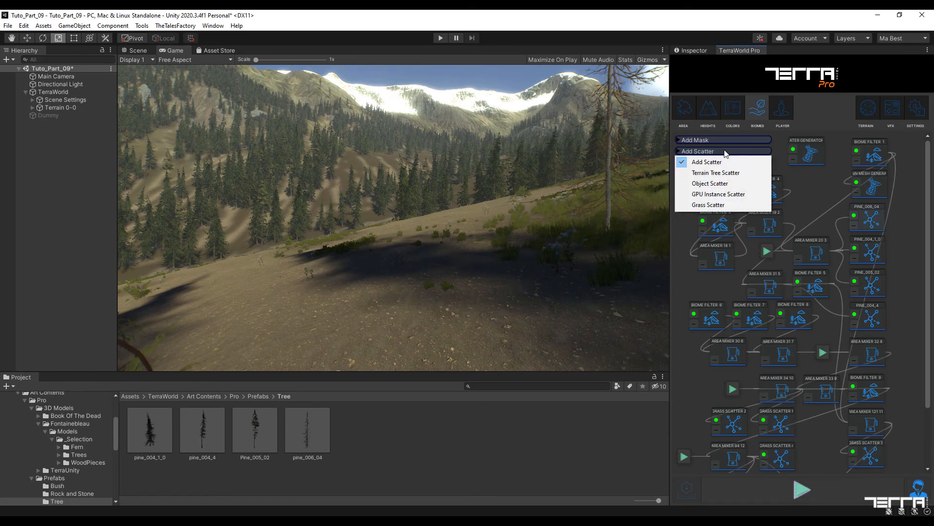
{"action": "left_click", "coordinate": [708, 204]}
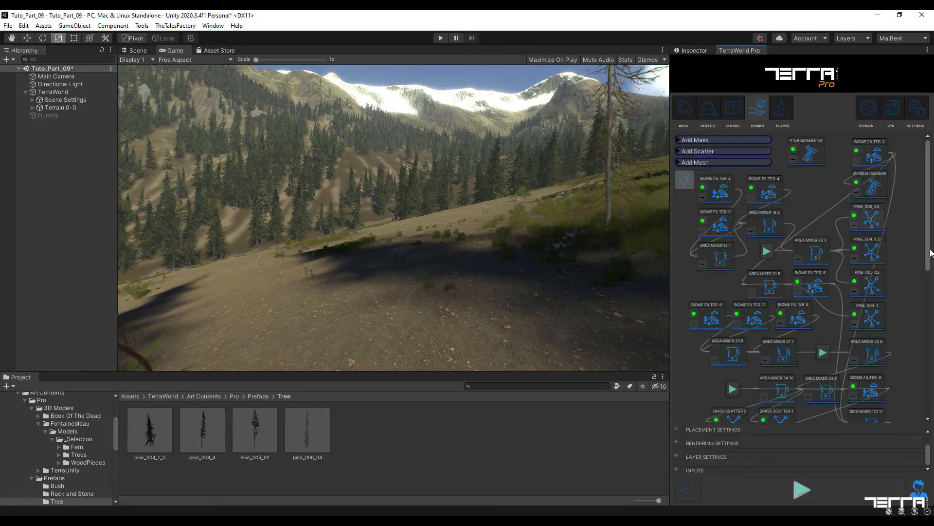
Move the new Grass Scatter 5 node beside Grass Scatter 4 in the Area Mixer 94 12 row of the biomes graph.
{"action": "left_click_drag", "start_coordinate": [930, 249], "coordinate": [930, 395]}
{"action": "left_click_drag", "start_coordinate": [782, 407], "coordinate": [814, 362]}
{"action": "left_click_drag", "start_coordinate": [820, 399], "coordinate": [822, 283]}
{"action": "left_click_drag", "start_coordinate": [822, 351], "coordinate": [820, 316]}
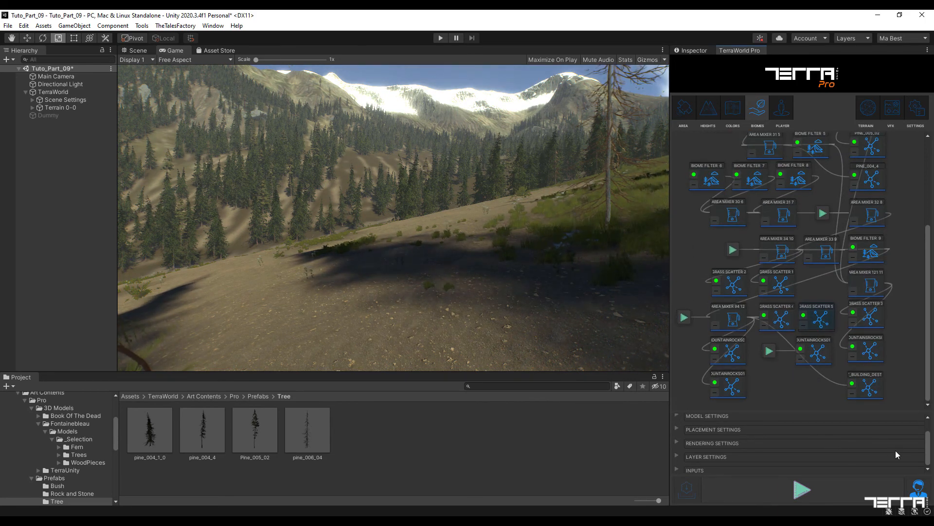
Assign the Weed 03 material from the TerraUnity Grass N Flower Material folder to Grass Scatter 5.
{"action": "left_click", "coordinate": [677, 416]}
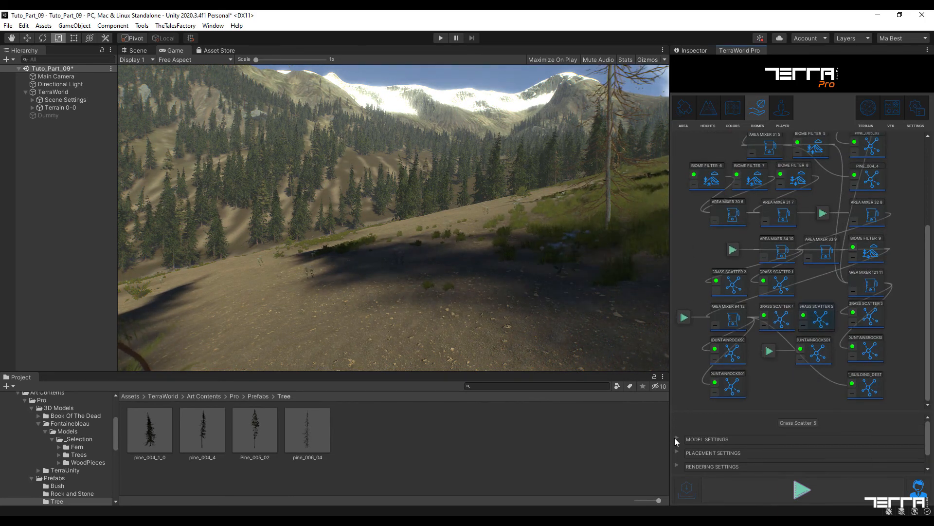
{"action": "left_click", "coordinate": [234, 396]}
{"action": "double_click", "coordinate": [297, 434]}
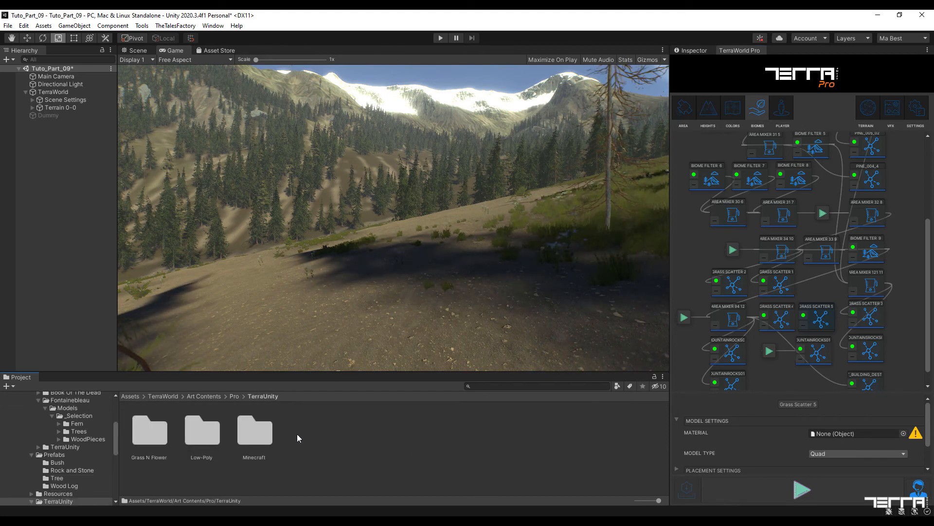
{"action": "double_click", "coordinate": [162, 431]}
{"action": "double_click", "coordinate": [253, 428]}
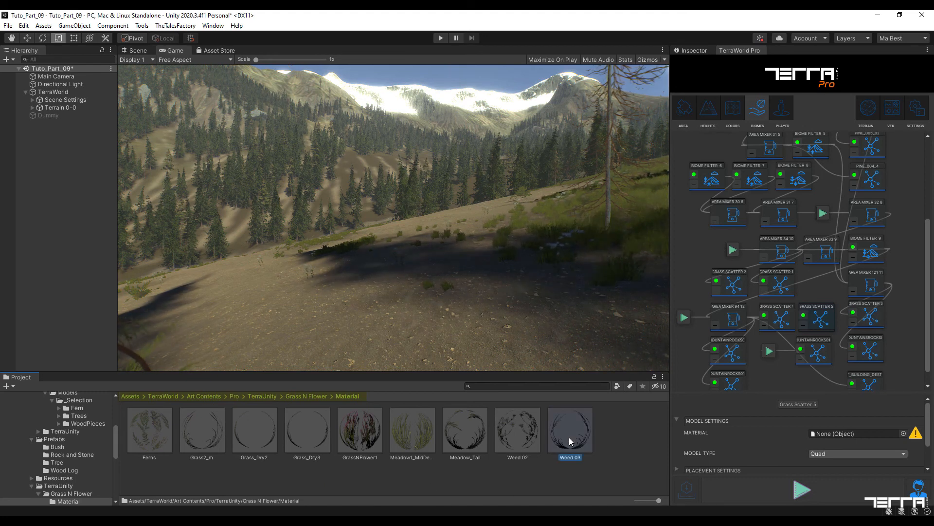
{"action": "left_click_drag", "start_coordinate": [568, 437], "coordinate": [834, 433]}
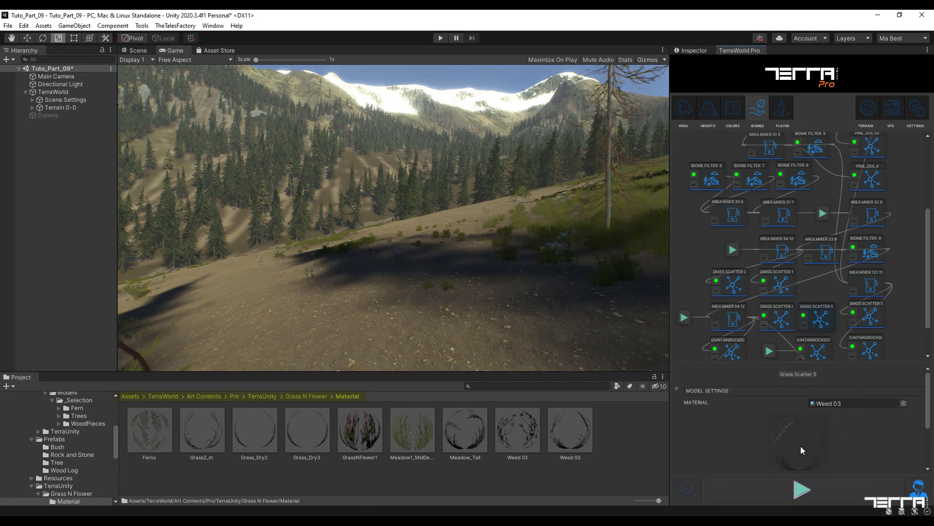
Set Grass Scatter 5's model type to From Mesh and assign the Cube mesh from the Grass N Flower Mesh folder.
{"action": "left_click_drag", "start_coordinate": [928, 421], "coordinate": [933, 453]}
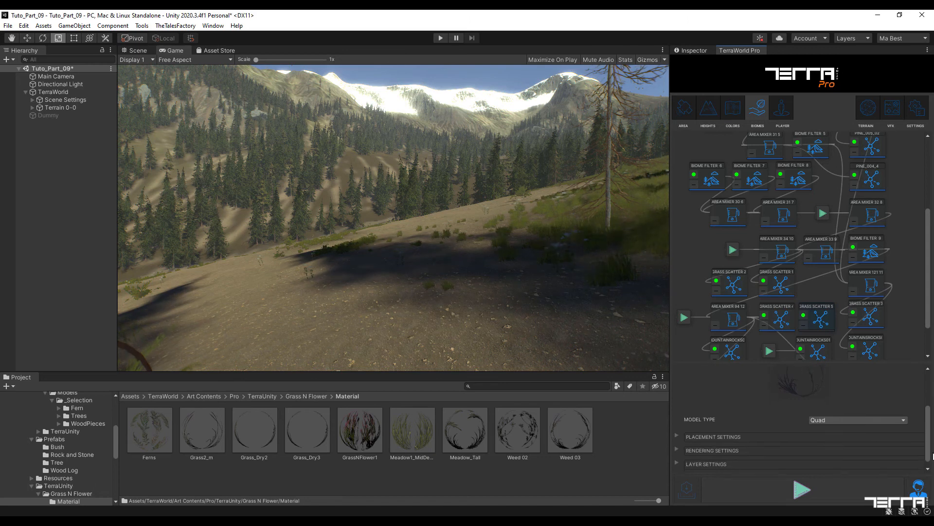
{"action": "left_click", "coordinate": [877, 417]}
{"action": "left_click", "coordinate": [854, 434]}
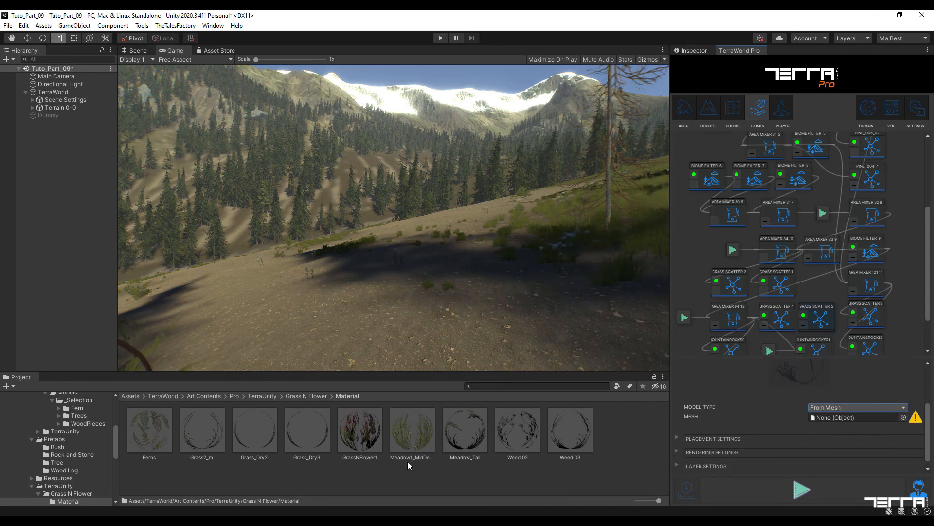
{"action": "left_click_drag", "start_coordinate": [116, 453], "coordinate": [116, 460]}
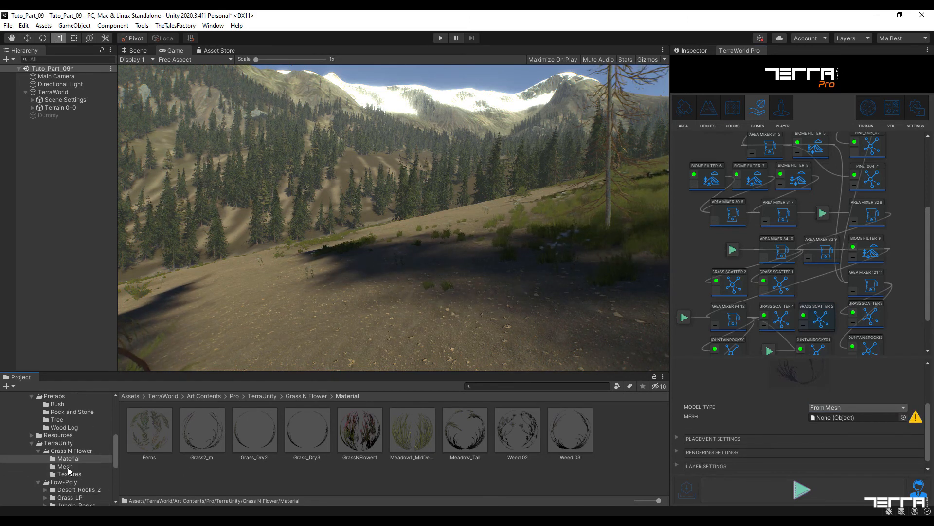
{"action": "left_click", "coordinate": [66, 467]}
{"action": "left_click_drag", "start_coordinate": [194, 449], "coordinate": [839, 418]}
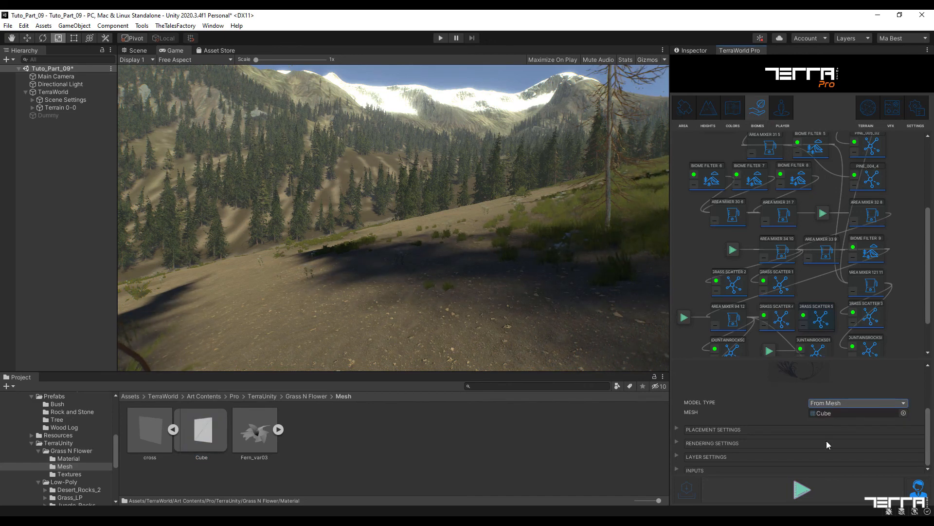
Set the placement density of Grass Scatter 5 to 250.
{"action": "left_click", "coordinate": [676, 429]}
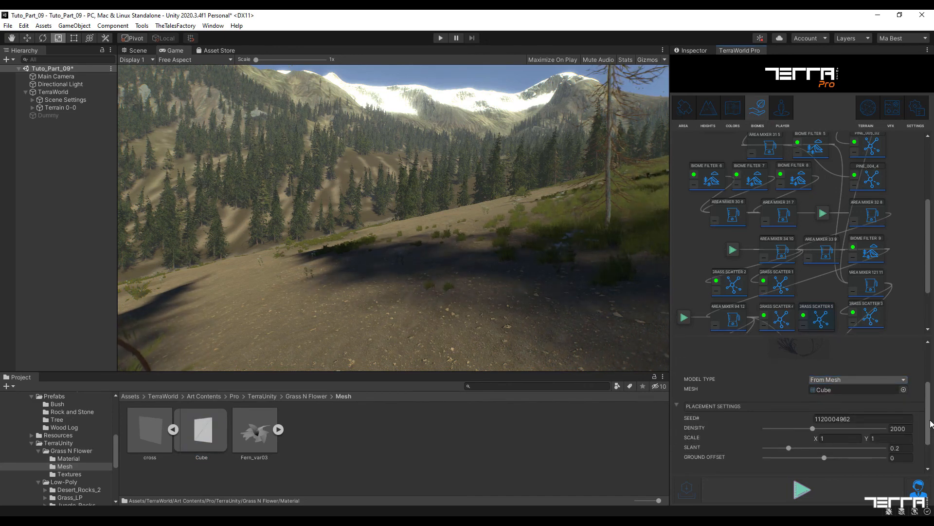
{"action": "scroll", "coordinate": [921, 426], "scroll_direction": "down", "scroll_amount": 3}
{"action": "left_click", "coordinate": [899, 391]}
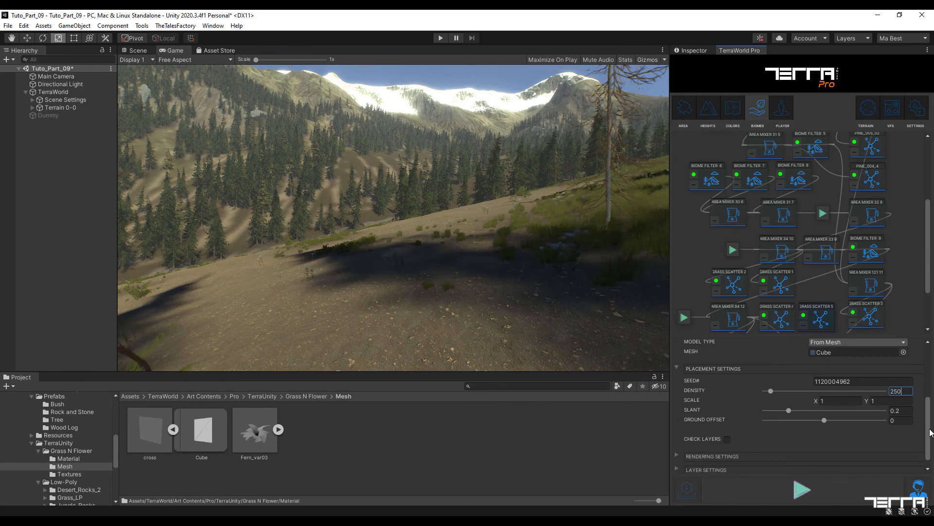
Set Grass Scatter 5's rendering distance to 250 and its grid size to 150.
{"action": "scroll", "coordinate": [899, 446], "scroll_direction": "down", "scroll_amount": 1}
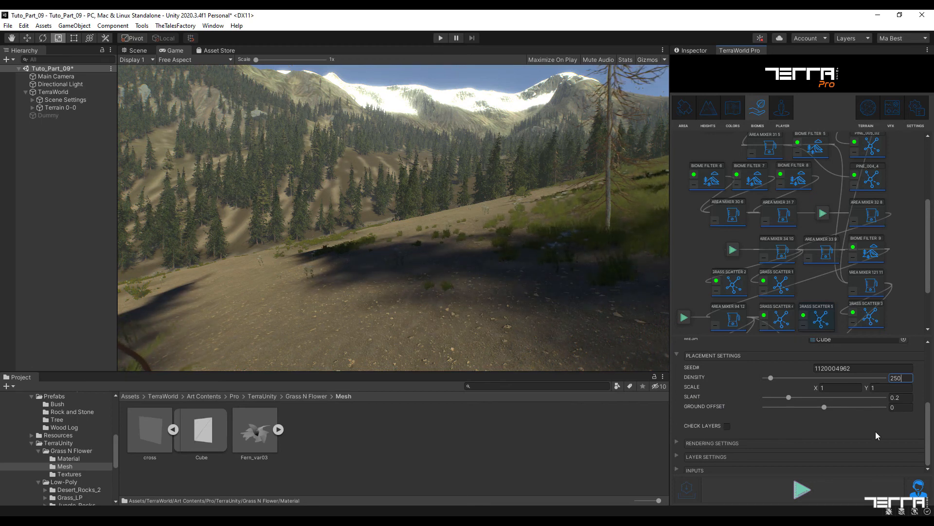
{"action": "left_click", "coordinate": [677, 442]}
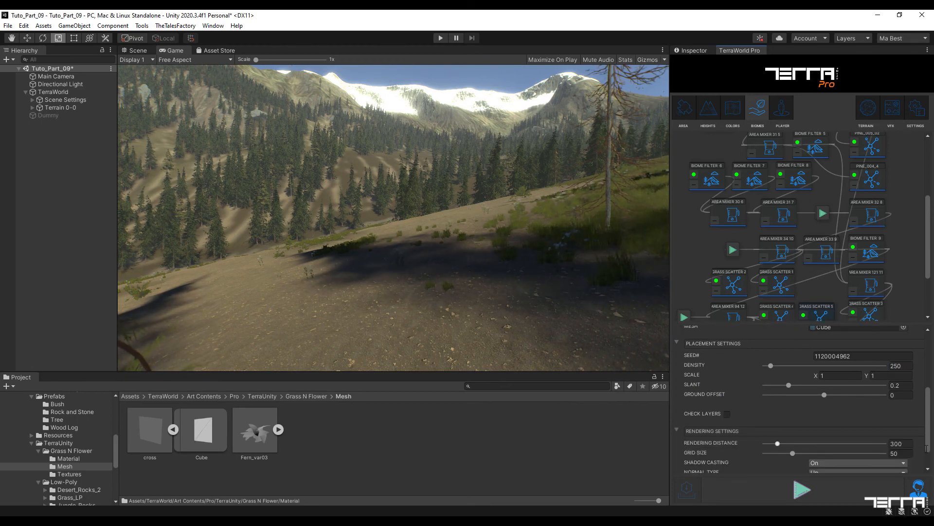
{"action": "scroll", "coordinate": [931, 452], "scroll_direction": "down", "scroll_amount": 3}
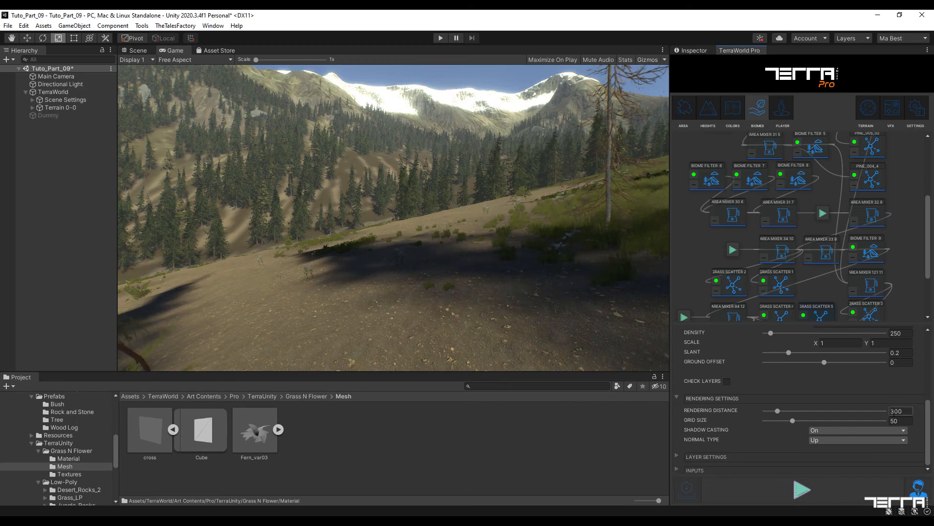
{"action": "left_click", "coordinate": [907, 411]}
{"action": "type", "text": "250"}
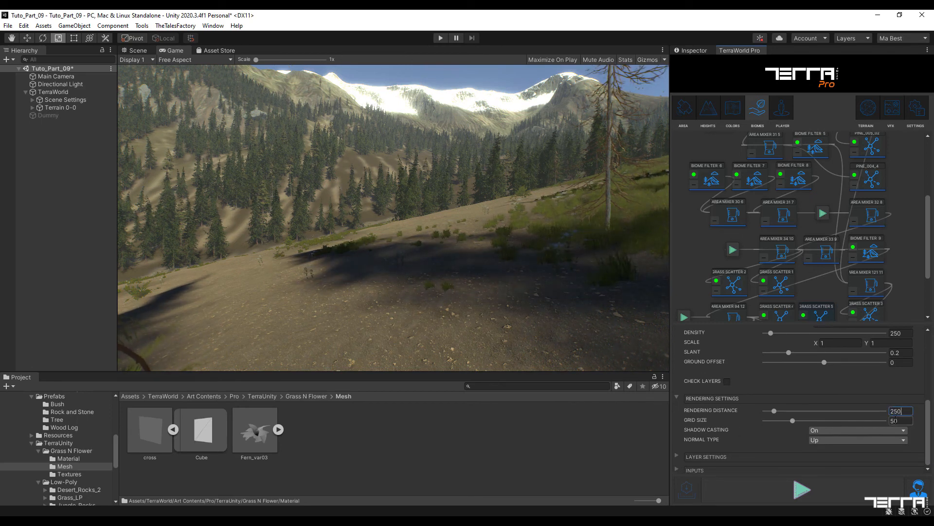
{"action": "left_click", "coordinate": [901, 420]}
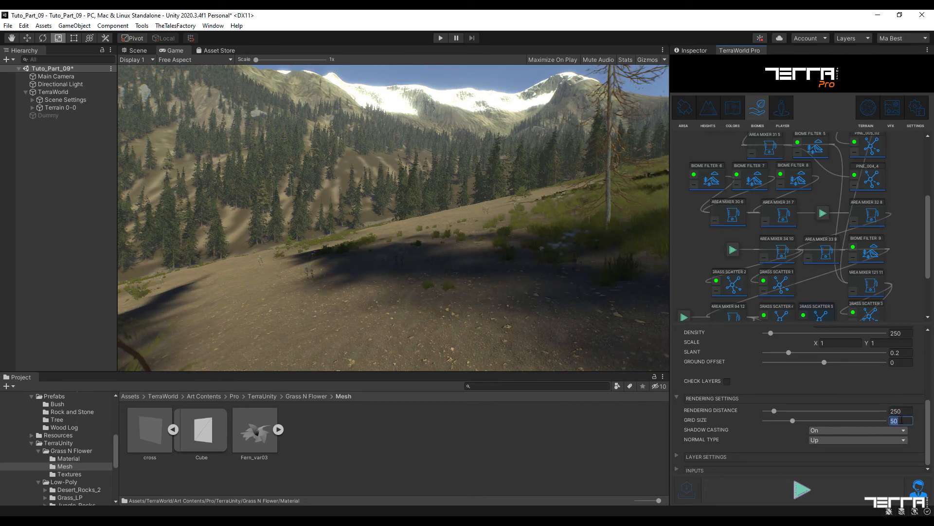
{"action": "type", "text": "1"}
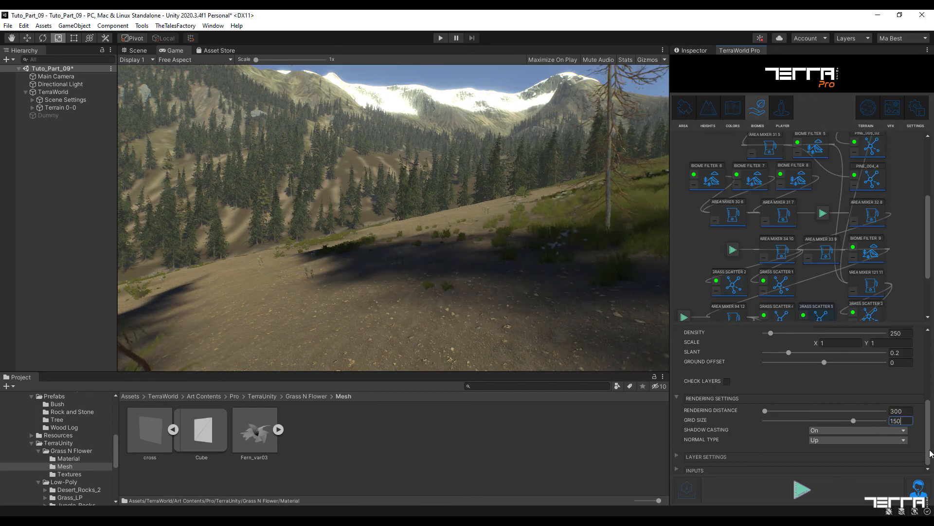
Set the input area node of Grass Scatter 5 to Area Mixer 94 12, matching Grass Scatter 4.
{"action": "left_click", "coordinate": [676, 471]}
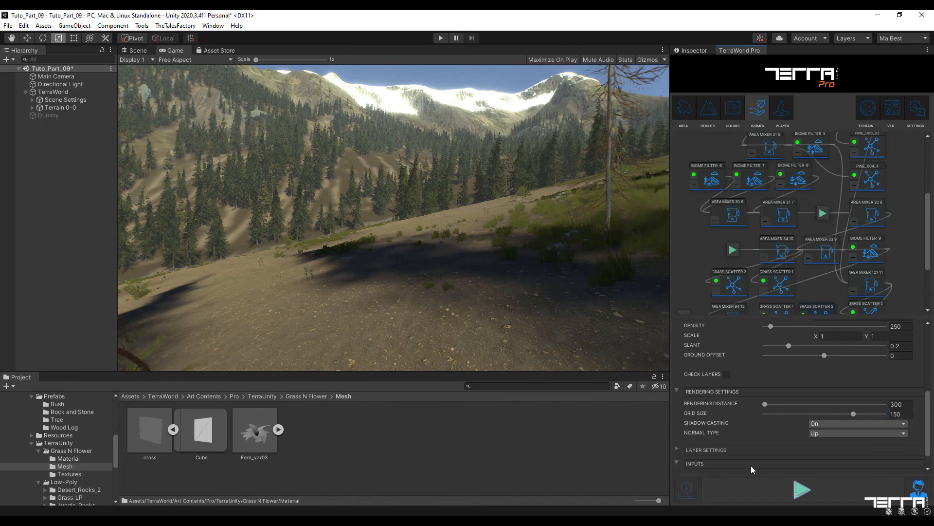
{"action": "scroll", "coordinate": [930, 468], "scroll_direction": "down", "scroll_amount": 1}
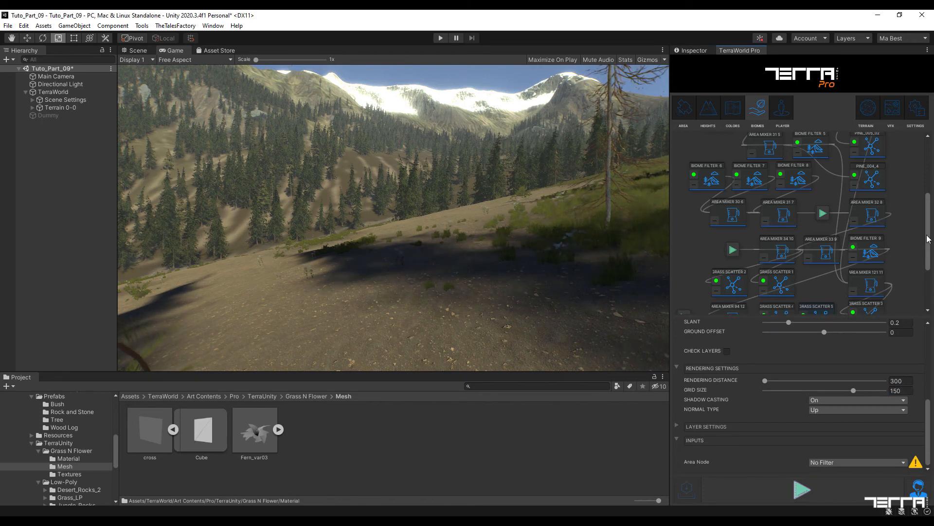
{"action": "left_click_drag", "start_coordinate": [928, 238], "coordinate": [927, 270]}
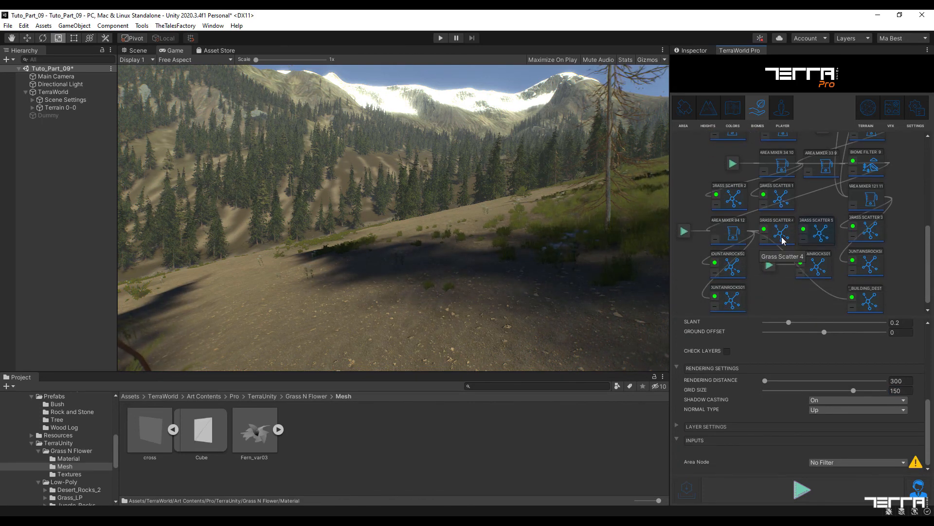
{"action": "left_click", "coordinate": [783, 240]}
{"action": "scroll", "coordinate": [791, 408], "scroll_direction": "up", "scroll_amount": 5}
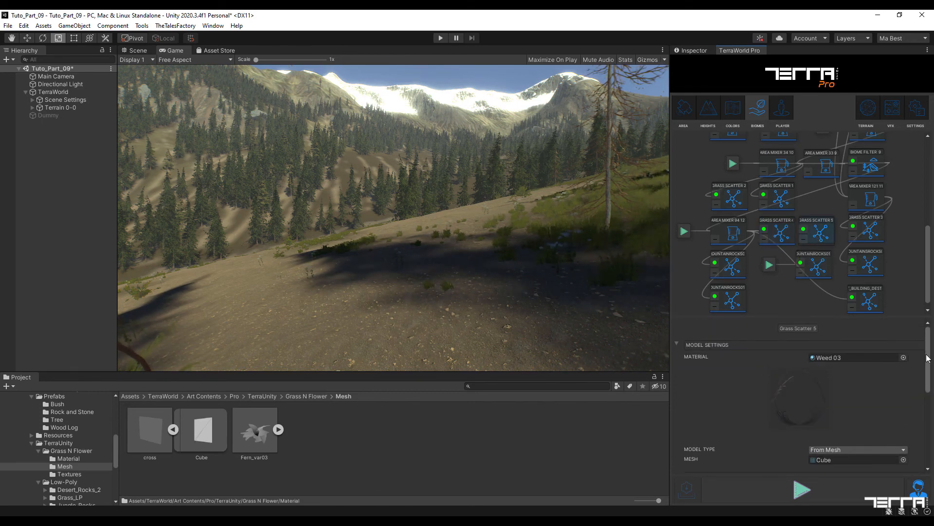
{"action": "scroll", "coordinate": [798, 399], "scroll_direction": "down", "scroll_amount": 8}
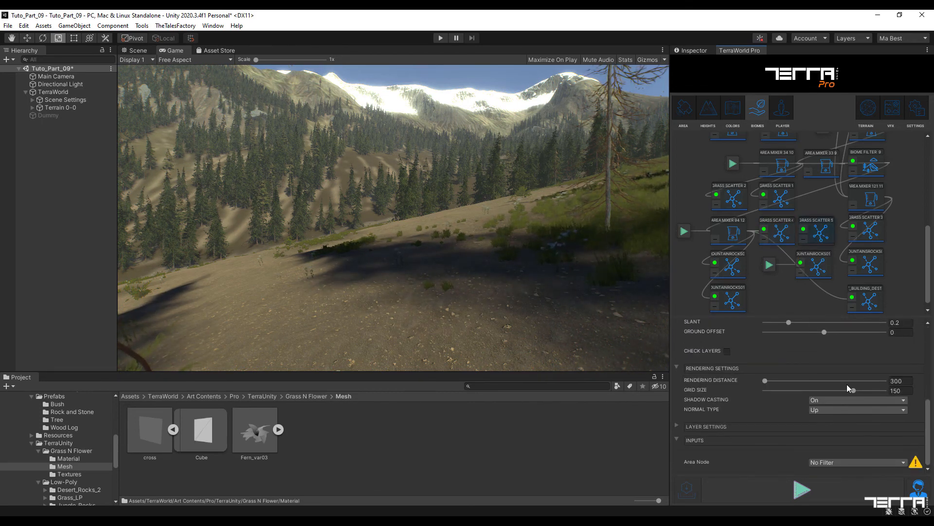
{"action": "left_click", "coordinate": [891, 464]}
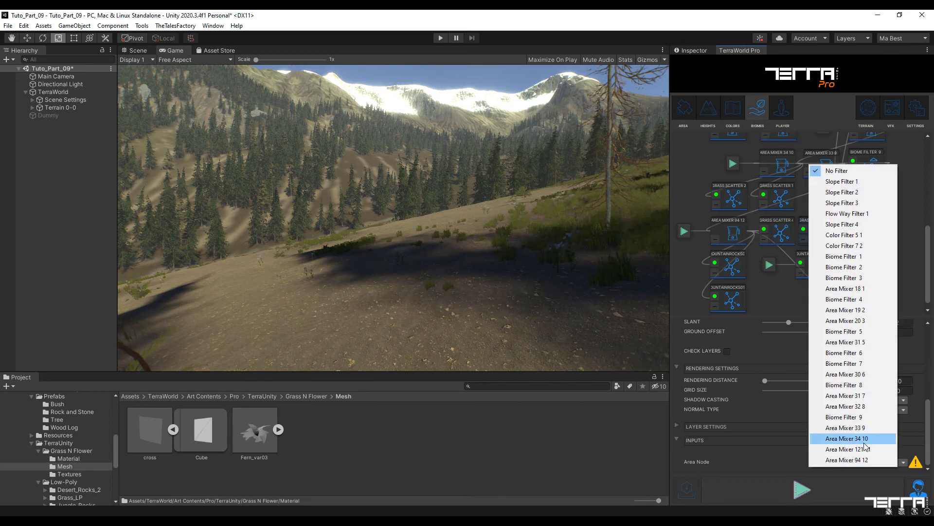
{"action": "left_click", "coordinate": [862, 460]}
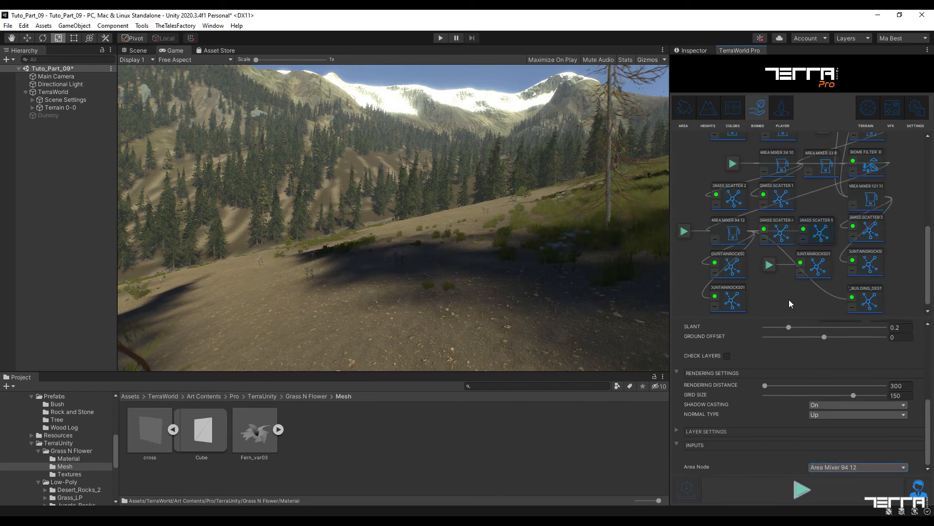
Run the graph to generate the new scatters on the terrain and view the landscape from another spot in the scene.
{"action": "left_click", "coordinate": [805, 488]}
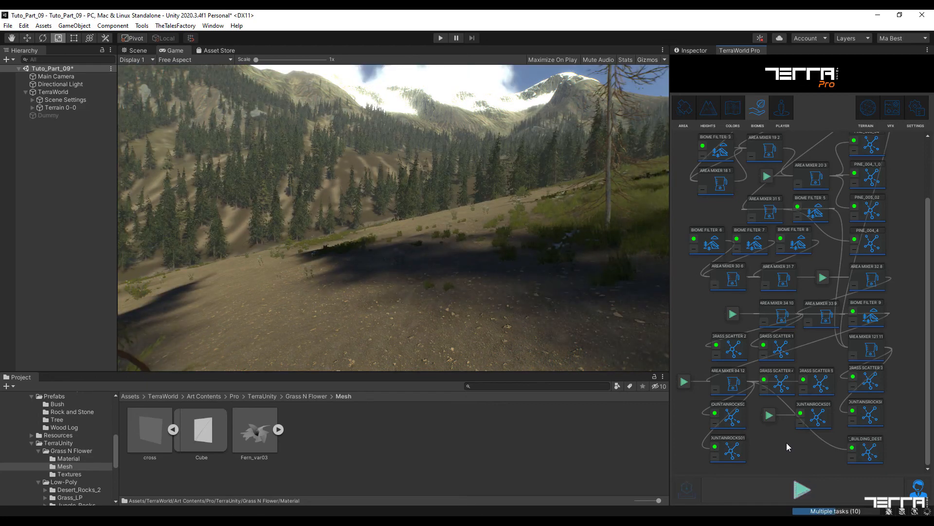
{"action": "key", "text": "q"}
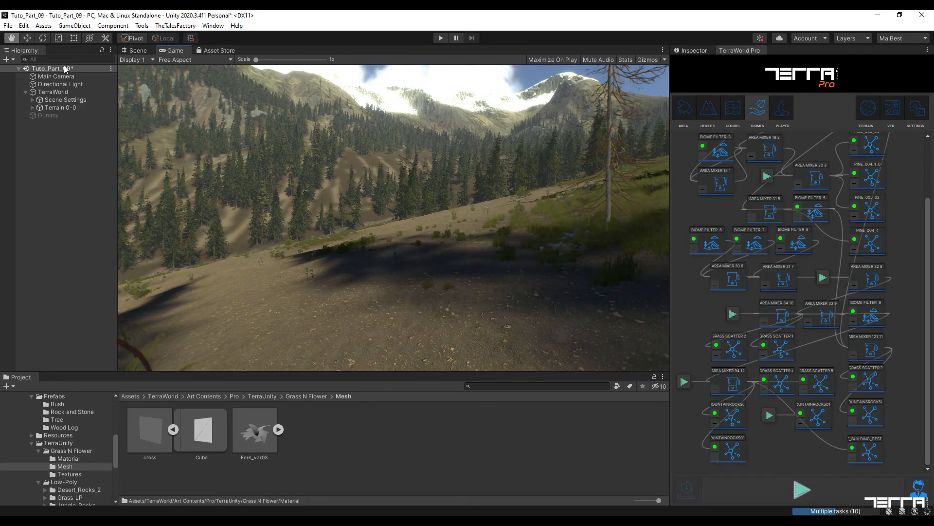
{"action": "left_click", "coordinate": [137, 51]}
{"action": "right_click_drag", "start_coordinate": [563, 259], "coordinate": [626, 254]}
{"action": "key", "text": "w"}
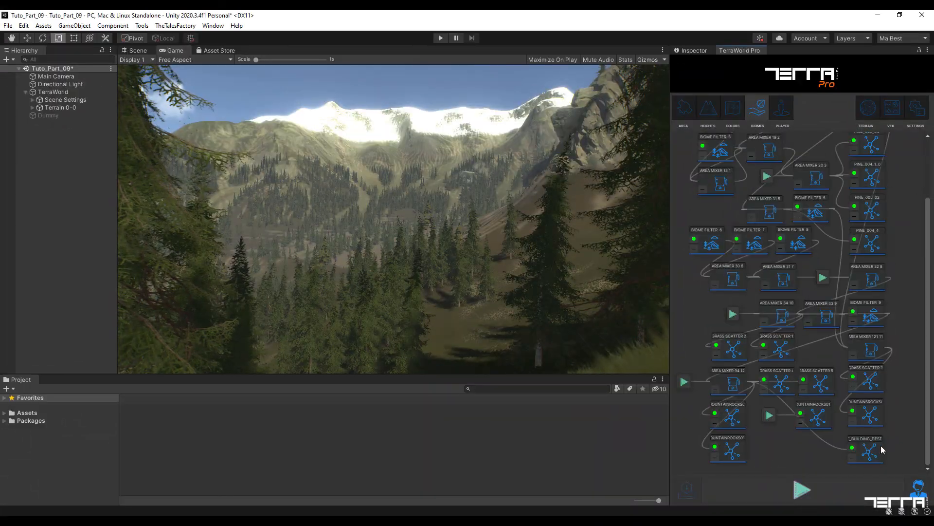
{"action": "left_click_drag", "start_coordinate": [928, 445], "coordinate": [931, 373]}
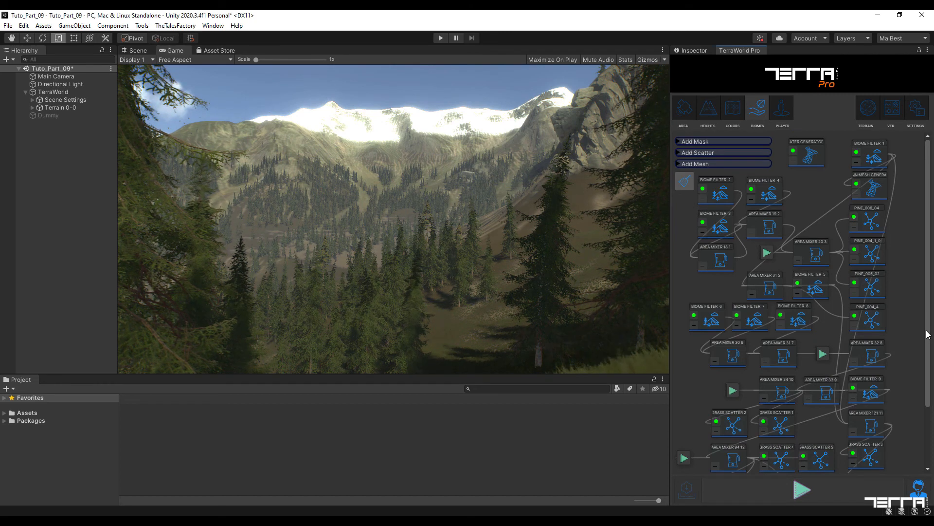
{"action": "left_click_drag", "start_coordinate": [930, 361], "coordinate": [932, 457]}
{"action": "left_click_drag", "start_coordinate": [933, 405], "coordinate": [933, 333]}
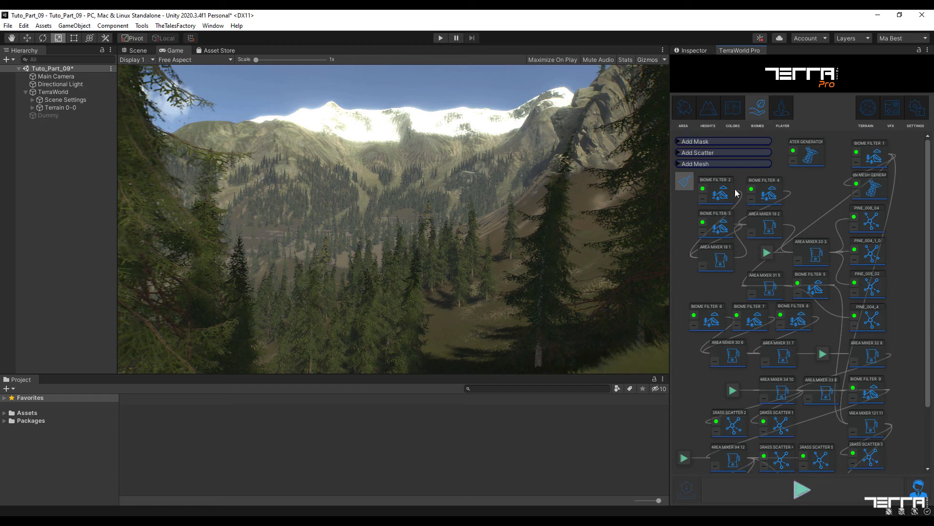
Save the TerraWorld graph over the existing Tuto_Part_09.xml in the Graphs folder and save the Unity scene.
{"action": "left_click", "coordinate": [685, 108]}
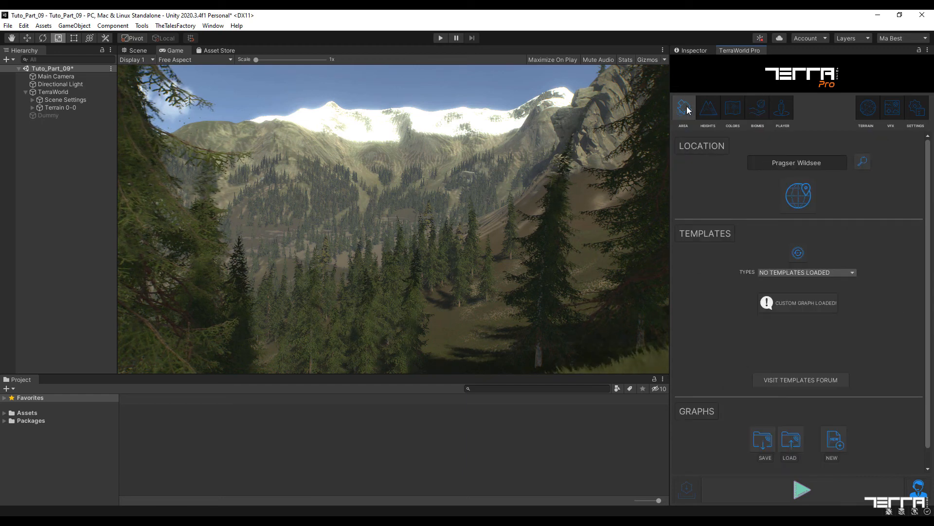
{"action": "left_click", "coordinate": [763, 441]}
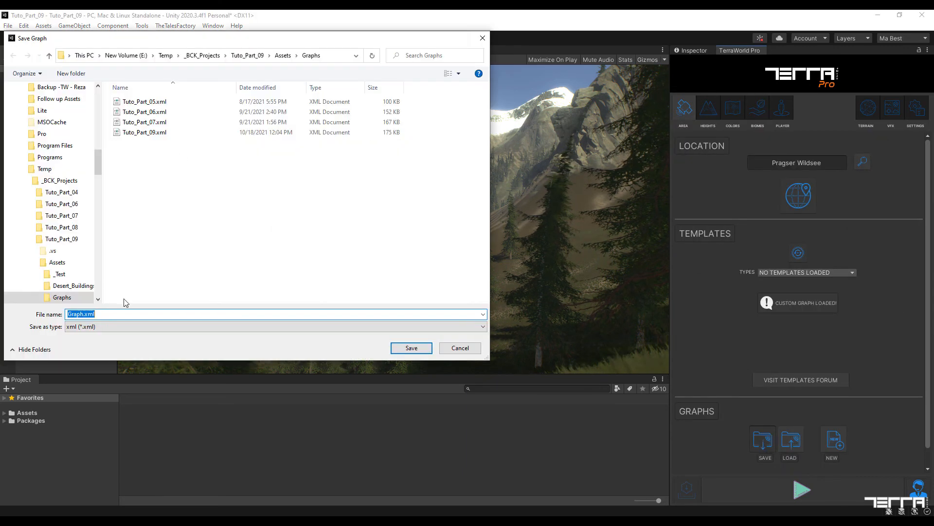
{"action": "left_click", "coordinate": [145, 132]}
{"action": "left_click", "coordinate": [412, 348]}
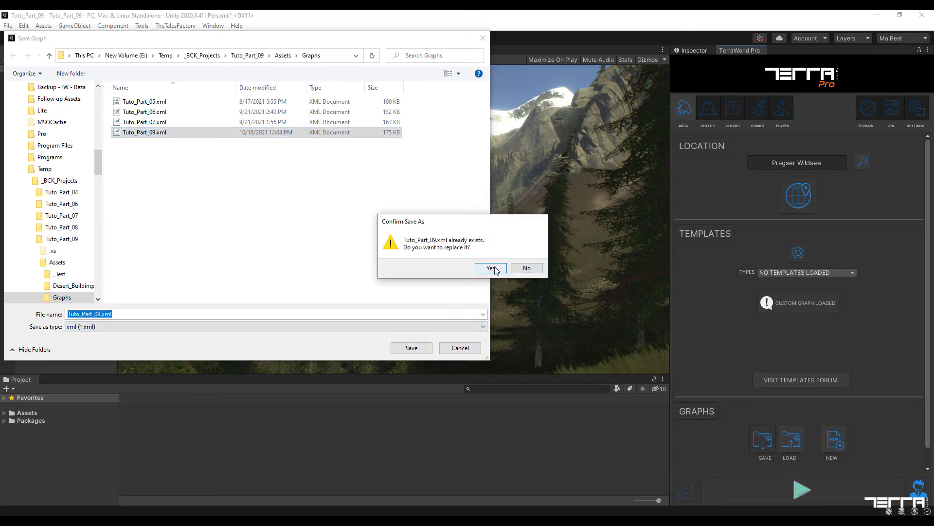
{"action": "left_click", "coordinate": [488, 267]}
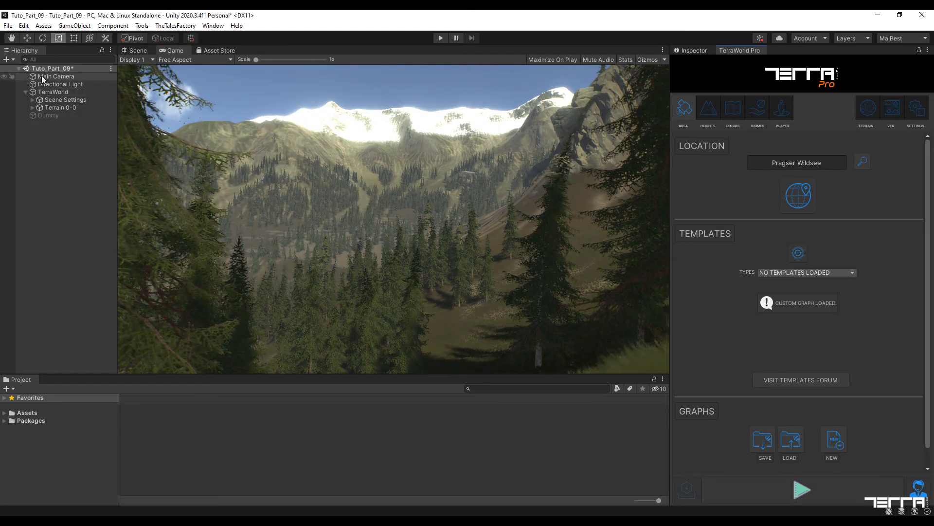
{"action": "left_click", "coordinate": [8, 26]}
{"action": "left_click", "coordinate": [19, 73]}
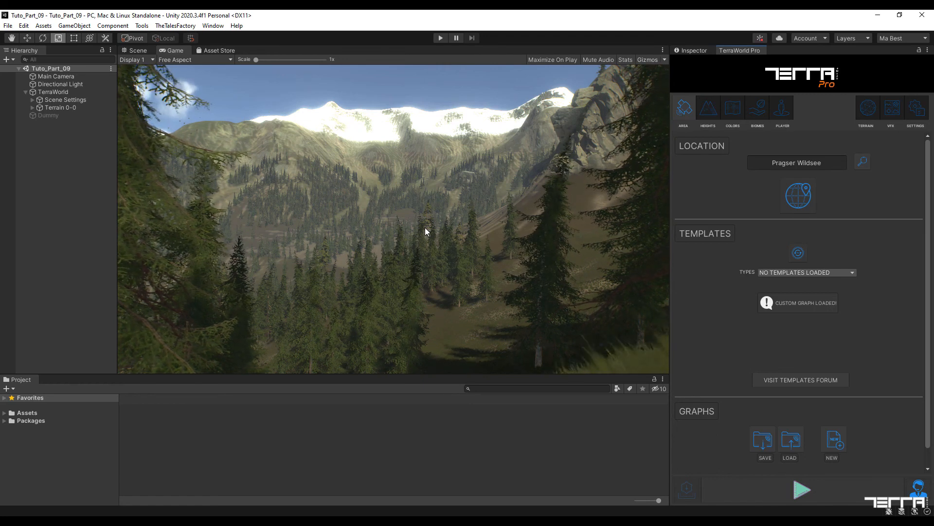
Inspect the pine_004_1_0 layer under Terrain 0-0 and set its Models Distance to 15.
{"action": "left_click", "coordinate": [32, 108]}
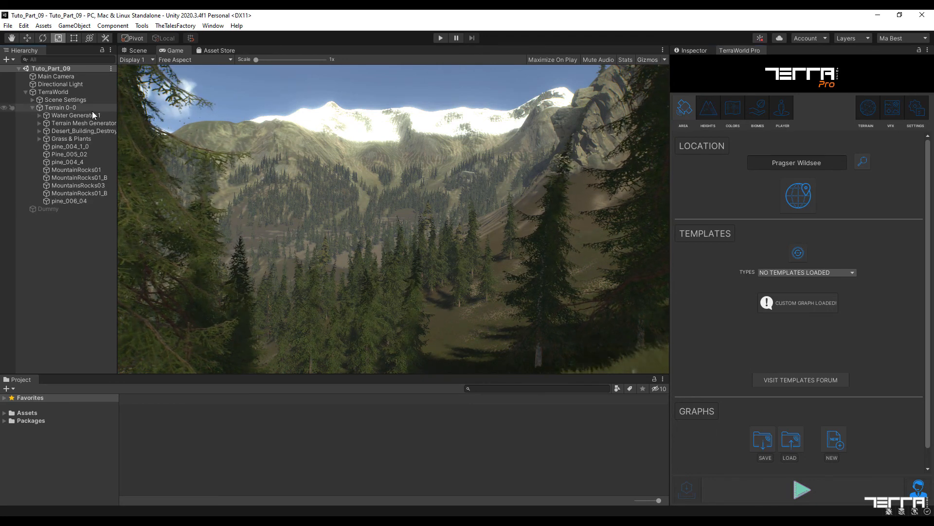
{"action": "left_click", "coordinate": [73, 146]}
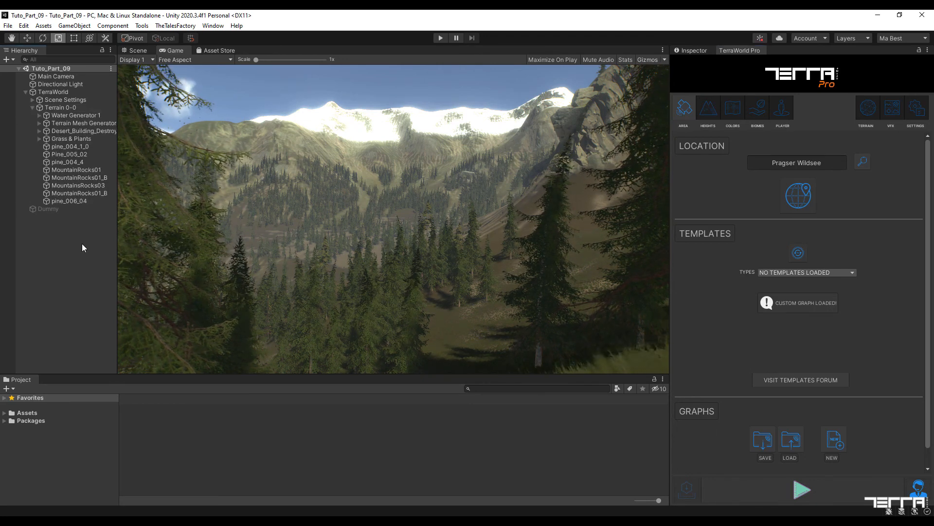
{"action": "left_click", "coordinate": [687, 50]}
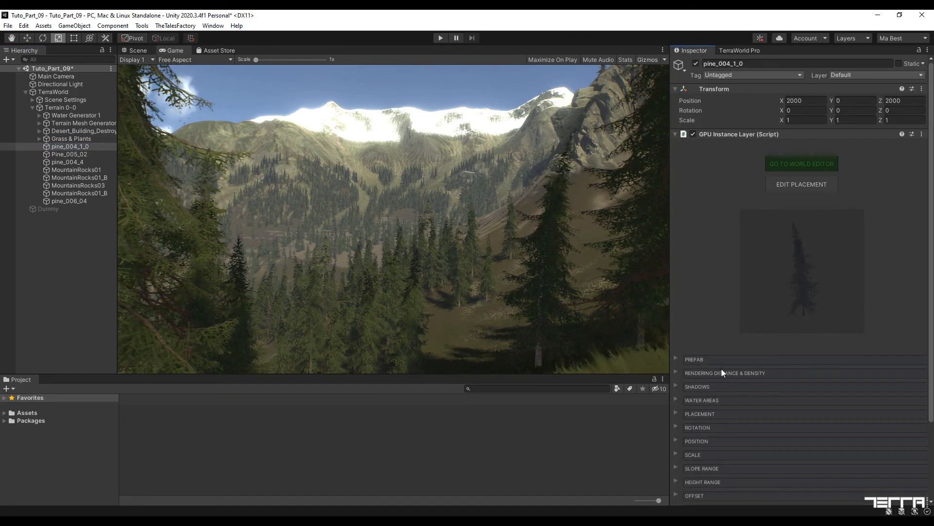
{"action": "left_click", "coordinate": [676, 371]}
{"action": "left_click", "coordinate": [782, 388]}
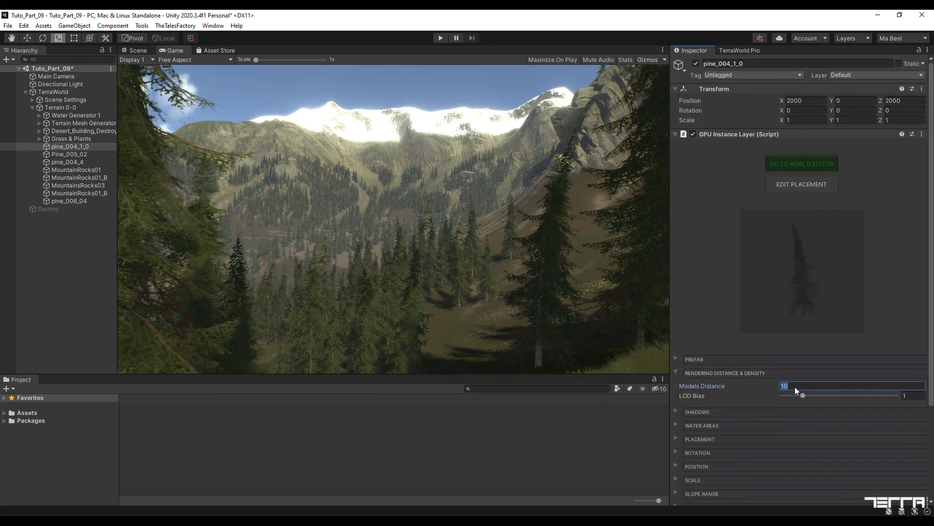
{"action": "type", "text": "15"}
{"action": "key", "text": "Return"}
Set the minimum scale range of the pine_004_1_0 layer to 0.5.
{"action": "scroll", "coordinate": [931, 426], "scroll_direction": "down", "scroll_amount": 1}
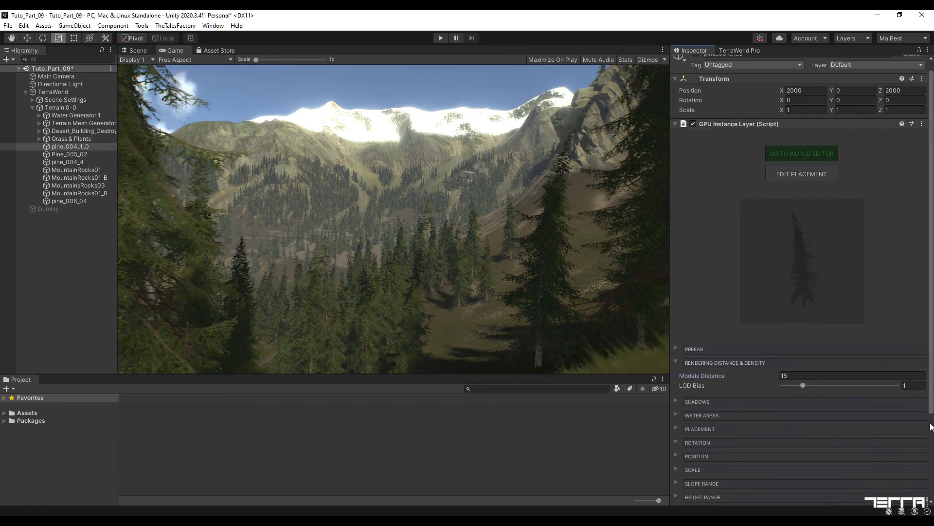
{"action": "scroll", "coordinate": [931, 427], "scroll_direction": "down", "scroll_amount": 5}
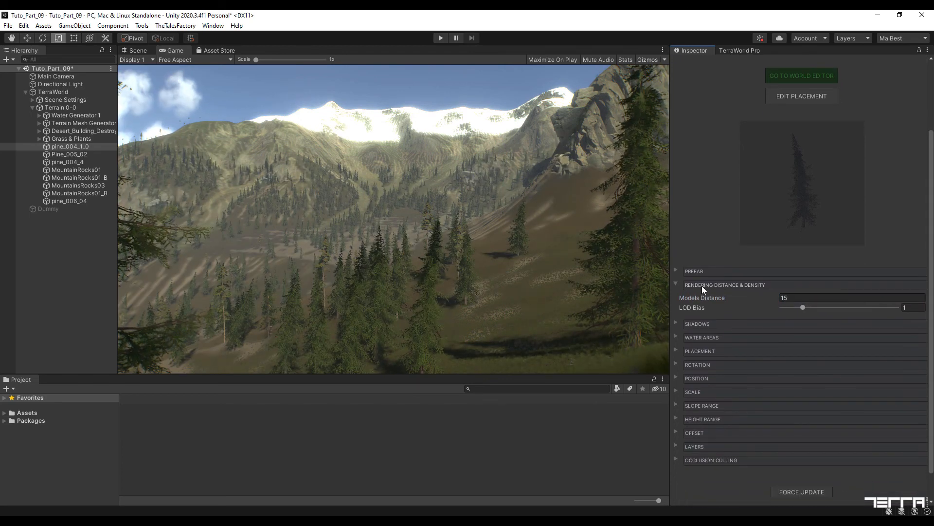
{"action": "left_click", "coordinate": [680, 393]}
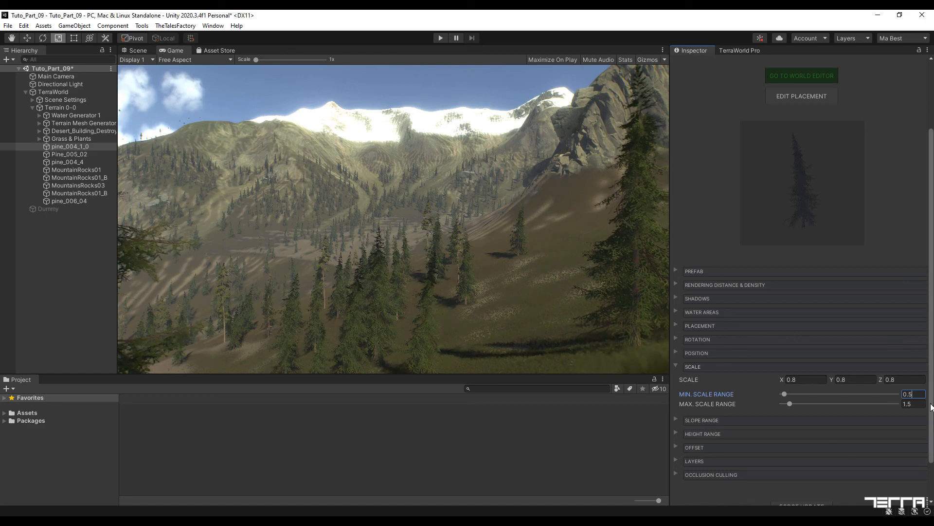
{"action": "mouse_move", "coordinate": [932, 407]}
{"action": "left_mouse_down"}
{"action": "mouse_move", "coordinate": [932, 442]}
{"action": "mouse_move", "coordinate": [932, 393]}
{"action": "left_mouse_up"}
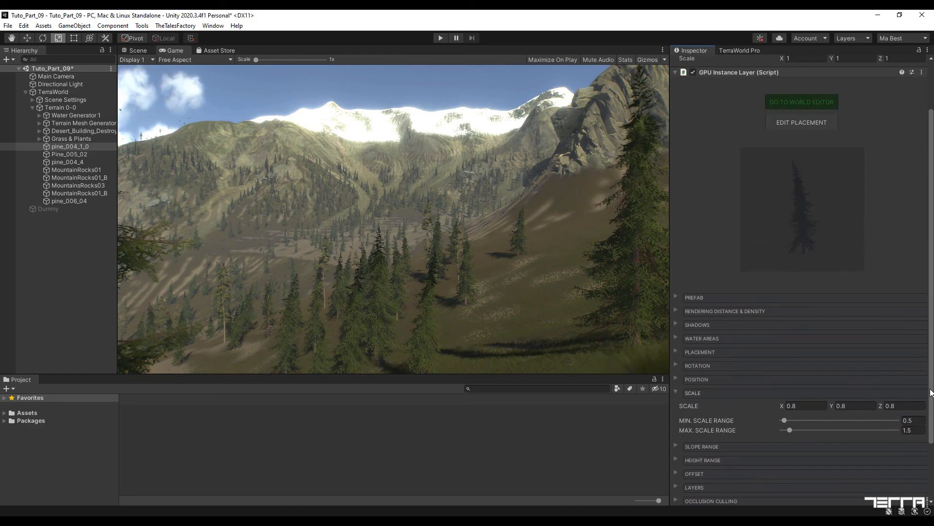
Enter placement editing for the pine_004_1_0 layer in the Scene view and reduce the brush radius to 10.
{"action": "left_click", "coordinate": [141, 51]}
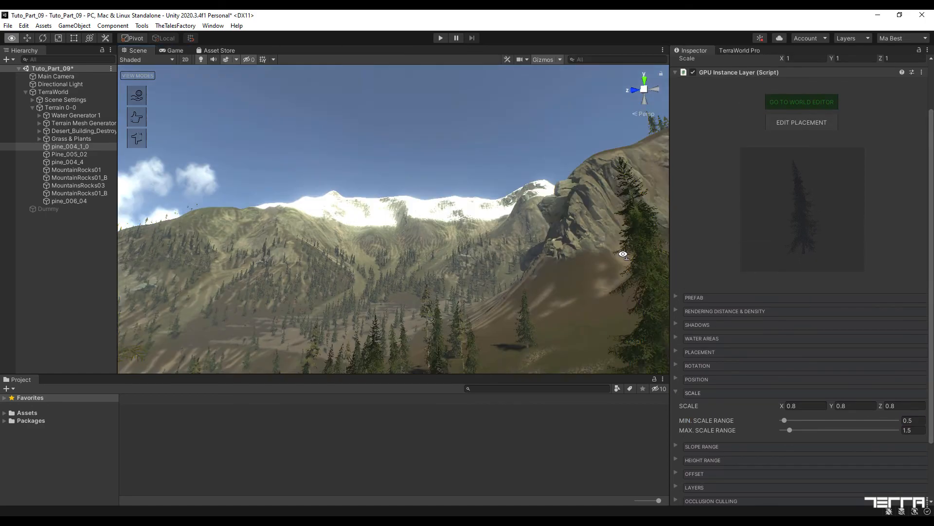
{"action": "mouse_move", "coordinate": [463, 253]}
{"action": "right_mouse_down"}
{"action": "mouse_move", "coordinate": [728, 346]}
{"action": "mouse_move", "coordinate": [737, 301]}
{"action": "mouse_move", "coordinate": [684, 322]}
{"action": "mouse_move", "coordinate": [622, 324]}
{"action": "mouse_move", "coordinate": [819, 126]}
{"action": "right_mouse_up"}
{"action": "left_click", "coordinate": [818, 125]}
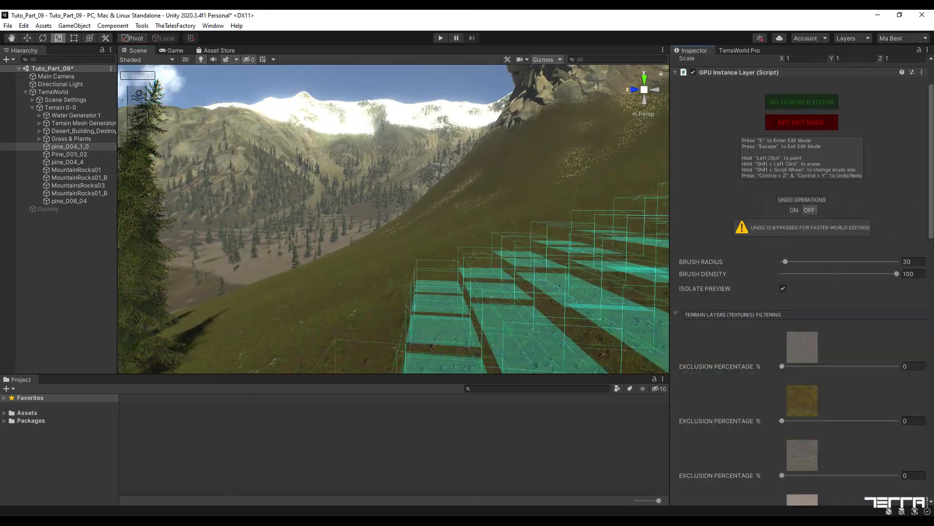
{"action": "scroll", "coordinate": [921, 203], "scroll_direction": "down", "scroll_amount": 4}
{"action": "scroll", "coordinate": [803, 280], "scroll_direction": "down", "scroll_amount": 13}
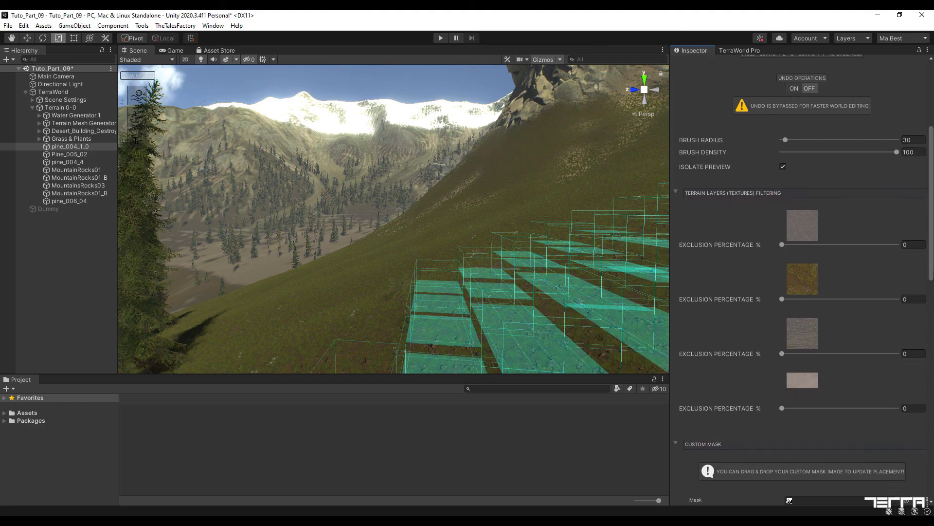
{"action": "scroll", "coordinate": [808, 296], "scroll_direction": "up", "scroll_amount": 15}
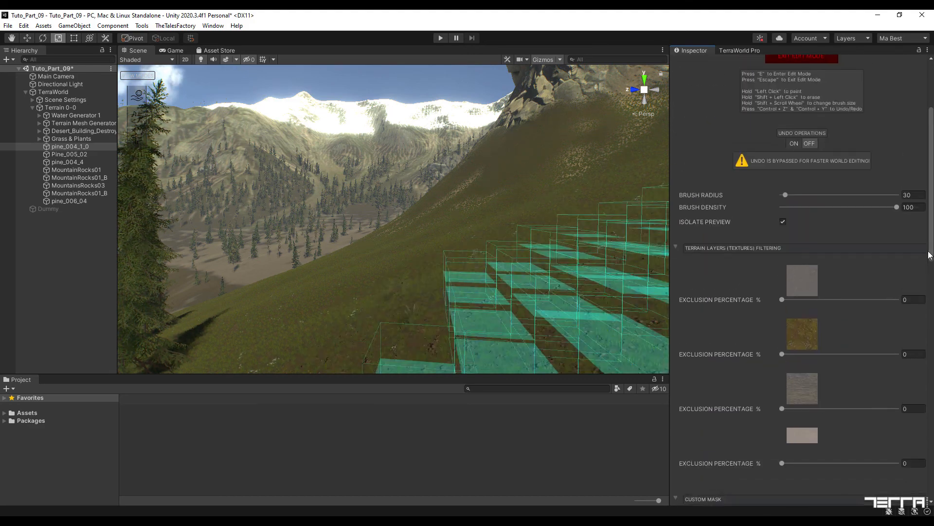
{"action": "scroll", "coordinate": [513, 244], "scroll_direction": "down", "scroll_amount": 4, "text": "shift"}
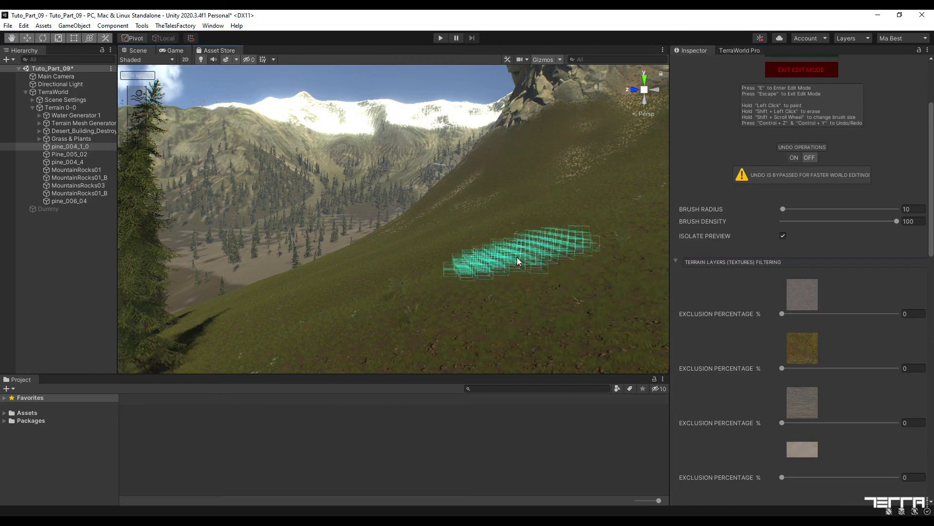
Paint pine_004_1_0 trees onto the grassy slope, enlarge the brush radius to 43, and erase trees around the painted group.
{"action": "left_click", "coordinate": [508, 249]}
{"action": "mouse_move", "coordinate": [579, 261]}
{"action": "right_mouse_down"}
{"action": "mouse_move", "coordinate": [558, 303]}
{"action": "mouse_move", "coordinate": [521, 256]}
{"action": "right_mouse_up"}
{"action": "scroll", "coordinate": [482, 266], "scroll_direction": "down", "scroll_amount": 5}
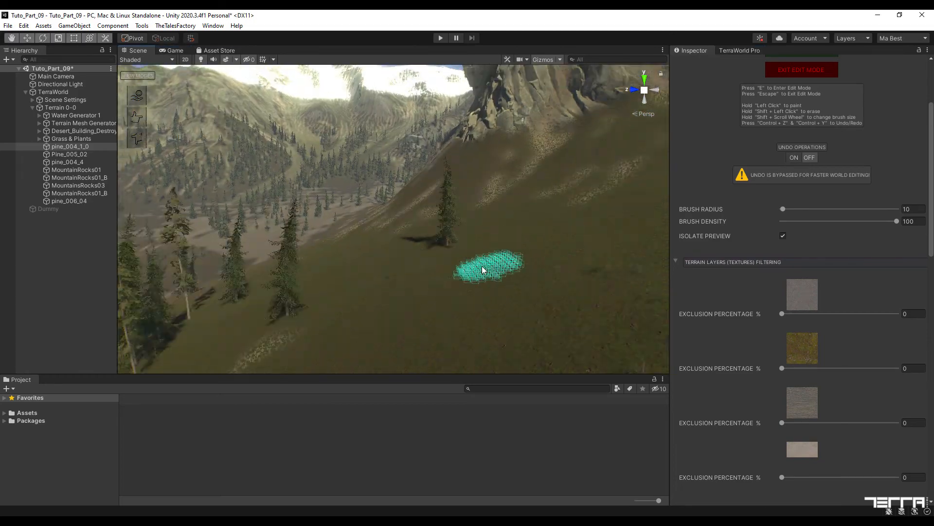
{"action": "scroll", "coordinate": [471, 252], "scroll_direction": "up", "scroll_amount": 5, "text": "shift"}
{"action": "left_click", "coordinate": [472, 227]}
{"action": "mouse_move", "coordinate": [578, 223]}
{"action": "right_mouse_down"}
{"action": "mouse_move", "coordinate": [553, 246]}
{"action": "mouse_move", "coordinate": [600, 285]}
{"action": "mouse_move", "coordinate": [673, 269]}
{"action": "mouse_move", "coordinate": [417, 198]}
{"action": "right_mouse_up"}
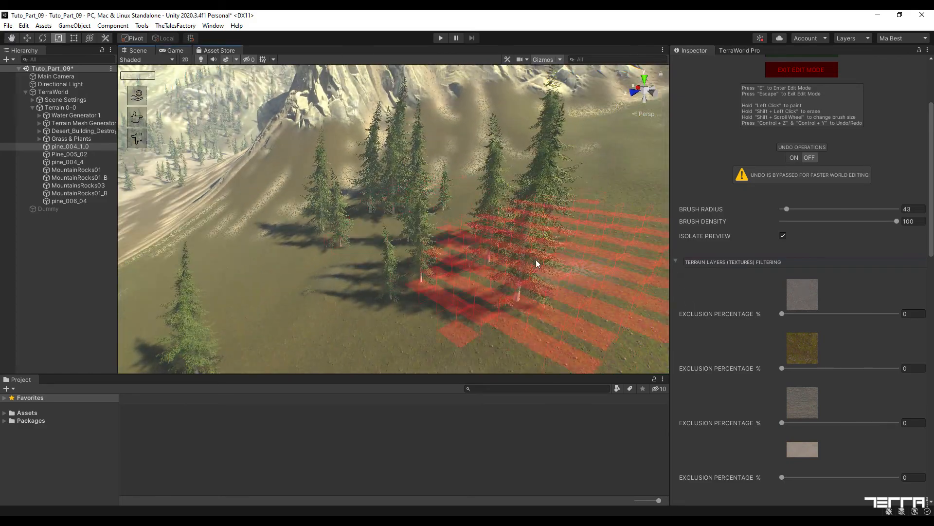
{"action": "left_click_drag", "start_coordinate": [539, 261], "coordinate": [470, 198], "text": "shift"}
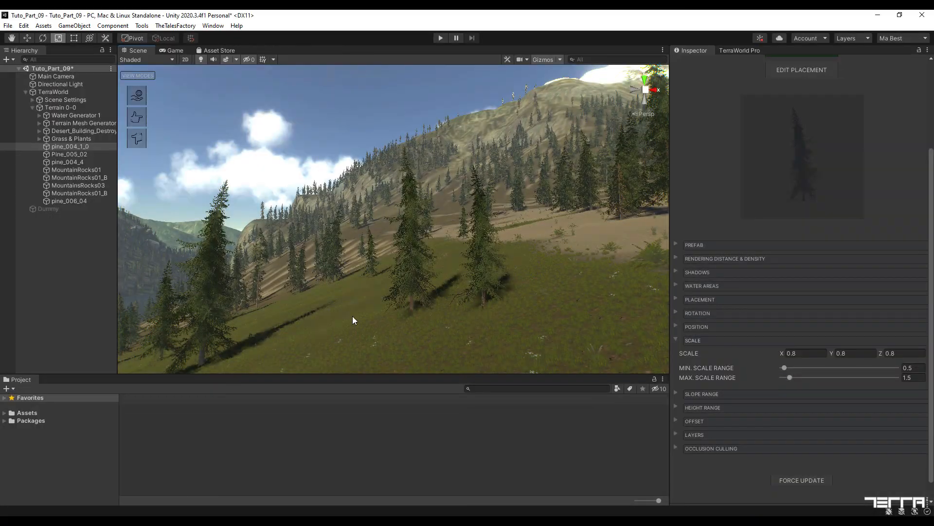
Limit the Pine_005_02 layer to a maximum height range of 2450 and update its placement on the terrain.
{"action": "left_click", "coordinate": [64, 154]}
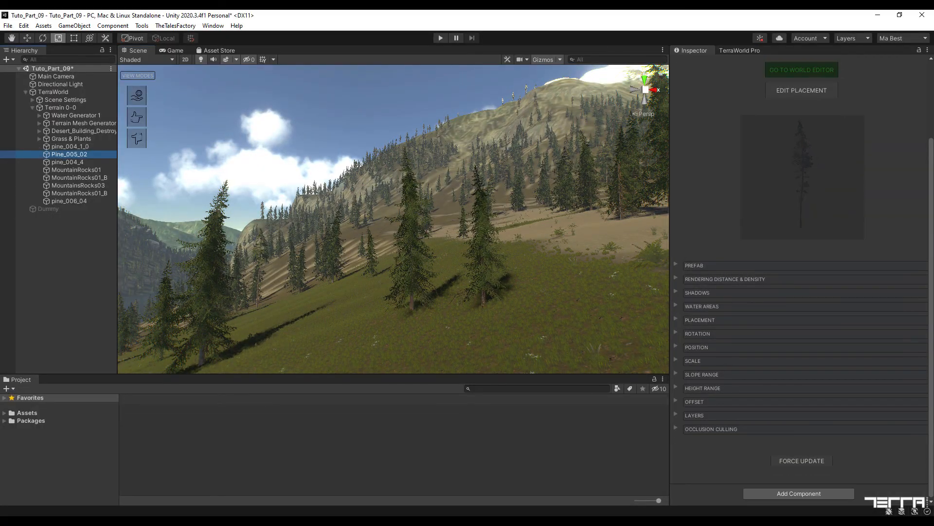
{"action": "right_click_drag", "start_coordinate": [522, 268], "coordinate": [586, 263]}
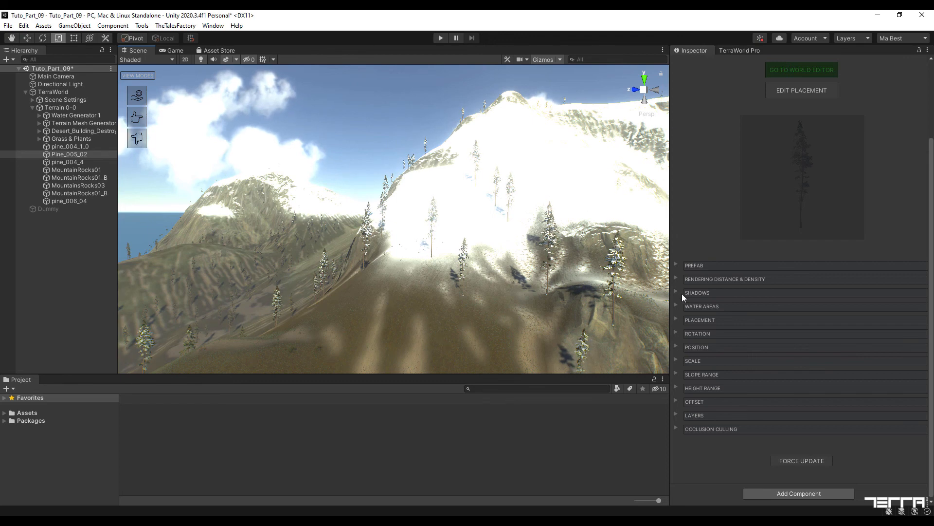
{"action": "left_click", "coordinate": [677, 388]}
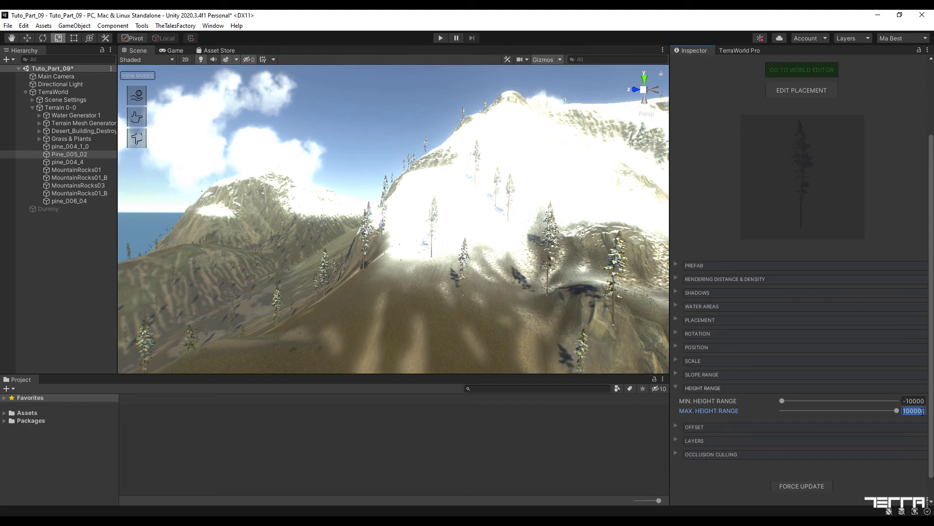
{"action": "left_click", "coordinate": [823, 485]}
{"action": "right_click_drag", "start_coordinate": [559, 272], "coordinate": [341, 292]}
{"action": "right_click_drag", "start_coordinate": [767, 271], "coordinate": [621, 233]}
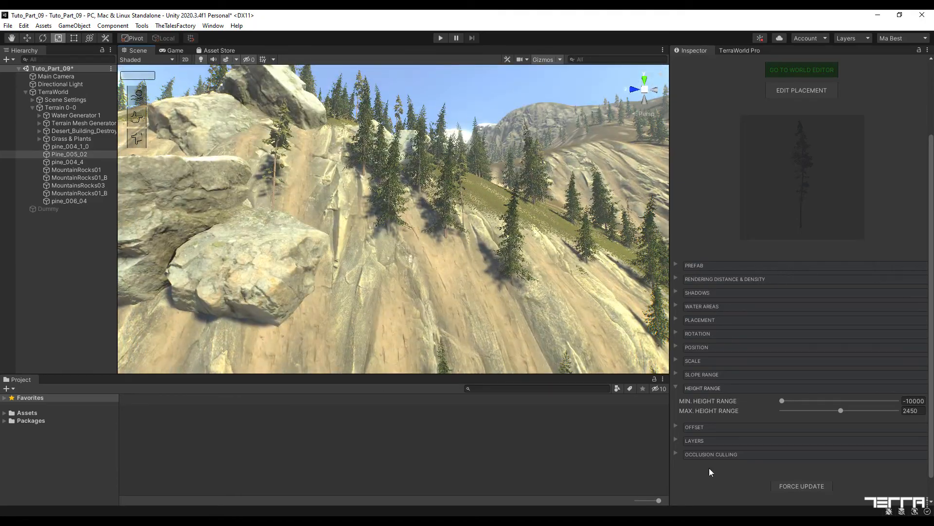
Set the maximum slope range of the Pine_005_02 layer to 45 and update its placement on the cliffs.
{"action": "left_click", "coordinate": [676, 388]}
{"action": "left_click", "coordinate": [675, 372]}
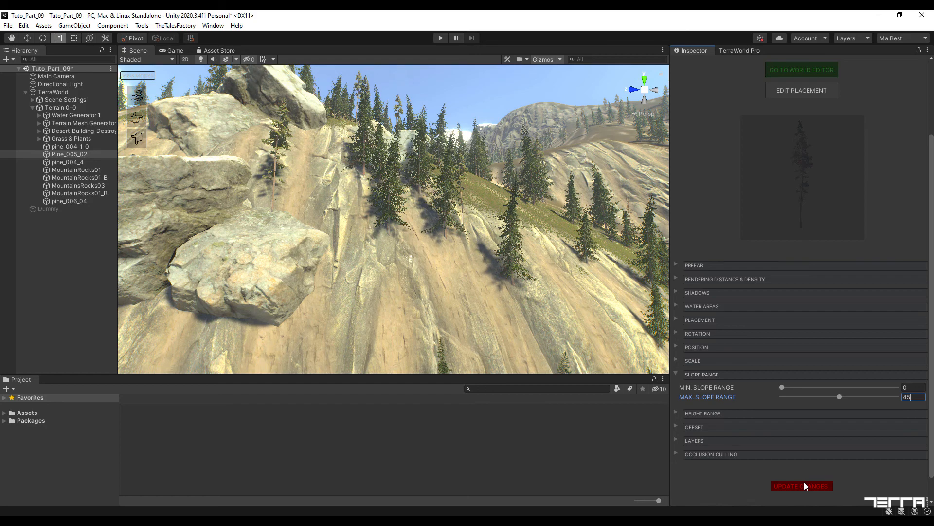
{"action": "left_click", "coordinate": [804, 483]}
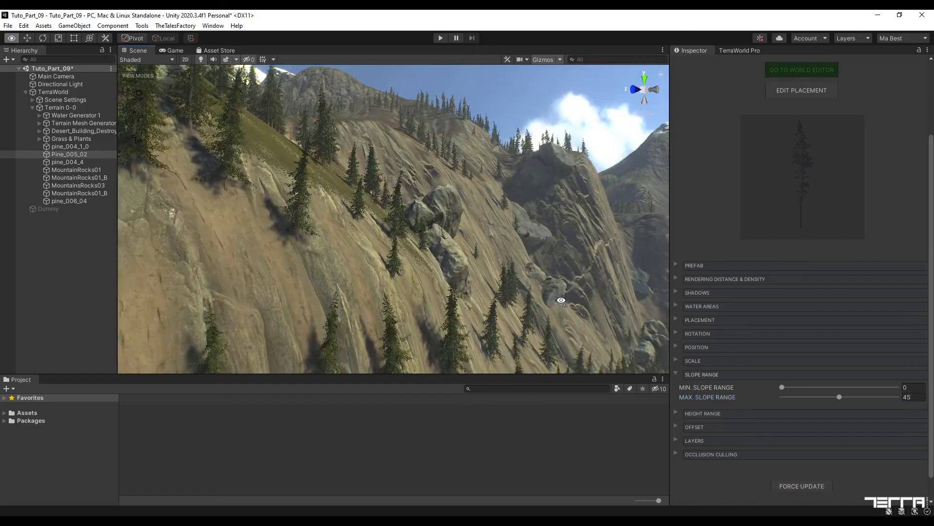
{"action": "right_click_drag", "start_coordinate": [560, 301], "coordinate": [501, 299]}
Save the Unity scene and view the forest area with the mountain rocks.
{"action": "left_click", "coordinate": [8, 26]}
{"action": "left_click", "coordinate": [48, 72]}
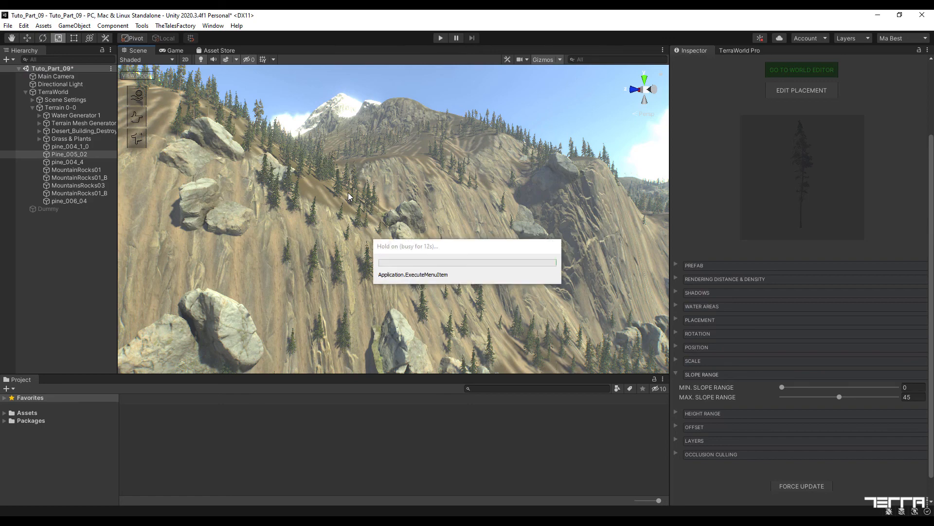
{"action": "right_click_drag", "start_coordinate": [349, 196], "coordinate": [395, 268]}
{"action": "right_click_drag", "start_coordinate": [488, 197], "coordinate": [335, 235]}
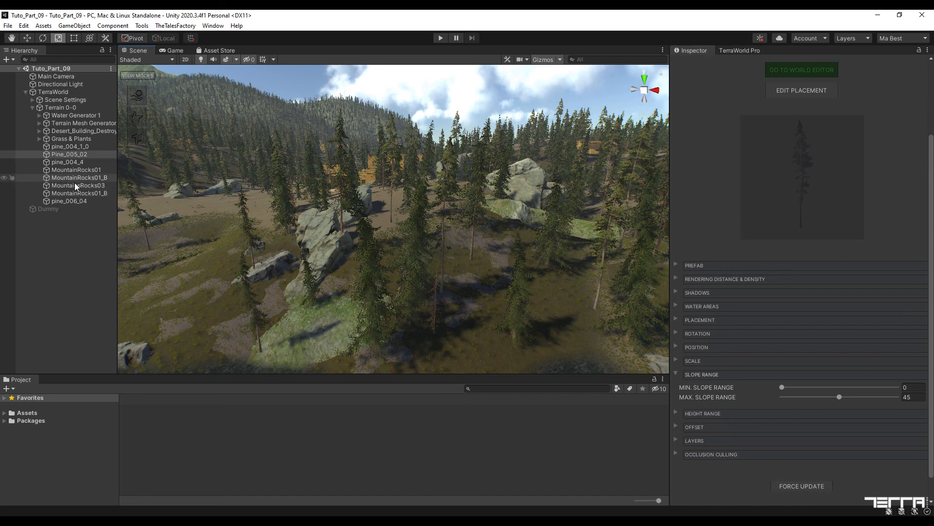
Deactivate all pine and rock layers under Terrain 0-0 except MountainRocks01.
{"action": "left_click", "coordinate": [66, 146]}
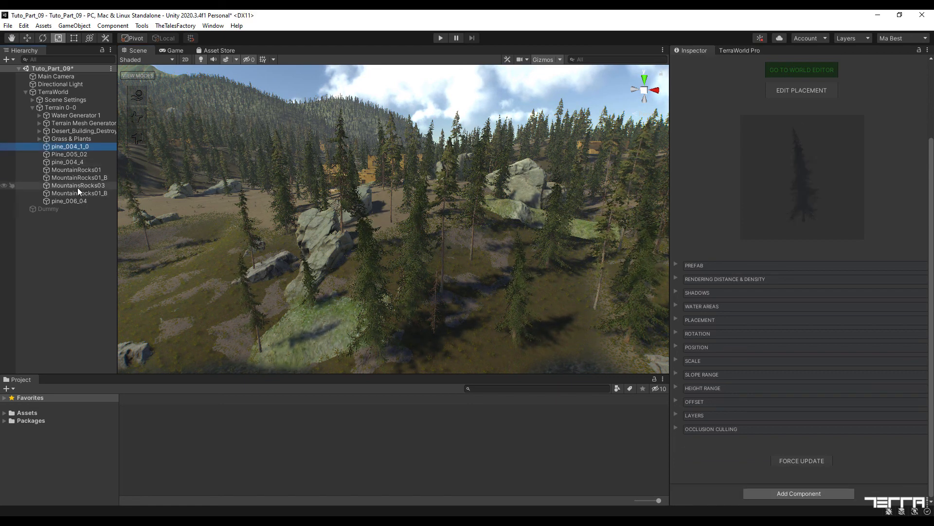
{"action": "left_click", "coordinate": [79, 200], "text": "shift"}
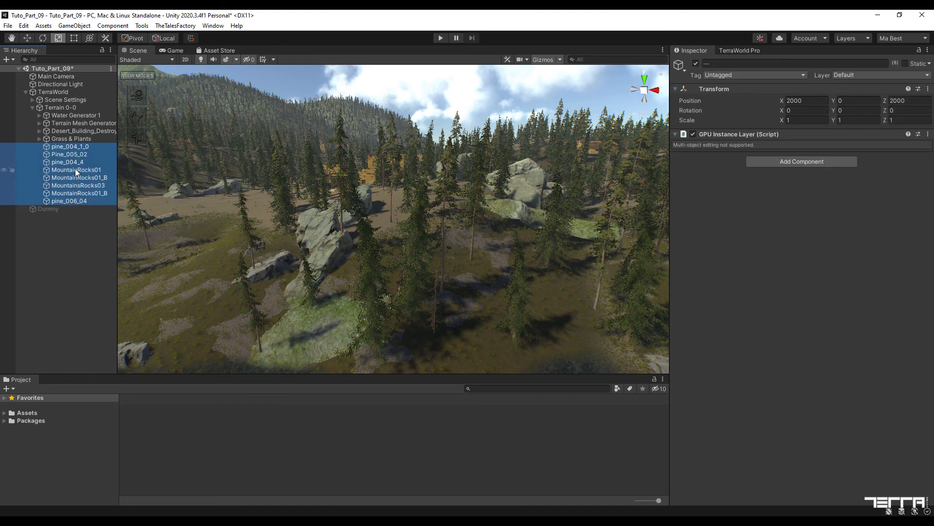
{"action": "left_click", "coordinate": [75, 169], "text": "ctrl"}
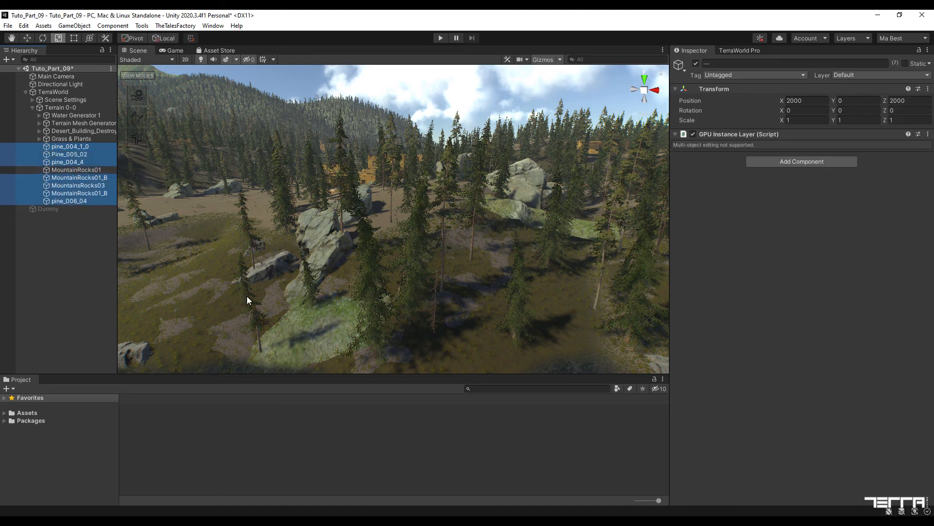
{"action": "left_click", "coordinate": [696, 64]}
{"action": "right_click_drag", "start_coordinate": [491, 280], "coordinate": [439, 271]}
Enter placement editing for the MountainRocks01 layer above the valley with the buildings.
{"action": "left_click", "coordinate": [111, 172]}
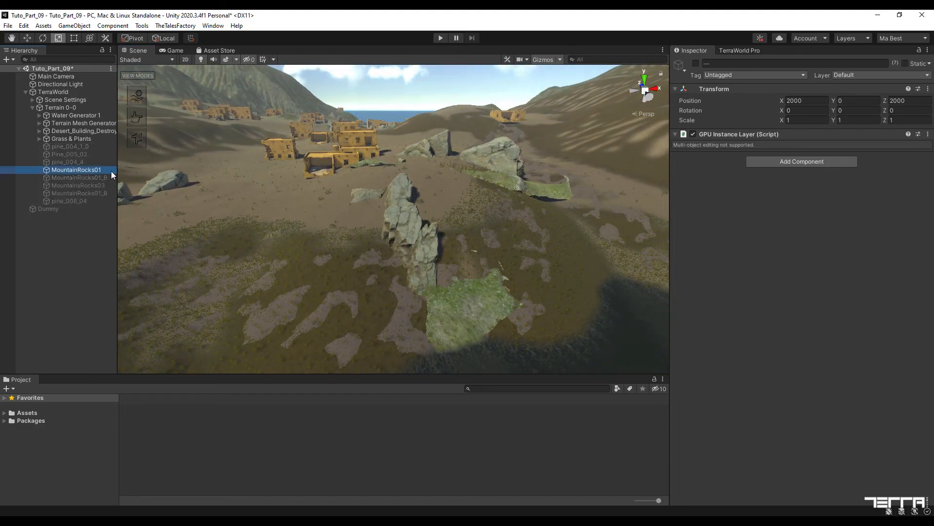
{"action": "scroll", "coordinate": [749, 105], "scroll_direction": "down", "scroll_amount": 5}
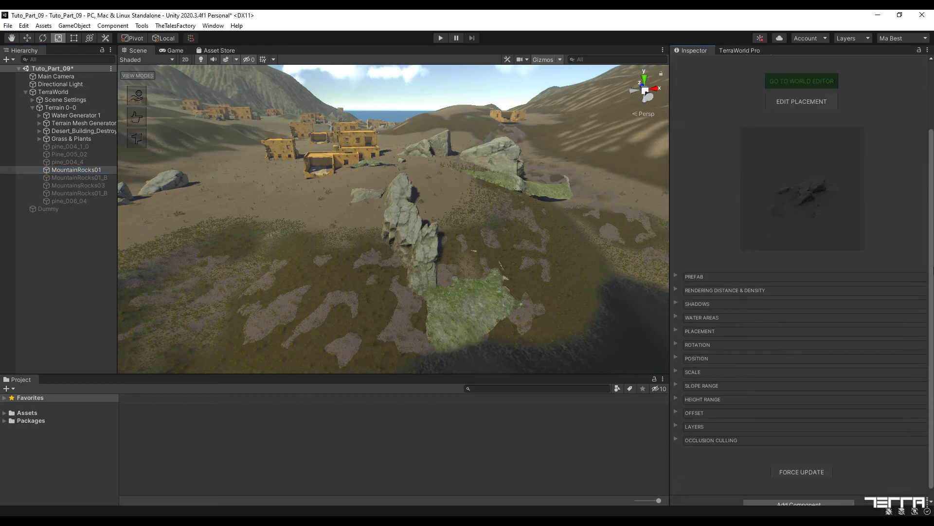
{"action": "right_click_drag", "start_coordinate": [545, 244], "coordinate": [575, 219]}
{"action": "left_click", "coordinate": [775, 100]}
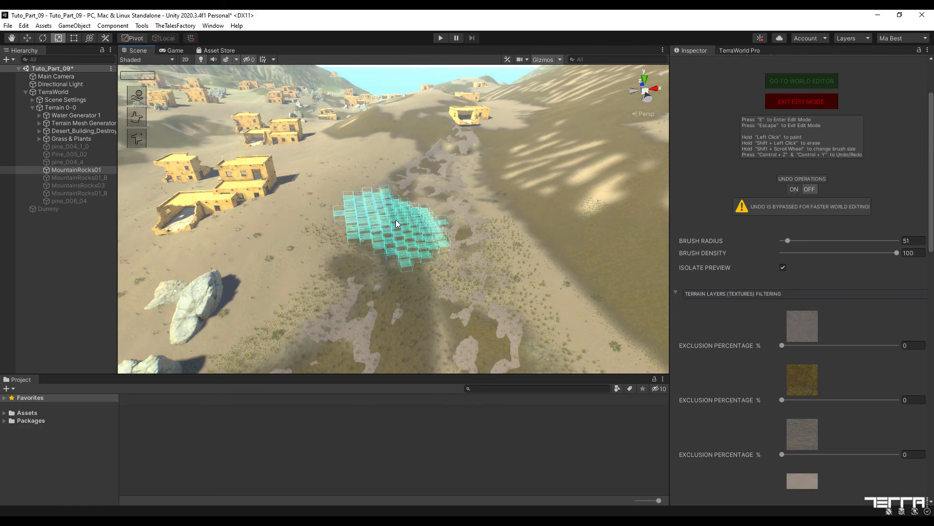
Paint and erase MountainRocks01 rocks around the buildings and along the valley with a brush radius of 51.
{"action": "mouse_move", "coordinate": [397, 224]}
{"action": "right_mouse_down"}
{"action": "mouse_move", "coordinate": [355, 191]}
{"action": "mouse_move", "coordinate": [418, 177]}
{"action": "mouse_move", "coordinate": [459, 250]}
{"action": "mouse_move", "coordinate": [532, 271]}
{"action": "mouse_move", "coordinate": [314, 237]}
{"action": "mouse_move", "coordinate": [251, 215]}
{"action": "mouse_move", "coordinate": [320, 201]}
{"action": "mouse_move", "coordinate": [261, 244]}
{"action": "mouse_move", "coordinate": [261, 214]}
{"action": "mouse_move", "coordinate": [417, 242]}
{"action": "mouse_move", "coordinate": [351, 188]}
{"action": "mouse_move", "coordinate": [301, 200]}
{"action": "mouse_move", "coordinate": [438, 199]}
{"action": "mouse_move", "coordinate": [350, 219]}
{"action": "mouse_move", "coordinate": [380, 210]}
{"action": "right_mouse_up"}
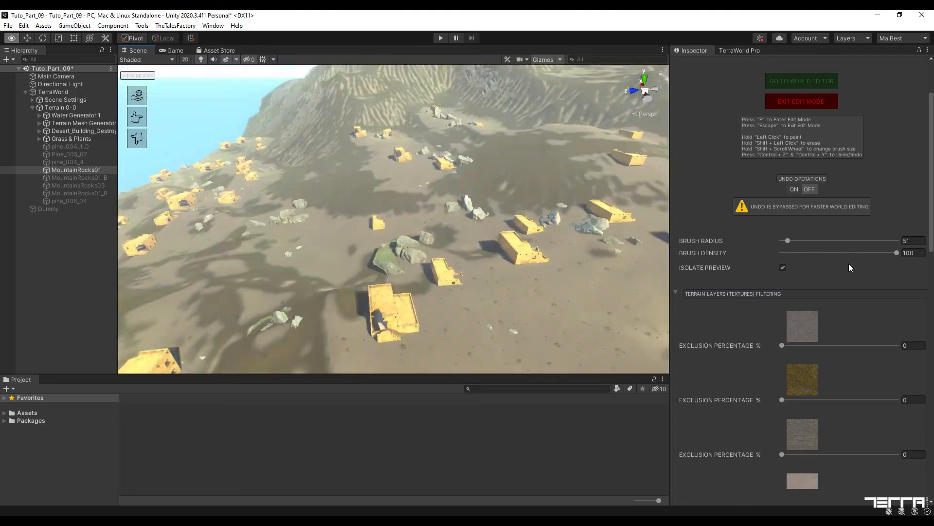
{"action": "right_click_drag", "start_coordinate": [849, 268], "coordinate": [862, 288]}
{"action": "left_click", "coordinate": [385, 221], "text": "shift"}
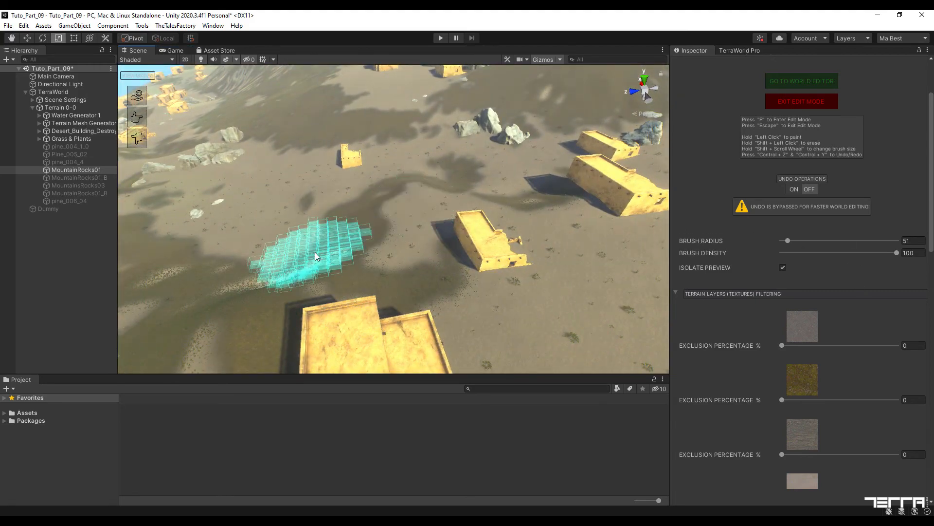
{"action": "mouse_move", "coordinate": [317, 256]}
{"action": "right_mouse_down"}
{"action": "mouse_move", "coordinate": [319, 198]}
{"action": "mouse_move", "coordinate": [416, 148]}
{"action": "mouse_move", "coordinate": [538, 184]}
{"action": "mouse_move", "coordinate": [648, 155]}
{"action": "mouse_move", "coordinate": [588, 147]}
{"action": "mouse_move", "coordinate": [465, 174]}
{"action": "mouse_move", "coordinate": [393, 278]}
{"action": "mouse_move", "coordinate": [355, 250]}
{"action": "mouse_move", "coordinate": [501, 240]}
{"action": "mouse_move", "coordinate": [559, 177]}
{"action": "mouse_move", "coordinate": [602, 183]}
{"action": "mouse_move", "coordinate": [605, 229]}
{"action": "mouse_move", "coordinate": [594, 212]}
{"action": "mouse_move", "coordinate": [344, 209]}
{"action": "mouse_move", "coordinate": [163, 237]}
{"action": "mouse_move", "coordinate": [206, 241]}
{"action": "right_mouse_up"}
{"action": "left_click", "coordinate": [215, 241]}
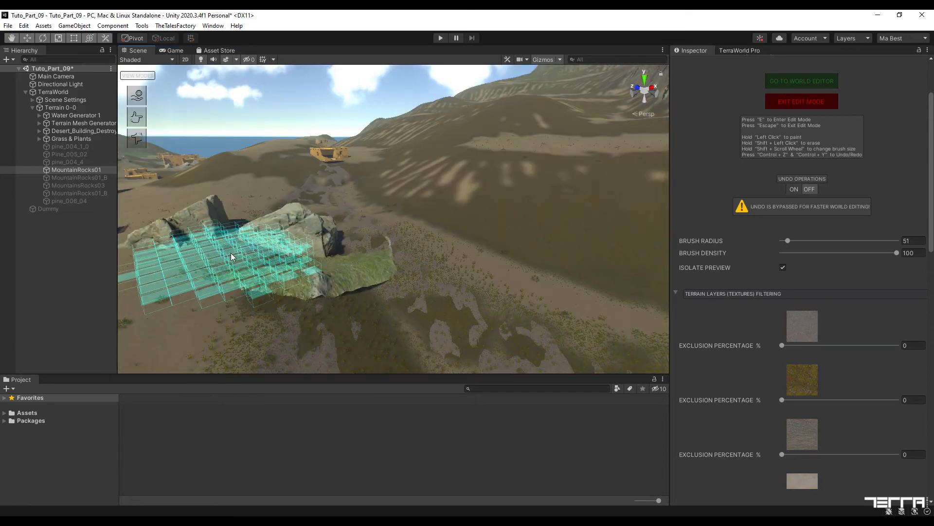
{"action": "right_click_drag", "start_coordinate": [439, 231], "coordinate": [393, 235]}
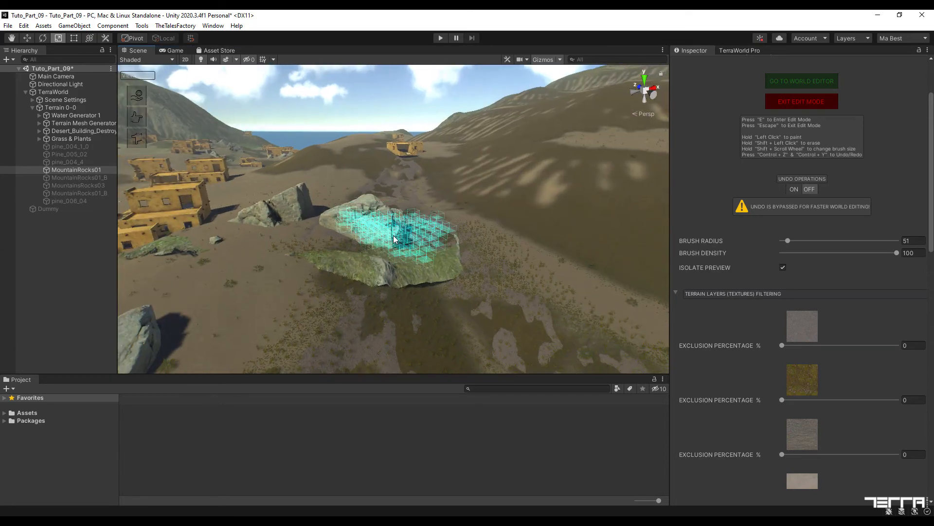
{"action": "left_click", "coordinate": [307, 217], "text": "shift"}
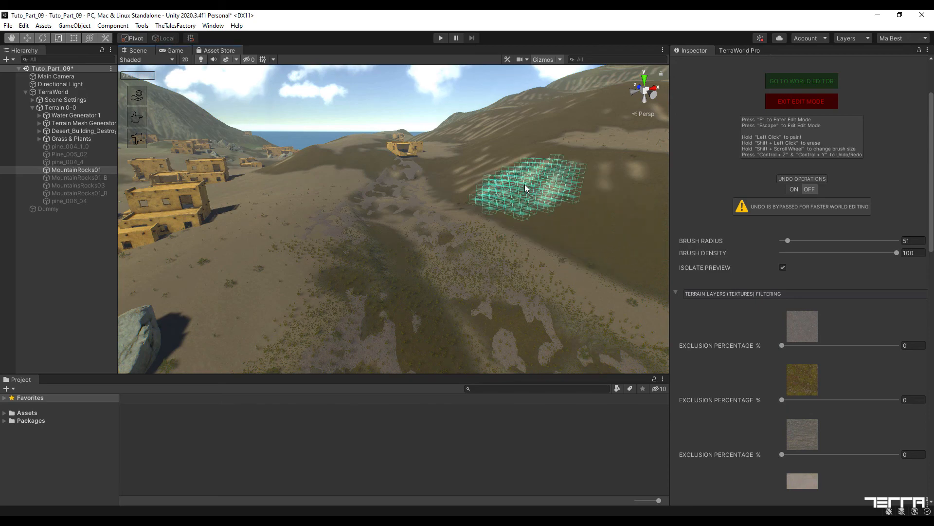
Exit placement editing, set the MountainRocks01 layer's Y position offset to -7, apply the update and save the scene.
{"action": "mouse_move", "coordinate": [629, 196]}
{"action": "right_mouse_down"}
{"action": "mouse_move", "coordinate": [628, 186]}
{"action": "mouse_move", "coordinate": [459, 188]}
{"action": "mouse_move", "coordinate": [521, 202]}
{"action": "right_mouse_up"}
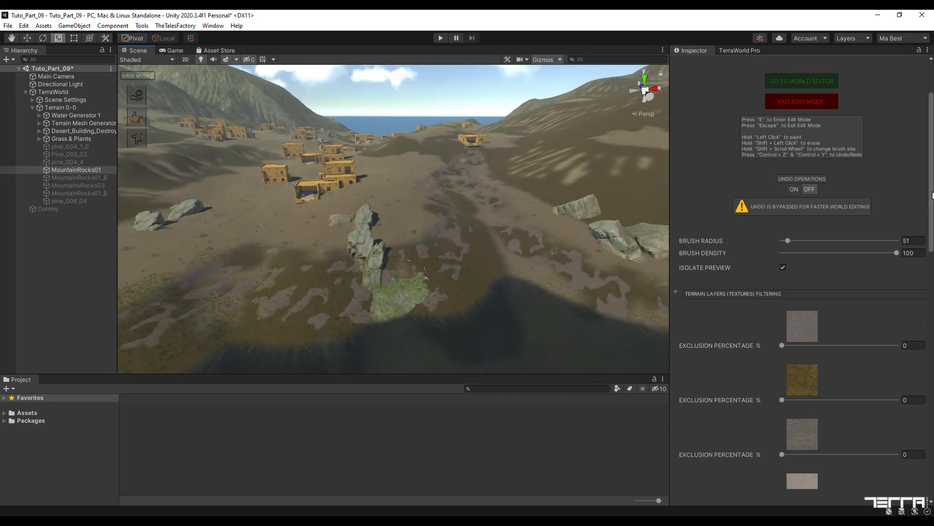
{"action": "key", "text": "Escape"}
{"action": "left_click", "coordinate": [688, 414]}
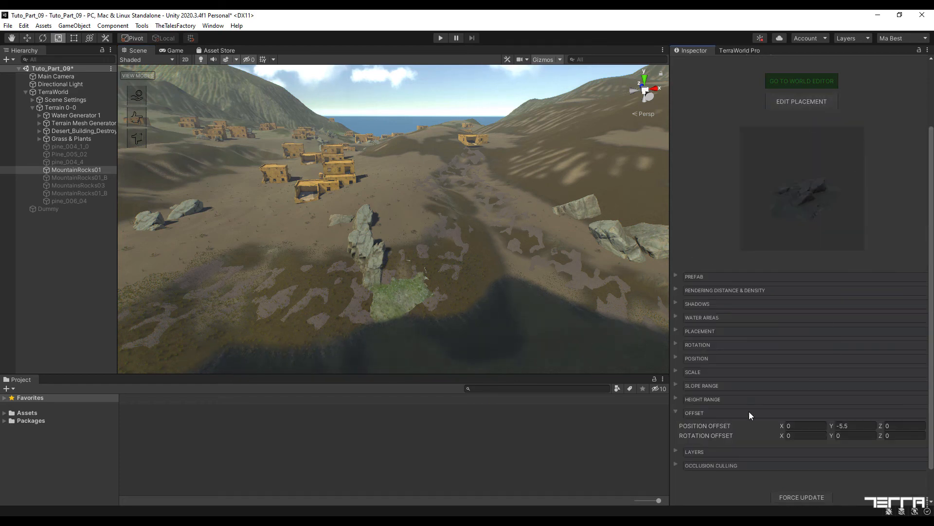
{"action": "left_click", "coordinate": [804, 498]}
{"action": "left_click", "coordinate": [816, 498]}
{"action": "mouse_move", "coordinate": [584, 248]}
{"action": "right_mouse_down"}
{"action": "mouse_move", "coordinate": [509, 258]}
{"action": "mouse_move", "coordinate": [589, 244]}
{"action": "mouse_move", "coordinate": [589, 272]}
{"action": "mouse_move", "coordinate": [572, 257]}
{"action": "right_mouse_up"}
{"action": "key", "text": "w"}
{"action": "left_click", "coordinate": [8, 27]}
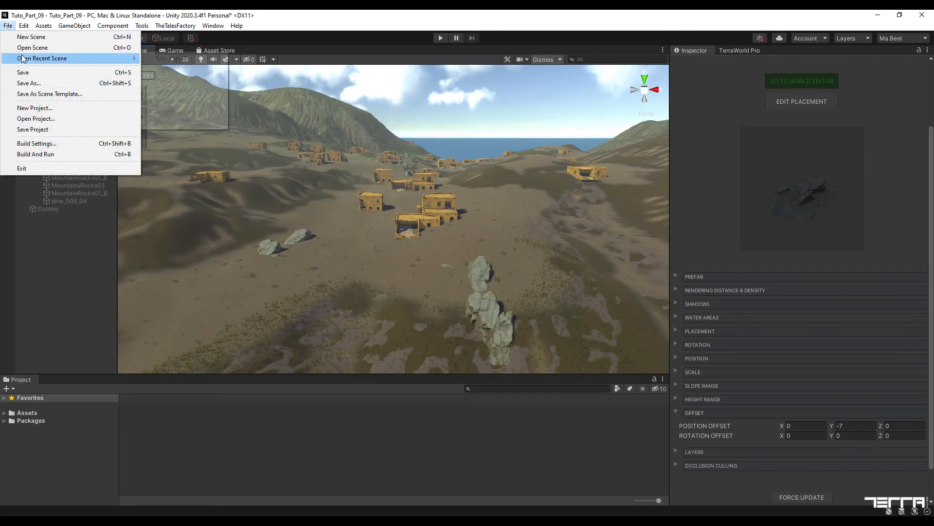
{"action": "left_click", "coordinate": [21, 73]}
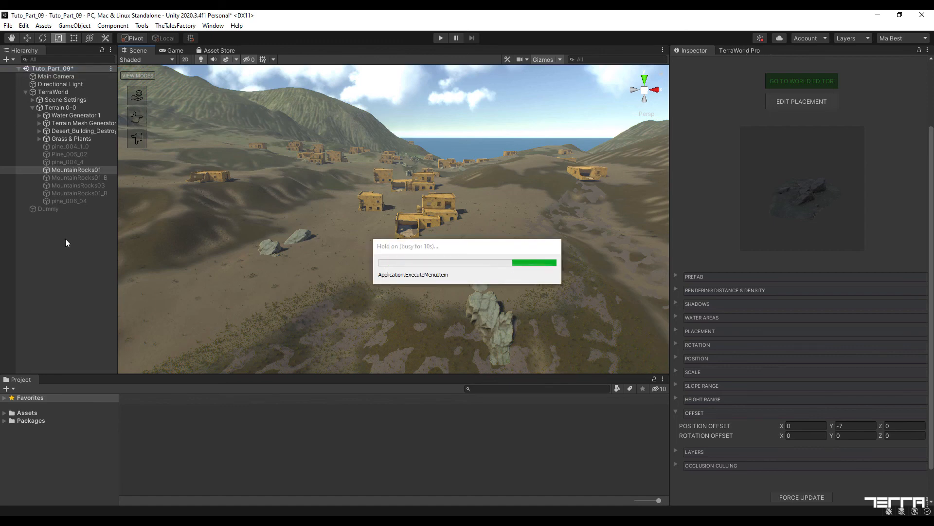
Activate the first MountainRocks01_B layer and deactivate MountainRocks01 to inspect its rocks around the buildings and lake.
{"action": "left_click", "coordinate": [66, 178]}
{"action": "scroll", "coordinate": [740, 137], "scroll_direction": "up", "scroll_amount": 3}
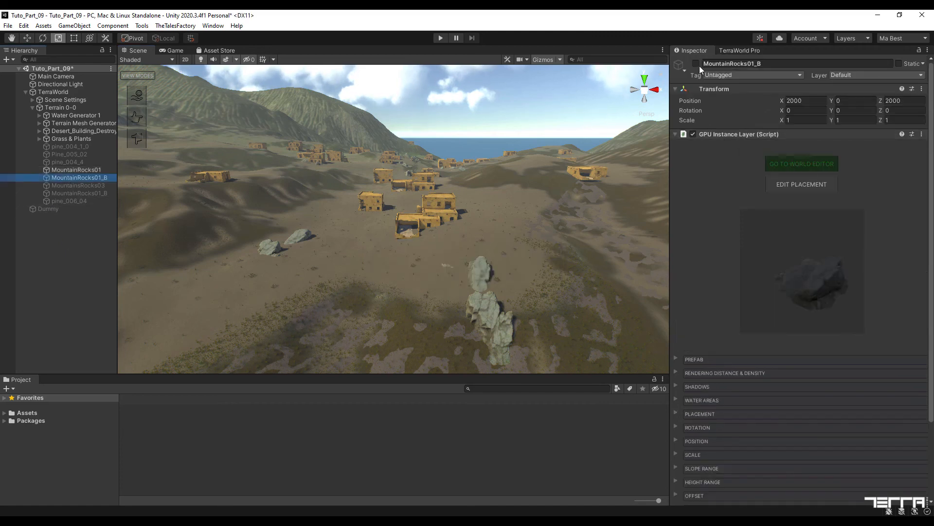
{"action": "left_click", "coordinate": [696, 64]}
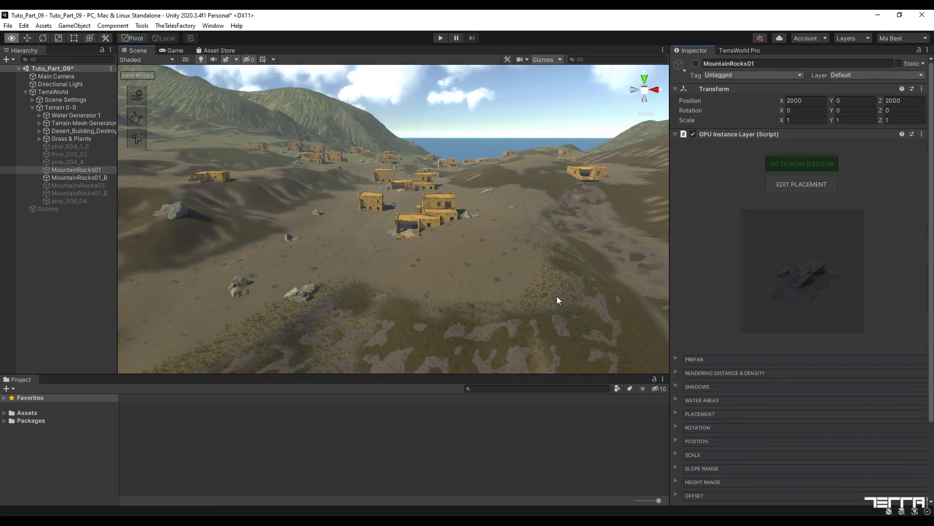
{"action": "right_click_drag", "start_coordinate": [557, 296], "coordinate": [309, 316]}
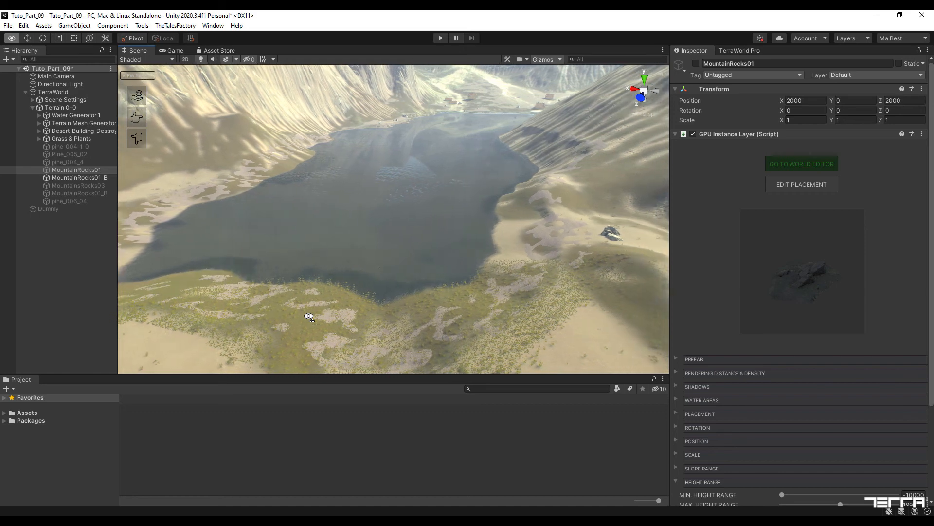
Activate the MountainsRocks03 layer, deactivate MountainRocks01_B and inspect the rocks along the lakeshore.
{"action": "left_click", "coordinate": [69, 185]}
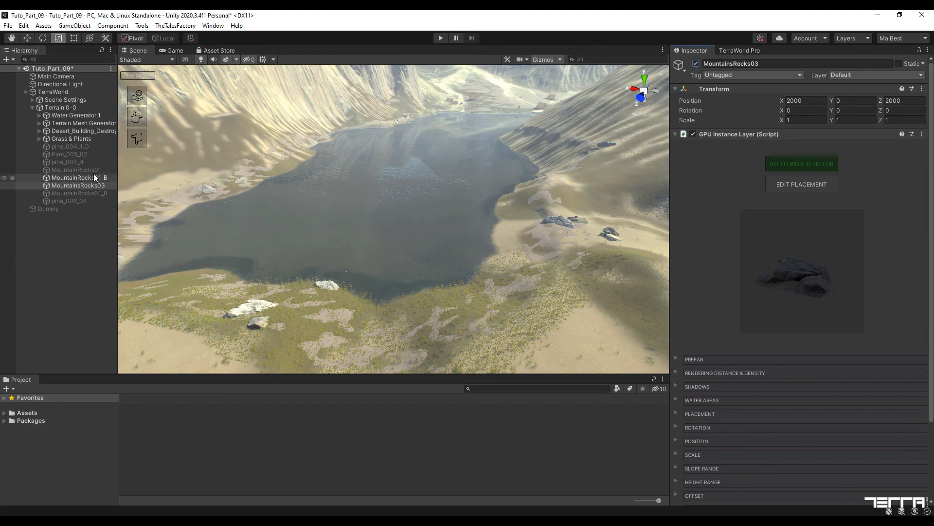
{"action": "left_click", "coordinate": [695, 63]}
{"action": "right_click_drag", "start_coordinate": [564, 292], "coordinate": [711, 311]}
{"action": "right_click_drag", "start_coordinate": [440, 248], "coordinate": [559, 272]}
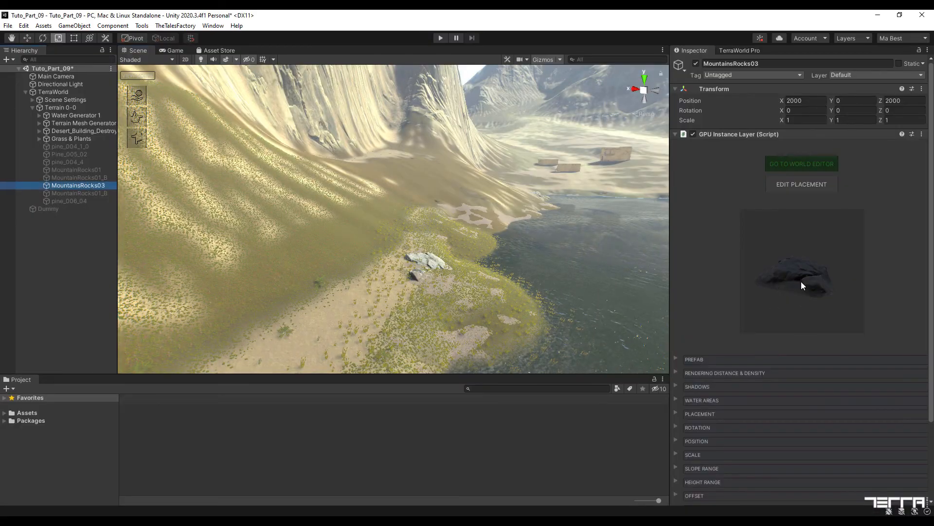
Set the MountainsRocks03 scale to 2 on all axes and edit its placement along the lakeshore and valley with a brush radius of 42.
{"action": "left_click_drag", "start_coordinate": [932, 389], "coordinate": [933, 442]}
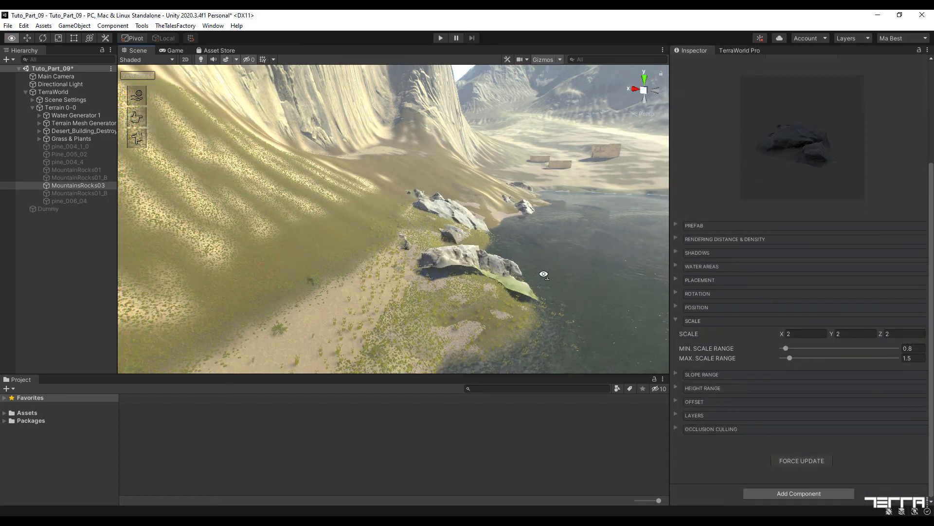
{"action": "left_click_drag", "start_coordinate": [245, 315], "coordinate": [423, 343], "text": "alt"}
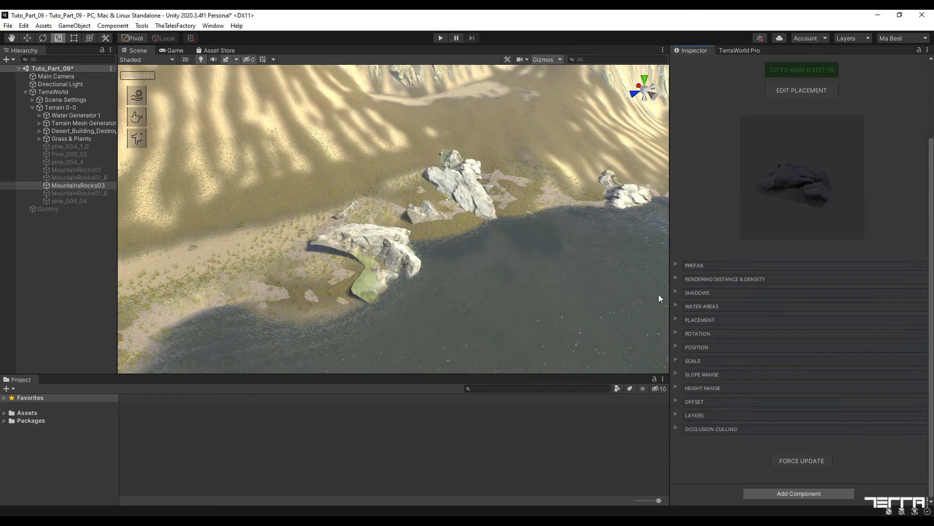
{"action": "left_click", "coordinate": [808, 92]}
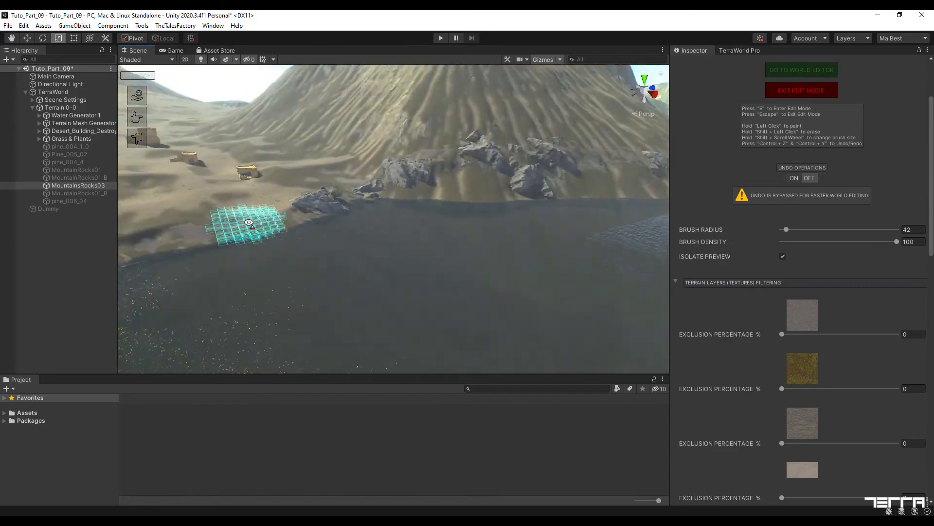
{"action": "right_click_drag", "start_coordinate": [282, 194], "coordinate": [489, 198]}
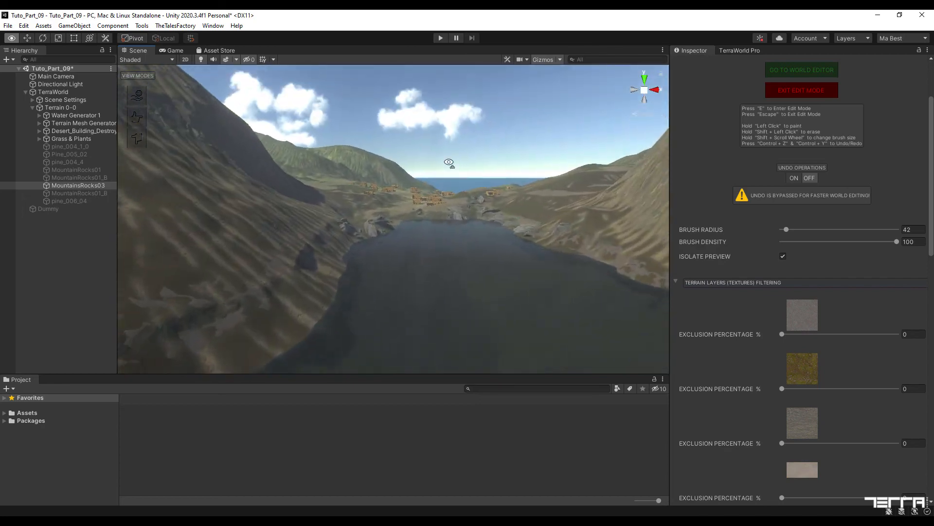
{"action": "right_click_drag", "start_coordinate": [432, 216], "coordinate": [433, 206]}
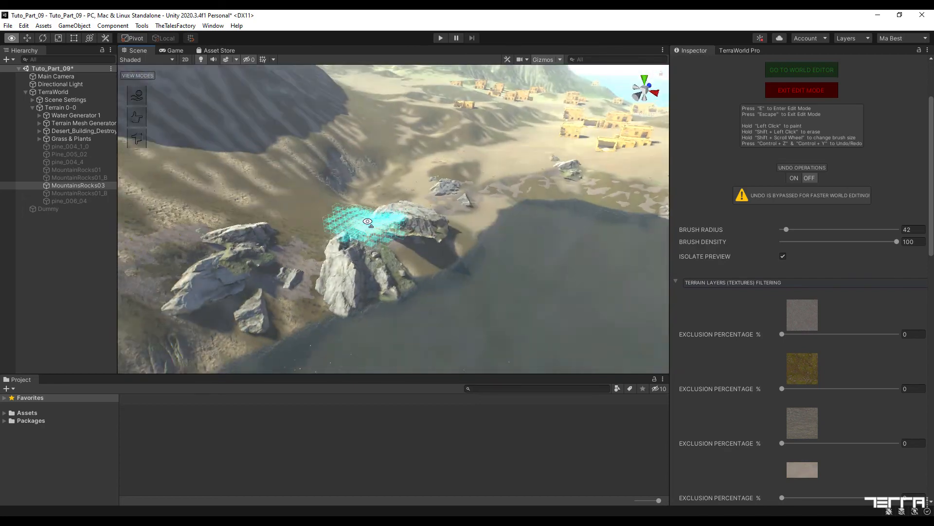
{"action": "right_click_drag", "start_coordinate": [539, 247], "coordinate": [623, 202]}
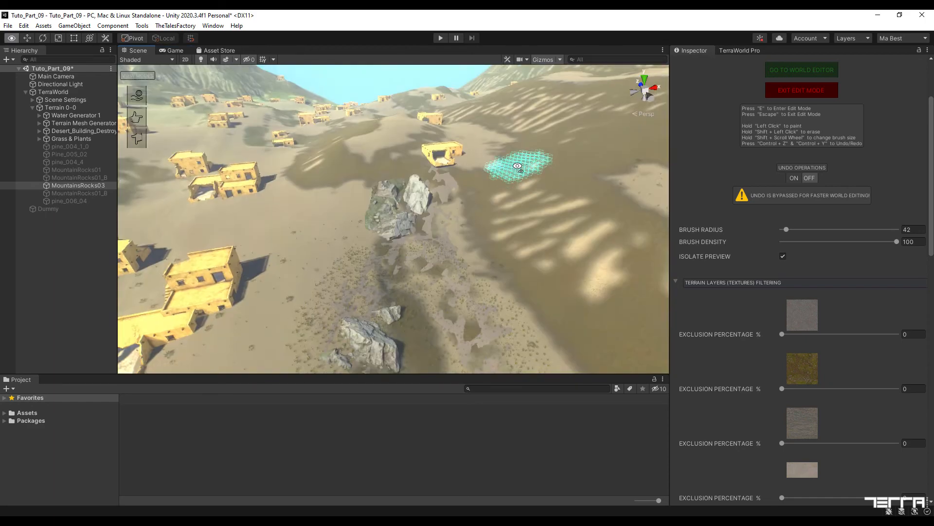
Exit placement editing and adjust the MountainsRocks03 layer's Y position offset through -2.5 and -3.5 to -5, checking the rocks on the terrain.
{"action": "left_click", "coordinate": [807, 95]}
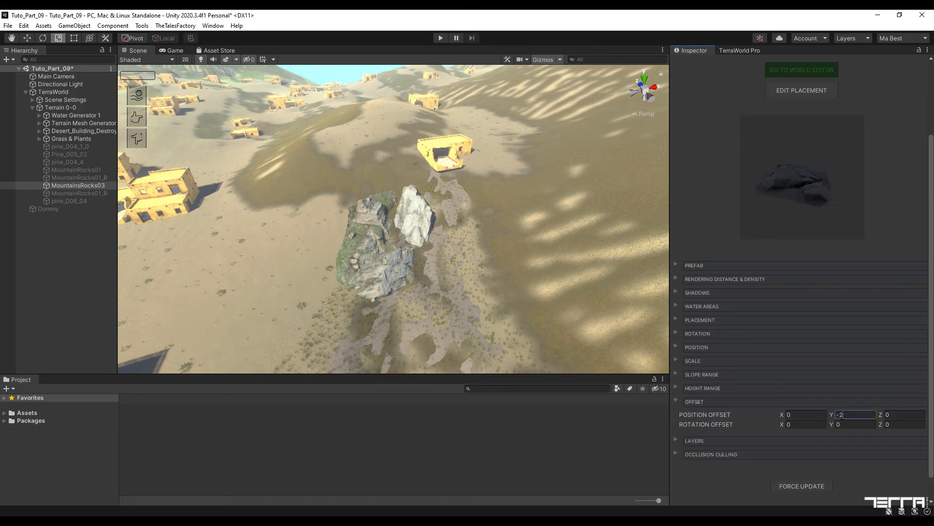
{"action": "type", "text": ".5"}
{"action": "left_click", "coordinate": [810, 483]}
{"action": "right_click_drag", "start_coordinate": [528, 250], "coordinate": [432, 200]}
{"action": "left_click", "coordinate": [806, 91]}
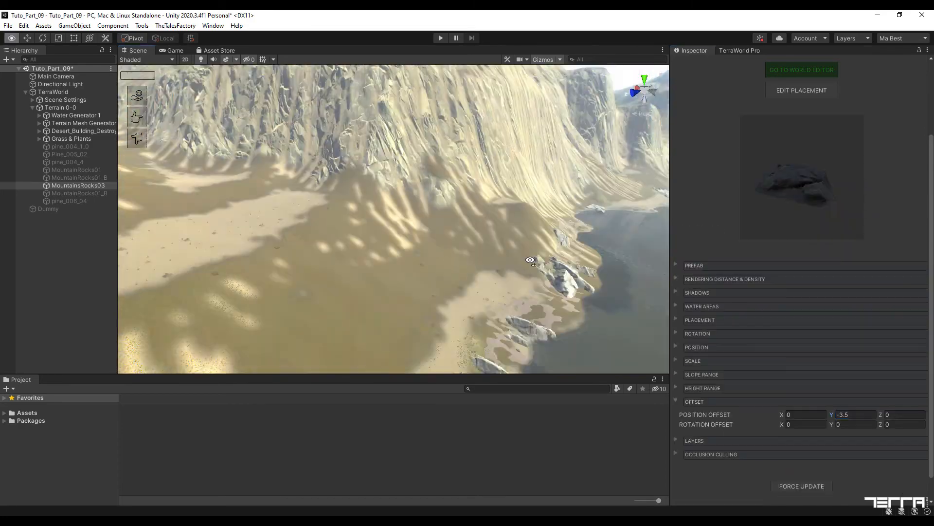
{"action": "right_click_drag", "start_coordinate": [550, 238], "coordinate": [650, 321]}
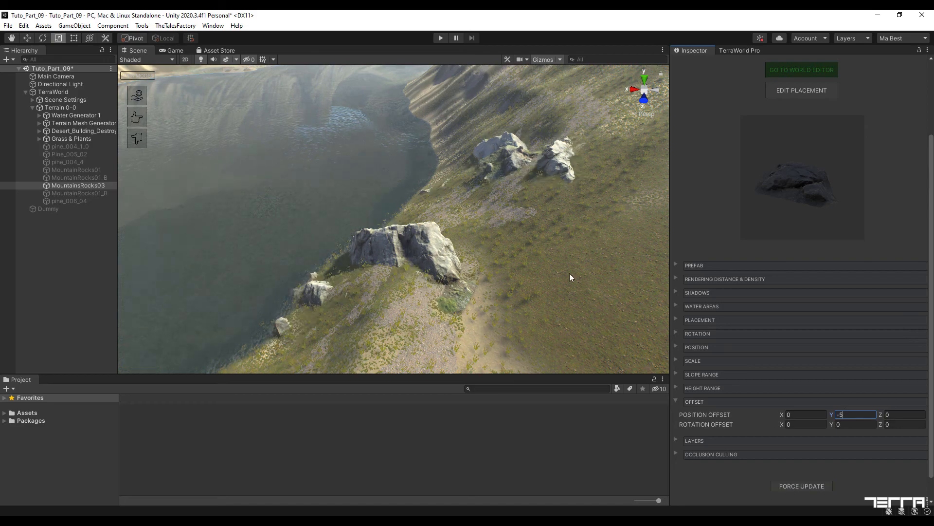
{"action": "right_click_drag", "start_coordinate": [570, 277], "coordinate": [247, 223]}
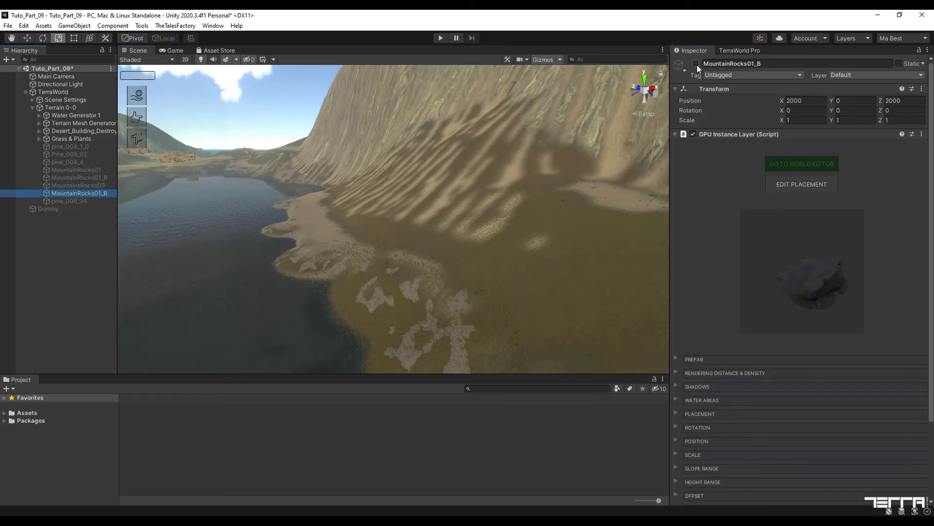
Activate the second MountainRocks01_B layer and enter placement editing on the steep cliffs with a brush radius of 30.
{"action": "left_click", "coordinate": [696, 64]}
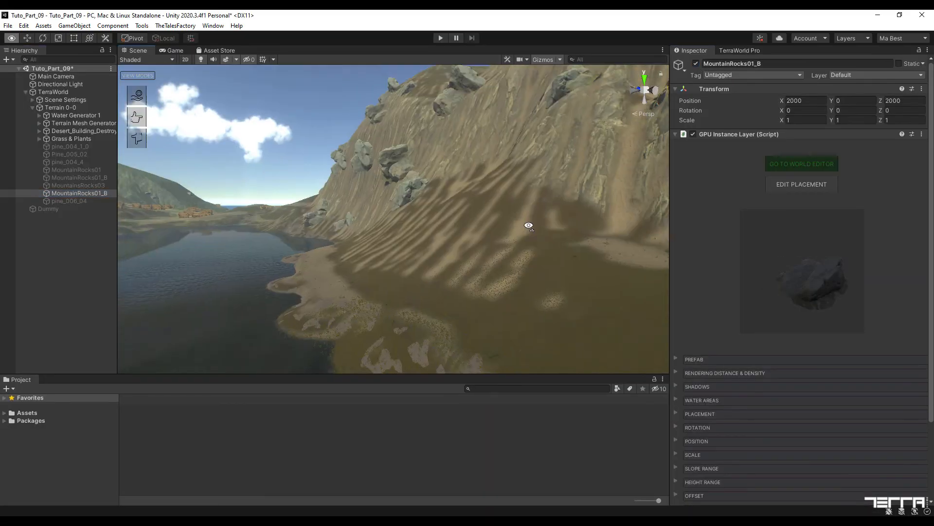
{"action": "mouse_move", "coordinate": [528, 219]}
{"action": "right_mouse_down"}
{"action": "mouse_move", "coordinate": [453, 173]}
{"action": "mouse_move", "coordinate": [671, 218]}
{"action": "mouse_move", "coordinate": [821, 225]}
{"action": "mouse_move", "coordinate": [828, 243]}
{"action": "mouse_move", "coordinate": [816, 246]}
{"action": "right_mouse_up"}
{"action": "key", "text": "w"}
{"action": "left_click", "coordinate": [802, 185]}
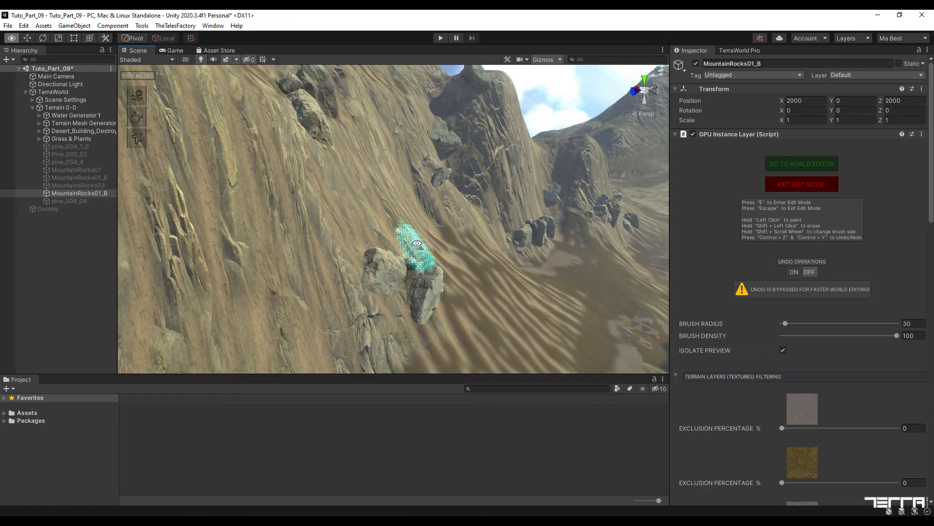
{"action": "left_click_drag", "start_coordinate": [297, 253], "coordinate": [270, 253], "text": "alt"}
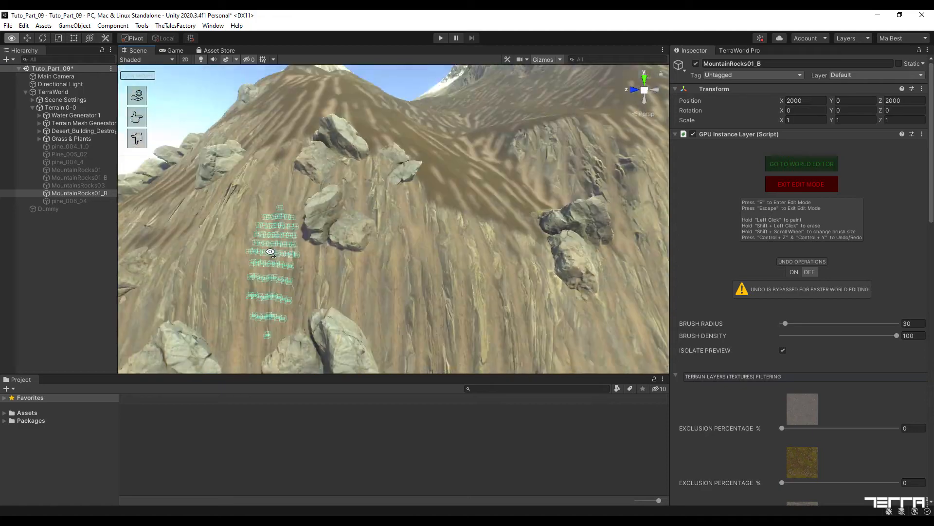
{"action": "right_click_drag", "start_coordinate": [270, 251], "coordinate": [387, 277]}
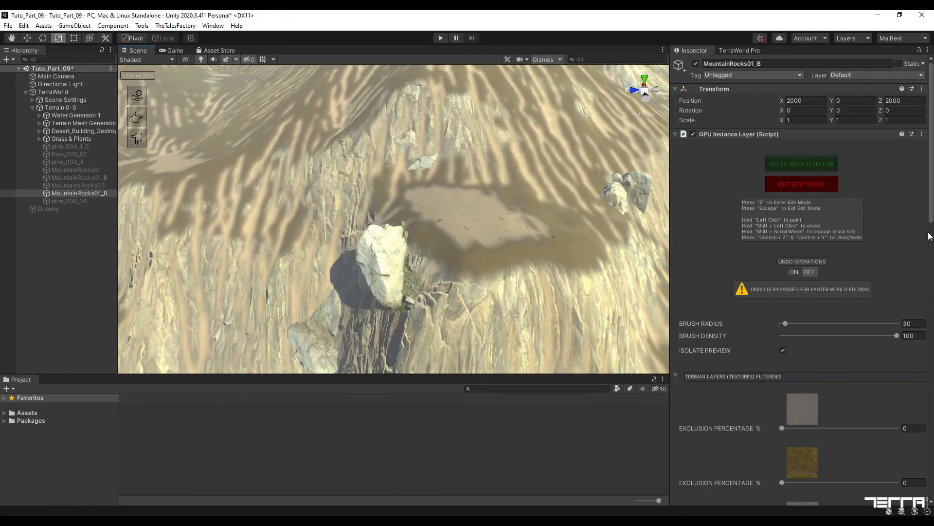
Exit placement editing, set the second MountainRocks01_B layer's Y position offset to -7 and apply the change.
{"action": "key", "text": "Escape"}
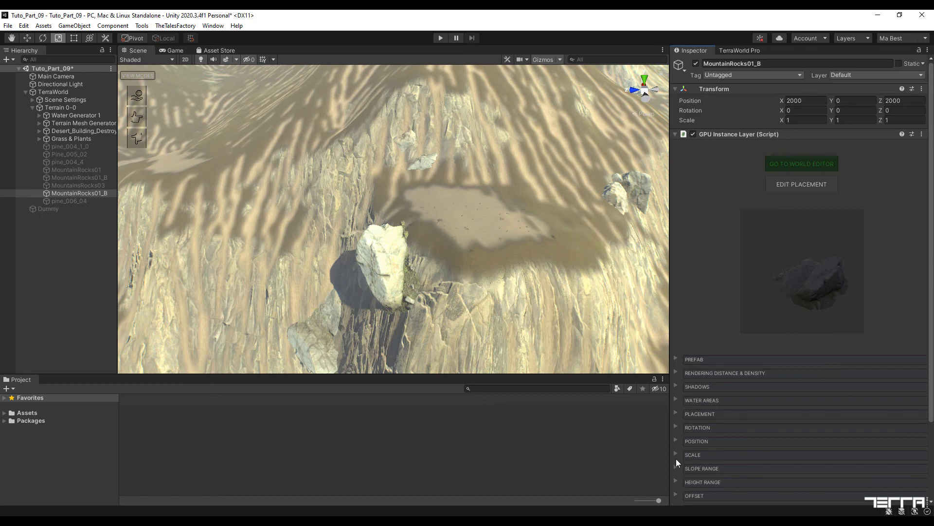
{"action": "left_click", "coordinate": [676, 456]}
{"action": "left_click", "coordinate": [675, 454]}
{"action": "left_click", "coordinate": [676, 494]}
{"action": "scroll", "coordinate": [696, 480], "scroll_direction": "down", "scroll_amount": 5}
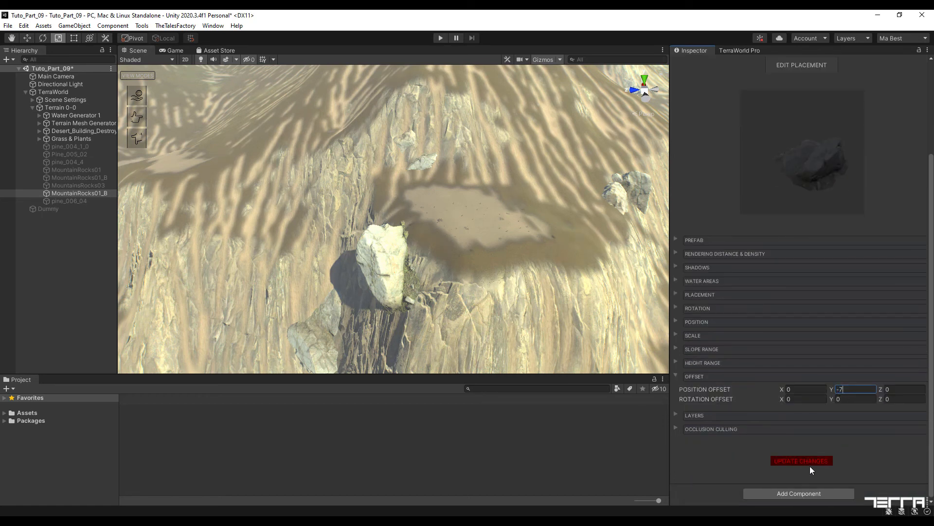
{"action": "mouse_move", "coordinate": [515, 285]}
{"action": "right_mouse_down"}
{"action": "mouse_move", "coordinate": [324, 250]}
{"action": "mouse_move", "coordinate": [58, 229]}
{"action": "mouse_move", "coordinate": [51, 302]}
{"action": "mouse_move", "coordinate": [117, 279]}
{"action": "mouse_move", "coordinate": [45, 274]}
{"action": "mouse_move", "coordinate": [117, 223]}
{"action": "mouse_move", "coordinate": [104, 203]}
{"action": "mouse_move", "coordinate": [133, 270]}
{"action": "mouse_move", "coordinate": [168, 249]}
{"action": "mouse_move", "coordinate": [272, 294]}
{"action": "mouse_move", "coordinate": [134, 299]}
{"action": "mouse_move", "coordinate": [69, 286]}
{"action": "right_mouse_up"}
Erase the protruding MountainRocks01_B rock on the mountain ridge in placement editing, enlarging the brush radius to 66.
{"action": "left_click", "coordinate": [804, 66]}
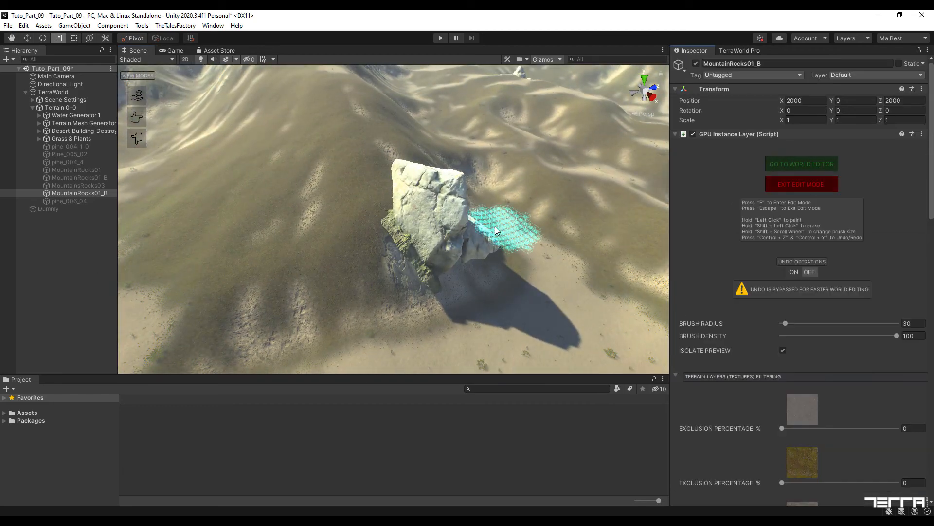
{"action": "scroll", "coordinate": [441, 231], "scroll_direction": "up", "scroll_amount": 5, "text": "shift"}
{"action": "left_click", "coordinate": [443, 225], "text": "shift"}
{"action": "mouse_move", "coordinate": [443, 224]}
{"action": "right_mouse_down"}
{"action": "mouse_move", "coordinate": [361, 138]}
{"action": "mouse_move", "coordinate": [338, 134]}
{"action": "mouse_move", "coordinate": [275, 185]}
{"action": "mouse_move", "coordinate": [134, 168]}
{"action": "mouse_move", "coordinate": [262, 187]}
{"action": "mouse_move", "coordinate": [512, 144]}
{"action": "mouse_move", "coordinate": [592, 115]}
{"action": "mouse_move", "coordinate": [358, 210]}
{"action": "mouse_move", "coordinate": [138, 193]}
{"action": "mouse_move", "coordinate": [298, 150]}
{"action": "mouse_move", "coordinate": [526, 183]}
{"action": "mouse_move", "coordinate": [489, 152]}
{"action": "mouse_move", "coordinate": [439, 157]}
{"action": "mouse_move", "coordinate": [407, 141]}
{"action": "mouse_move", "coordinate": [423, 123]}
{"action": "mouse_move", "coordinate": [449, 156]}
{"action": "mouse_move", "coordinate": [383, 205]}
{"action": "mouse_move", "coordinate": [402, 140]}
{"action": "mouse_move", "coordinate": [87, 163]}
{"action": "mouse_move", "coordinate": [206, 173]}
{"action": "mouse_move", "coordinate": [156, 156]}
{"action": "mouse_move", "coordinate": [204, 153]}
{"action": "right_mouse_up"}
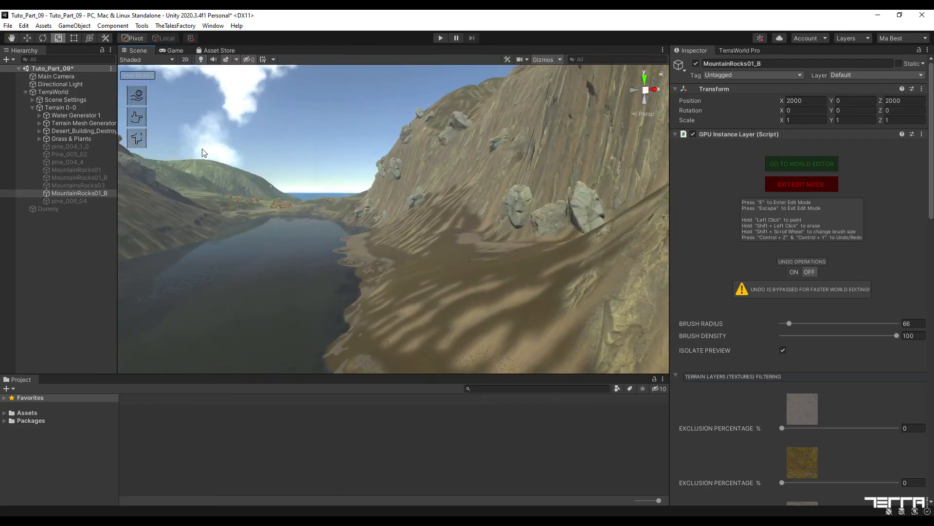
Exit placement editing of the second MountainRocks01_B layer and save the scene.
{"action": "left_click", "coordinate": [813, 184]}
{"action": "left_click", "coordinate": [8, 25]}
{"action": "left_click", "coordinate": [24, 74]}
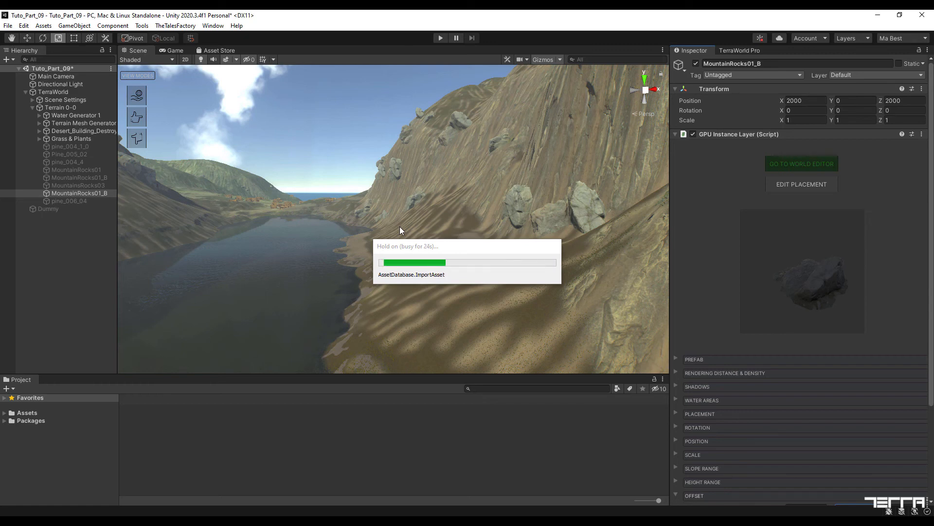
Reactivate all the inactive pine and rock layers under Terrain 0-0 and view the forest floor near the buildings.
{"action": "left_click", "coordinate": [84, 148]}
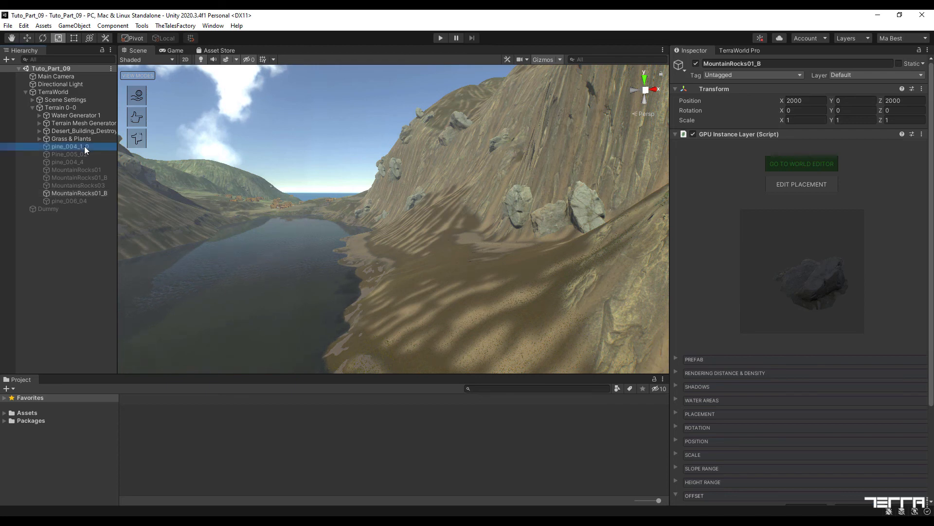
{"action": "left_click", "coordinate": [91, 185], "text": "shift"}
{"action": "left_click", "coordinate": [87, 200], "text": "ctrl"}
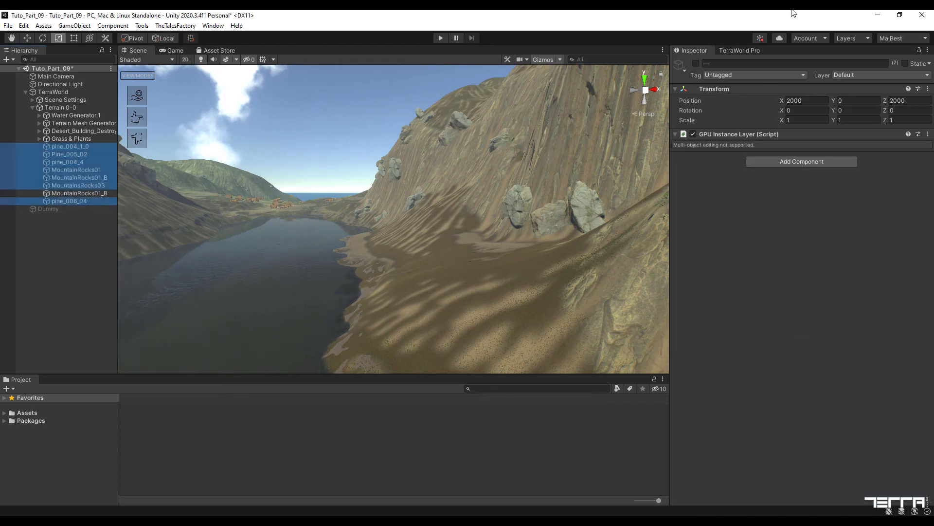
{"action": "left_click", "coordinate": [696, 64]}
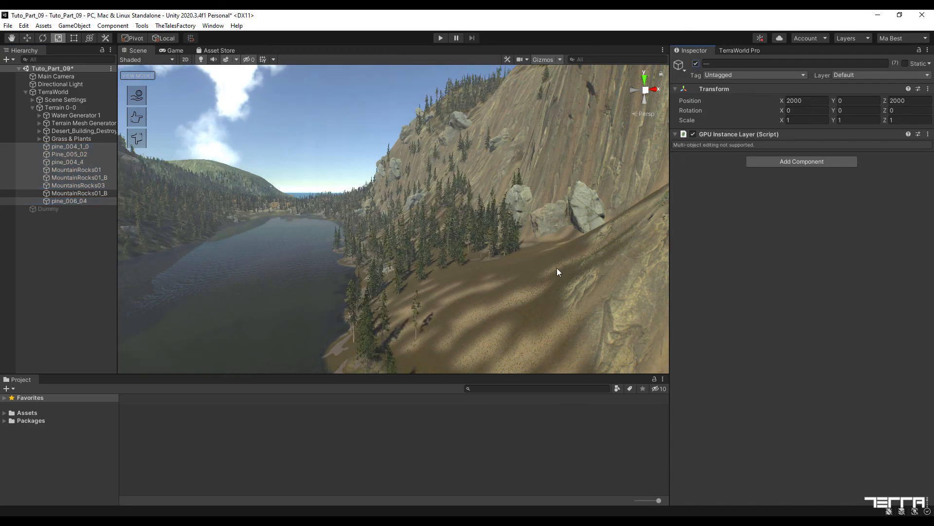
{"action": "right_click_drag", "start_coordinate": [558, 268], "coordinate": [606, 182]}
{"action": "key", "text": "w"}
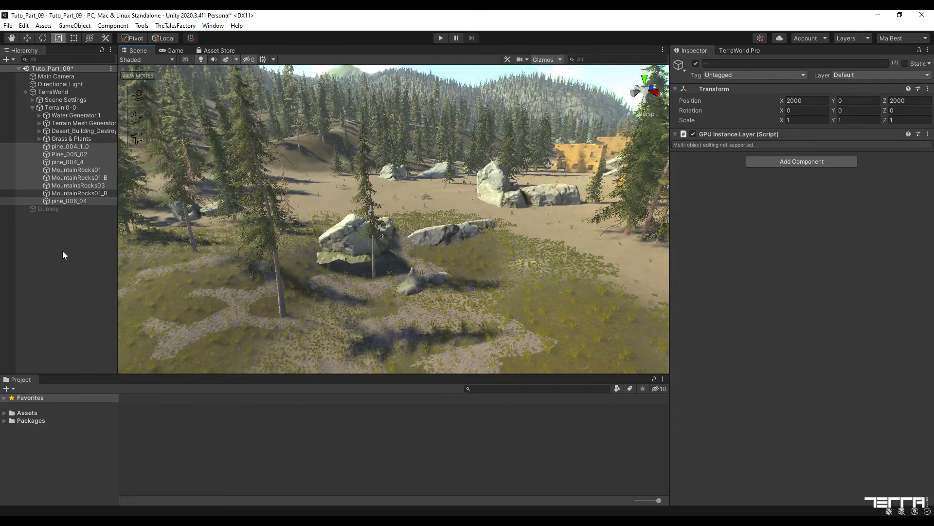
Enter placement editing for the first MountainRocks01_B layer with a brush radius of 30 over the rocks in the forest clearing.
{"action": "left_click", "coordinate": [62, 255]}
{"action": "left_click", "coordinate": [62, 177]}
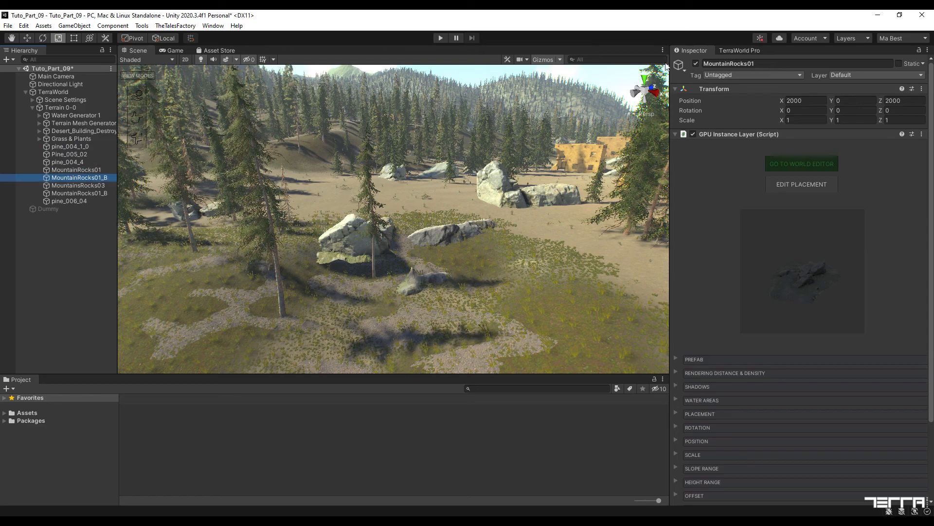
{"action": "right_click_drag", "start_coordinate": [516, 200], "coordinate": [519, 195]}
{"action": "left_click", "coordinate": [784, 184]}
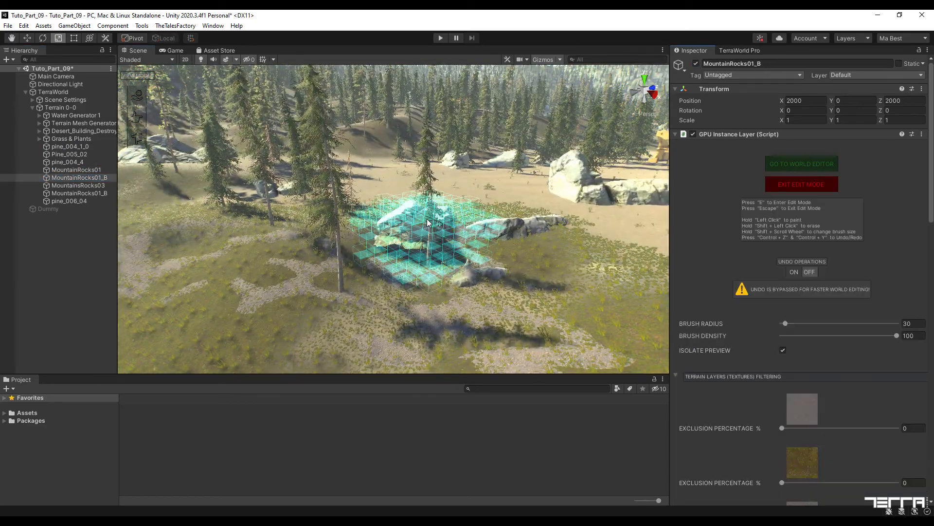
{"action": "mouse_move", "coordinate": [562, 249]}
{"action": "right_mouse_down"}
{"action": "mouse_move", "coordinate": [555, 236]}
{"action": "mouse_move", "coordinate": [632, 233]}
{"action": "right_mouse_up"}
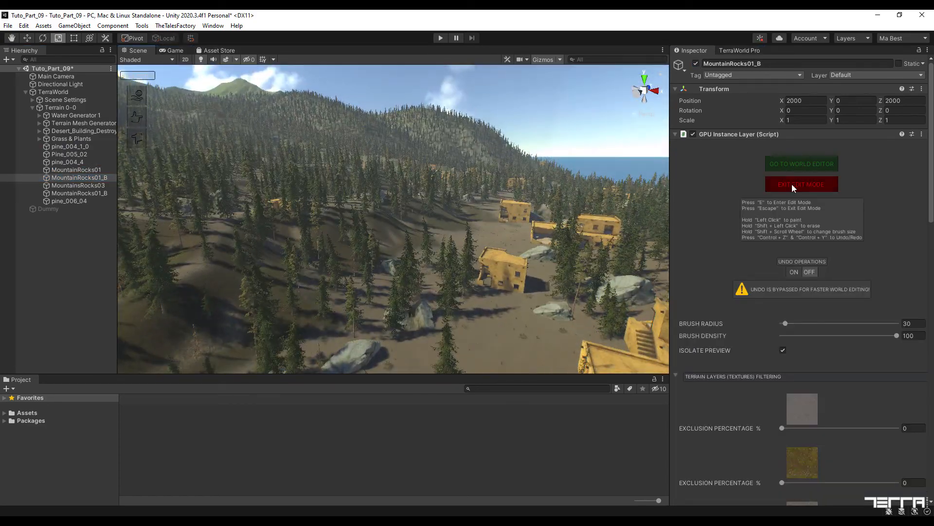
Exit placement editing of the first MountainRocks01_B layer, clear the selection and save the scene.
{"action": "left_click", "coordinate": [792, 185]}
{"action": "right_click_drag", "start_coordinate": [511, 253], "coordinate": [661, 191]}
{"action": "left_click", "coordinate": [83, 237]}
{"action": "left_click", "coordinate": [8, 25]}
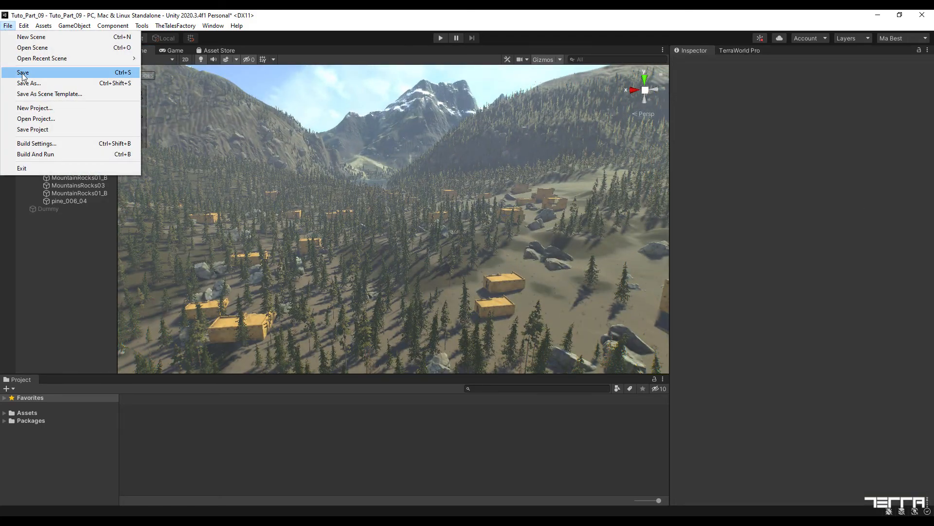
{"action": "left_click", "coordinate": [21, 73]}
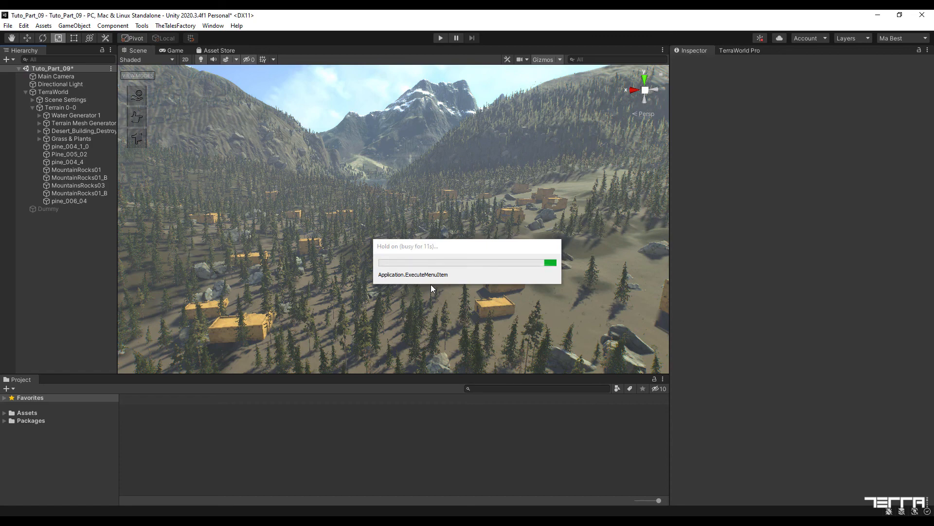
Enter placement editing for the Grass Scatter 1 layer under Grass & Plants.
{"action": "mouse_move", "coordinate": [459, 265]}
{"action": "right_mouse_down"}
{"action": "mouse_move", "coordinate": [398, 281]}
{"action": "mouse_move", "coordinate": [461, 283]}
{"action": "right_mouse_up"}
{"action": "right_click_drag", "start_coordinate": [573, 236], "coordinate": [558, 236]}
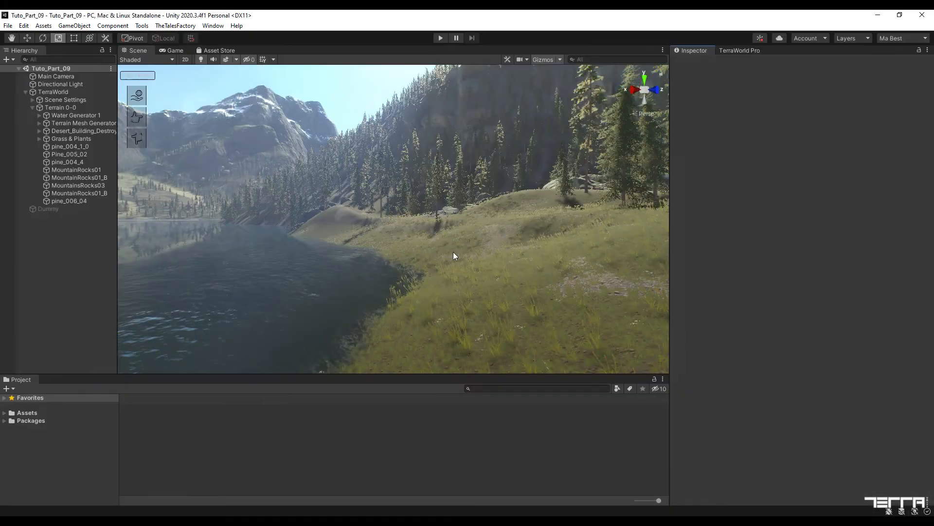
{"action": "right_click_drag", "start_coordinate": [453, 252], "coordinate": [712, 321]}
{"action": "key", "text": "w"}
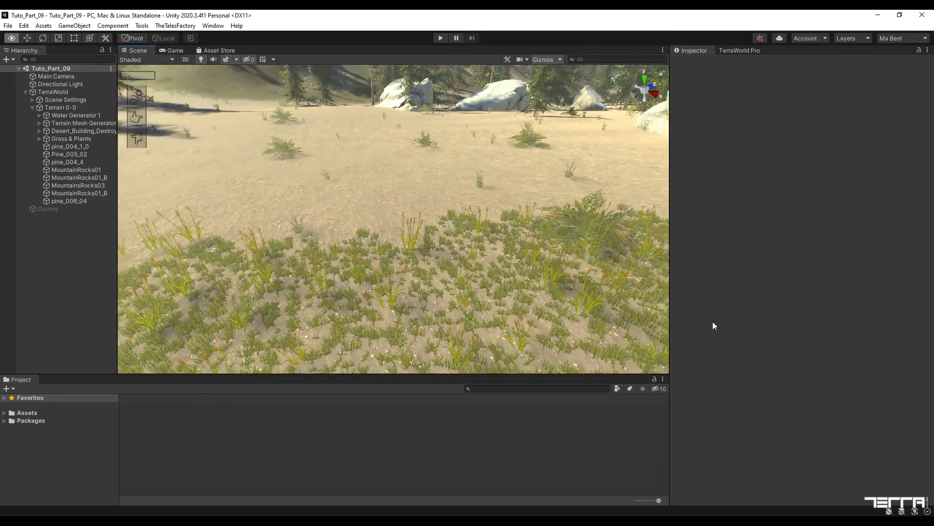
{"action": "left_click", "coordinate": [38, 139]}
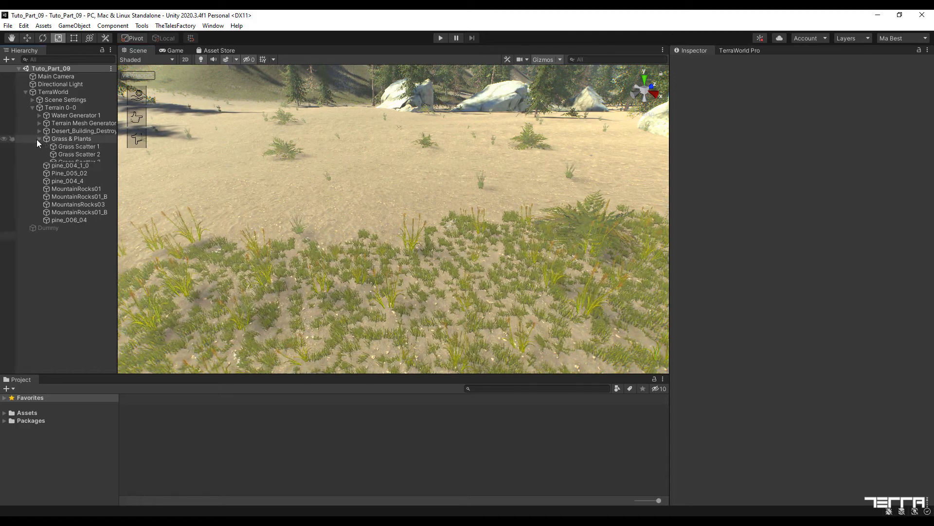
{"action": "left_click", "coordinate": [89, 147]}
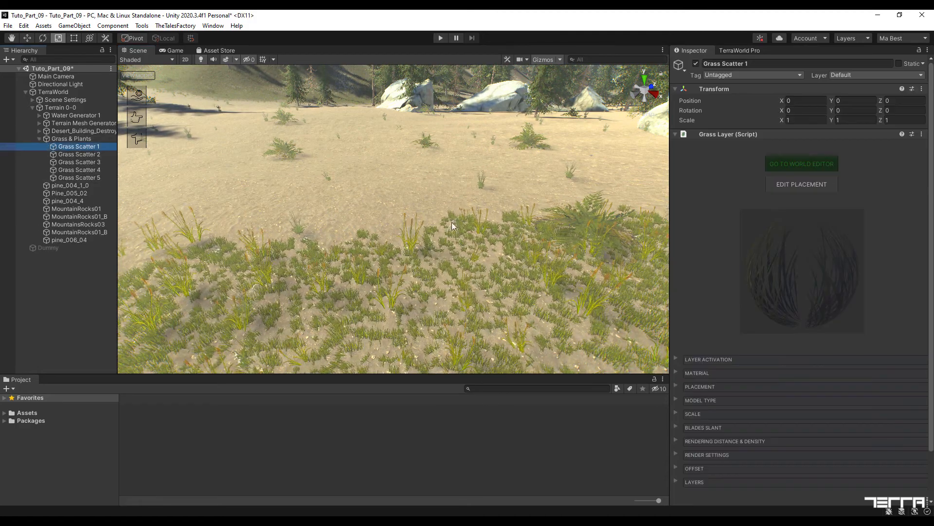
{"action": "right_click_drag", "start_coordinate": [597, 321], "coordinate": [271, 262]}
{"action": "key", "text": "w"}
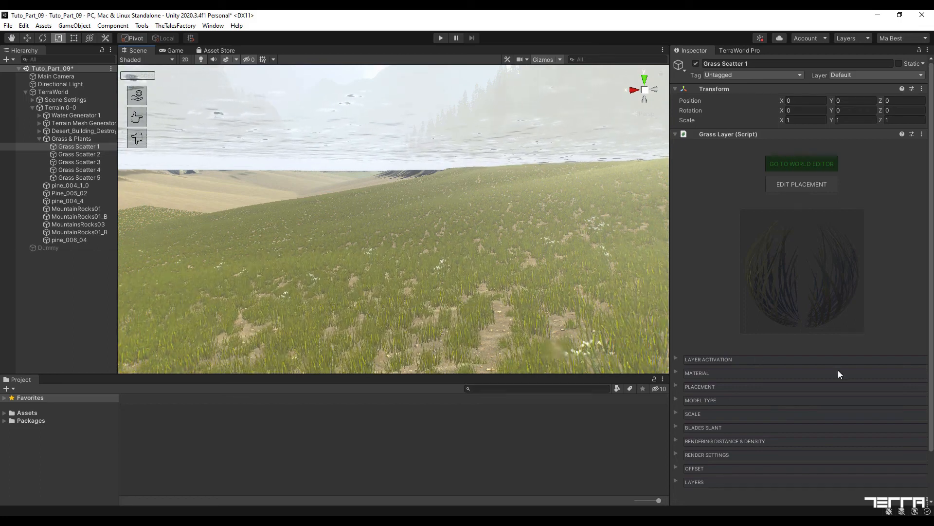
{"action": "left_click", "coordinate": [808, 184]}
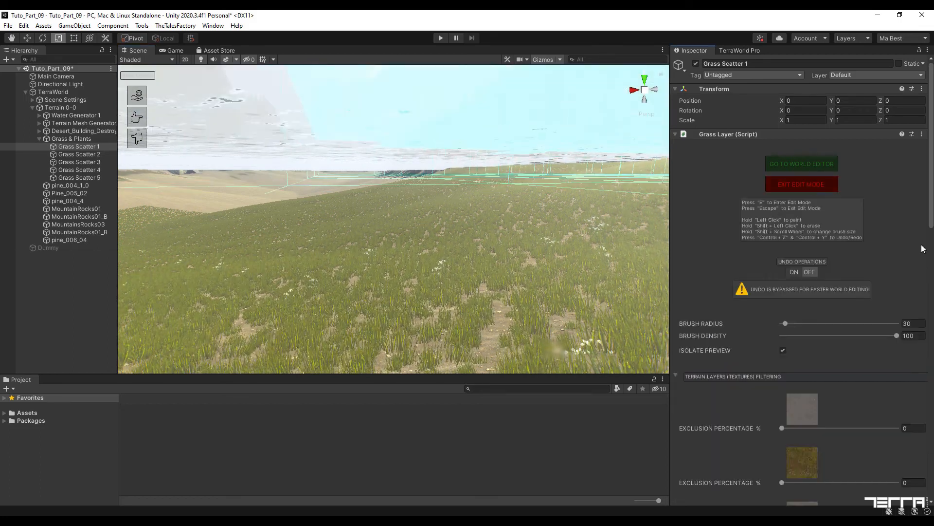
Set the exclusion percentage of the first terrain texture to 10 for Grass Scatter 1, comparing the grass coverage against 0.
{"action": "left_click_drag", "start_coordinate": [932, 224], "coordinate": [933, 270]}
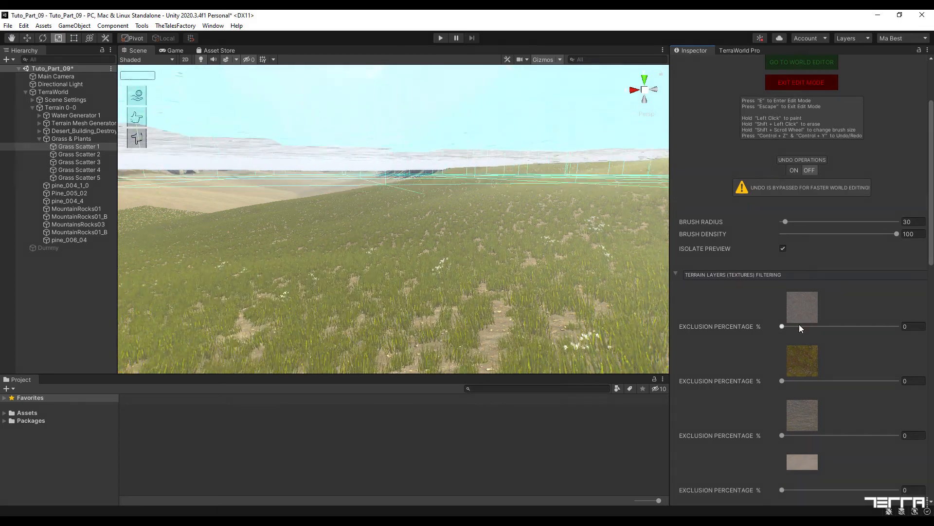
{"action": "left_click_drag", "start_coordinate": [784, 325], "coordinate": [787, 326]}
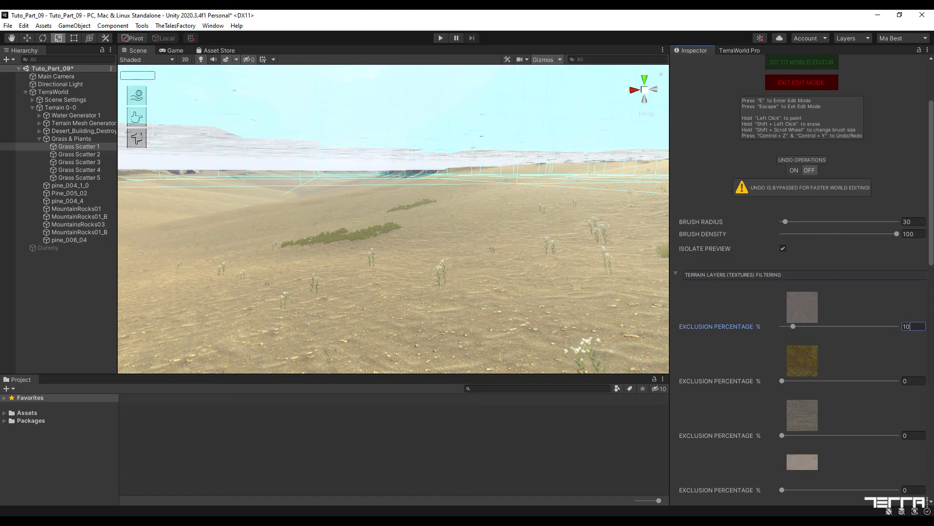
{"action": "scroll", "coordinate": [534, 232], "scroll_direction": "down", "scroll_amount": 10}
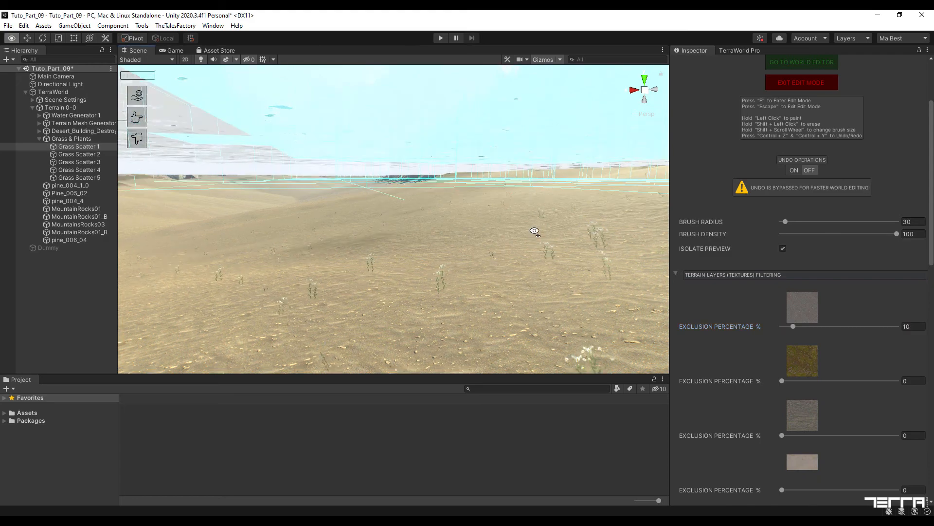
{"action": "right_click_drag", "start_coordinate": [545, 226], "coordinate": [907, 302]}
{"action": "key", "text": "w"}
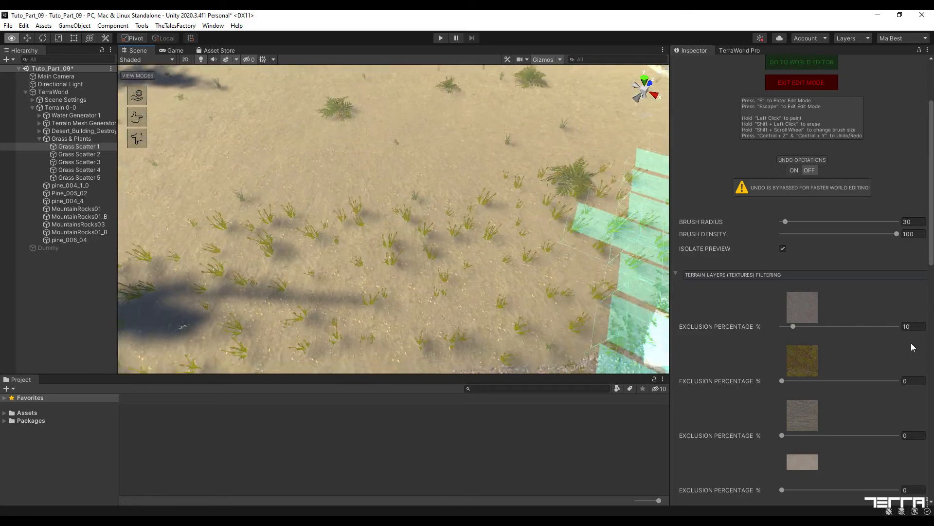
{"action": "right_click_drag", "start_coordinate": [910, 336], "coordinate": [908, 328]}
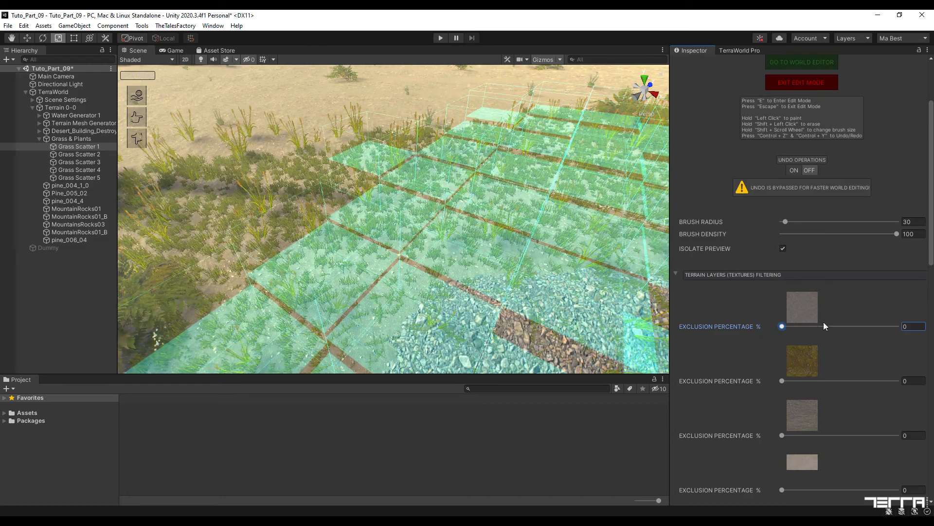
{"action": "left_click", "coordinate": [912, 327]}
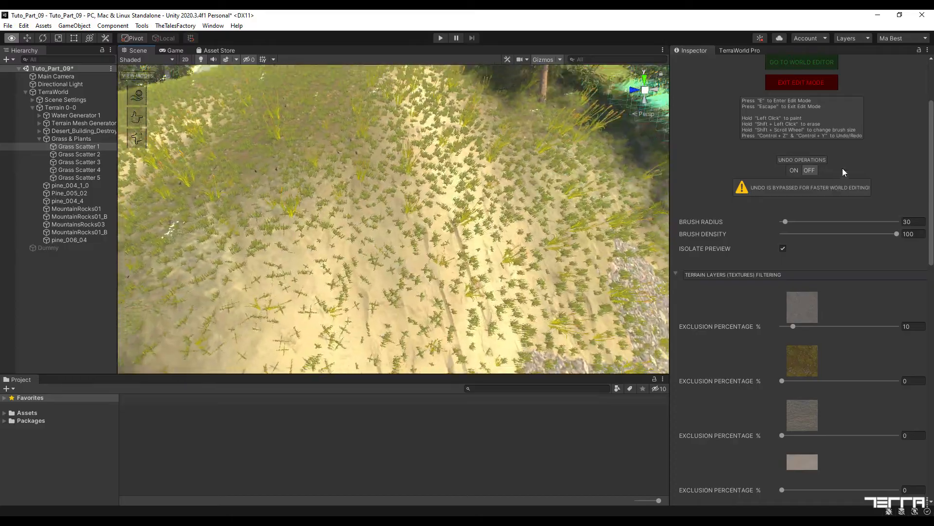
Set the exclusion percentage of the fourth terrain texture for Grass Scatter 1 to 15, raise it to 20 and inspect the slopes.
{"action": "scroll", "coordinate": [803, 272], "scroll_direction": "down", "scroll_amount": 5}
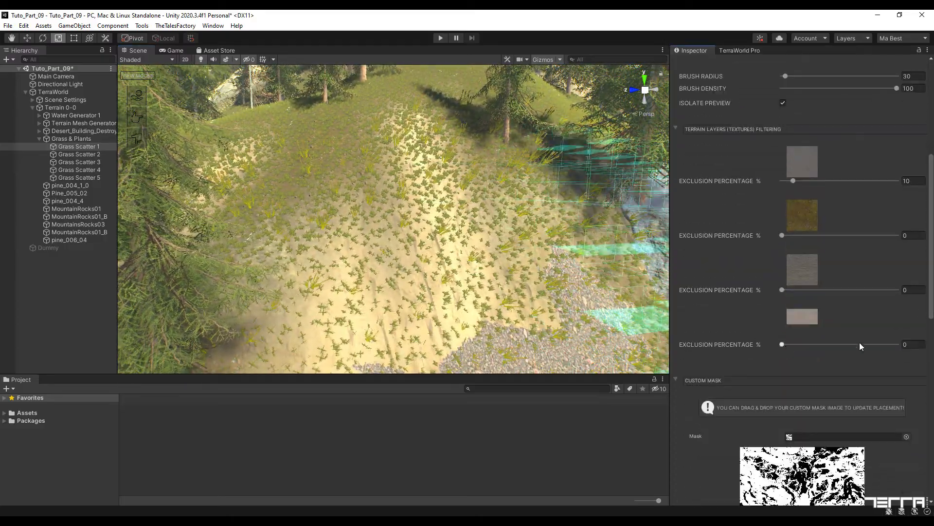
{"action": "left_click", "coordinate": [911, 344]}
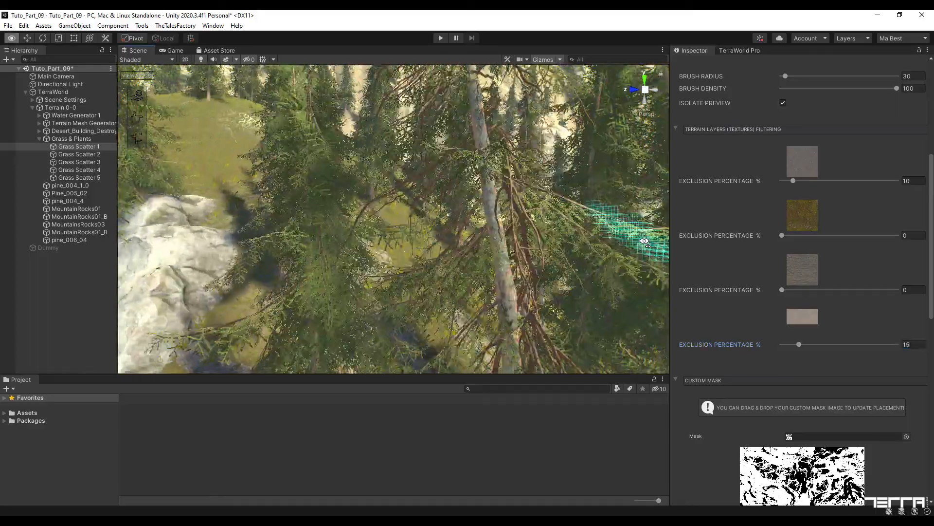
{"action": "mouse_move", "coordinate": [645, 241]}
{"action": "right_mouse_down"}
{"action": "mouse_move", "coordinate": [501, 260]}
{"action": "mouse_move", "coordinate": [486, 314]}
{"action": "mouse_move", "coordinate": [477, 312]}
{"action": "mouse_move", "coordinate": [579, 298]}
{"action": "mouse_move", "coordinate": [586, 310]}
{"action": "mouse_move", "coordinate": [682, 305]}
{"action": "mouse_move", "coordinate": [636, 299]}
{"action": "right_mouse_up"}
{"action": "key", "text": "s"}
{"action": "key", "text": "w"}
{"action": "left_click", "coordinate": [922, 345]}
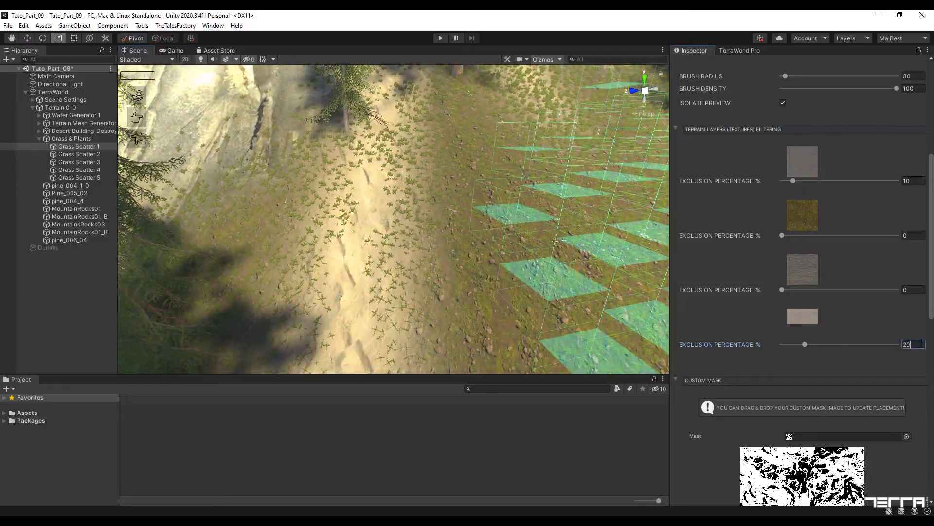
{"action": "mouse_move", "coordinate": [629, 234]}
{"action": "right_mouse_down"}
{"action": "mouse_move", "coordinate": [645, 222]}
{"action": "mouse_move", "coordinate": [825, 237]}
{"action": "mouse_move", "coordinate": [803, 224]}
{"action": "mouse_move", "coordinate": [892, 224]}
{"action": "mouse_move", "coordinate": [903, 211]}
{"action": "mouse_move", "coordinate": [871, 199]}
{"action": "mouse_move", "coordinate": [877, 239]}
{"action": "mouse_move", "coordinate": [883, 171]}
{"action": "mouse_move", "coordinate": [869, 214]}
{"action": "mouse_move", "coordinate": [675, 215]}
{"action": "right_mouse_up"}
{"action": "key", "text": "w"}
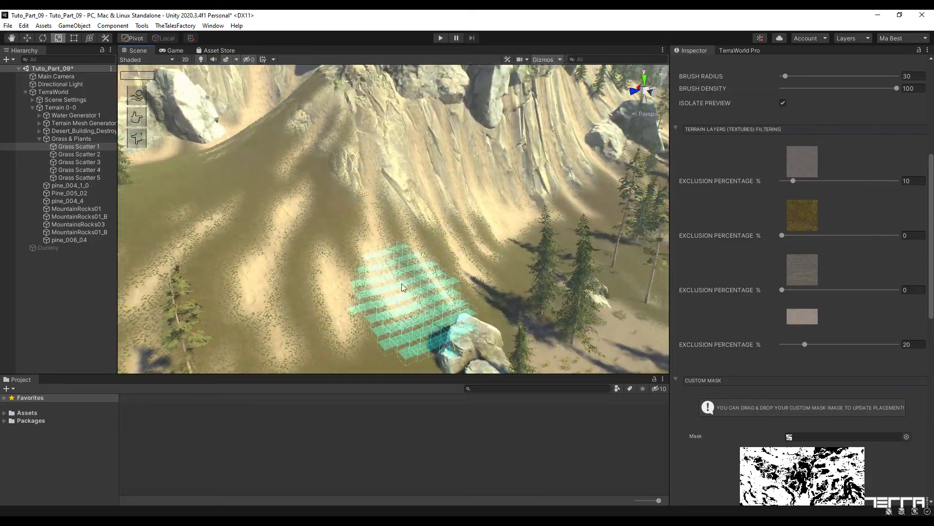
{"action": "mouse_move", "coordinate": [422, 282]}
{"action": "right_mouse_down"}
{"action": "mouse_move", "coordinate": [627, 302]}
{"action": "mouse_move", "coordinate": [628, 292]}
{"action": "mouse_move", "coordinate": [574, 268]}
{"action": "mouse_move", "coordinate": [321, 263]}
{"action": "mouse_move", "coordinate": [333, 259]}
{"action": "mouse_move", "coordinate": [336, 236]}
{"action": "right_mouse_up"}
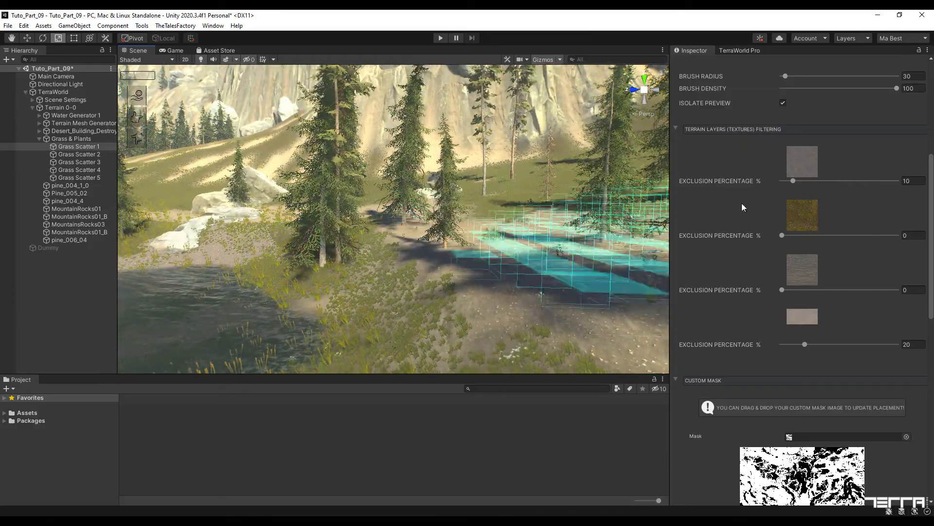
Exit placement editing of Grass Scatter 1 and view the grass around the rocks up close.
{"action": "mouse_move", "coordinate": [932, 309]}
{"action": "left_mouse_down"}
{"action": "mouse_move", "coordinate": [932, 360]}
{"action": "mouse_move", "coordinate": [932, 223]}
{"action": "left_mouse_up"}
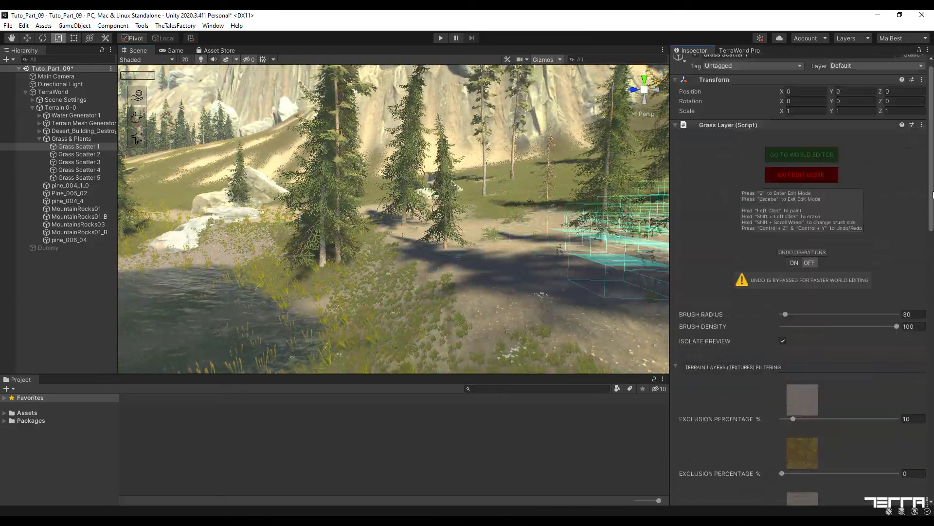
{"action": "left_click", "coordinate": [807, 174]}
{"action": "mouse_move", "coordinate": [553, 362]}
{"action": "right_mouse_down"}
{"action": "mouse_move", "coordinate": [470, 283]}
{"action": "mouse_move", "coordinate": [533, 332]}
{"action": "right_mouse_up"}
{"action": "key", "text": "w"}
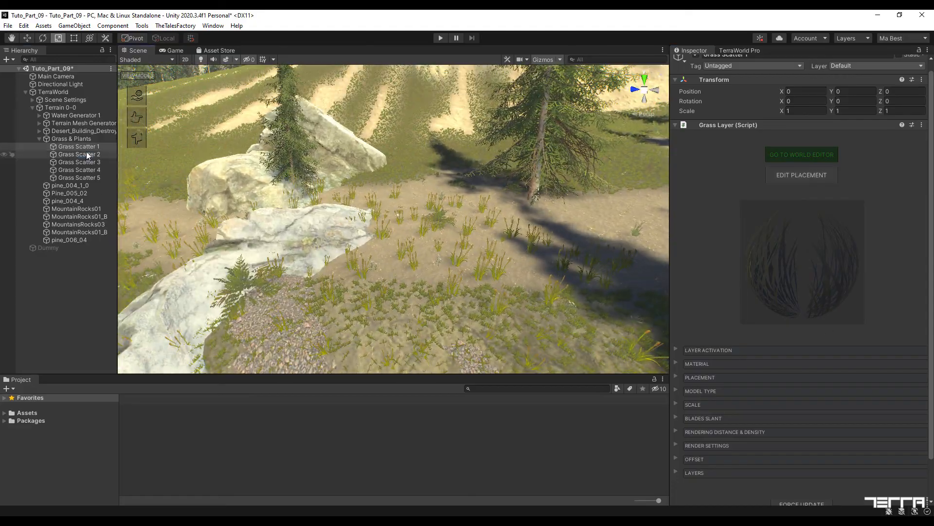
Set Grass Scatter 2's exclusion percentage to 10 for the first terrain texture and 25 for the fourth, and exit placement editing.
{"action": "left_click", "coordinate": [88, 154]}
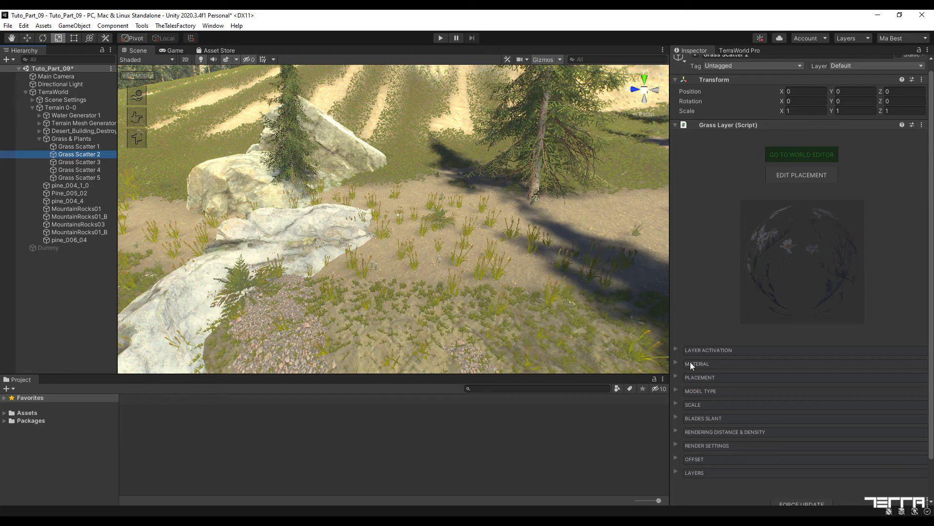
{"action": "left_click", "coordinate": [801, 175]}
{"action": "scroll", "coordinate": [803, 244], "scroll_direction": "down", "scroll_amount": 5}
{"action": "left_click", "coordinate": [912, 319]}
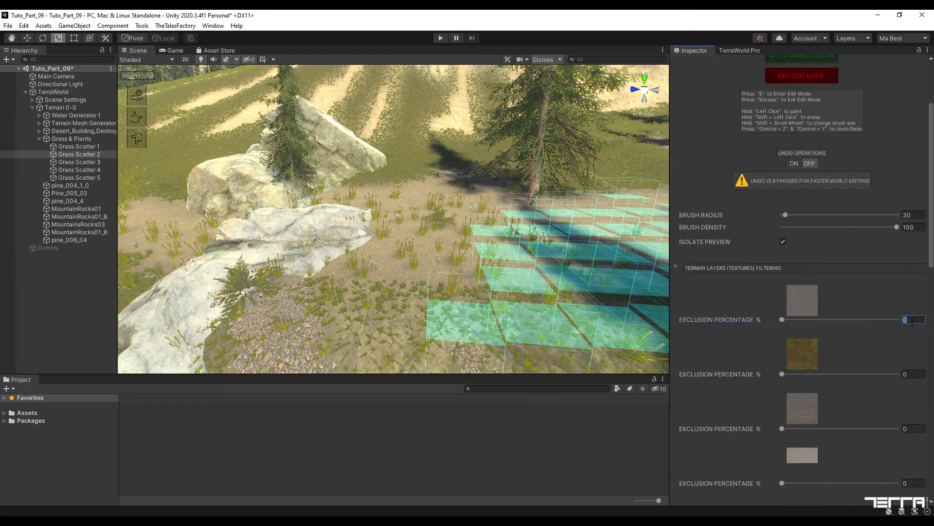
{"action": "key", "text": "Return"}
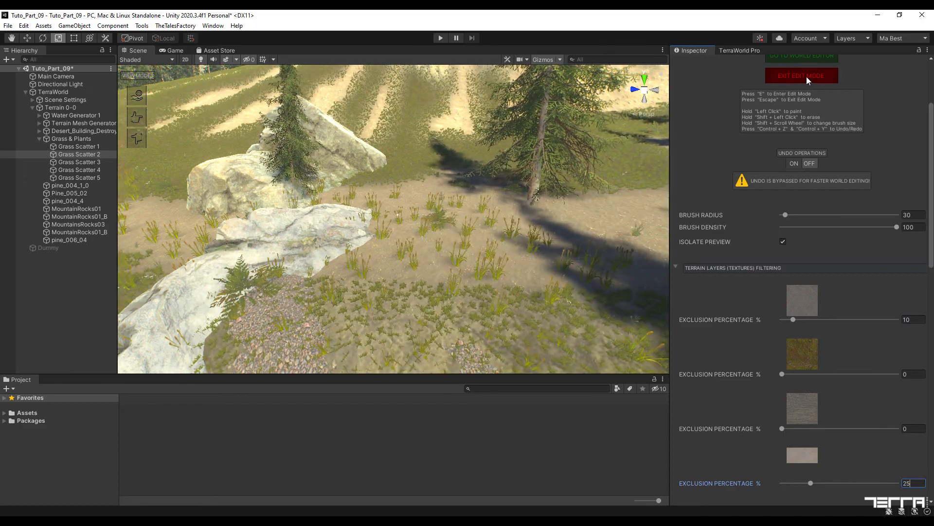
{"action": "left_click", "coordinate": [807, 77]}
Adjust Grass Scatter 3's exclusion percentage for the first terrain texture in placement editing, trying a value of 5.
{"action": "left_click_drag", "start_coordinate": [833, 259], "coordinate": [751, 222]}
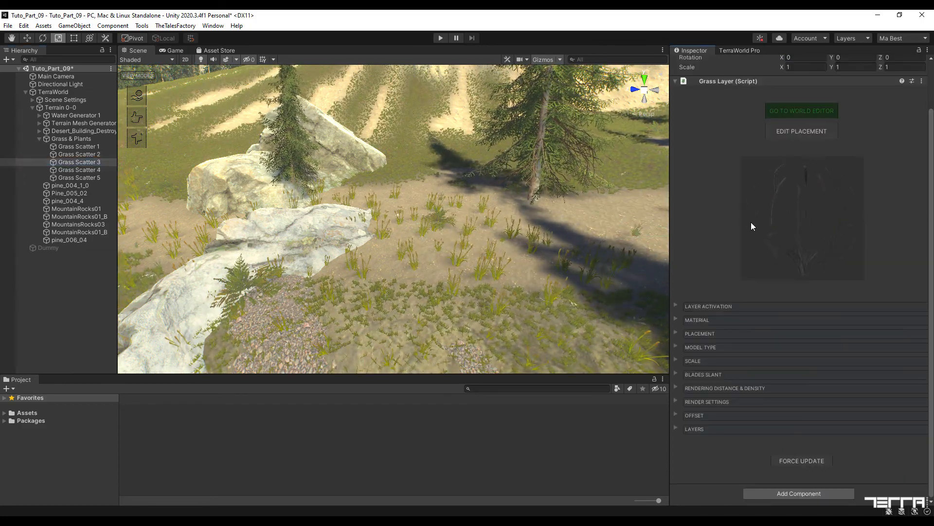
{"action": "left_click", "coordinate": [802, 131]}
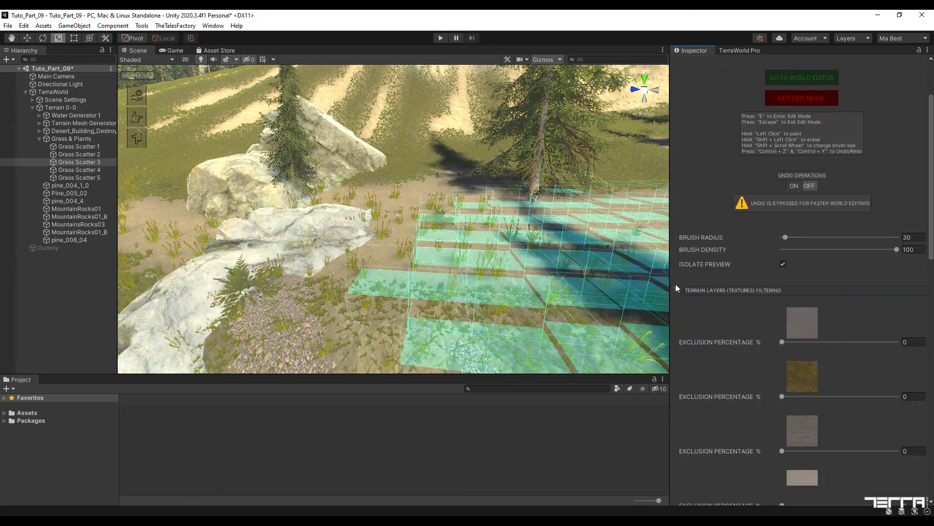
{"action": "left_click", "coordinate": [911, 341]}
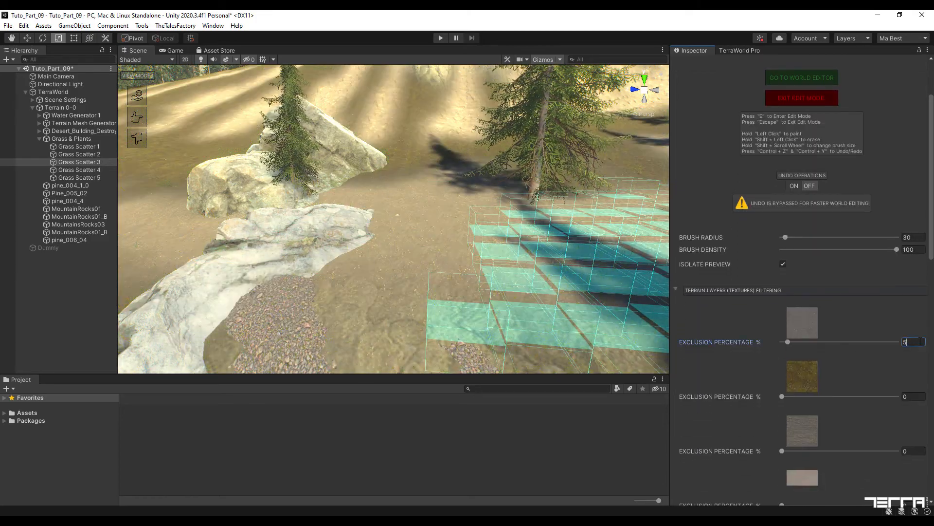
{"action": "right_click_drag", "start_coordinate": [508, 222], "coordinate": [633, 288]}
{"action": "key", "text": "w"}
{"action": "left_click", "coordinate": [917, 344]}
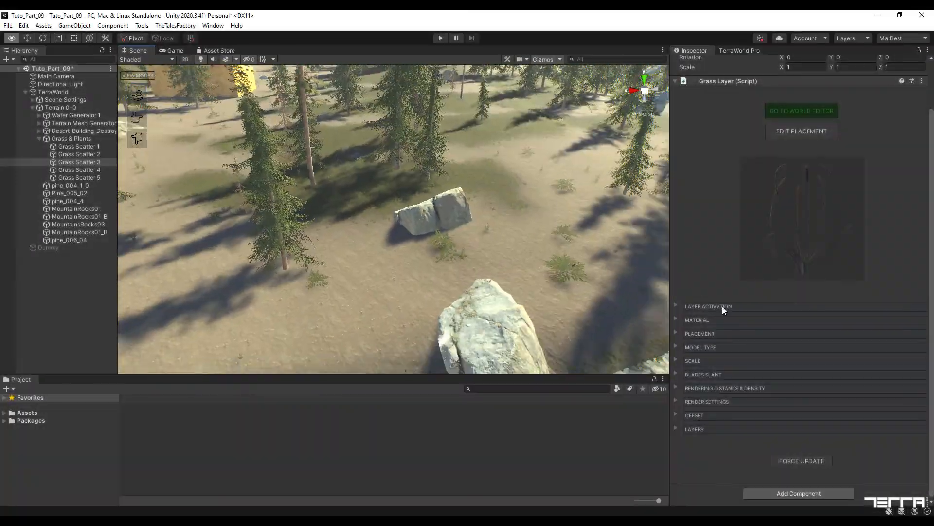
Review the grass by the lake shore, select the Grass & Plants group and save the scene.
{"action": "key", "text": "w"}
{"action": "right_click_drag", "start_coordinate": [723, 308], "coordinate": [550, 190]}
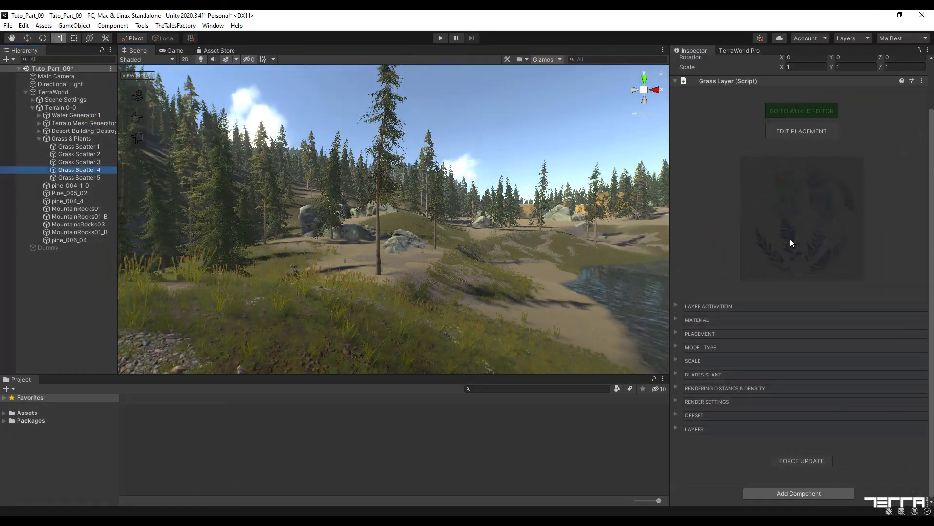
{"action": "left_click", "coordinate": [77, 139]}
{"action": "left_click", "coordinate": [8, 25]}
{"action": "left_click", "coordinate": [24, 73]}
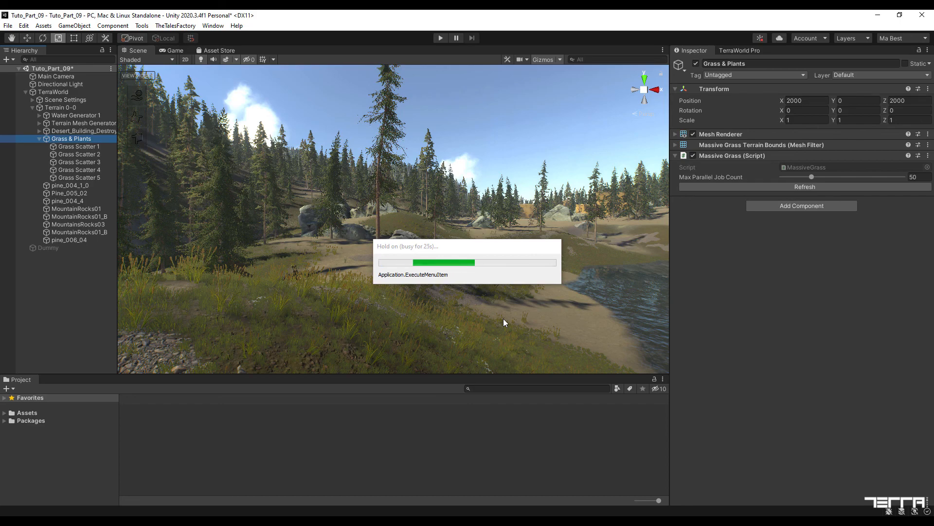
Move to the open sandy clearing, enter world edit mode on TerraWorld and look through its editable layers.
{"action": "right_click_drag", "start_coordinate": [503, 319], "coordinate": [325, 291]}
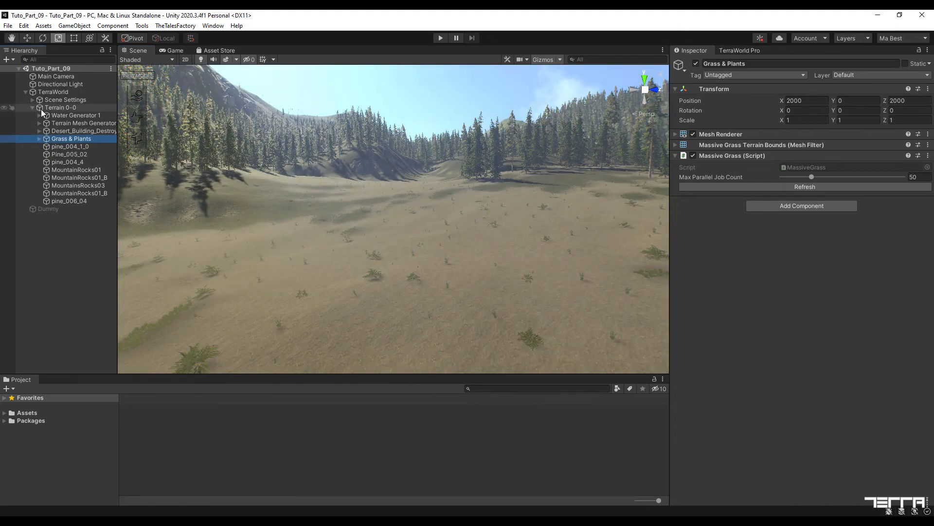
{"action": "left_click", "coordinate": [48, 92]}
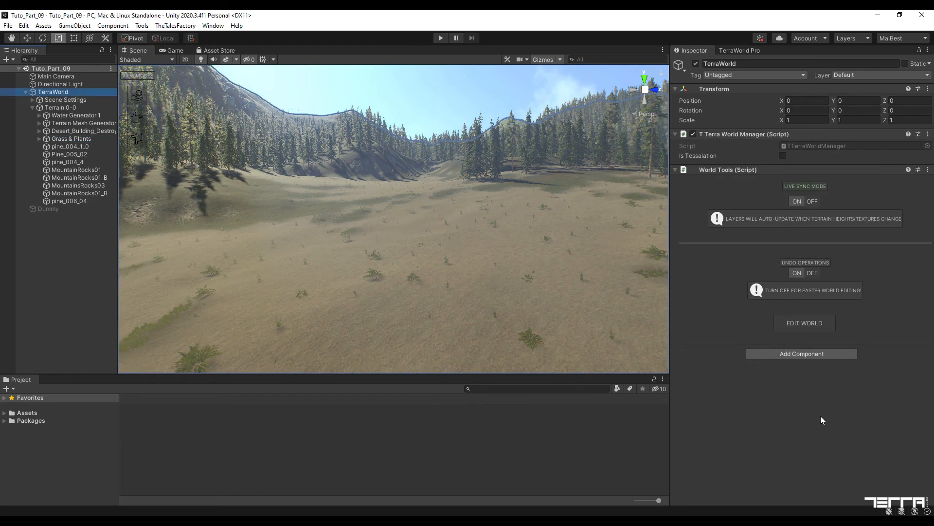
{"action": "left_click", "coordinate": [812, 325]}
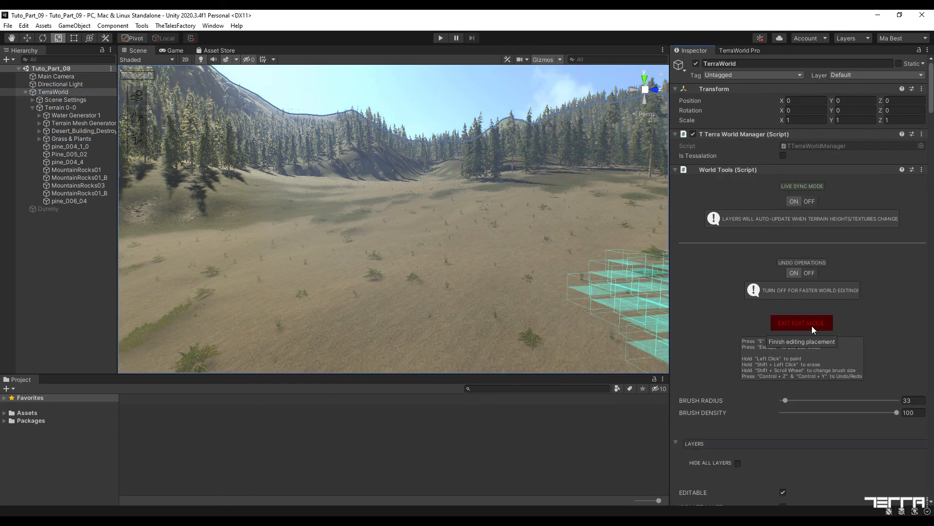
{"action": "scroll", "coordinate": [933, 100], "scroll_direction": "down", "scroll_amount": 10}
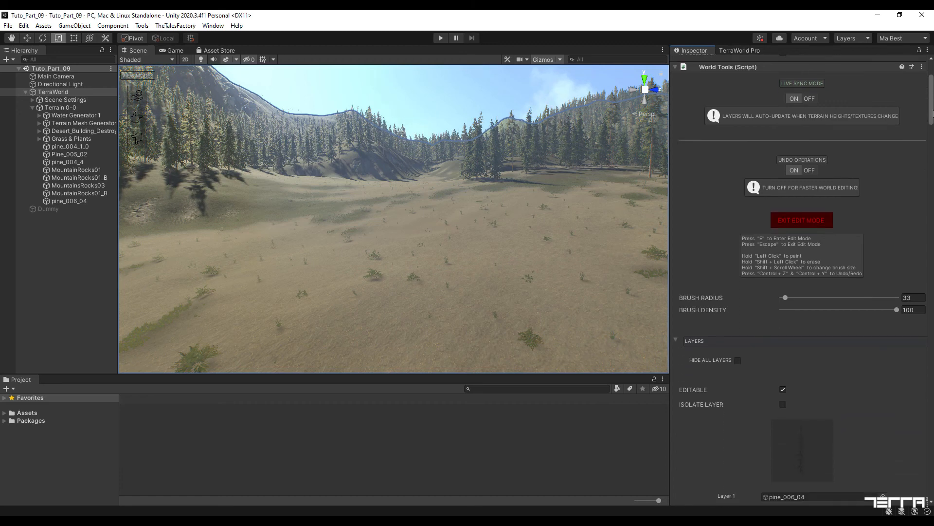
{"action": "scroll", "coordinate": [803, 287], "scroll_direction": "down", "scroll_amount": 20}
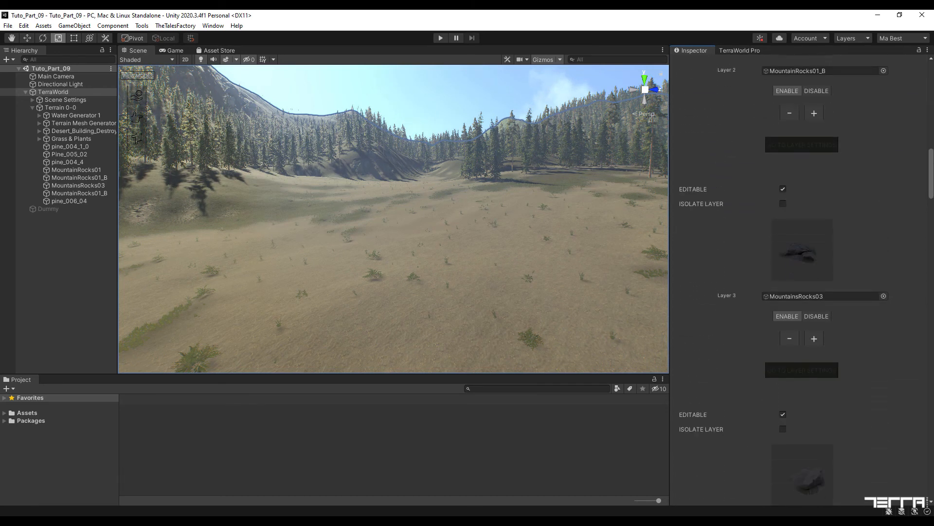
{"action": "scroll", "coordinate": [803, 287], "scroll_direction": "down", "scroll_amount": 20}
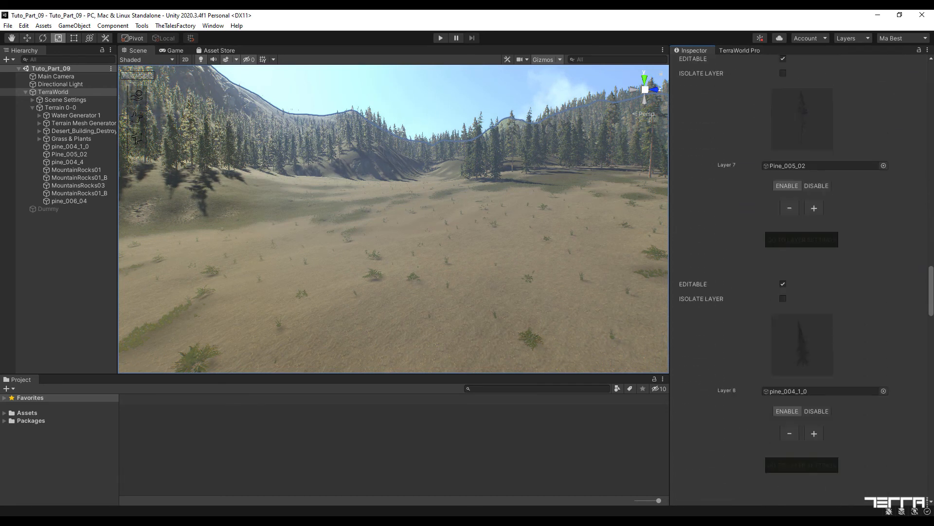
{"action": "mouse_move", "coordinate": [933, 360]}
{"action": "left_mouse_down"}
{"action": "mouse_move", "coordinate": [933, 414]}
{"action": "mouse_move", "coordinate": [933, 328]}
{"action": "left_mouse_up"}
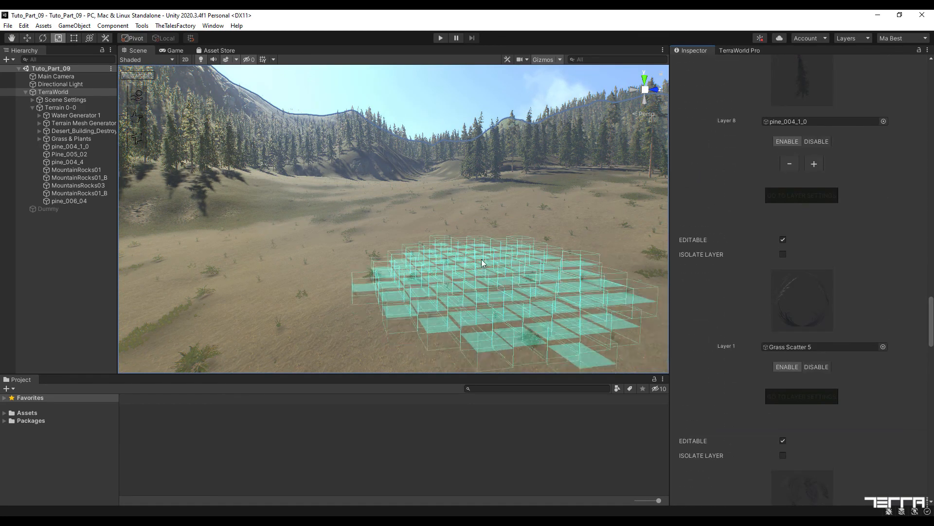
Enlarge the world editing brush to a radius of 63 and paint the trees and rocks of all layers onto the sandy clearing.
{"action": "scroll", "coordinate": [480, 241], "scroll_direction": "down", "scroll_amount": 2}
{"action": "right_click_drag", "start_coordinate": [486, 260], "coordinate": [487, 263]}
{"action": "mouse_move", "coordinate": [485, 265]}
{"action": "right_mouse_down"}
{"action": "mouse_move", "coordinate": [470, 281]}
{"action": "mouse_move", "coordinate": [442, 279]}
{"action": "mouse_move", "coordinate": [527, 267]}
{"action": "mouse_move", "coordinate": [517, 239]}
{"action": "mouse_move", "coordinate": [599, 292]}
{"action": "mouse_move", "coordinate": [615, 238]}
{"action": "right_mouse_up"}
{"action": "scroll", "coordinate": [446, 273], "scroll_direction": "up", "scroll_amount": 4, "text": "shift"}
{"action": "left_click_drag", "start_coordinate": [932, 305], "coordinate": [921, 125]}
{"action": "scroll", "coordinate": [921, 125], "scroll_direction": "down", "scroll_amount": 3}
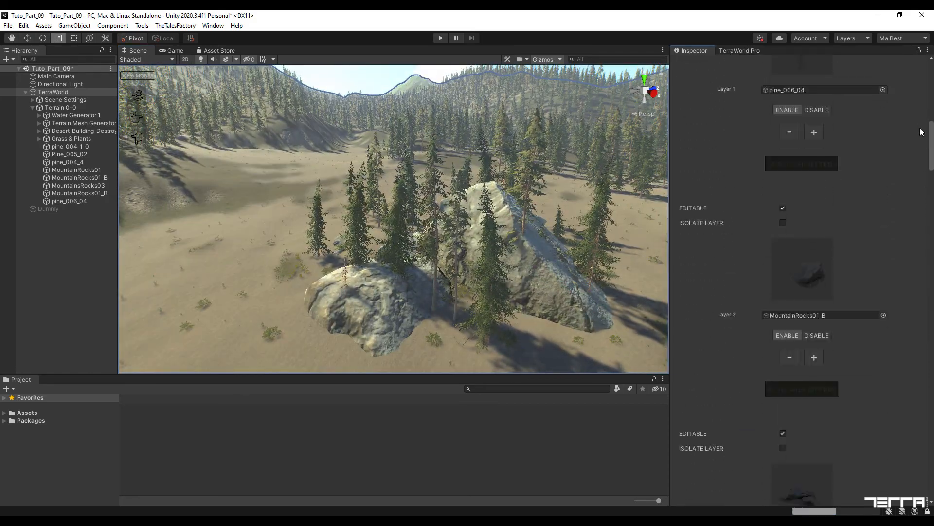
Isolate the MountainRocks01_B layer and the pine_006_04 layer in turn, erase their objects from the painted clump, and exit edit mode.
{"action": "left_click", "coordinate": [783, 222]}
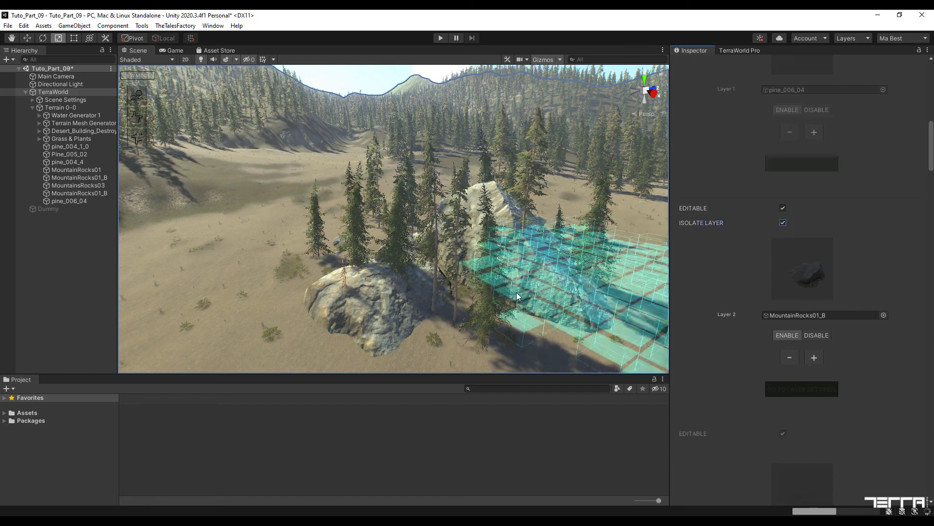
{"action": "left_click", "coordinate": [782, 223]}
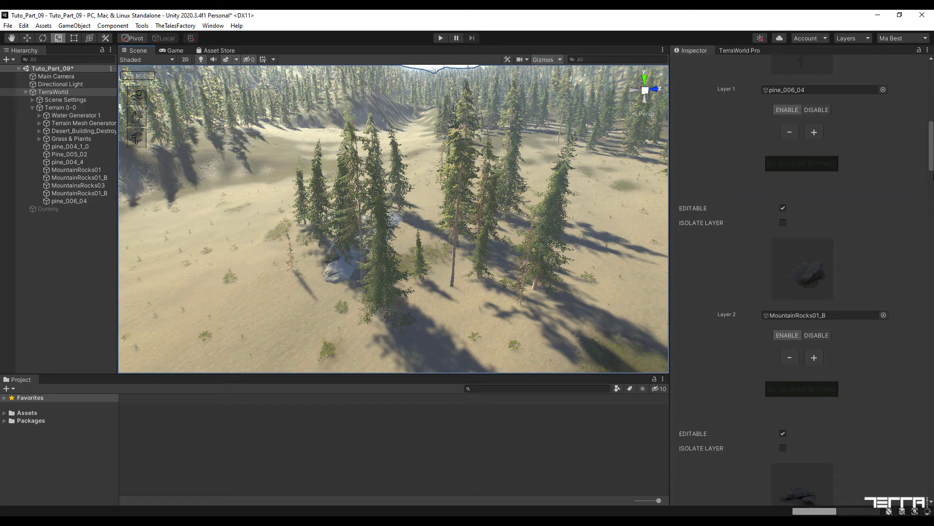
{"action": "left_click_drag", "start_coordinate": [933, 160], "coordinate": [933, 133]}
{"action": "left_click", "coordinate": [783, 172]}
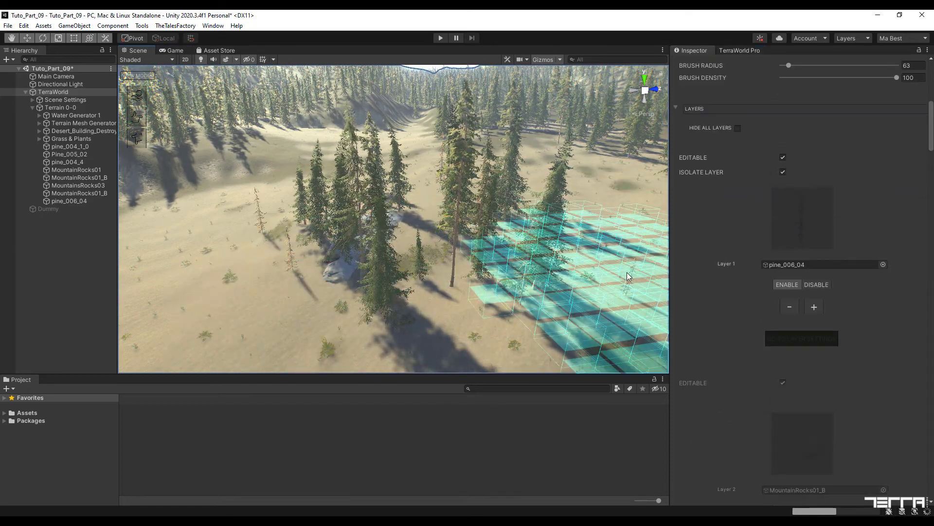
{"action": "left_click_drag", "start_coordinate": [236, 219], "coordinate": [523, 270], "text": "shift"}
{"action": "mouse_move", "coordinate": [555, 244]}
{"action": "right_mouse_down"}
{"action": "mouse_move", "coordinate": [581, 221]}
{"action": "mouse_move", "coordinate": [574, 243]}
{"action": "mouse_move", "coordinate": [523, 210]}
{"action": "mouse_move", "coordinate": [604, 244]}
{"action": "right_mouse_up"}
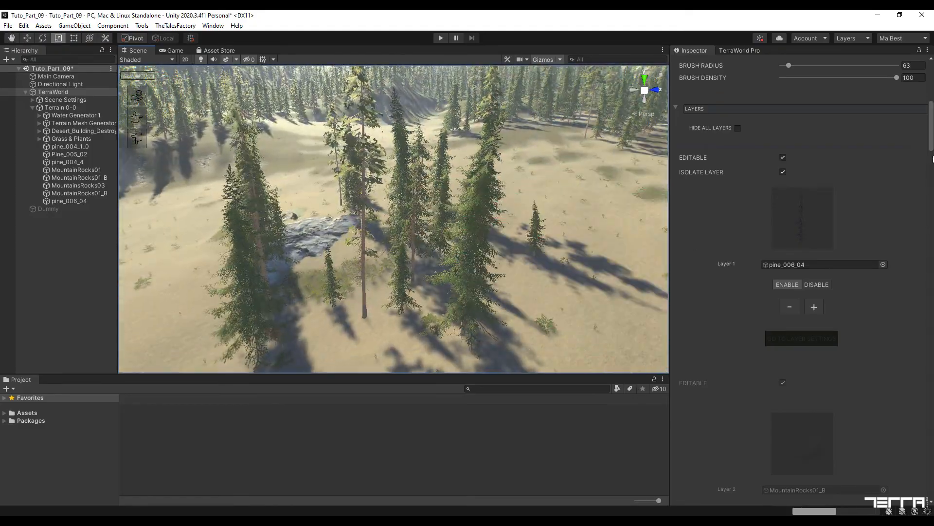
{"action": "scroll", "coordinate": [796, 197], "scroll_direction": "up", "scroll_amount": 10}
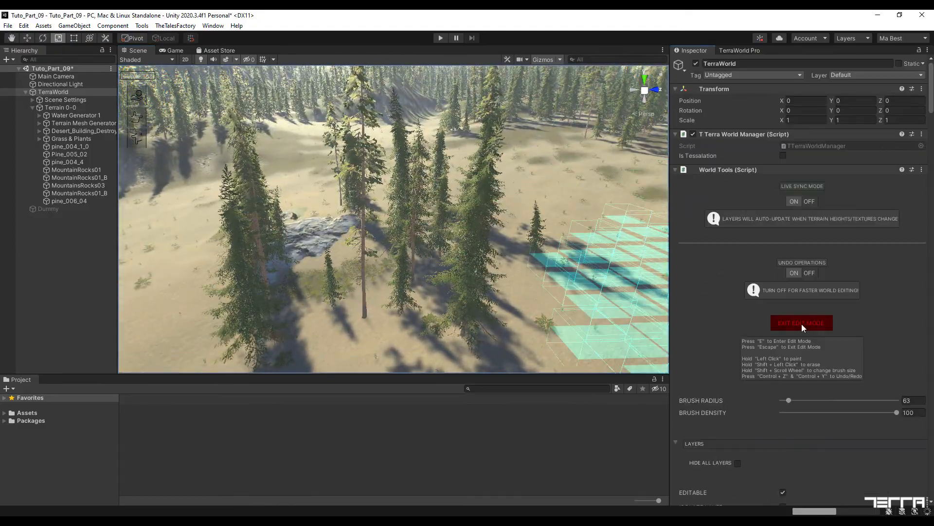
{"action": "left_click", "coordinate": [801, 323]}
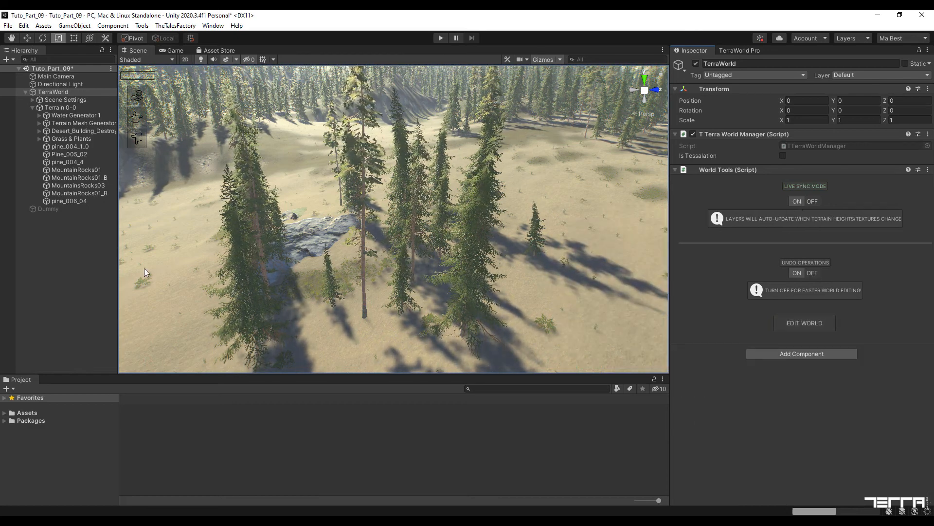
Raise a mound on Terrain 0-0 among the painted trees with the Raise or Lower Terrain brush at size 50 and opacity 3.
{"action": "left_click", "coordinate": [68, 108]}
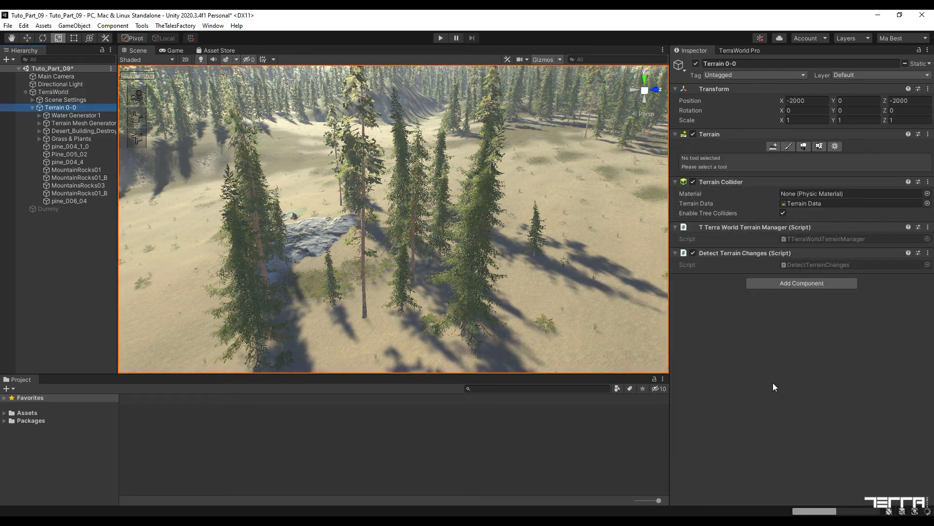
{"action": "left_click", "coordinate": [785, 148]}
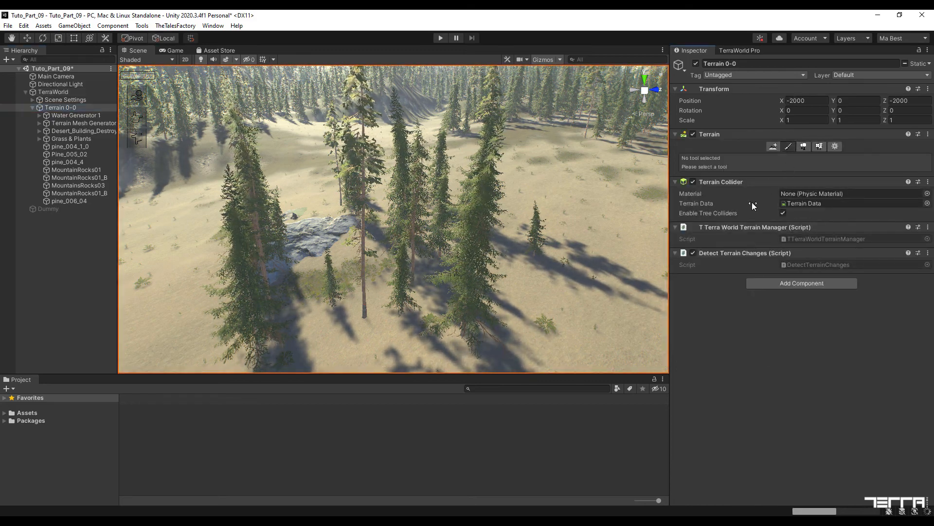
{"action": "left_click", "coordinate": [703, 157]}
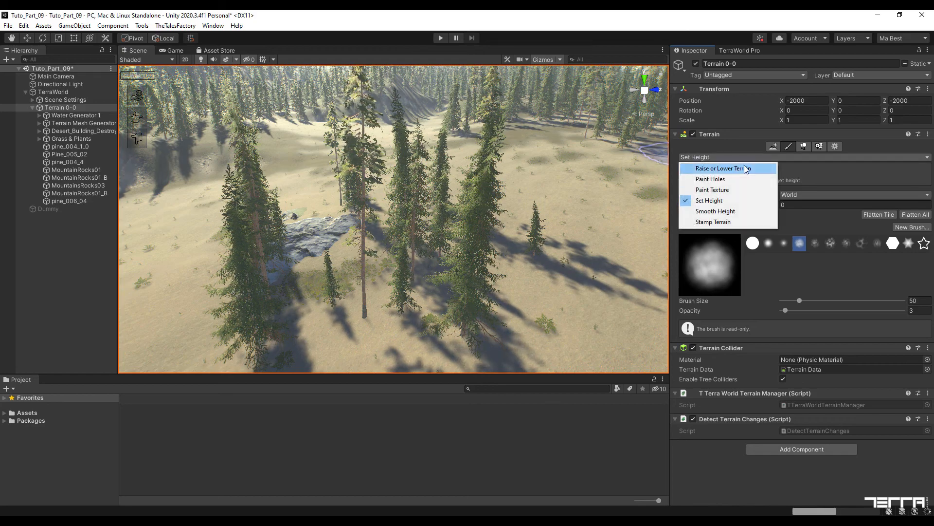
{"action": "left_click", "coordinate": [724, 167]}
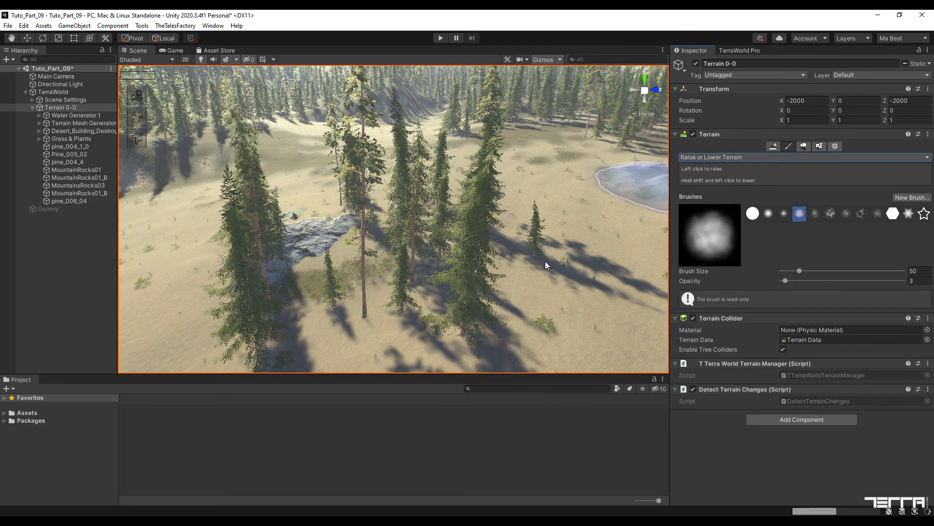
{"action": "key", "text": "s"}
{"action": "mouse_move", "coordinate": [526, 287]}
{"action": "right_mouse_down"}
{"action": "mouse_move", "coordinate": [508, 278]}
{"action": "mouse_move", "coordinate": [511, 264]}
{"action": "right_mouse_up"}
{"action": "key", "text": "w"}
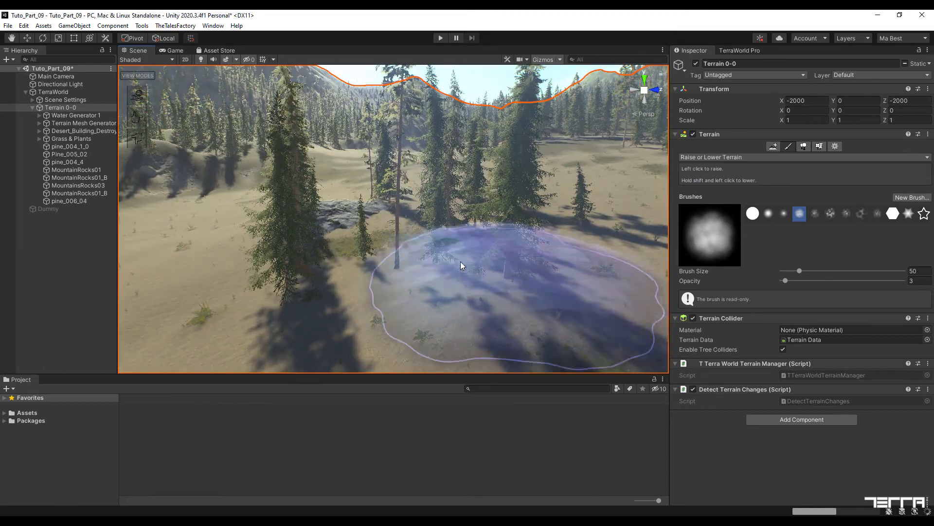
{"action": "left_click", "coordinate": [478, 268]}
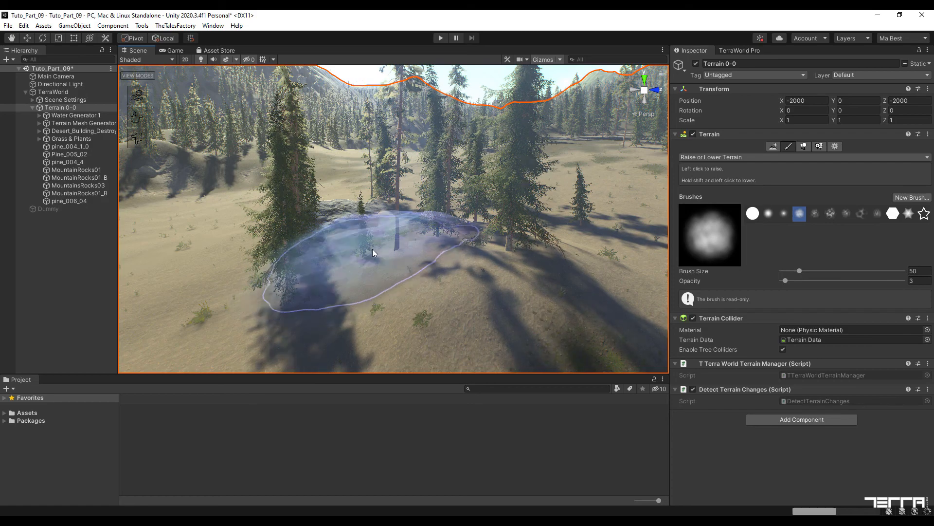
{"action": "left_click", "coordinate": [363, 256]}
{"action": "mouse_move", "coordinate": [367, 258]}
{"action": "right_mouse_down"}
{"action": "mouse_move", "coordinate": [541, 254]}
{"action": "mouse_move", "coordinate": [539, 243]}
{"action": "mouse_move", "coordinate": [536, 250]}
{"action": "mouse_move", "coordinate": [607, 292]}
{"action": "mouse_move", "coordinate": [559, 277]}
{"action": "mouse_move", "coordinate": [480, 307]}
{"action": "mouse_move", "coordinate": [372, 298]}
{"action": "mouse_move", "coordinate": [354, 269]}
{"action": "mouse_move", "coordinate": [504, 249]}
{"action": "mouse_move", "coordinate": [411, 212]}
{"action": "mouse_move", "coordinate": [354, 214]}
{"action": "mouse_move", "coordinate": [355, 226]}
{"action": "mouse_move", "coordinate": [351, 214]}
{"action": "mouse_move", "coordinate": [511, 239]}
{"action": "mouse_move", "coordinate": [529, 222]}
{"action": "mouse_move", "coordinate": [517, 211]}
{"action": "mouse_move", "coordinate": [528, 275]}
{"action": "mouse_move", "coordinate": [443, 285]}
{"action": "mouse_move", "coordinate": [450, 267]}
{"action": "mouse_move", "coordinate": [584, 250]}
{"action": "mouse_move", "coordinate": [605, 229]}
{"action": "mouse_move", "coordinate": [608, 238]}
{"action": "mouse_move", "coordinate": [511, 219]}
{"action": "mouse_move", "coordinate": [427, 249]}
{"action": "mouse_move", "coordinate": [336, 249]}
{"action": "mouse_move", "coordinate": [340, 229]}
{"action": "mouse_move", "coordinate": [463, 233]}
{"action": "right_mouse_up"}
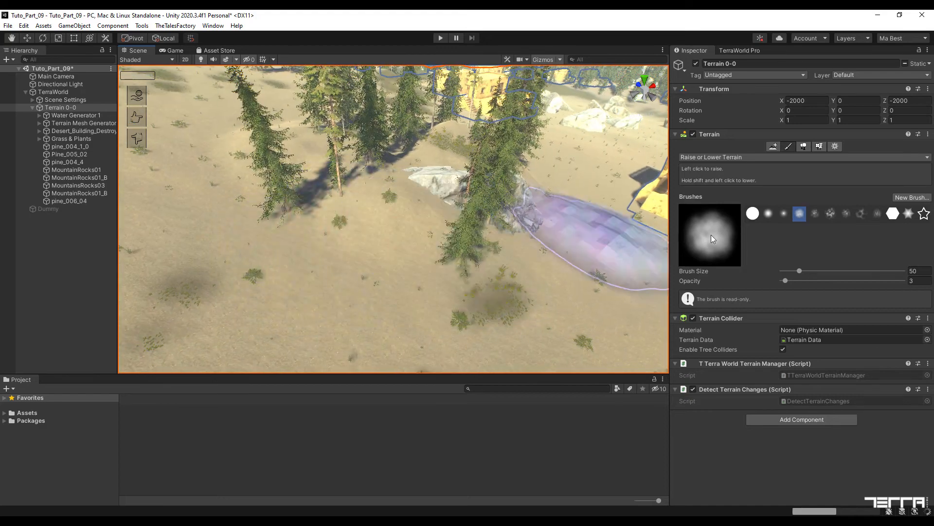
Switch the terrain brush to Set Height and view the raised mound among the trees.
{"action": "left_click", "coordinate": [744, 159]}
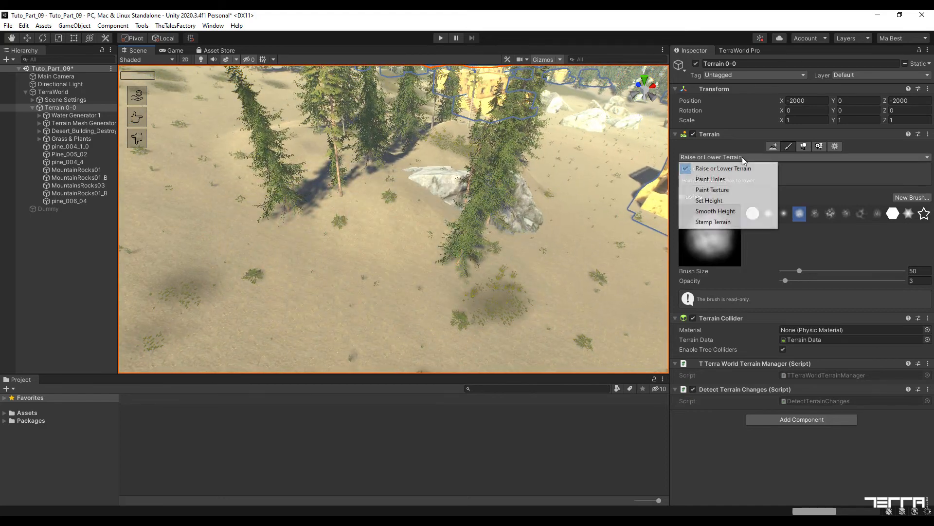
{"action": "left_click", "coordinate": [714, 202]}
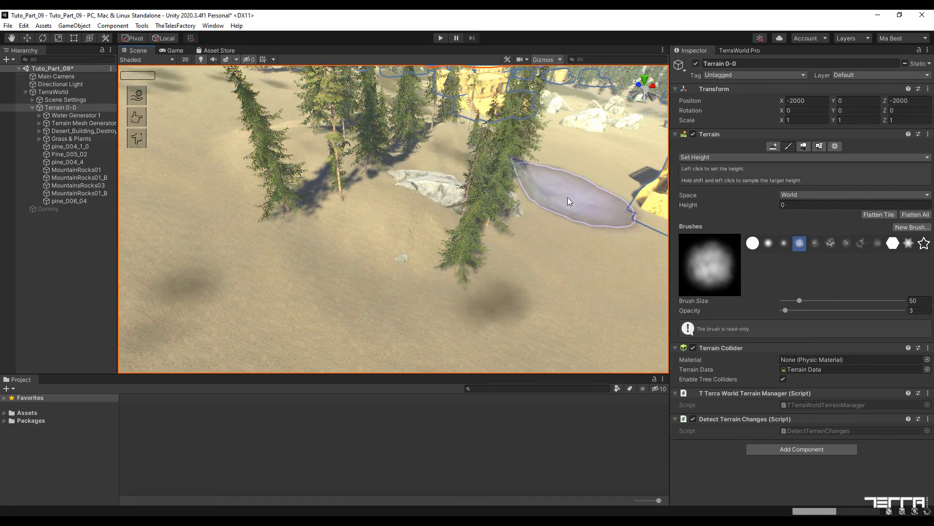
{"action": "mouse_move", "coordinate": [570, 186]}
{"action": "right_mouse_down"}
{"action": "mouse_move", "coordinate": [550, 164]}
{"action": "mouse_move", "coordinate": [496, 199]}
{"action": "mouse_move", "coordinate": [360, 190]}
{"action": "mouse_move", "coordinate": [376, 219]}
{"action": "mouse_move", "coordinate": [496, 177]}
{"action": "mouse_move", "coordinate": [513, 142]}
{"action": "mouse_move", "coordinate": [411, 102]}
{"action": "mouse_move", "coordinate": [384, 103]}
{"action": "right_mouse_up"}
{"action": "key", "text": "w"}
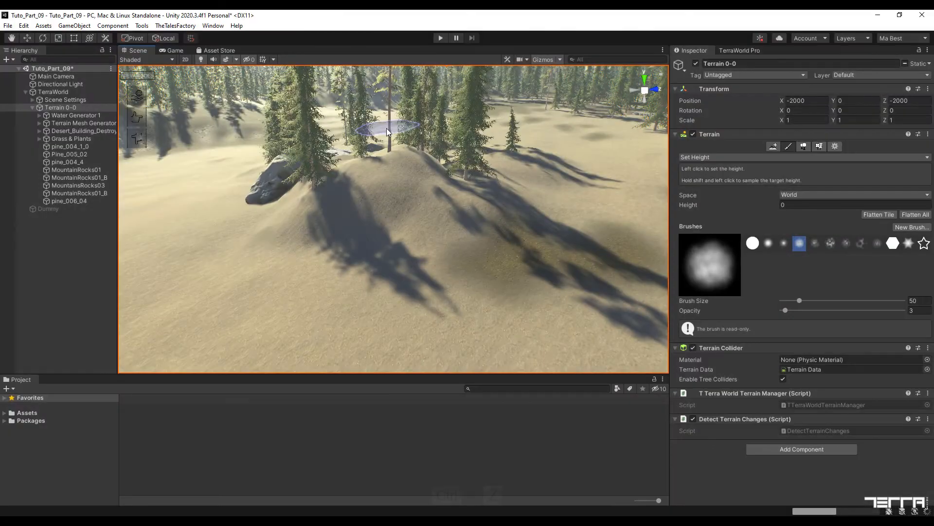
Undo the terrain raising and the layer painting and erasing until the clearing is free of trees and rocks.
{"action": "key", "text": "ctrl+z"}
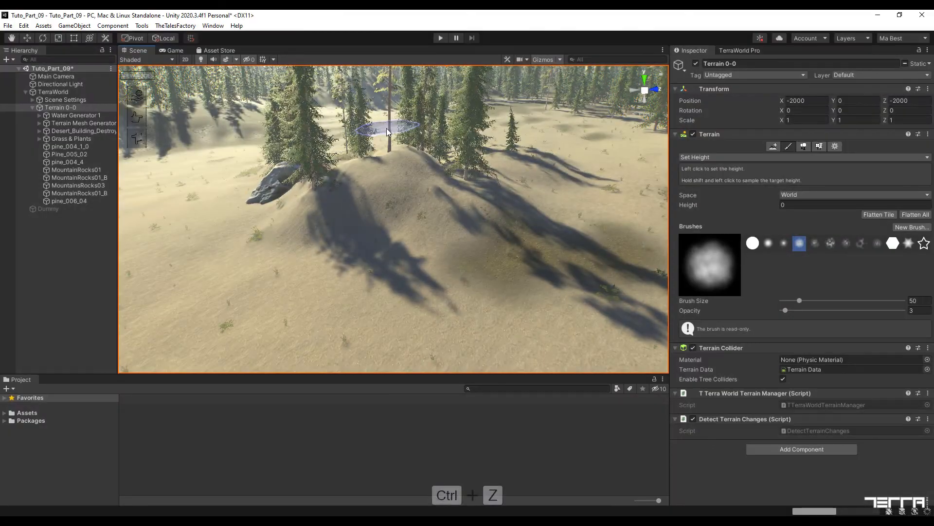
{"action": "key", "text": "ctrl+z"}
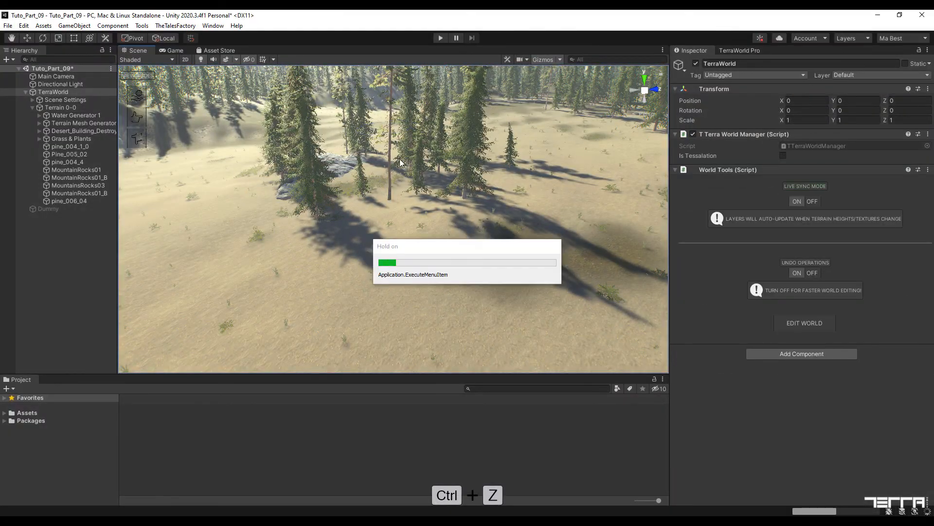
{"action": "key", "text": "ctrl+z"}
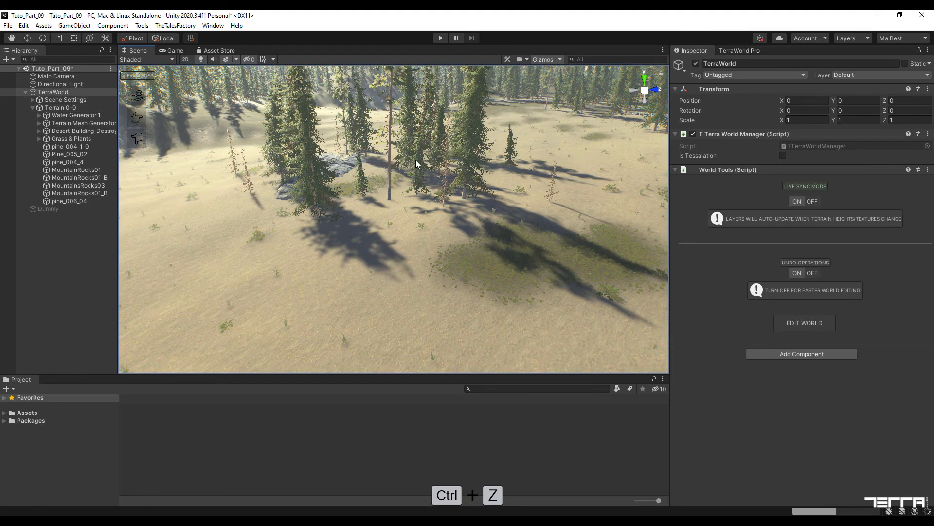
{"action": "key", "text": "ctrl+z"}
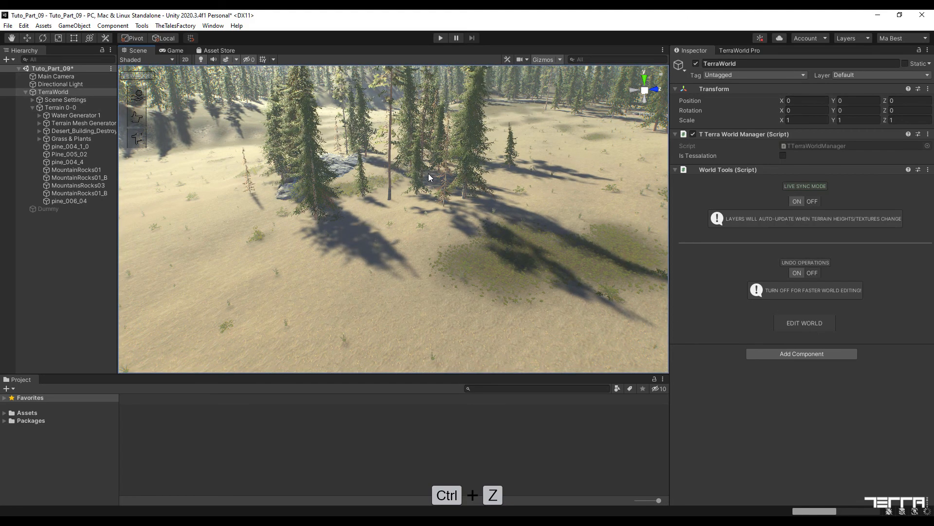
{"action": "key", "text": "ctrl+z"}
{"action": "key", "text": "ctrl+z"}
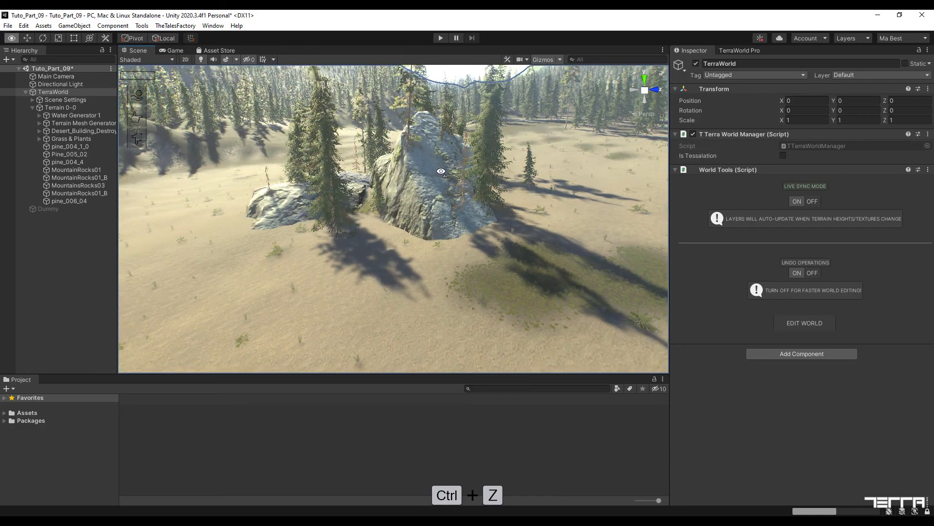
{"action": "key", "text": "ctrl+z"}
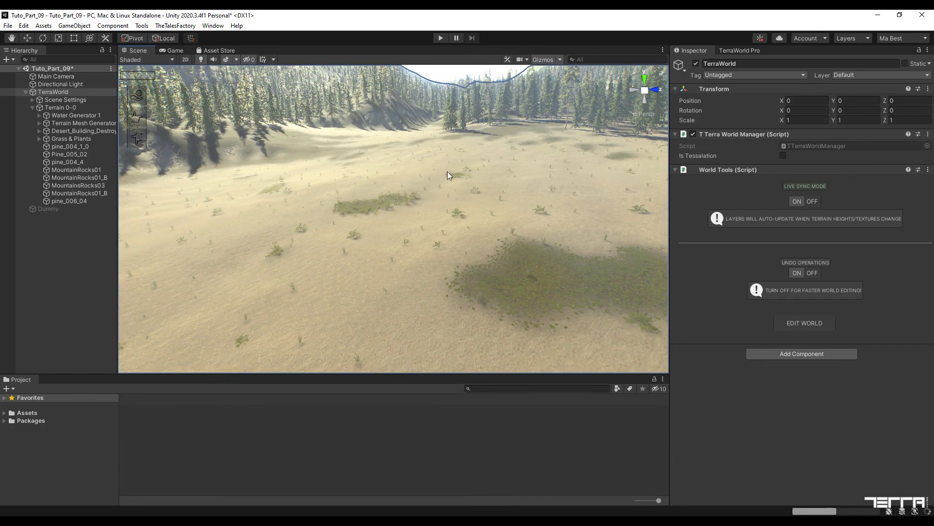
Raise the ground of Terrain 0-0 beside the desert building with the Raise or Lower Terrain brush at size 25.
{"action": "right_click_drag", "start_coordinate": [447, 171], "coordinate": [540, 212]}
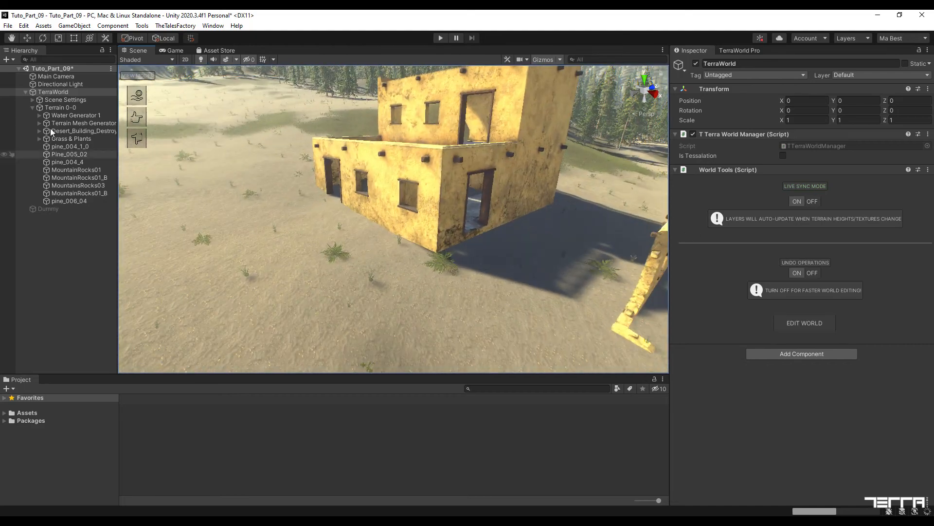
{"action": "left_click", "coordinate": [60, 107]}
{"action": "left_click", "coordinate": [721, 157]}
{"action": "left_click", "coordinate": [720, 166]}
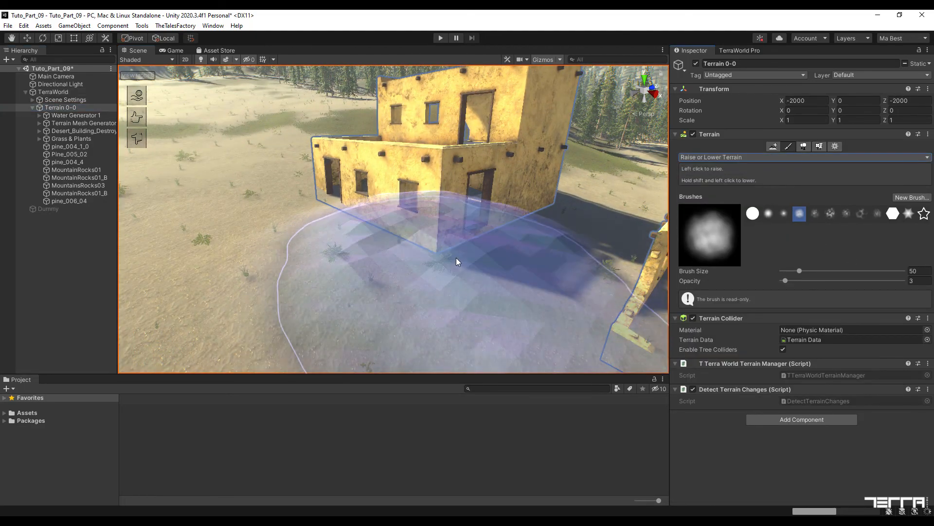
{"action": "scroll", "coordinate": [456, 262], "scroll_direction": "down", "scroll_amount": 5}
{"action": "left_click", "coordinate": [917, 271]}
{"action": "type", "text": "25"}
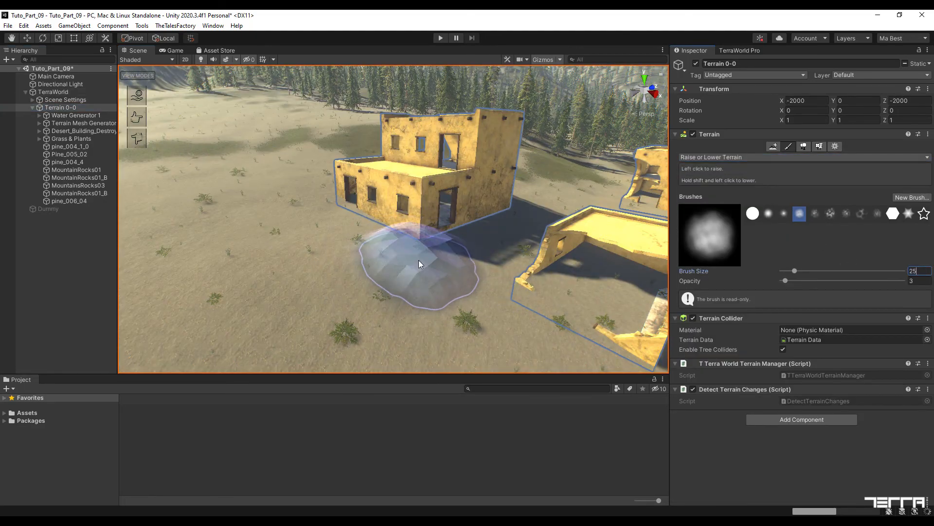
{"action": "mouse_move", "coordinate": [419, 260]}
{"action": "left_mouse_down"}
{"action": "mouse_move", "coordinate": [501, 224]}
{"action": "mouse_move", "coordinate": [509, 234]}
{"action": "left_mouse_up"}
{"action": "key", "text": "w"}
{"action": "mouse_move", "coordinate": [545, 174]}
{"action": "right_mouse_down"}
{"action": "mouse_move", "coordinate": [487, 170]}
{"action": "mouse_move", "coordinate": [492, 185]}
{"action": "mouse_move", "coordinate": [576, 195]}
{"action": "mouse_move", "coordinate": [563, 211]}
{"action": "mouse_move", "coordinate": [516, 209]}
{"action": "right_mouse_up"}
{"action": "key", "text": "s"}
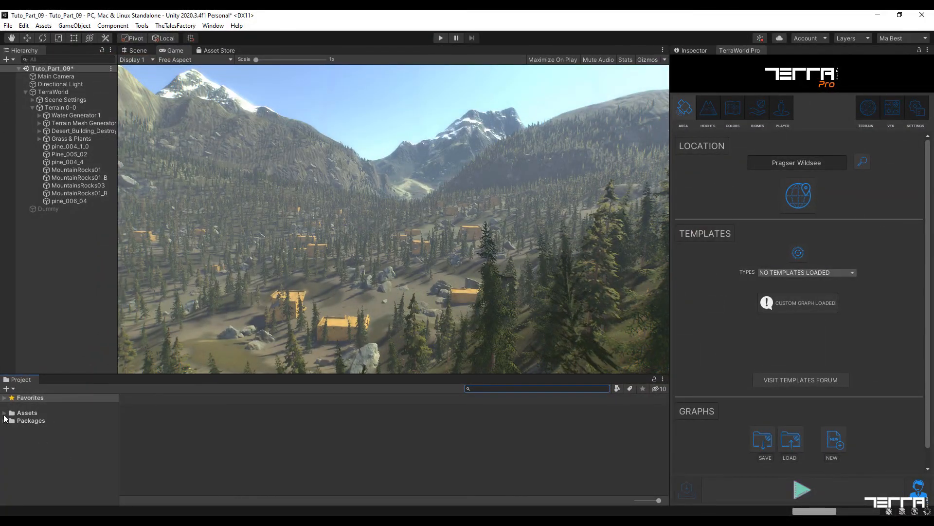
Open the project folder Assets/TerraWorld/Art Contents/Pro/Resources/Textures/Terrain.
{"action": "left_click", "coordinate": [4, 414]}
{"action": "left_click", "coordinate": [19, 459]}
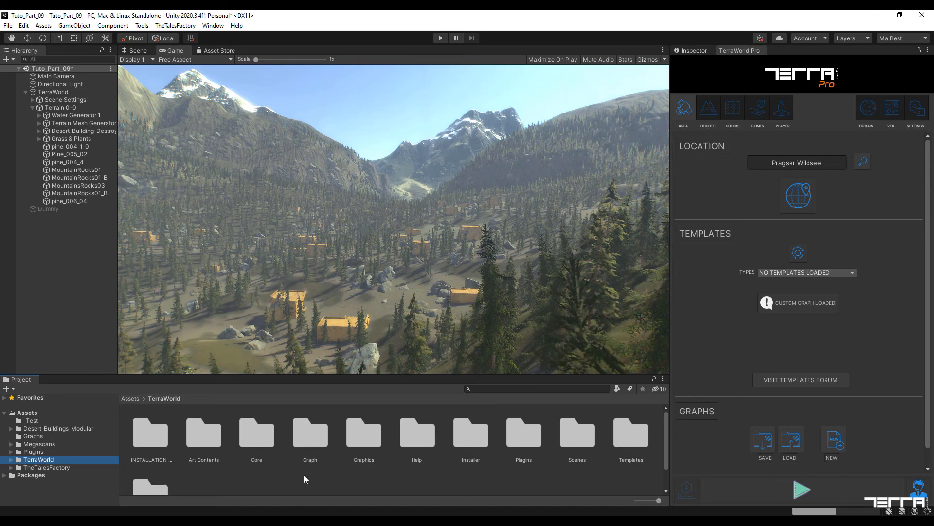
{"action": "double_click", "coordinate": [203, 440]}
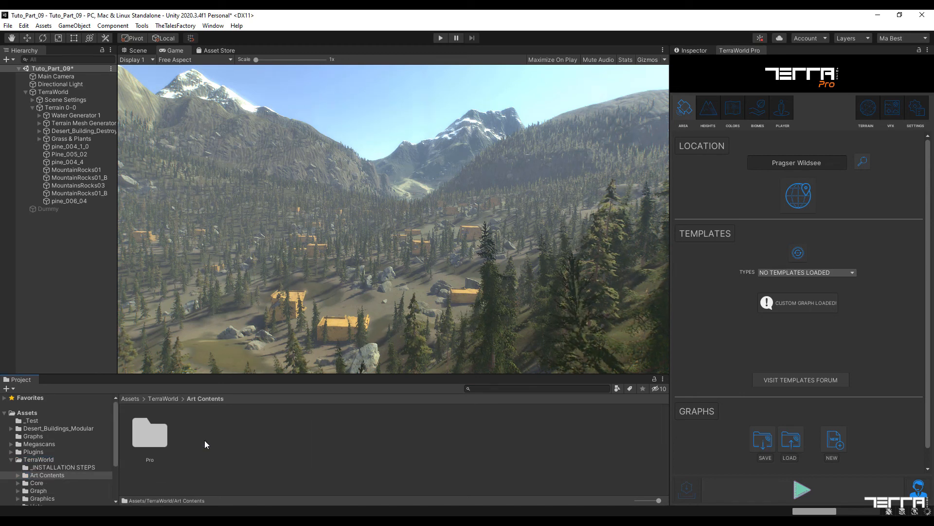
{"action": "double_click", "coordinate": [156, 441]}
{"action": "double_click", "coordinate": [256, 431]}
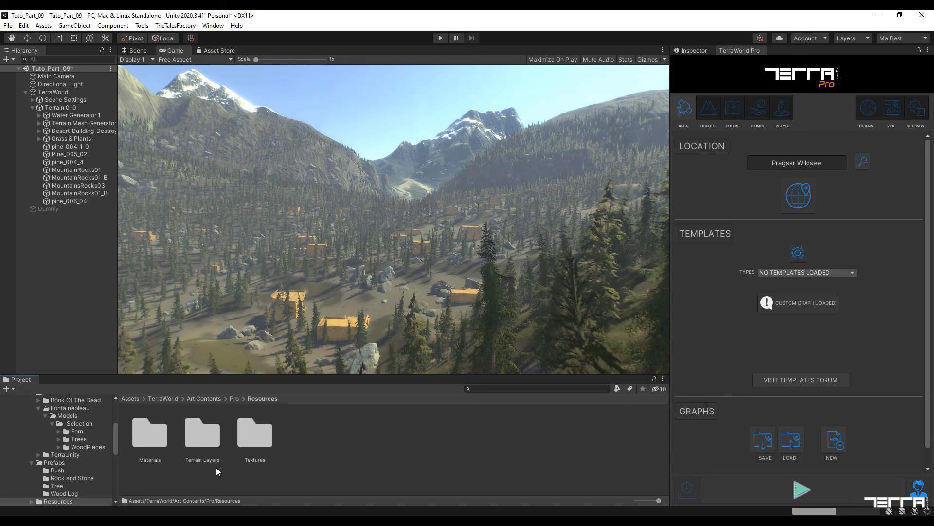
{"action": "double_click", "coordinate": [248, 439]}
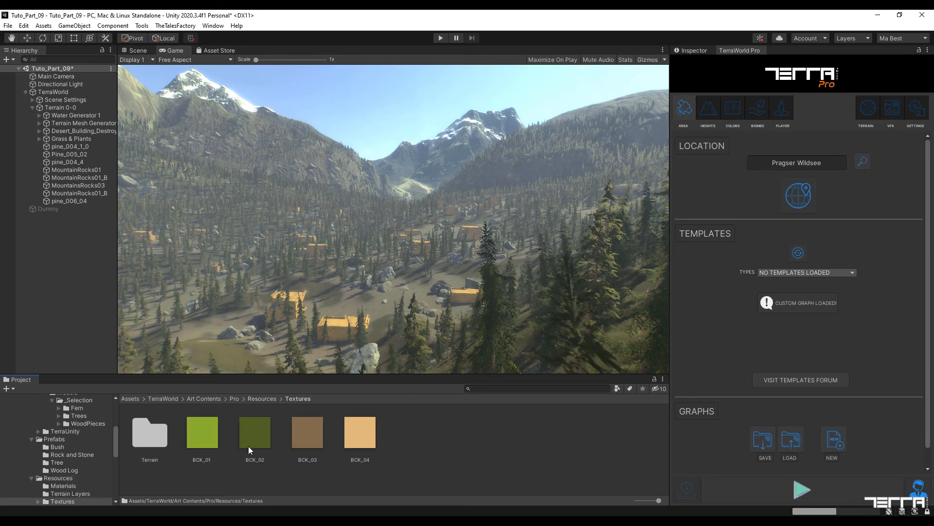
{"action": "double_click", "coordinate": [159, 439]}
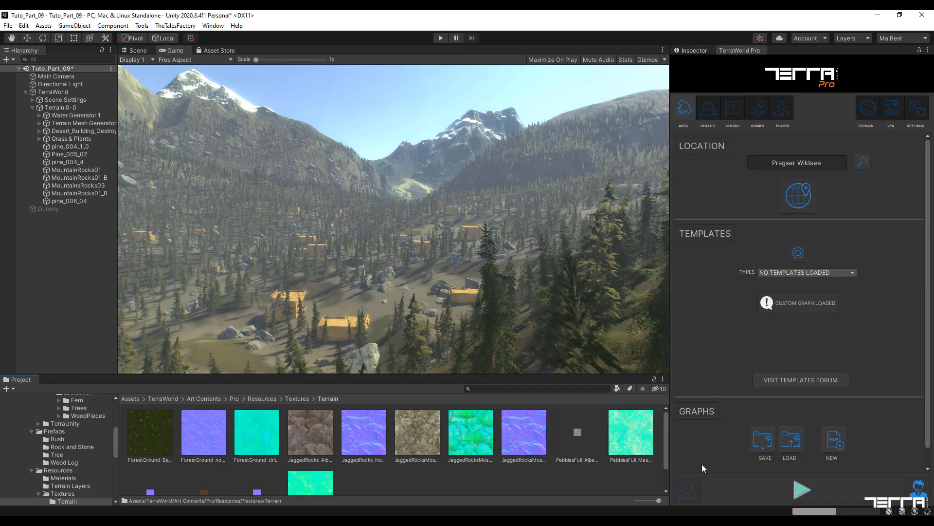
Create a new Terrain Layer asset named Road_01 in the Terrain textures folder.
{"action": "mouse_move", "coordinate": [665, 437]}
{"action": "left_mouse_down"}
{"action": "mouse_move", "coordinate": [666, 479]}
{"action": "mouse_move", "coordinate": [661, 425]}
{"action": "mouse_move", "coordinate": [662, 451]}
{"action": "left_mouse_up"}
{"action": "right_click", "coordinate": [400, 455]}
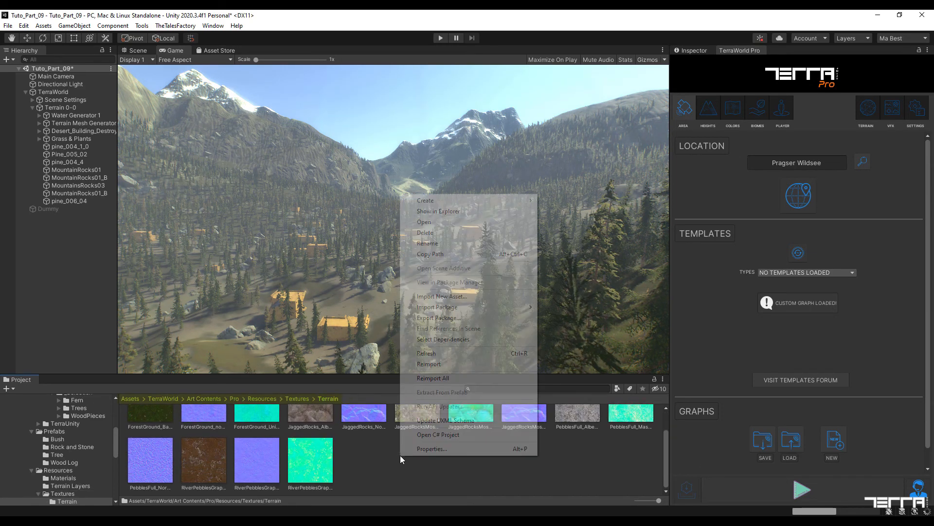
{"action": "mouse_move", "coordinate": [445, 200]}
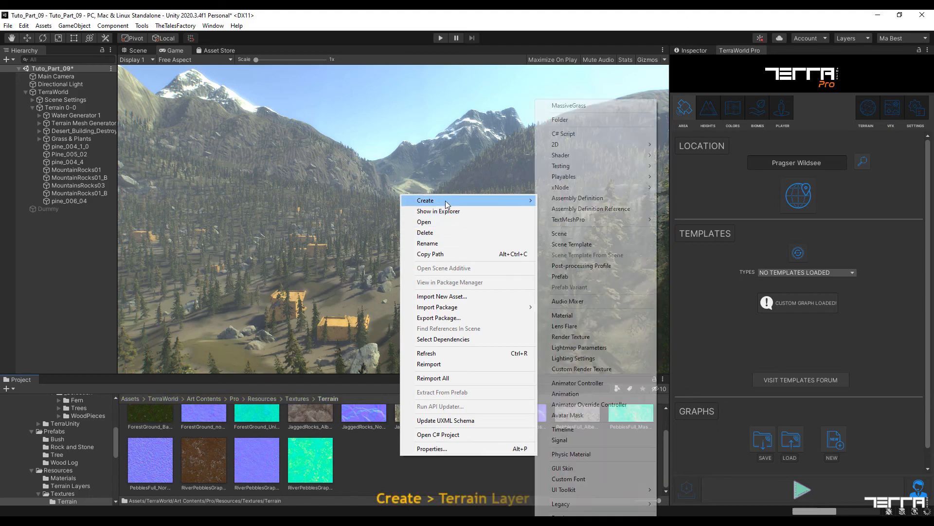
{"action": "left_click", "coordinate": [566, 491]}
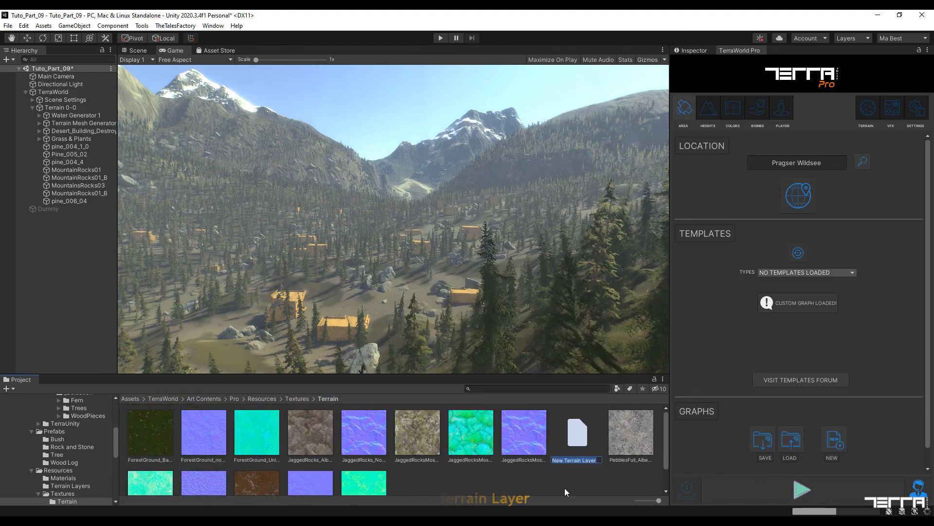
{"action": "type", "text": "Road_01"}
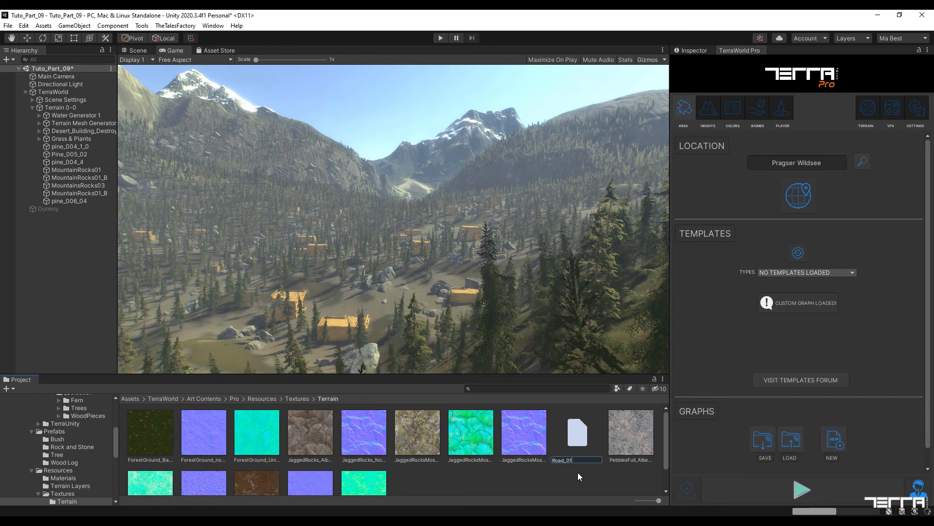
{"action": "key", "text": "Return"}
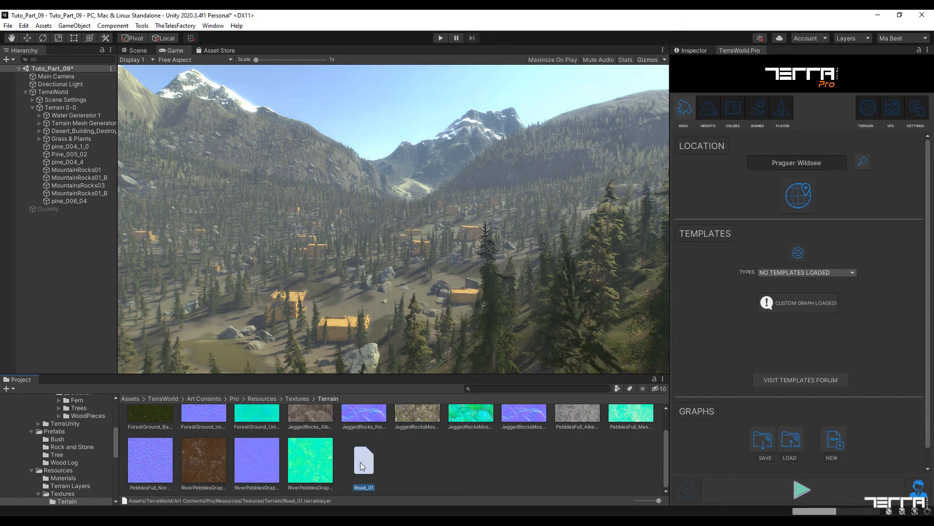
Assign the PebblesFull albedo, mask and normal textures to the Diffuse, Mask Map and Normal Map of the Road_01 terrain layer.
{"action": "left_click", "coordinate": [695, 51]}
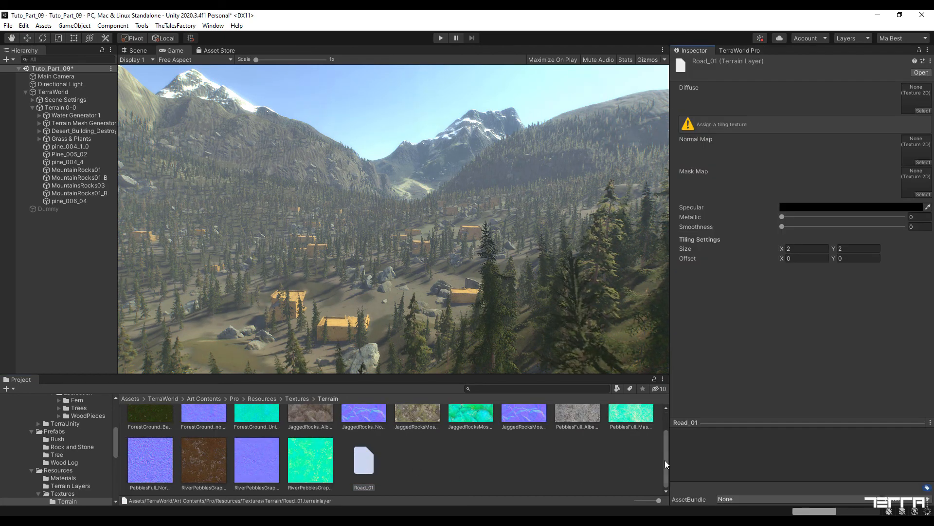
{"action": "left_click_drag", "start_coordinate": [667, 464], "coordinate": [659, 440]}
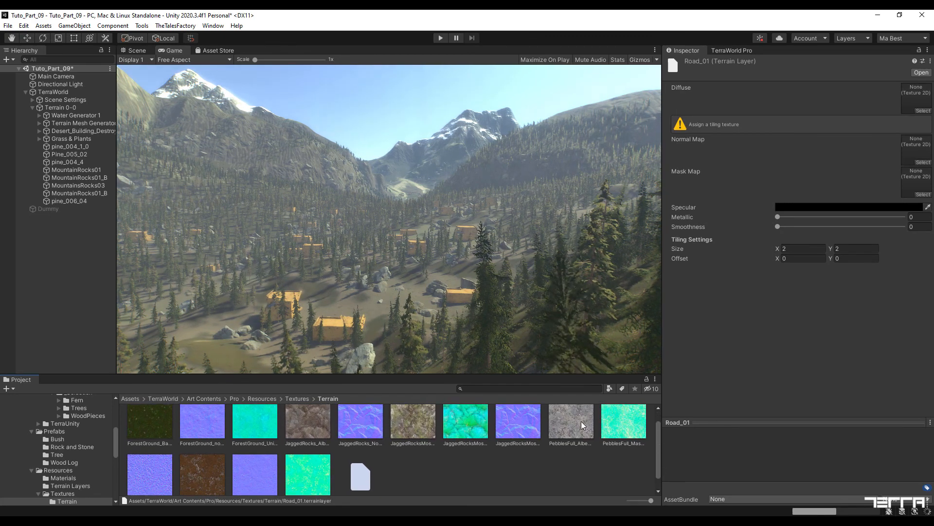
{"action": "left_click_drag", "start_coordinate": [566, 427], "coordinate": [916, 97]}
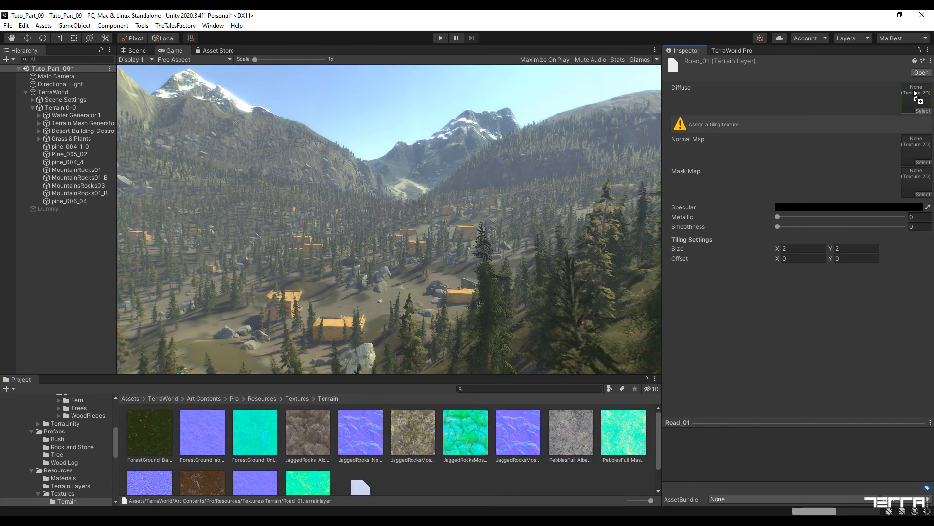
{"action": "left_click_drag", "start_coordinate": [643, 448], "coordinate": [916, 162]}
{"action": "scroll", "coordinate": [163, 467], "scroll_direction": "down", "scroll_amount": 1}
{"action": "left_click", "coordinate": [163, 472]}
{"action": "left_click_drag", "start_coordinate": [163, 472], "coordinate": [917, 130]}
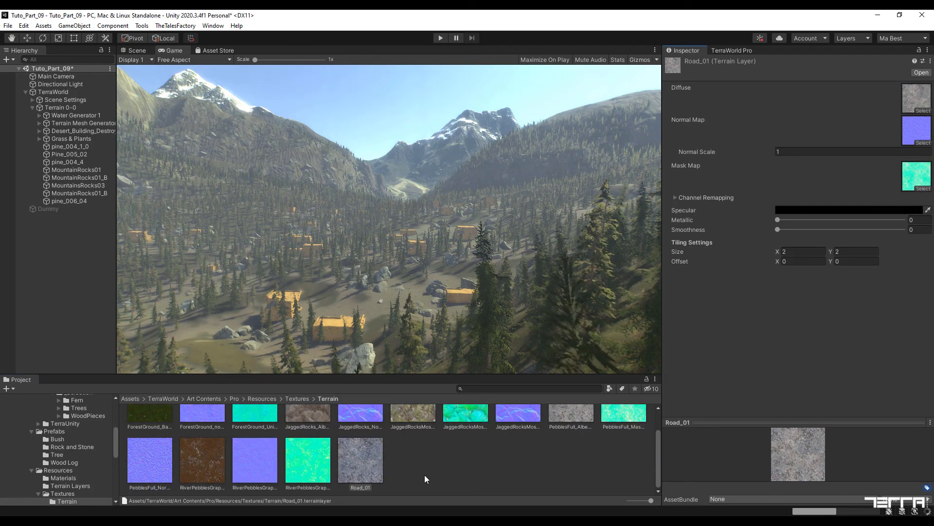
Select Terrain 0-0 and switch its terrain tool to Paint Texture.
{"action": "left_click", "coordinate": [374, 468]}
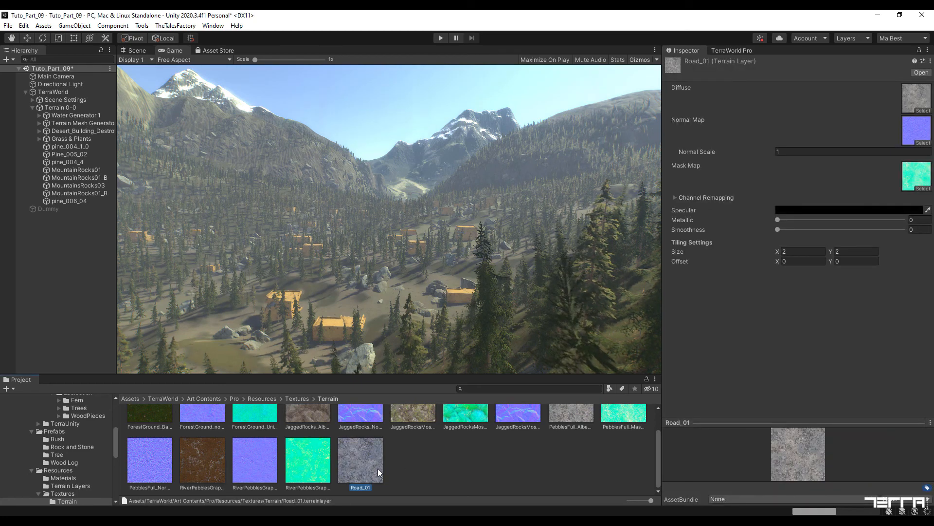
{"action": "left_click", "coordinate": [402, 468]}
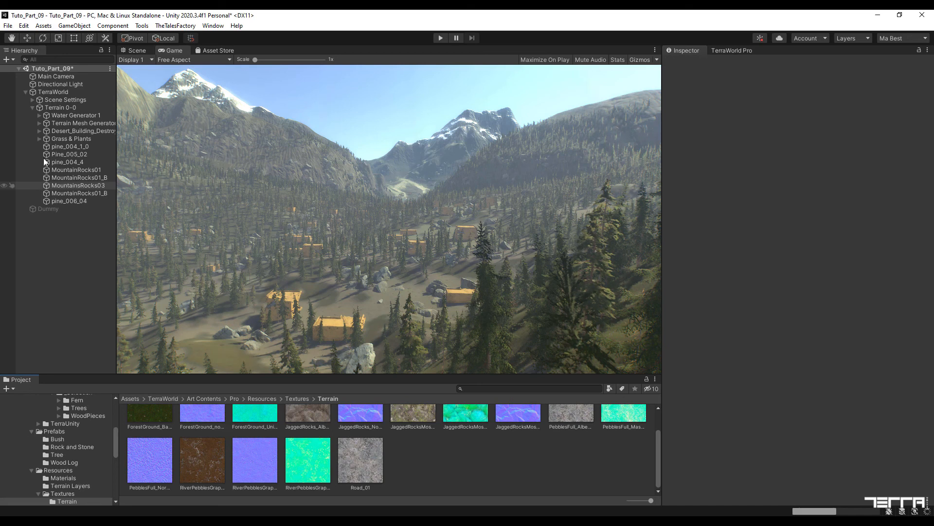
{"action": "left_click", "coordinate": [59, 107]}
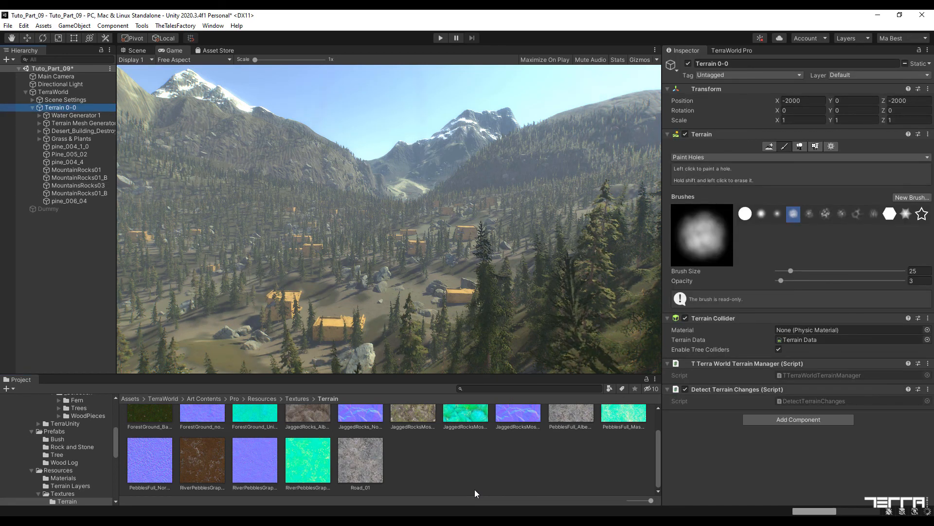
{"action": "left_click", "coordinate": [728, 158]}
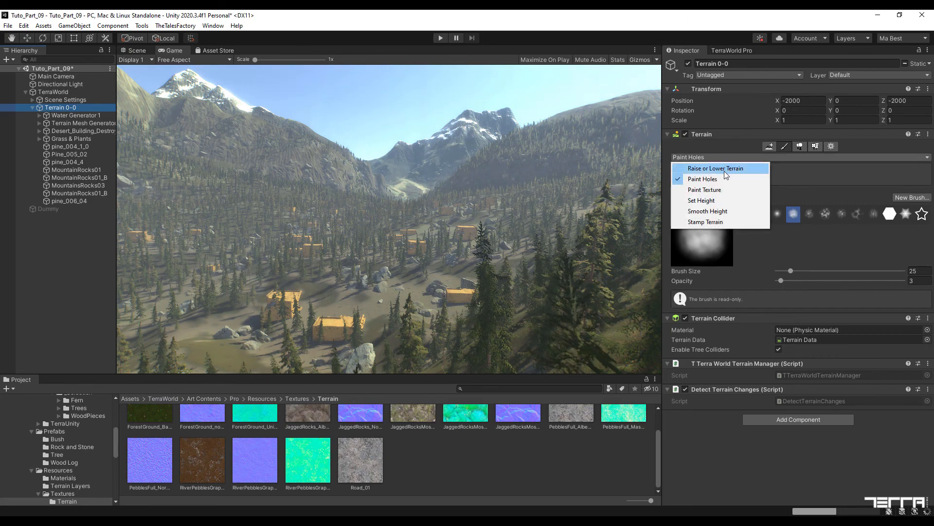
{"action": "left_click", "coordinate": [721, 191]}
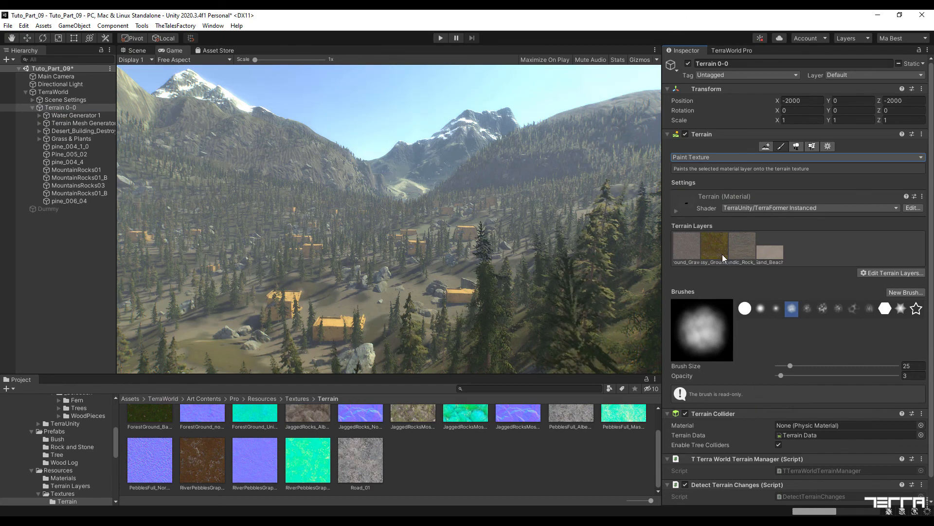
Add the existing Road_01 layer to the terrain layers and make it the active paint layer.
{"action": "left_click", "coordinate": [877, 274]}
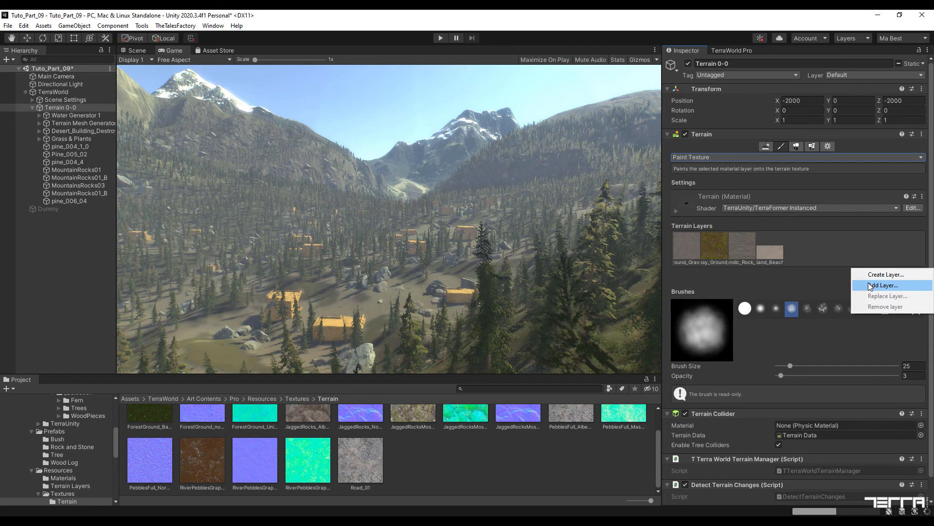
{"action": "left_click", "coordinate": [871, 286]}
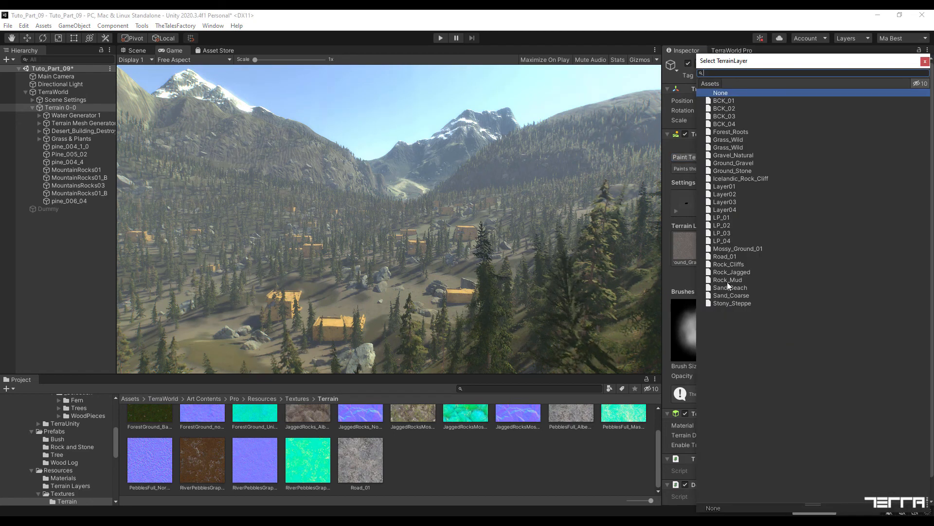
{"action": "left_click", "coordinate": [725, 256]}
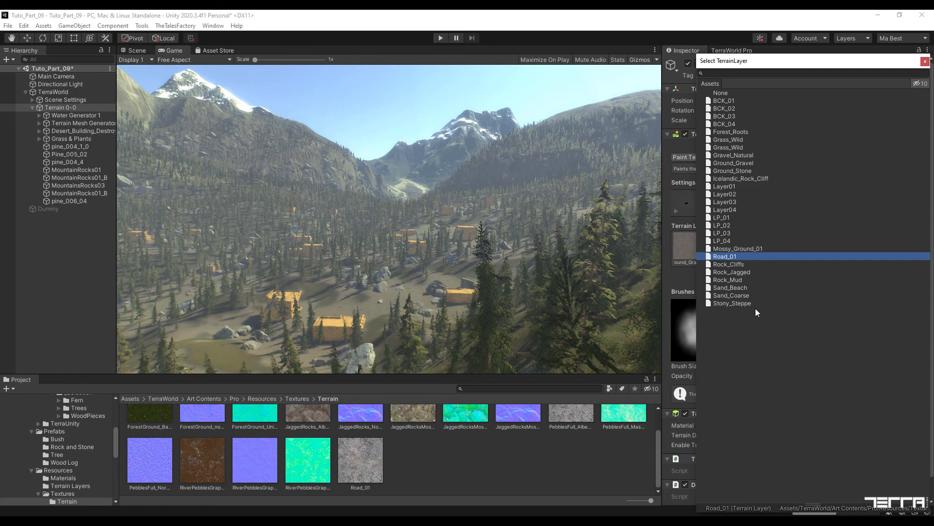
{"action": "double_click", "coordinate": [726, 256]}
{"action": "left_click", "coordinate": [804, 255]}
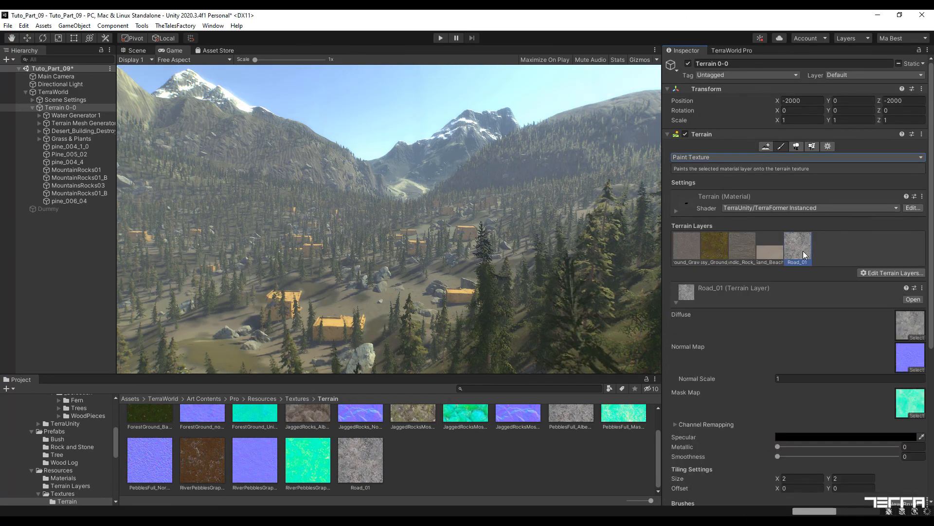
Set the texture brush size to 35 and its opacity to 10 for painting on the valley terrain.
{"action": "scroll", "coordinate": [932, 315], "scroll_direction": "down", "scroll_amount": 5}
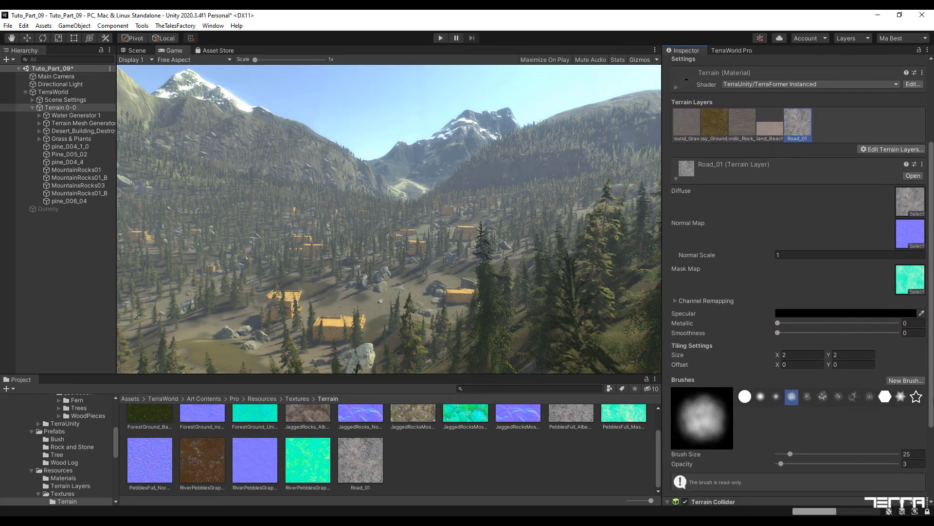
{"action": "scroll", "coordinate": [921, 436], "scroll_direction": "down", "scroll_amount": 6}
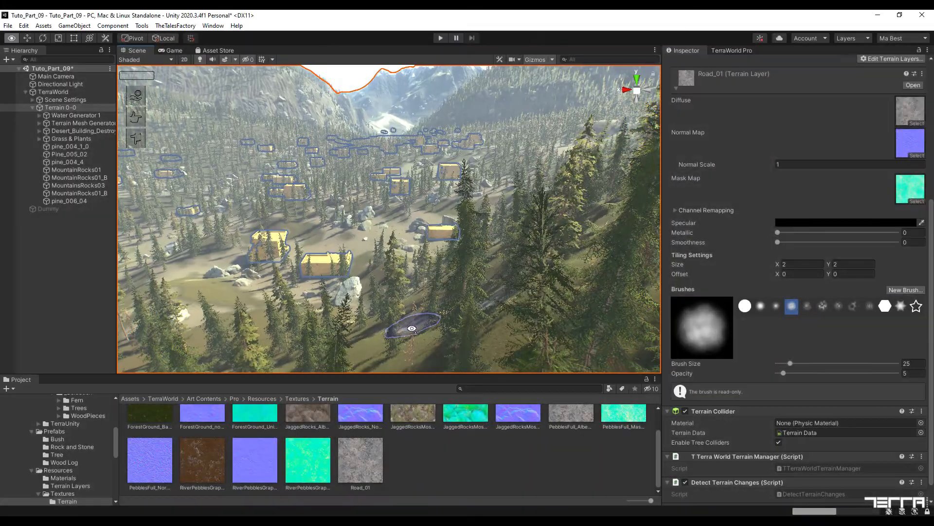
{"action": "left_click_drag", "start_coordinate": [401, 341], "coordinate": [427, 364], "text": "alt"}
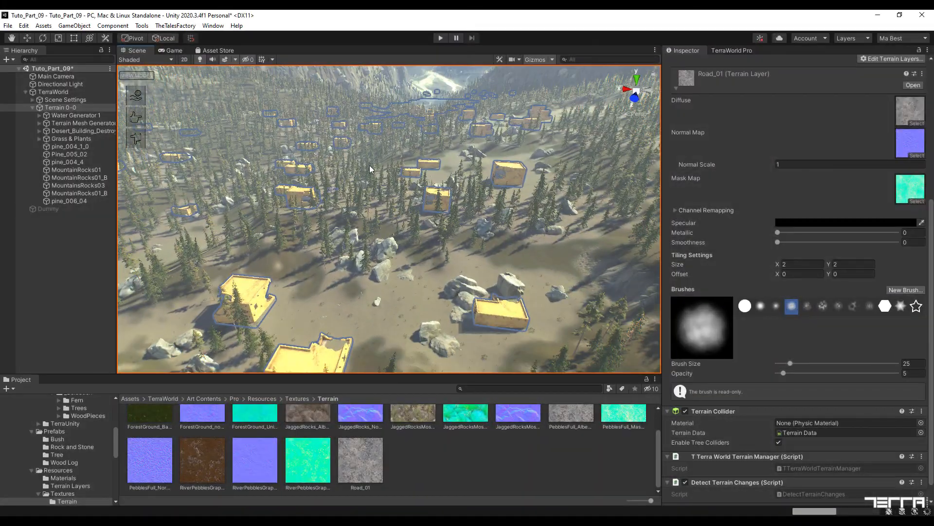
{"action": "left_click", "coordinate": [912, 363]}
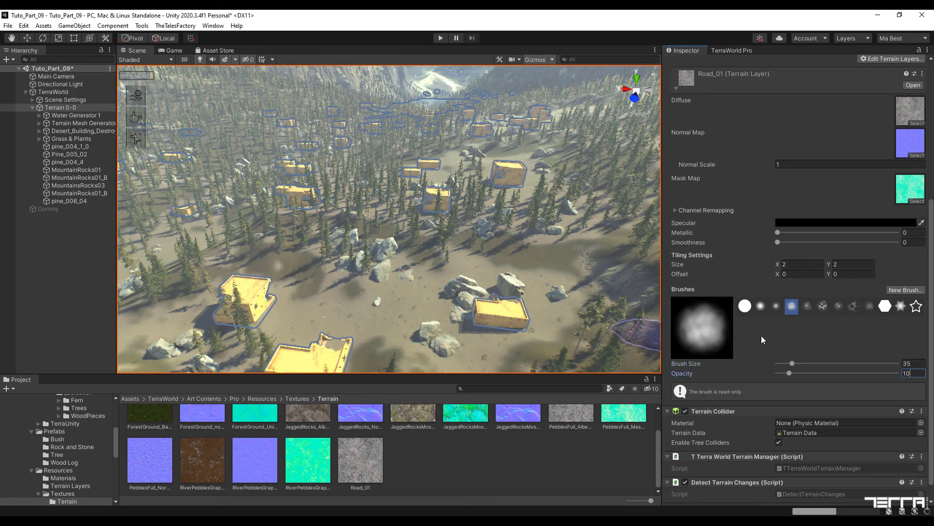
{"action": "scroll", "coordinate": [806, 209], "scroll_direction": "up", "scroll_amount": 3}
{"action": "scroll", "coordinate": [798, 282], "scroll_direction": "down", "scroll_amount": 4}
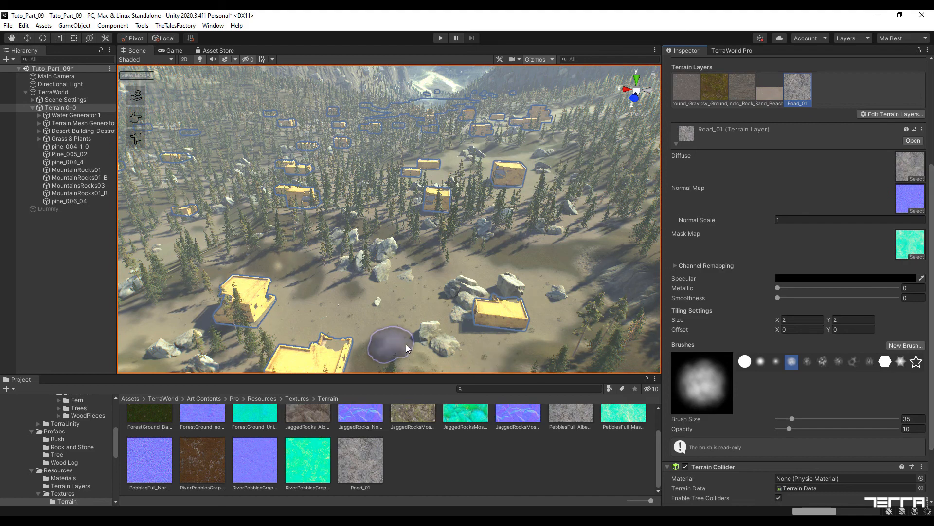
Paint a continuous winding Road_01 path along the valley between the ruined buildings.
{"action": "mouse_move", "coordinate": [453, 330]}
{"action": "right_mouse_down"}
{"action": "mouse_move", "coordinate": [433, 393]}
{"action": "mouse_move", "coordinate": [414, 292]}
{"action": "right_mouse_up"}
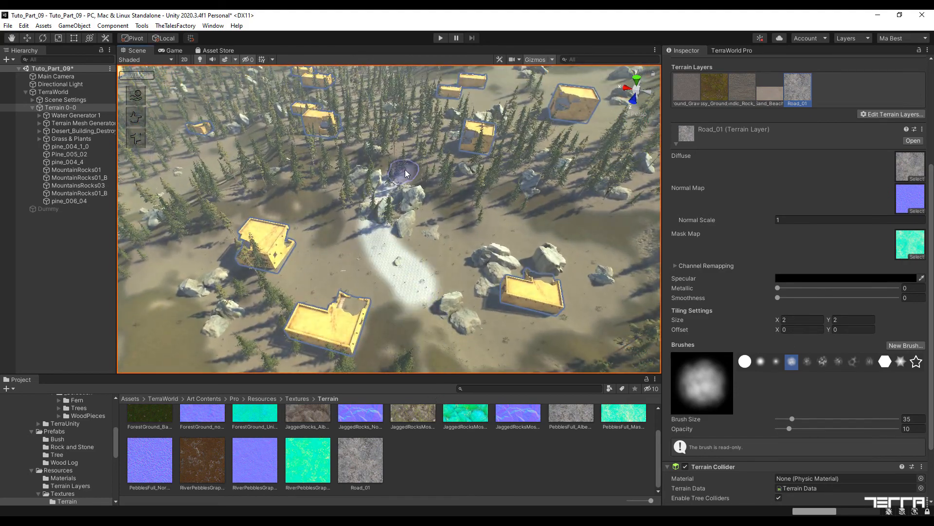
{"action": "mouse_move", "coordinate": [373, 116]}
{"action": "right_mouse_down"}
{"action": "mouse_move", "coordinate": [392, 140]}
{"action": "mouse_move", "coordinate": [404, 304]}
{"action": "right_mouse_up"}
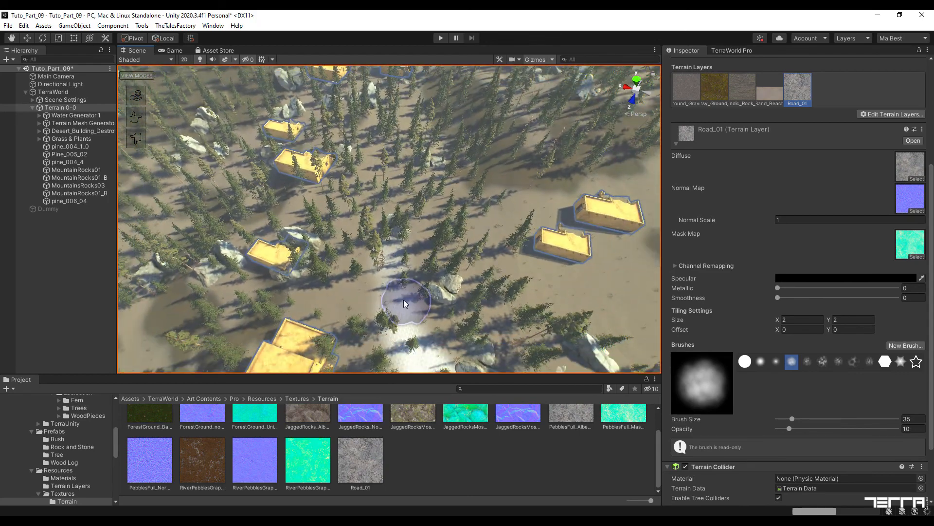
{"action": "mouse_move", "coordinate": [404, 304]}
{"action": "left_mouse_down"}
{"action": "mouse_move", "coordinate": [392, 214]}
{"action": "mouse_move", "coordinate": [417, 126]}
{"action": "left_mouse_up"}
{"action": "mouse_move", "coordinate": [417, 126]}
{"action": "right_mouse_down"}
{"action": "mouse_move", "coordinate": [462, 162]}
{"action": "mouse_move", "coordinate": [475, 146]}
{"action": "mouse_move", "coordinate": [492, 184]}
{"action": "right_mouse_up"}
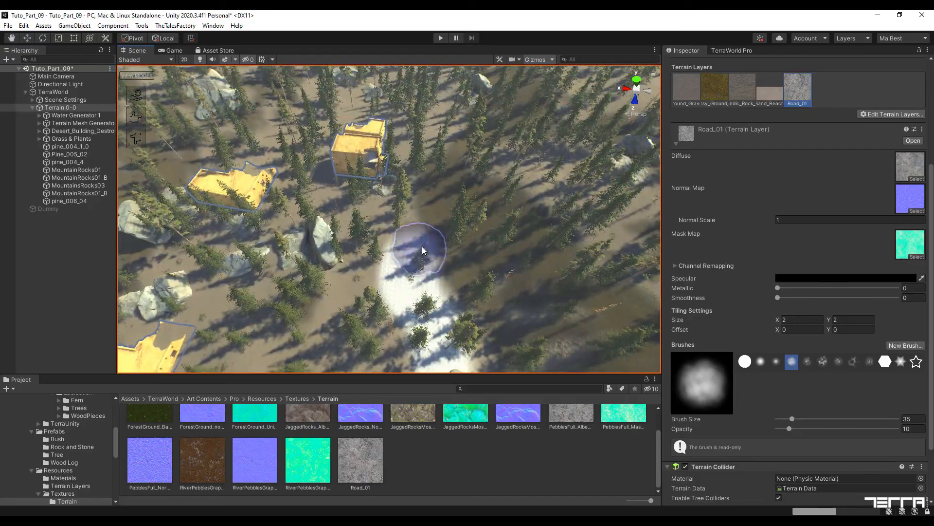
{"action": "mouse_move", "coordinate": [422, 250]}
{"action": "left_mouse_down"}
{"action": "mouse_move", "coordinate": [455, 150]}
{"action": "mouse_move", "coordinate": [427, 97]}
{"action": "left_mouse_up"}
{"action": "mouse_move", "coordinate": [427, 97]}
{"action": "right_mouse_down"}
{"action": "mouse_move", "coordinate": [494, 142]}
{"action": "mouse_move", "coordinate": [494, 114]}
{"action": "mouse_move", "coordinate": [377, 303]}
{"action": "right_mouse_up"}
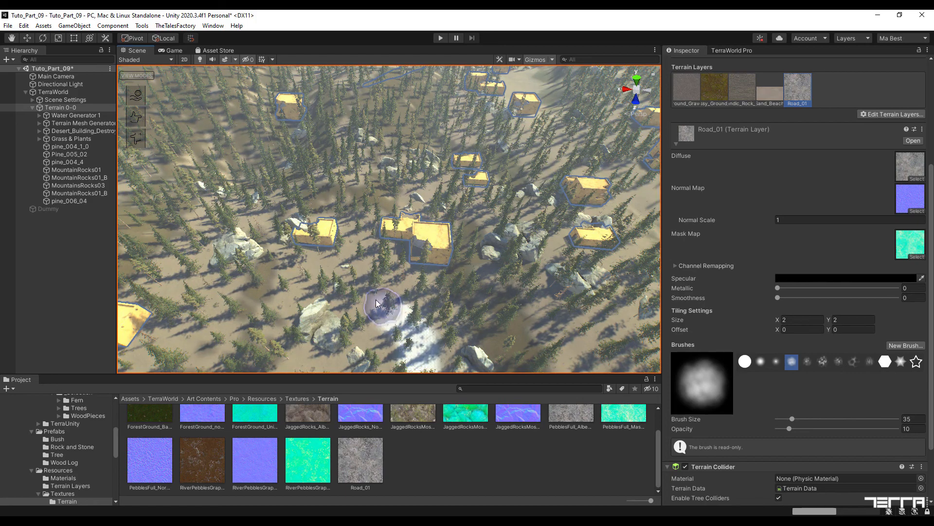
{"action": "mouse_move", "coordinate": [376, 302]}
{"action": "left_mouse_down"}
{"action": "mouse_move", "coordinate": [362, 229]}
{"action": "mouse_move", "coordinate": [413, 120]}
{"action": "left_mouse_up"}
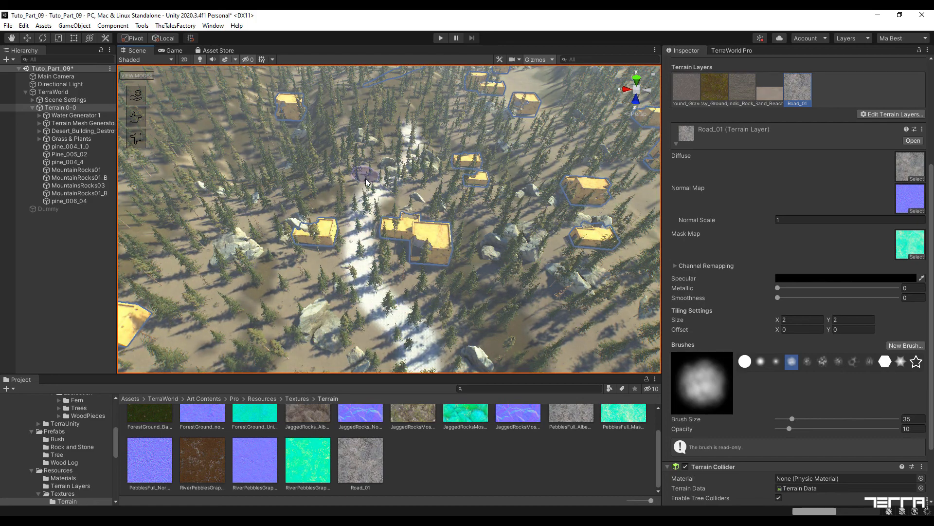
{"action": "mouse_move", "coordinate": [366, 181]}
{"action": "right_mouse_down"}
{"action": "mouse_move", "coordinate": [425, 152]}
{"action": "mouse_move", "coordinate": [440, 166]}
{"action": "mouse_move", "coordinate": [444, 219]}
{"action": "mouse_move", "coordinate": [399, 224]}
{"action": "right_mouse_up"}
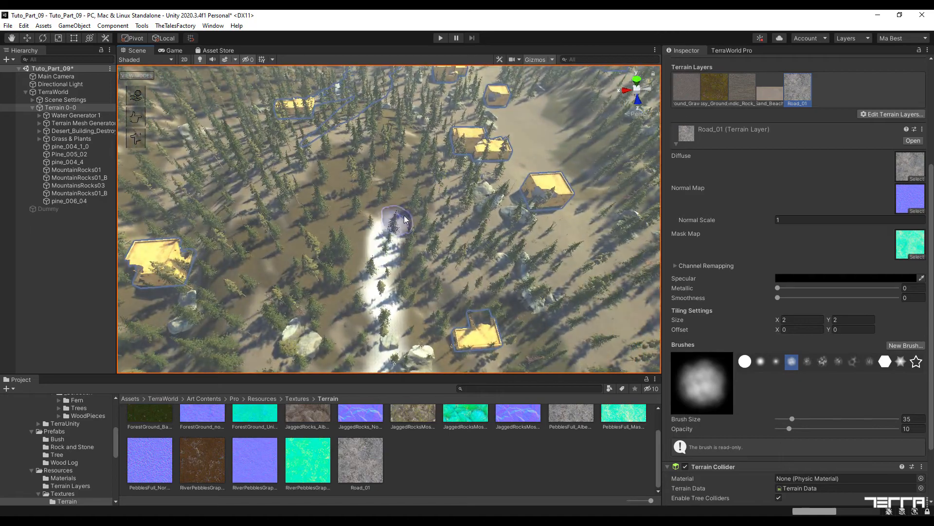
{"action": "mouse_move", "coordinate": [523, 139]}
{"action": "right_mouse_down"}
{"action": "mouse_move", "coordinate": [656, 102]}
{"action": "mouse_move", "coordinate": [574, 130]}
{"action": "mouse_move", "coordinate": [487, 204]}
{"action": "mouse_move", "coordinate": [417, 305]}
{"action": "right_mouse_up"}
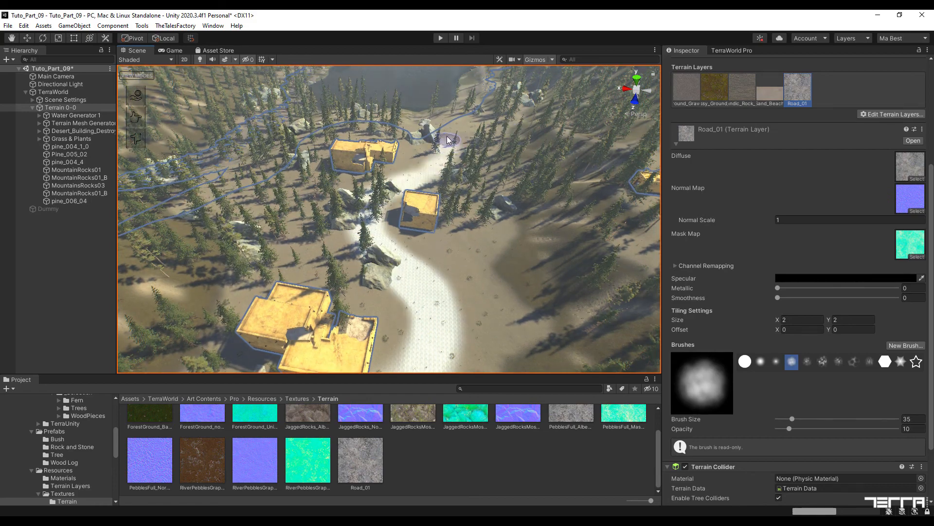
Enter TerraWorld's world editing mode and set the Road_01 texture's GPU layer exclusion to 50.2%.
{"action": "right_click_drag", "start_coordinate": [511, 198], "coordinate": [48, 199]}
{"action": "key", "text": "s"}
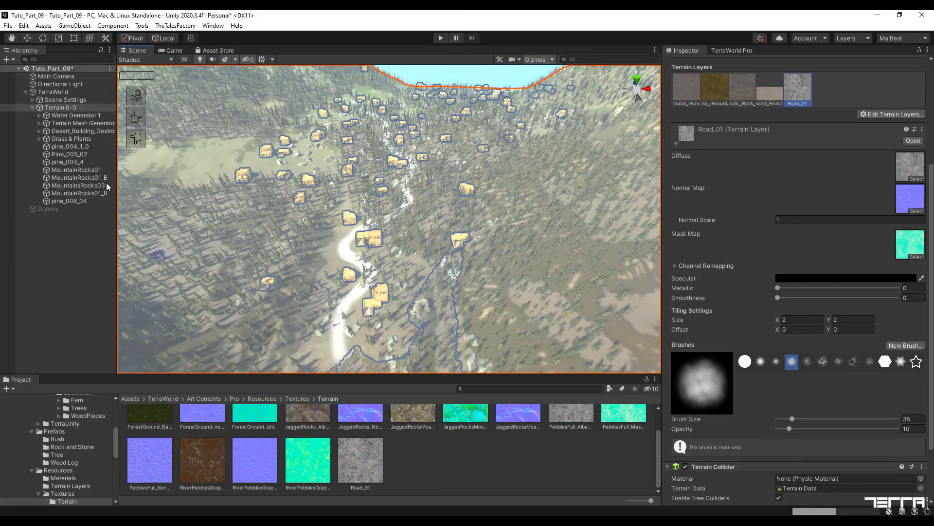
{"action": "left_click", "coordinate": [58, 91]}
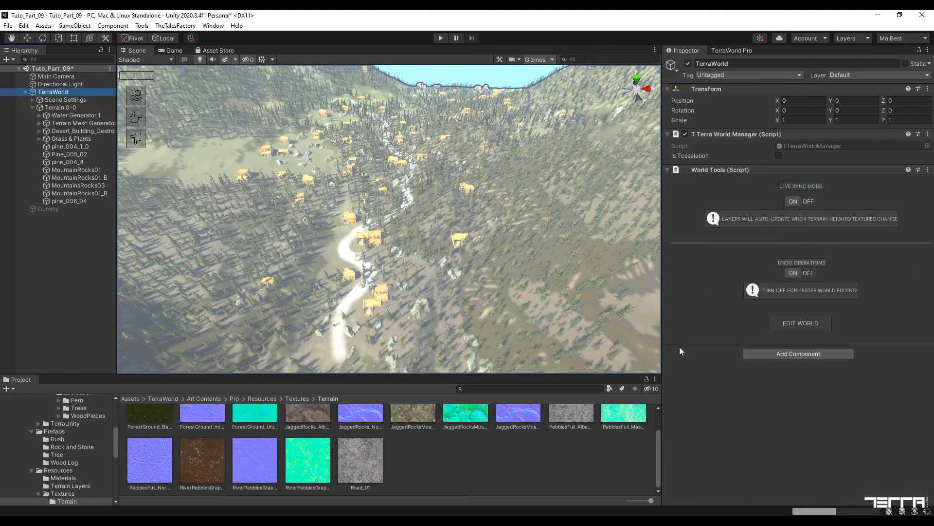
{"action": "left_click", "coordinate": [810, 323]}
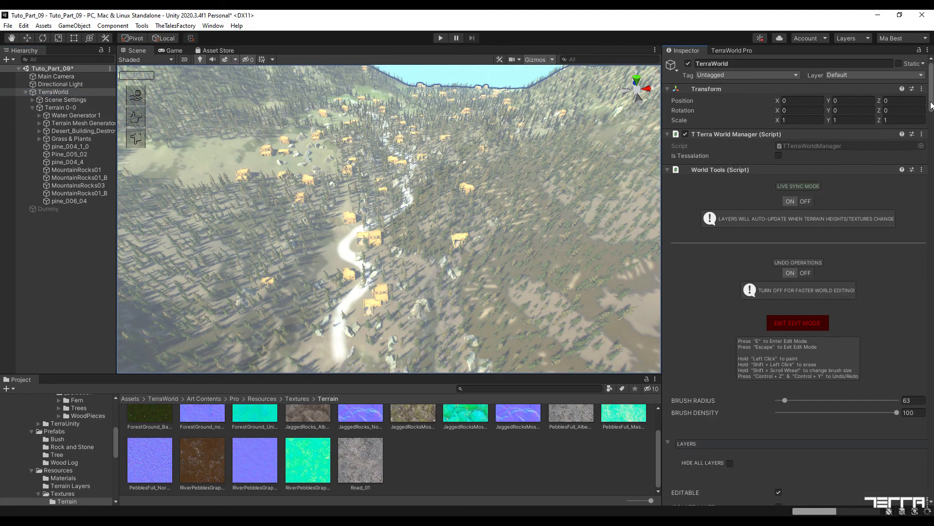
{"action": "left_click_drag", "start_coordinate": [932, 105], "coordinate": [933, 464]}
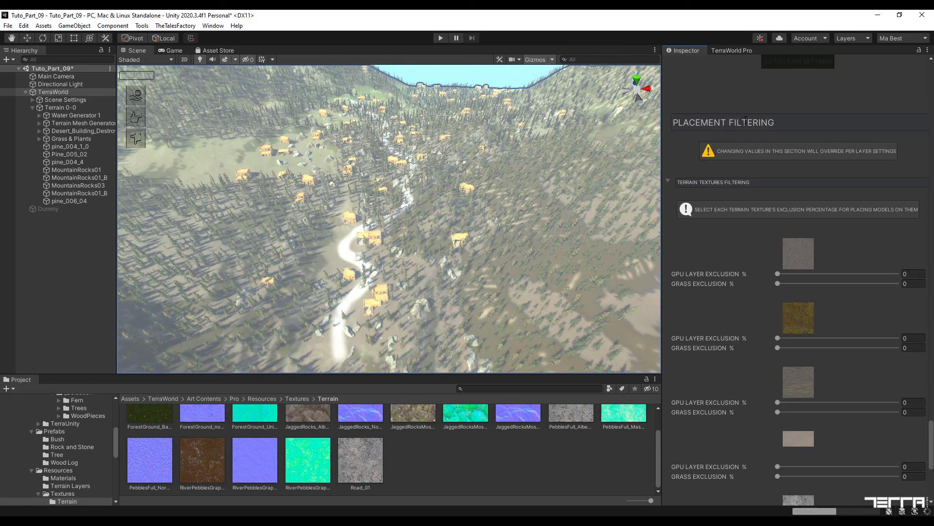
{"action": "left_click_drag", "start_coordinate": [933, 432], "coordinate": [933, 451]}
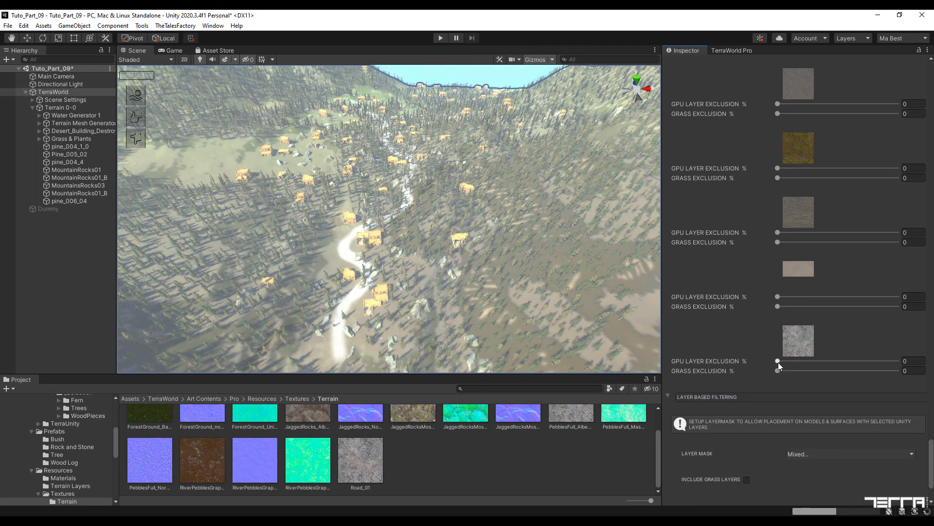
{"action": "left_click_drag", "start_coordinate": [778, 362], "coordinate": [838, 364]}
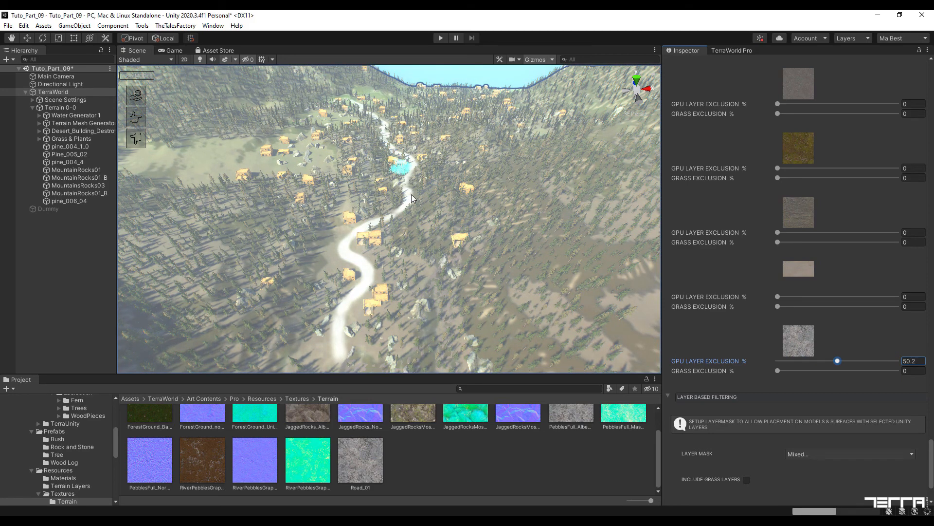
Set the Road_01 texture's grass exclusion to 25%.
{"action": "left_click_drag", "start_coordinate": [431, 277], "coordinate": [429, 234], "text": "alt"}
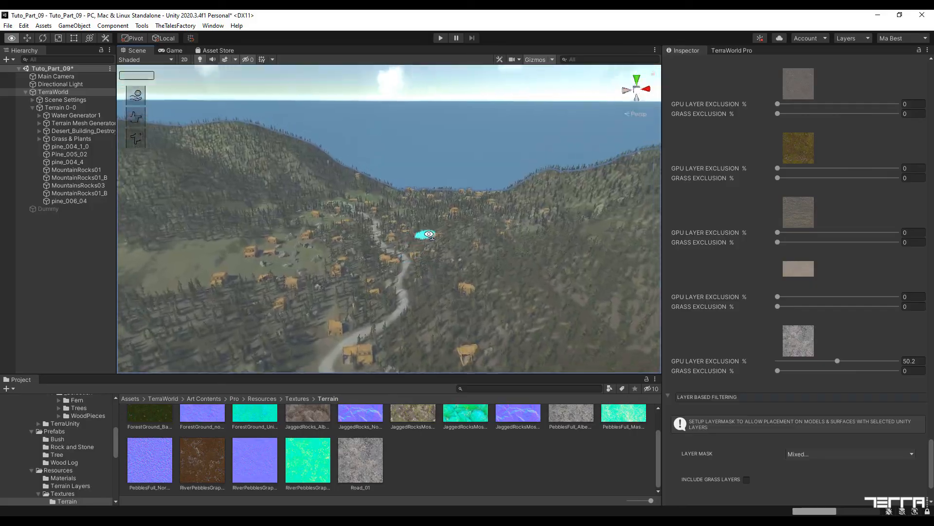
{"action": "key", "text": "w"}
{"action": "right_click_drag", "start_coordinate": [429, 234], "coordinate": [374, 198]}
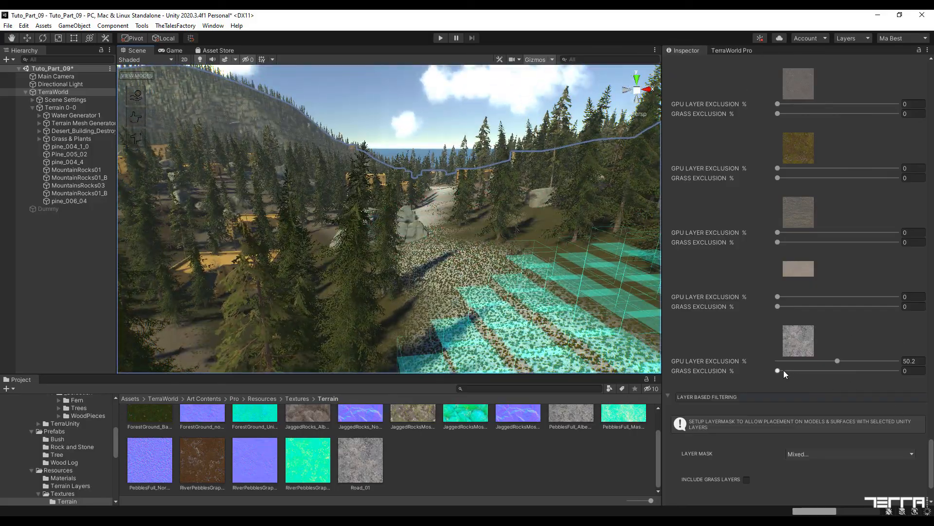
{"action": "left_click", "coordinate": [778, 370]}
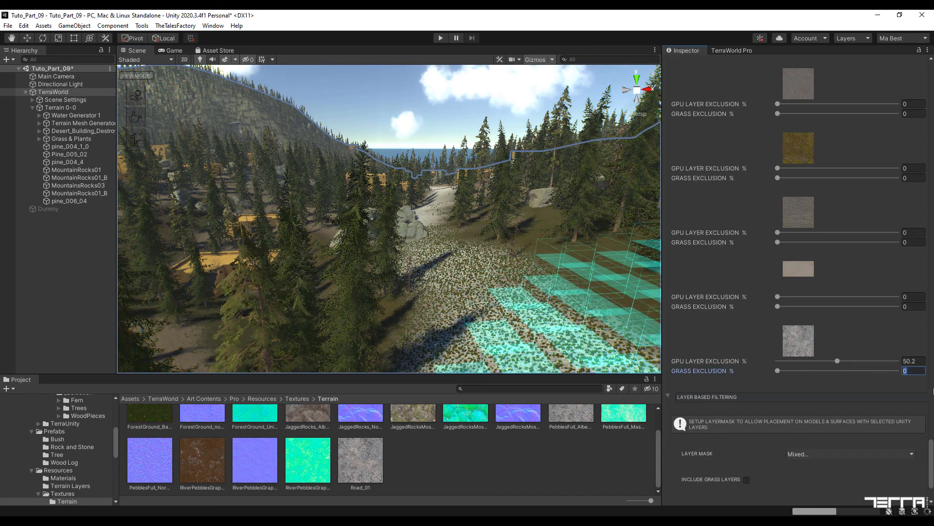
{"action": "type", "text": "25"}
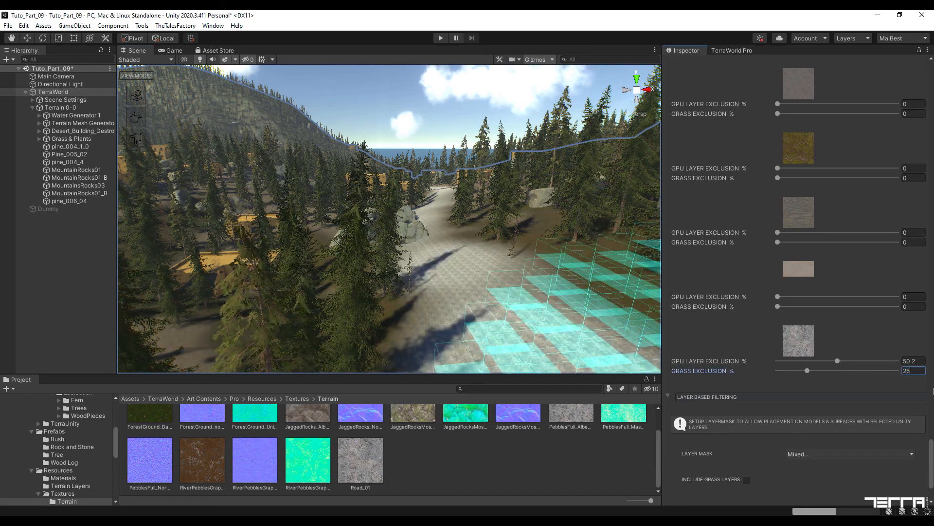
Raise the Road_01 texture's grass exclusion to 34% and inspect the road surface up close.
{"action": "right_click_drag", "start_coordinate": [614, 307], "coordinate": [562, 309]}
{"action": "key", "text": "s"}
{"action": "left_click_drag", "start_coordinate": [808, 371], "coordinate": [817, 370]}
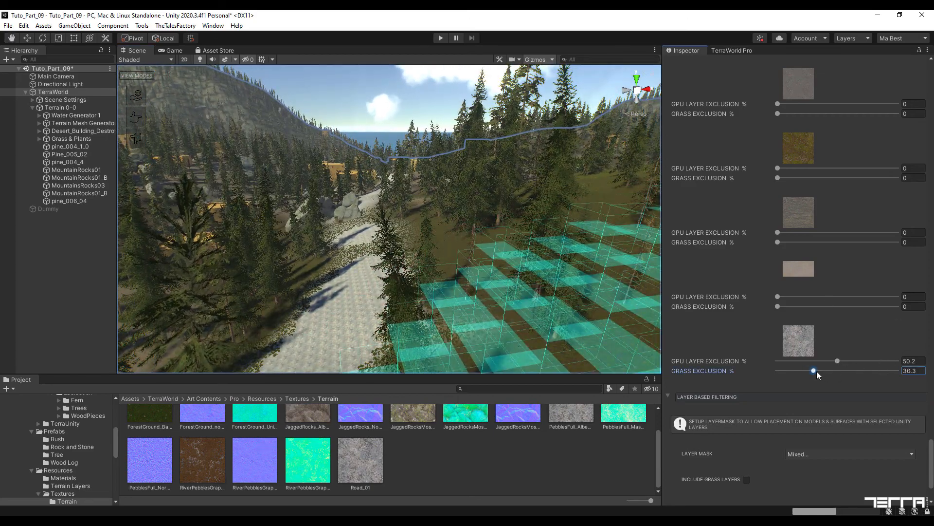
{"action": "key", "text": "s"}
{"action": "mouse_move", "coordinate": [465, 251]}
{"action": "right_mouse_down"}
{"action": "mouse_move", "coordinate": [447, 234]}
{"action": "mouse_move", "coordinate": [403, 229]}
{"action": "mouse_move", "coordinate": [402, 210]}
{"action": "mouse_move", "coordinate": [428, 214]}
{"action": "mouse_move", "coordinate": [443, 203]}
{"action": "mouse_move", "coordinate": [378, 205]}
{"action": "mouse_move", "coordinate": [375, 261]}
{"action": "mouse_move", "coordinate": [396, 247]}
{"action": "mouse_move", "coordinate": [209, 265]}
{"action": "mouse_move", "coordinate": [146, 301]}
{"action": "right_mouse_up"}
{"action": "mouse_move", "coordinate": [924, 324]}
{"action": "right_mouse_down"}
{"action": "mouse_move", "coordinate": [837, 343]}
{"action": "mouse_move", "coordinate": [501, 275]}
{"action": "mouse_move", "coordinate": [493, 254]}
{"action": "mouse_move", "coordinate": [530, 240]}
{"action": "mouse_move", "coordinate": [523, 245]}
{"action": "mouse_move", "coordinate": [513, 253]}
{"action": "mouse_move", "coordinate": [521, 224]}
{"action": "mouse_move", "coordinate": [462, 213]}
{"action": "right_mouse_up"}
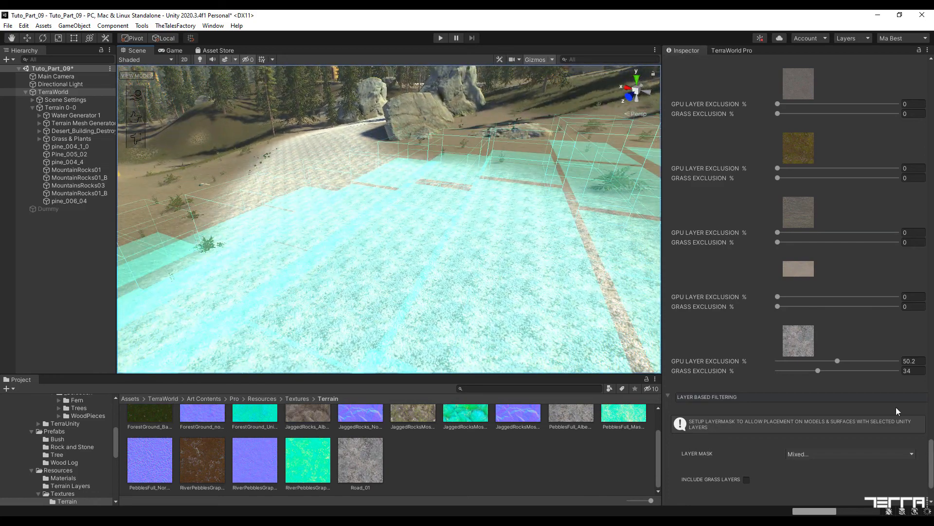
Exit TerraWorld's world editing mode.
{"action": "left_click_drag", "start_coordinate": [932, 445], "coordinate": [932, 212]}
{"action": "scroll", "coordinate": [790, 174], "scroll_direction": "up", "scroll_amount": 10}
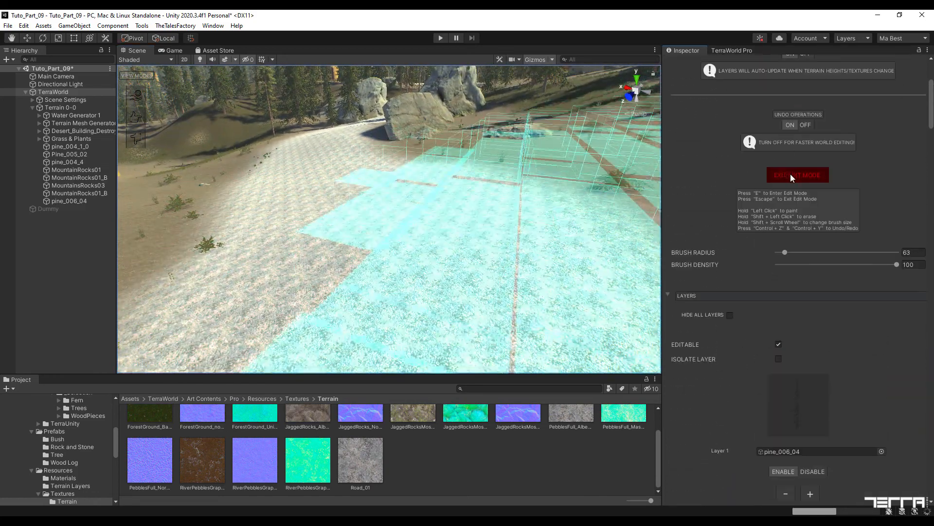
{"action": "left_click", "coordinate": [790, 174]}
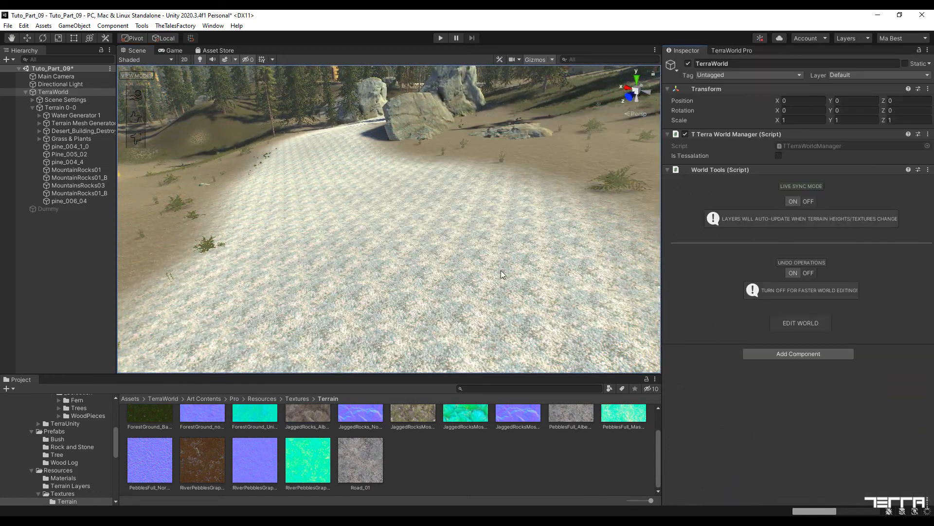
Set the Road_01 terrain layer's tiling size to 10 in both X and Y.
{"action": "left_click", "coordinate": [355, 467]}
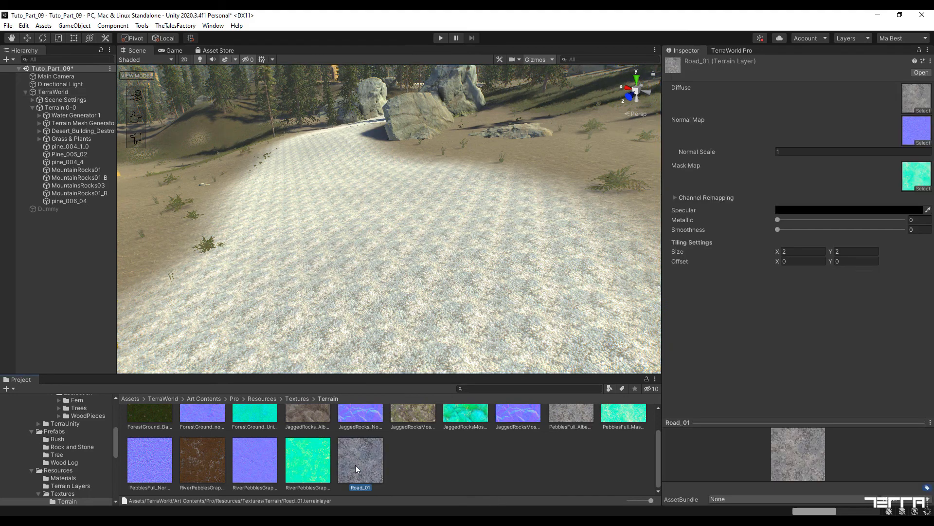
{"action": "left_click", "coordinate": [807, 251]}
{"action": "type", "text": "10"}
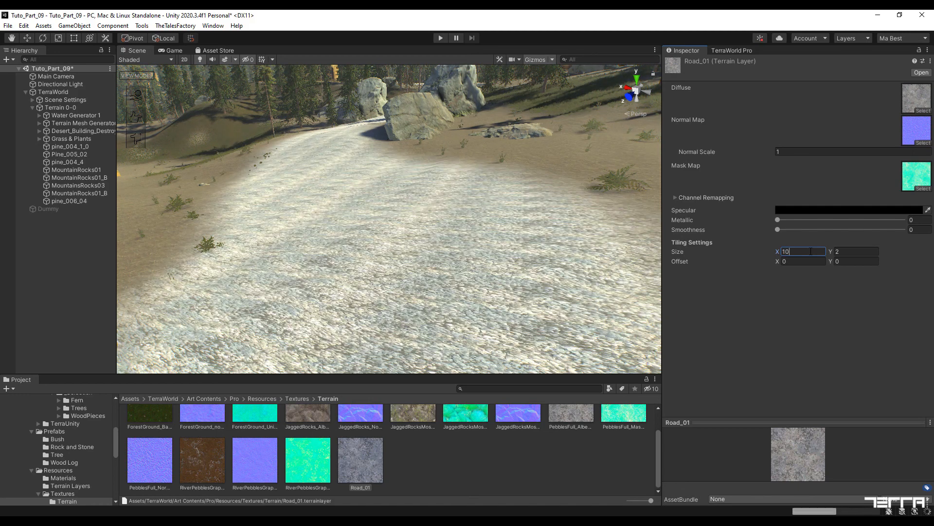
{"action": "left_click", "coordinate": [849, 252]}
{"action": "type", "text": "10"}
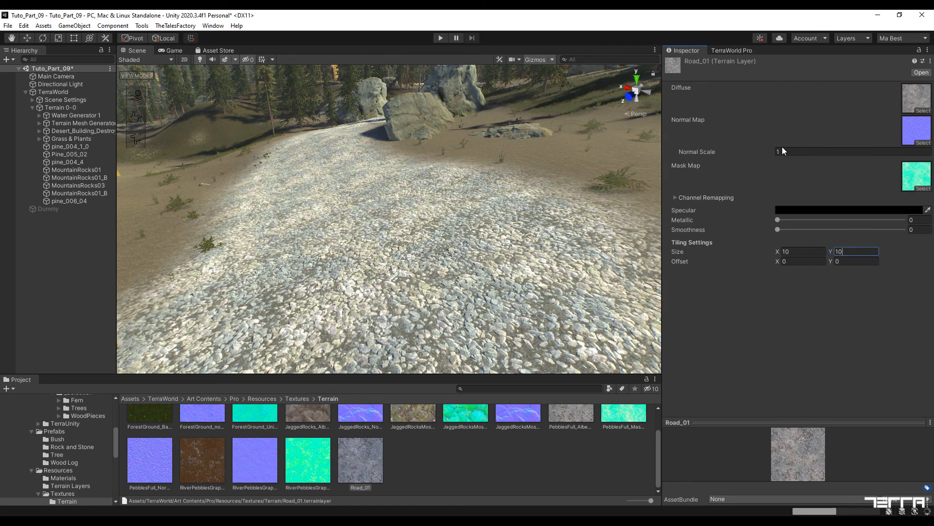
Set the Road_01 terrain layer's normal scale to 1.1.
{"action": "mouse_move", "coordinate": [770, 151]}
{"action": "left_mouse_down"}
{"action": "mouse_move", "coordinate": [797, 152]}
{"action": "mouse_move", "coordinate": [776, 153]}
{"action": "left_mouse_up"}
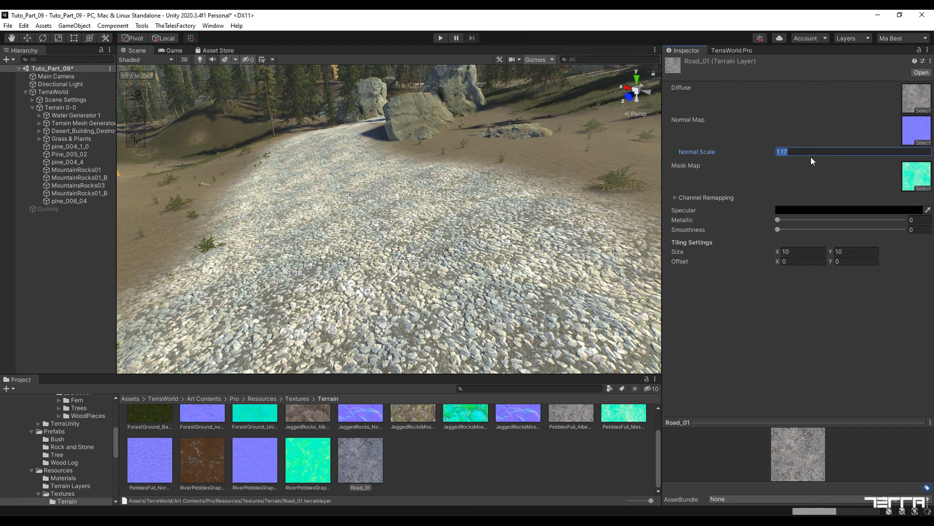
{"action": "type", "text": "1."}
{"action": "right_click_drag", "start_coordinate": [506, 233], "coordinate": [482, 184]}
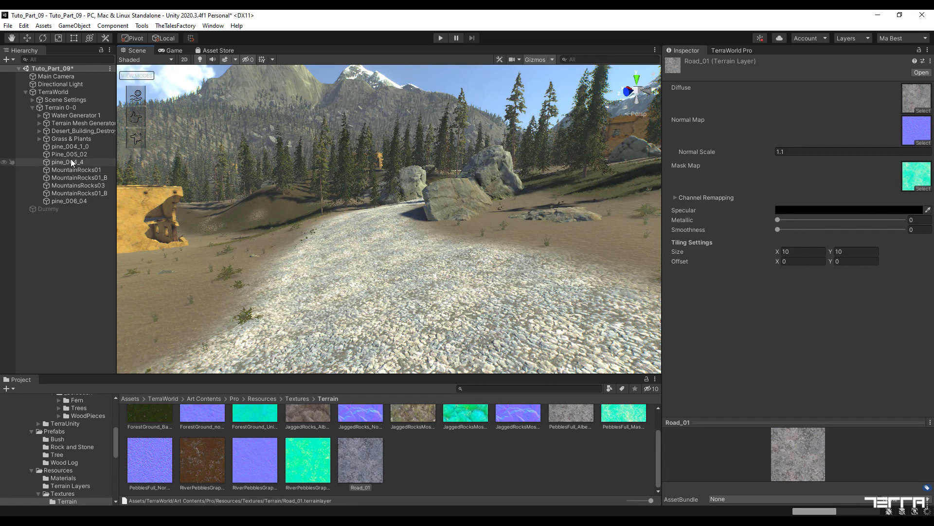
Try replacing Terrain 0-0's Road_01 layer with Rock_Cliffs, Rock_Jagged, Rock_Mud, Sand_Beach, Sand_Coarse and Stony_Steppe, and restore Road_01.
{"action": "left_click", "coordinate": [64, 107]}
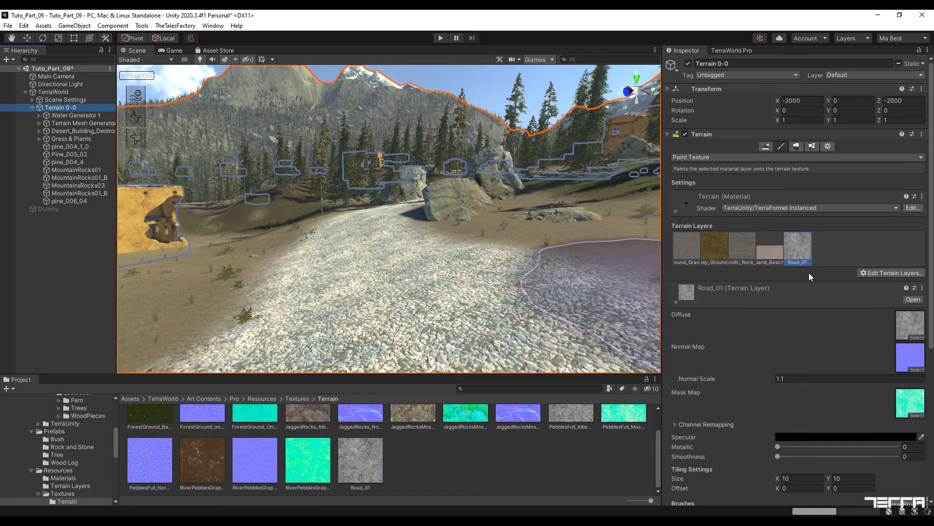
{"action": "left_click", "coordinate": [882, 272]}
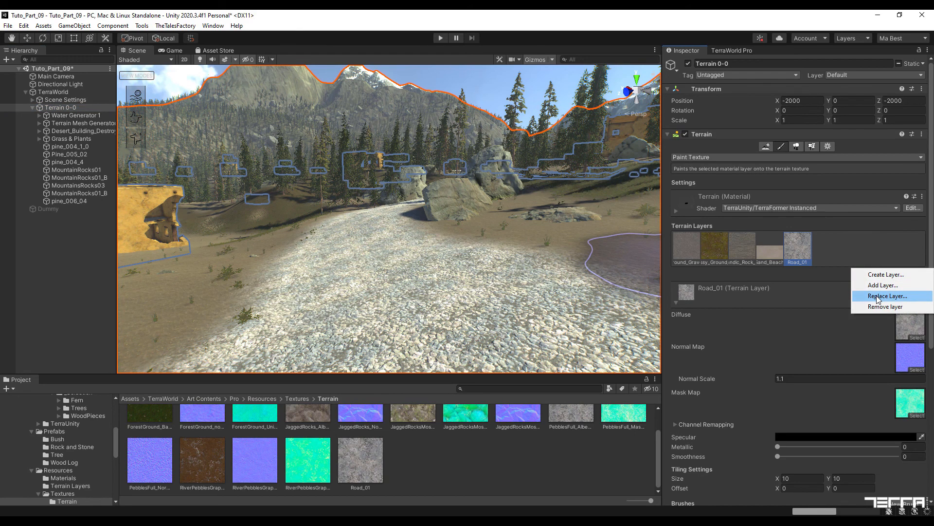
{"action": "left_click", "coordinate": [879, 296]}
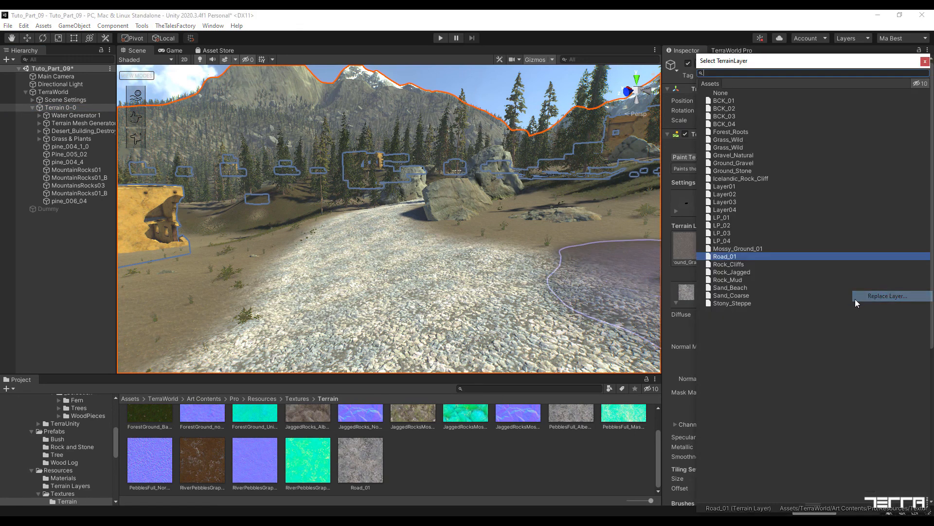
{"action": "left_click", "coordinate": [735, 264]}
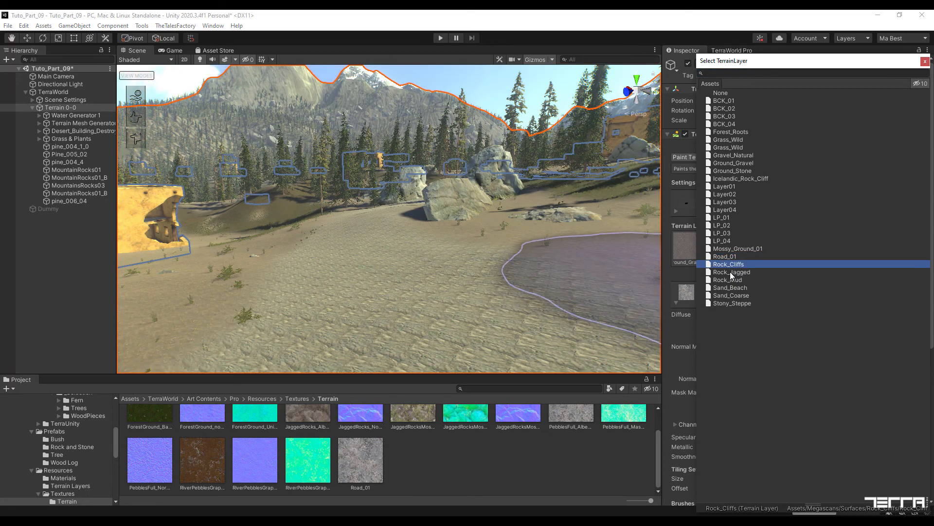
{"action": "left_click", "coordinate": [730, 272]}
{"action": "left_click", "coordinate": [733, 280]}
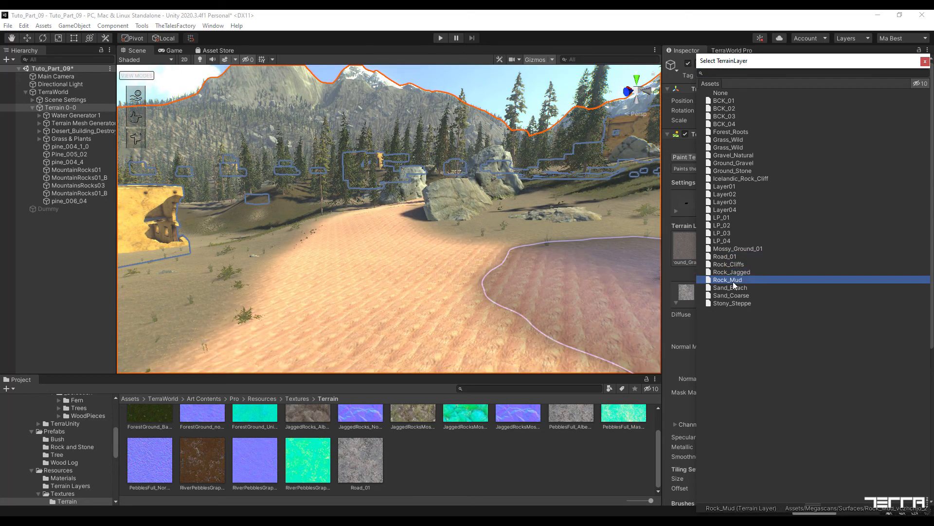
{"action": "left_click", "coordinate": [730, 288]}
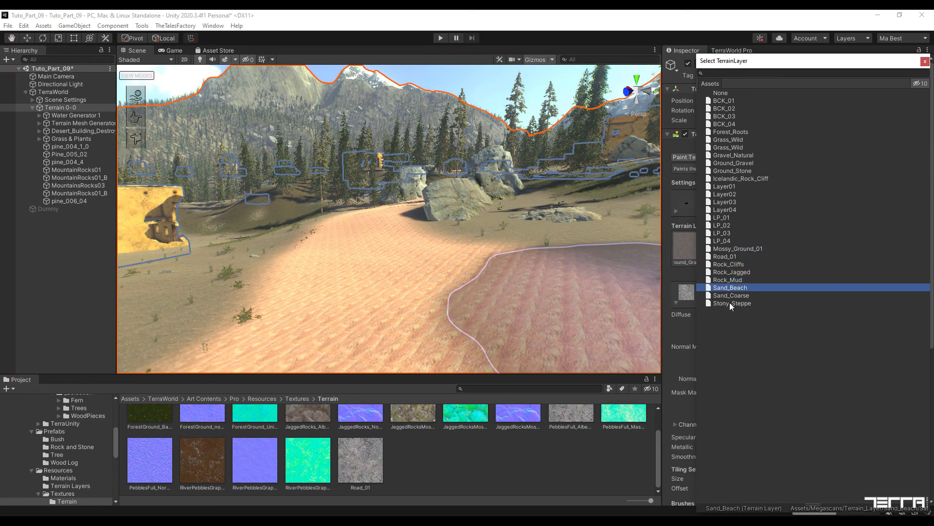
{"action": "left_click", "coordinate": [728, 297]}
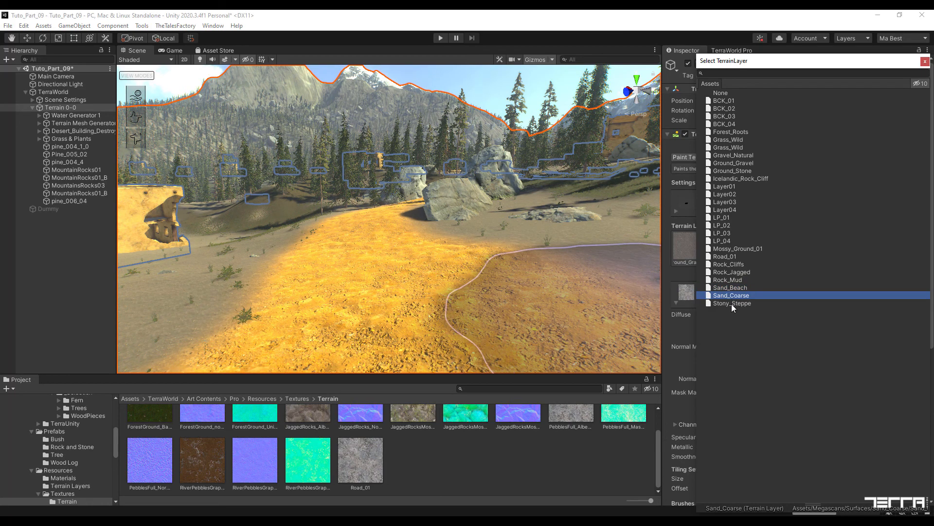
{"action": "left_click", "coordinate": [732, 304]}
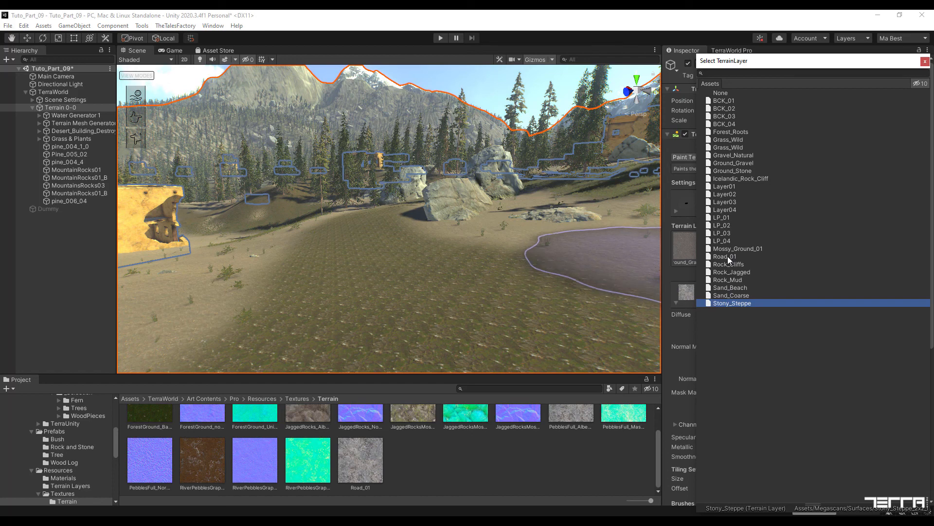
{"action": "left_click", "coordinate": [729, 257]}
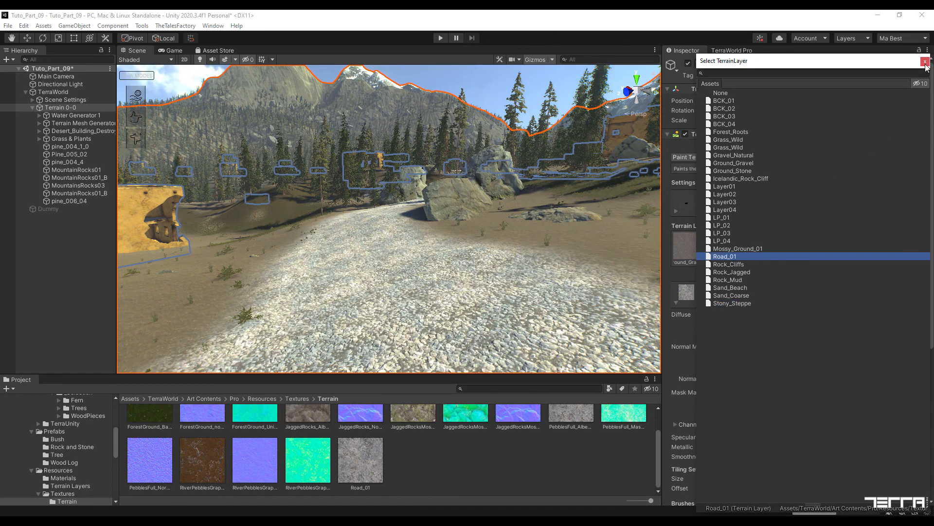
{"action": "left_click", "coordinate": [925, 61]}
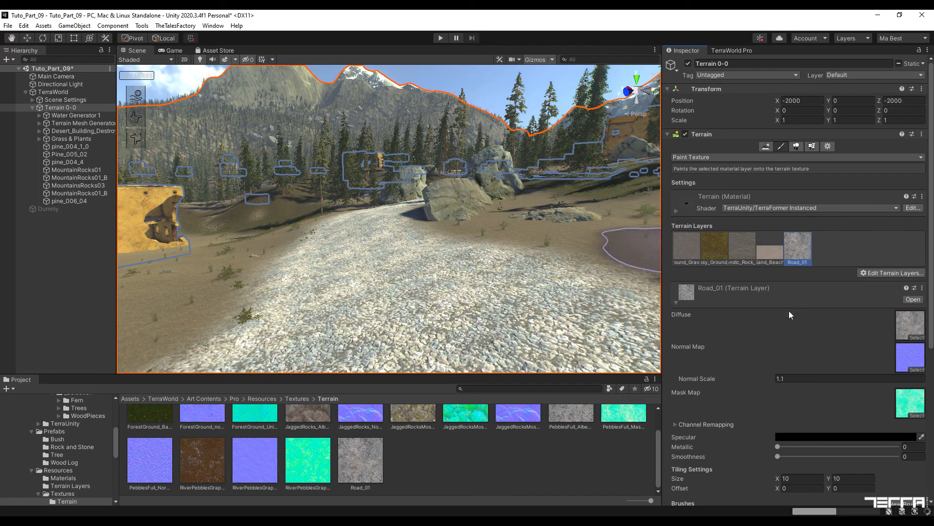
{"action": "left_click", "coordinate": [45, 283]}
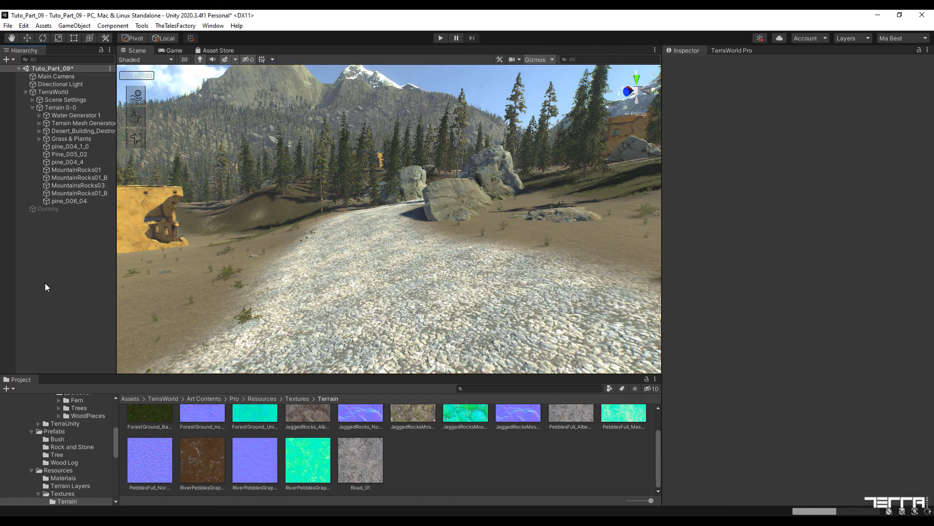
Set Road_01's tiling remover intensity to 20.3 and noise scale to 134 in TerraWorld Pro's terrain rendering settings.
{"action": "left_click", "coordinate": [734, 51]}
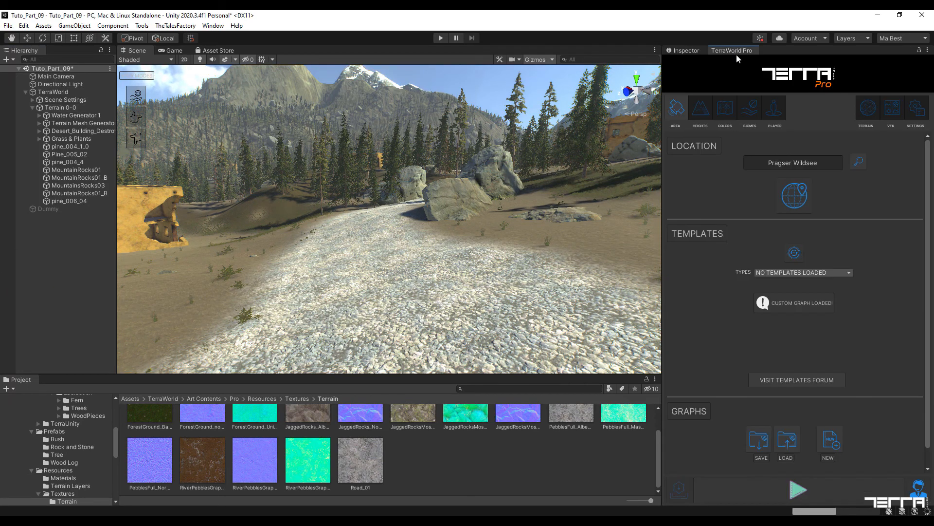
{"action": "left_click", "coordinate": [878, 104]}
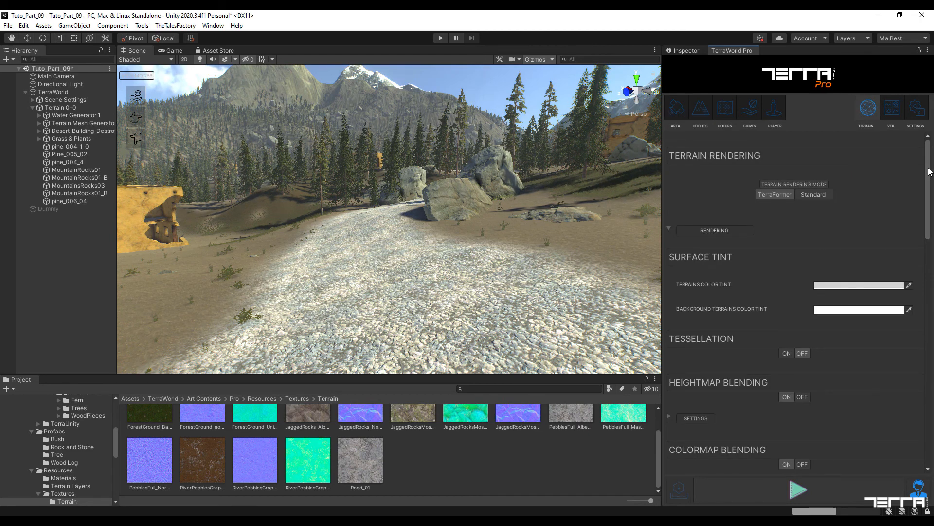
{"action": "left_click_drag", "start_coordinate": [930, 171], "coordinate": [931, 370]}
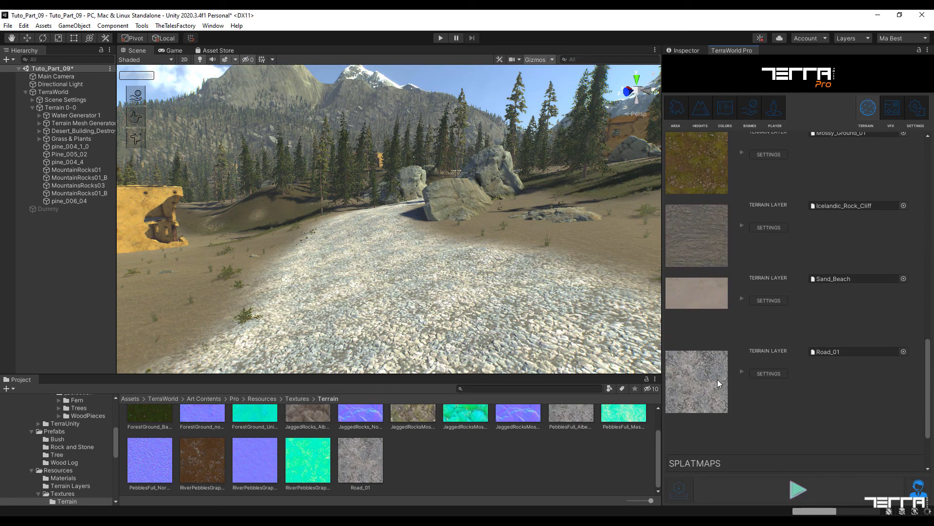
{"action": "left_click", "coordinate": [742, 373]}
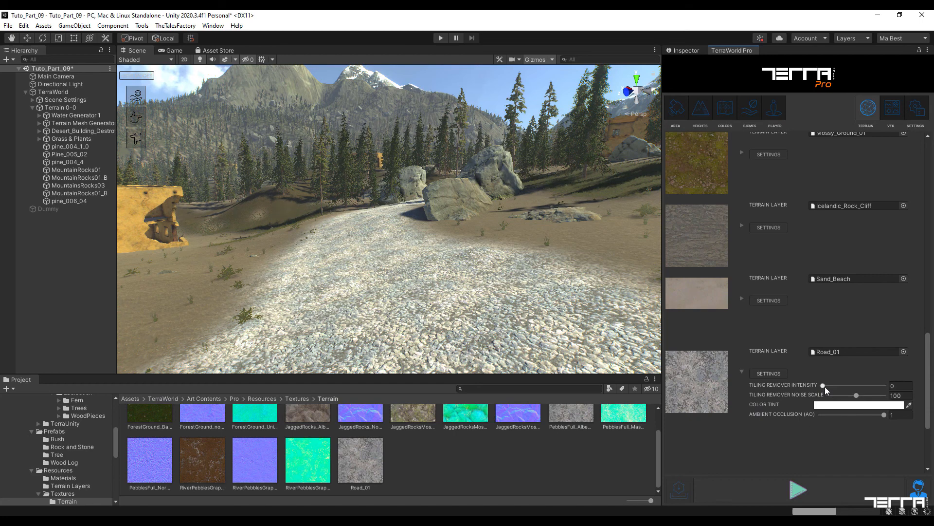
{"action": "left_click_drag", "start_coordinate": [823, 385], "coordinate": [843, 387]}
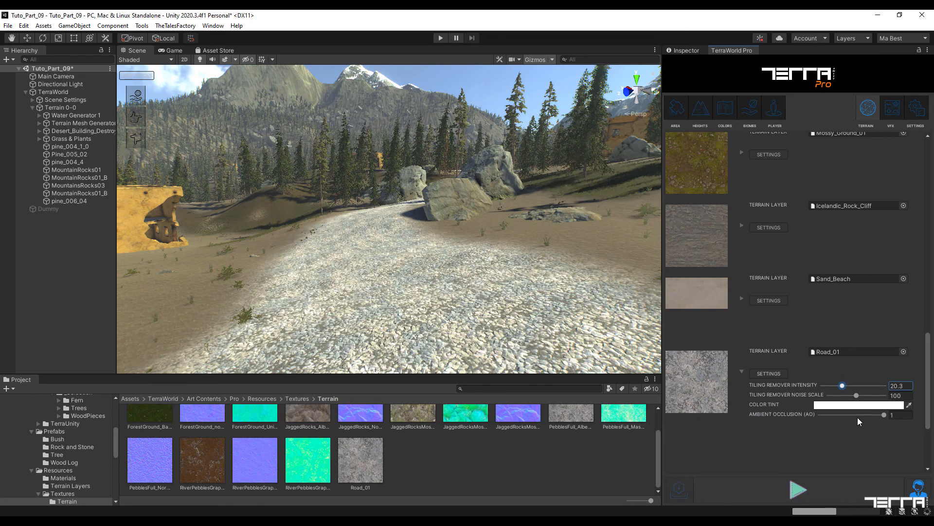
{"action": "mouse_move", "coordinate": [858, 396]}
{"action": "left_mouse_down"}
{"action": "mouse_move", "coordinate": [877, 396]}
{"action": "mouse_move", "coordinate": [866, 398]}
{"action": "left_mouse_up"}
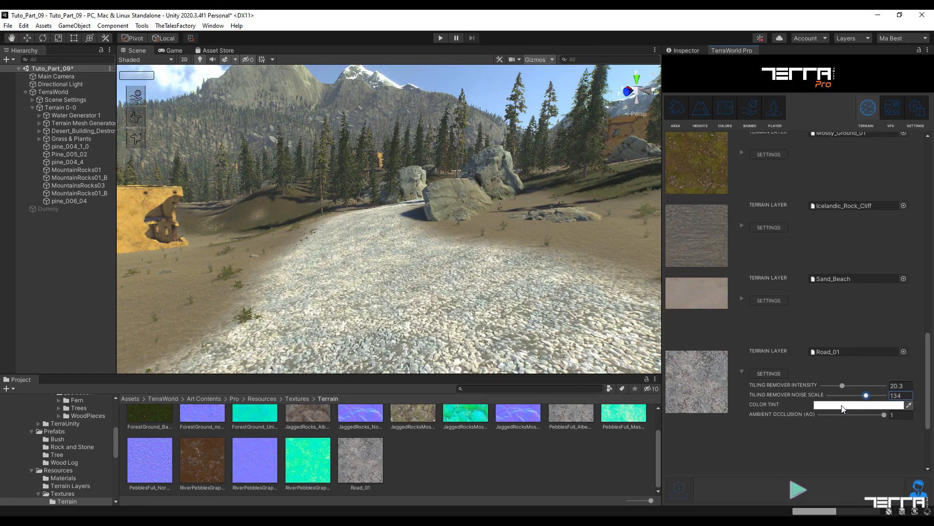
Darken the road surface by giving the Road_01 layer a slightly warm light-grey color tint.
{"action": "left_click", "coordinate": [888, 404]}
{"action": "left_click_drag", "start_coordinate": [910, 336], "coordinate": [910, 330]}
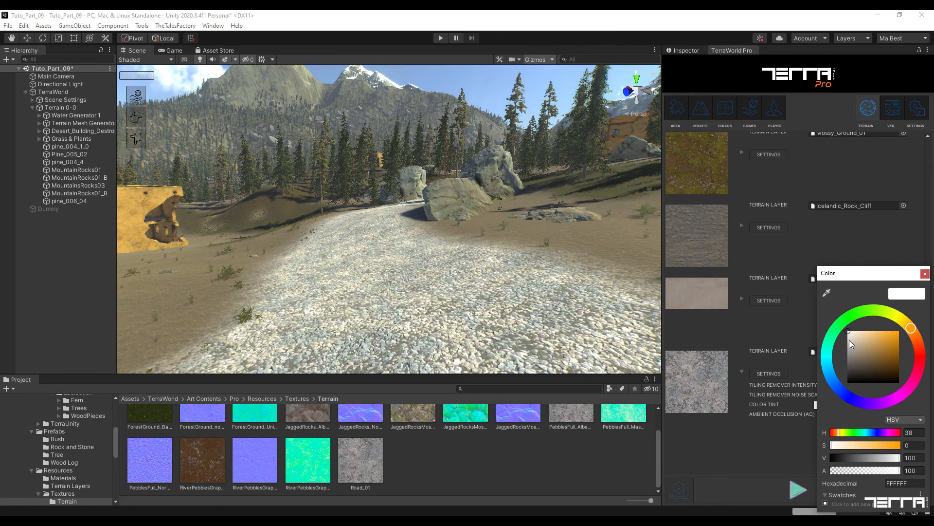
{"action": "left_click_drag", "start_coordinate": [848, 339], "coordinate": [853, 335]}
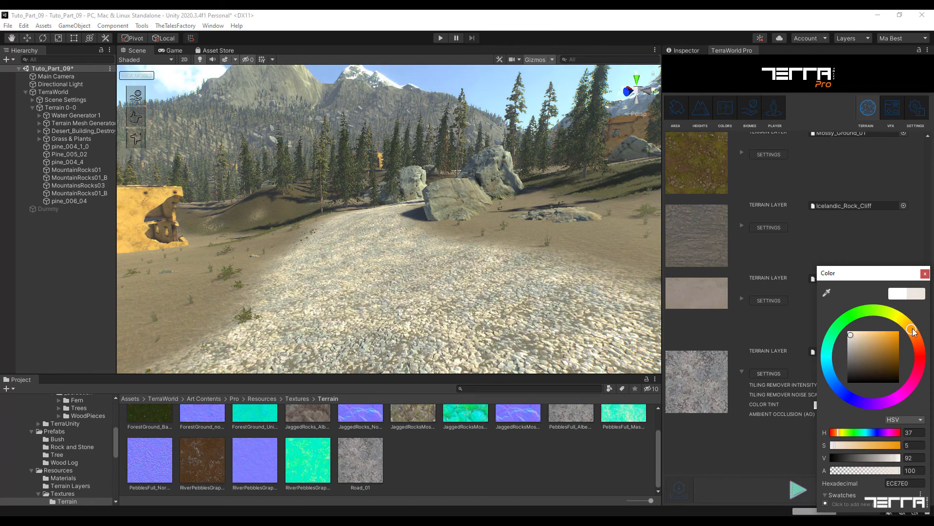
{"action": "left_click_drag", "start_coordinate": [852, 337], "coordinate": [847, 345]}
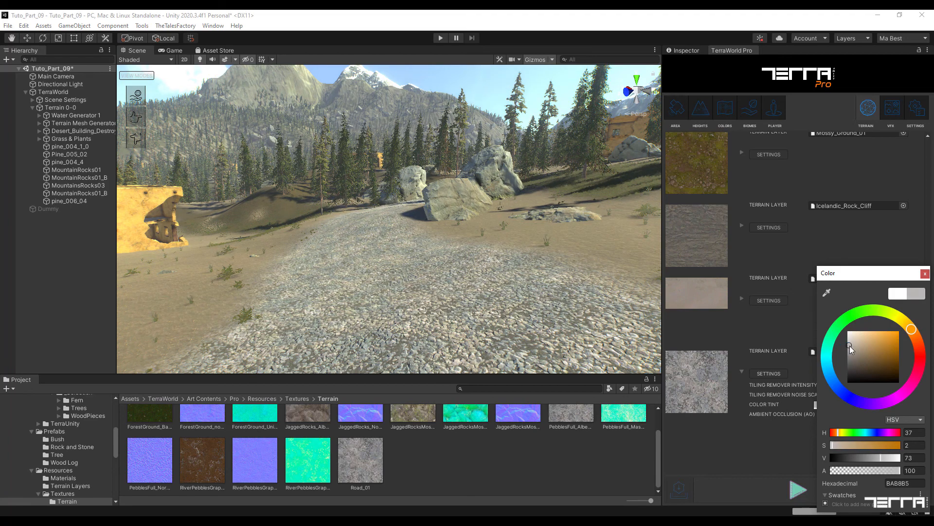
{"action": "left_click_drag", "start_coordinate": [850, 346], "coordinate": [850, 344]}
{"action": "left_click", "coordinate": [924, 274]}
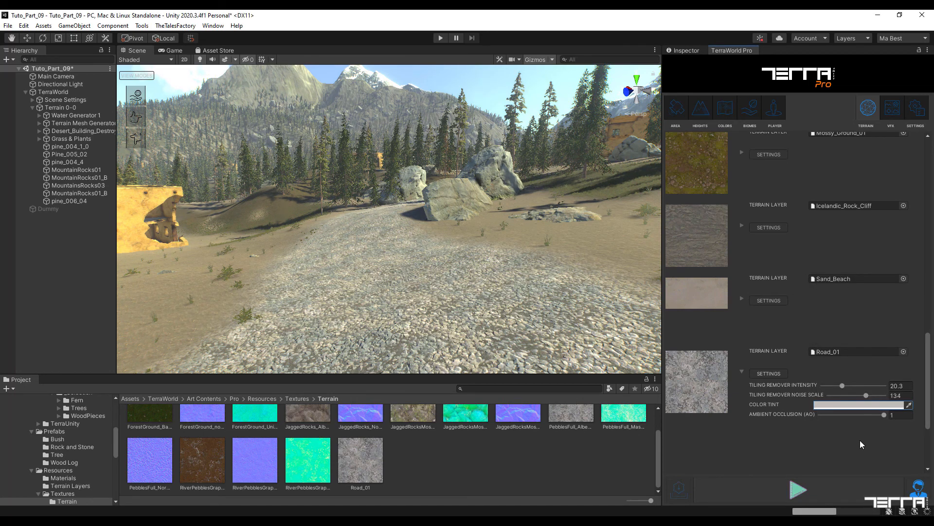
{"action": "left_click", "coordinate": [742, 371]}
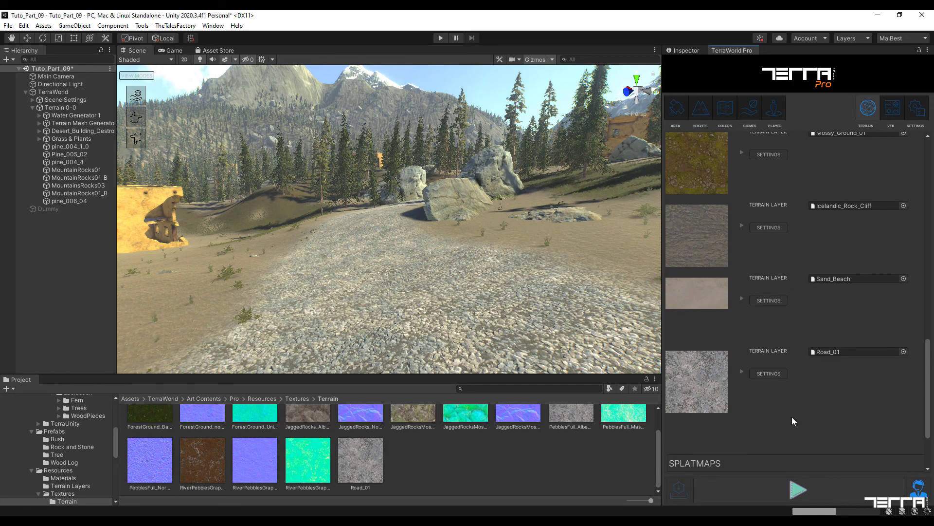
Paint a Road_01 side branch on Terrain 0-0 from the main road up the sandy mound near the yellow building.
{"action": "left_click_drag", "start_coordinate": [483, 267], "coordinate": [484, 340], "text": "alt"}
{"action": "right_click_drag", "start_coordinate": [484, 340], "coordinate": [462, 321]}
{"action": "key", "text": "w"}
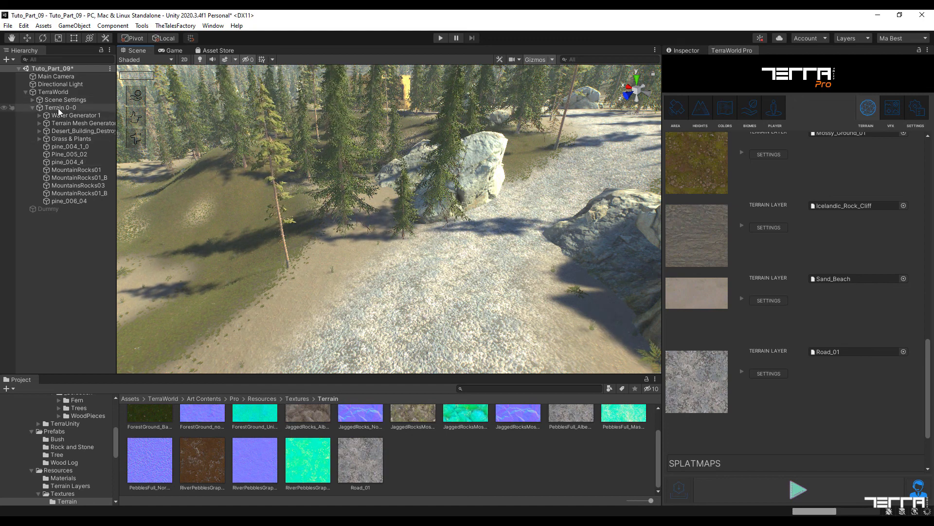
{"action": "left_click", "coordinate": [57, 108]}
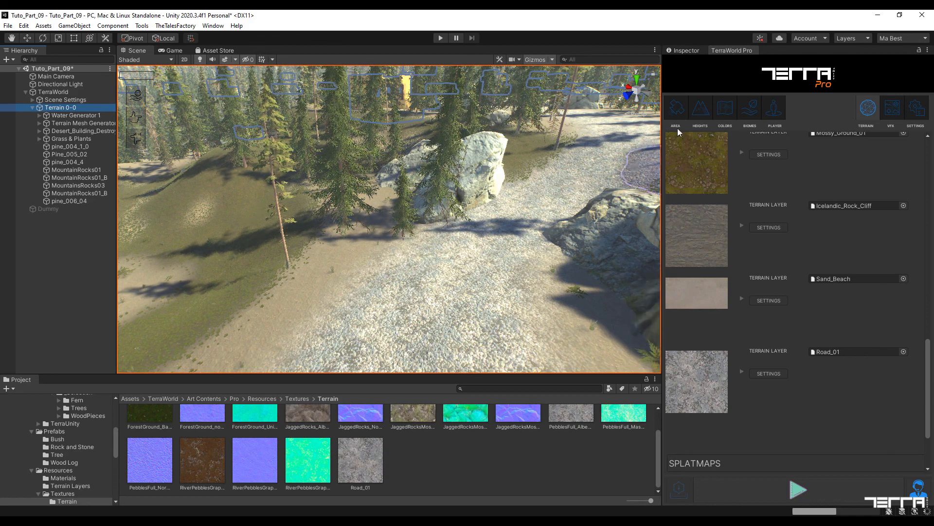
{"action": "left_click", "coordinate": [686, 50]}
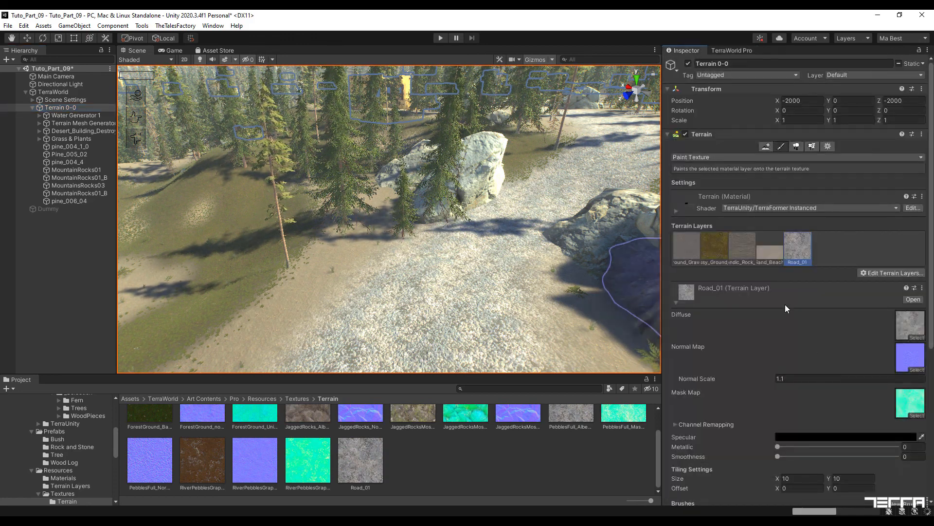
{"action": "left_click_drag", "start_coordinate": [381, 278], "coordinate": [374, 277], "text": "alt"}
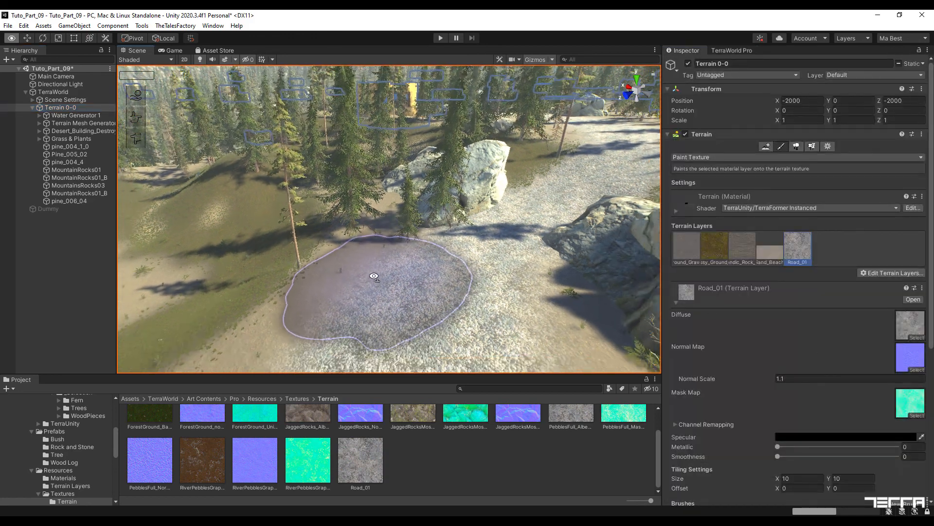
{"action": "key", "text": "s"}
{"action": "right_click_drag", "start_coordinate": [374, 276], "coordinate": [375, 276]}
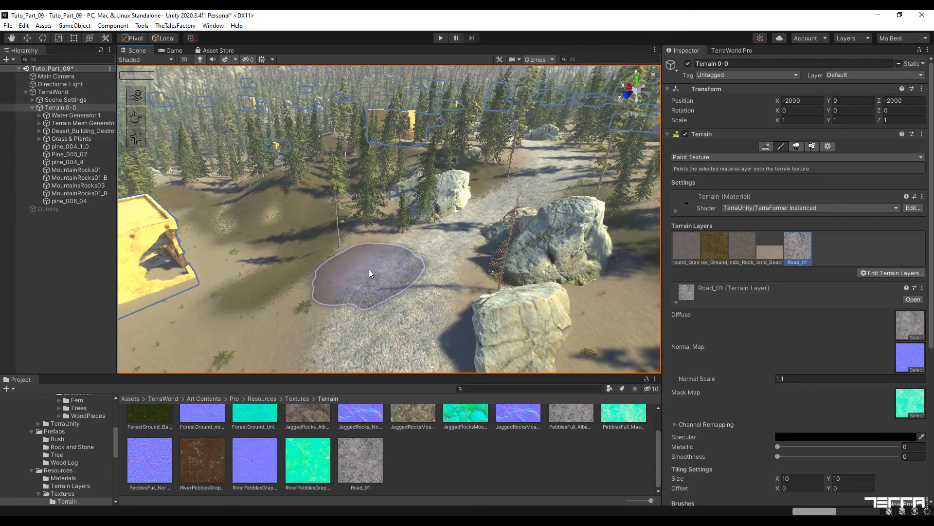
{"action": "mouse_move", "coordinate": [369, 273]}
{"action": "left_mouse_down"}
{"action": "mouse_move", "coordinate": [375, 265]}
{"action": "mouse_move", "coordinate": [350, 248]}
{"action": "mouse_move", "coordinate": [296, 232]}
{"action": "mouse_move", "coordinate": [284, 189]}
{"action": "left_mouse_up"}
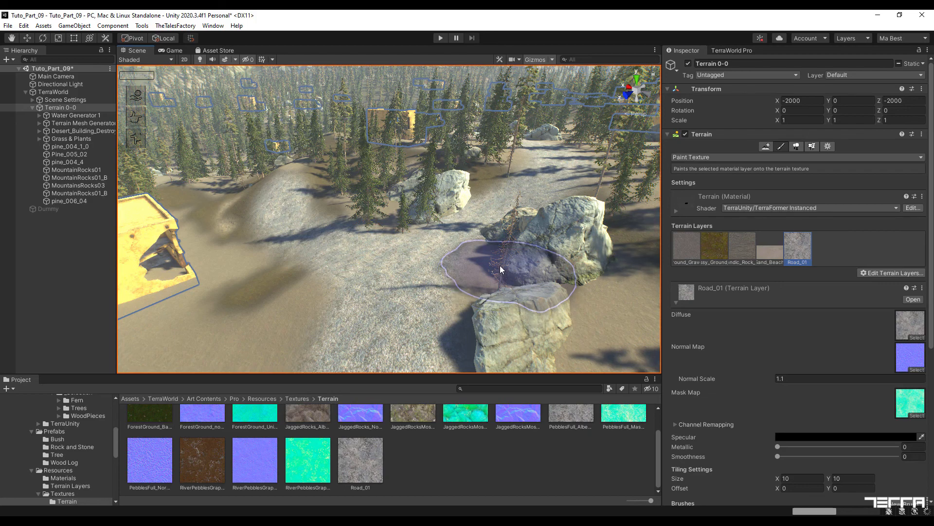
{"action": "mouse_move", "coordinate": [419, 224]}
{"action": "right_mouse_down"}
{"action": "mouse_move", "coordinate": [345, 193]}
{"action": "mouse_move", "coordinate": [372, 214]}
{"action": "mouse_move", "coordinate": [380, 234]}
{"action": "mouse_move", "coordinate": [371, 240]}
{"action": "mouse_move", "coordinate": [472, 238]}
{"action": "mouse_move", "coordinate": [471, 230]}
{"action": "mouse_move", "coordinate": [484, 242]}
{"action": "right_mouse_up"}
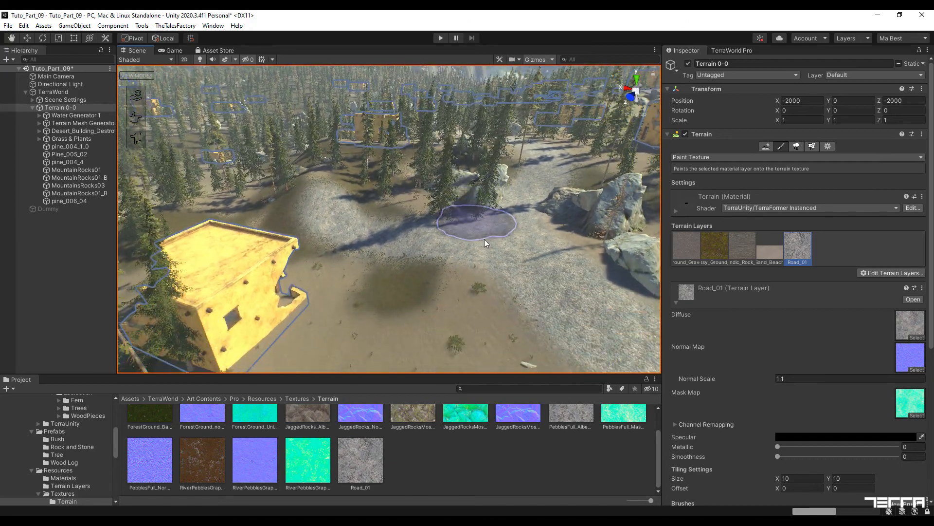
{"action": "left_click", "coordinate": [570, 452]}
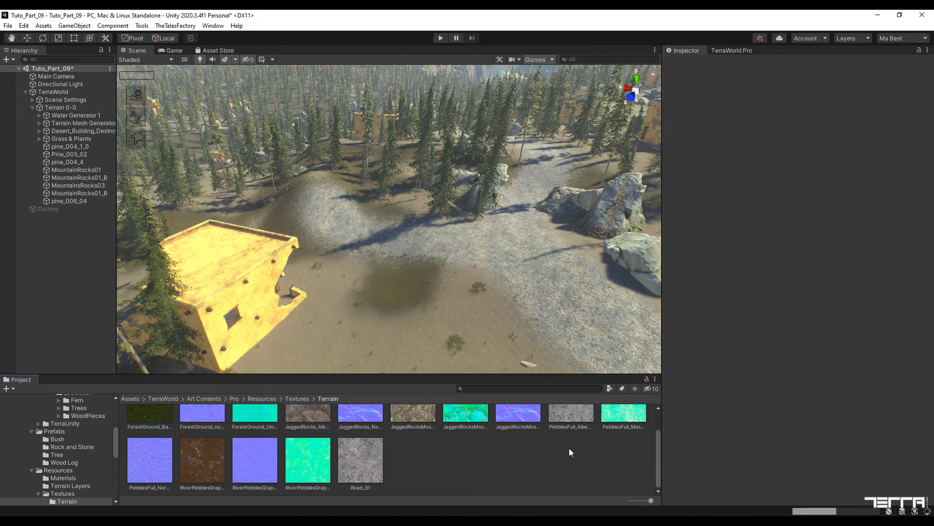
Undo the last two actions so Terrain 0-0 is selected again with its Road_01 paint layer.
{"action": "key", "text": "ctrl+z"}
{"action": "key", "text": "ctrl+z"}
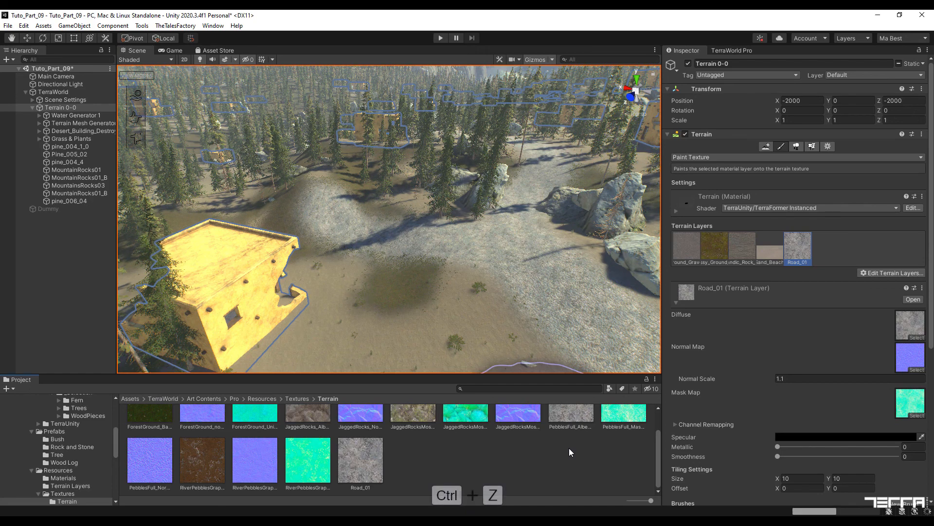
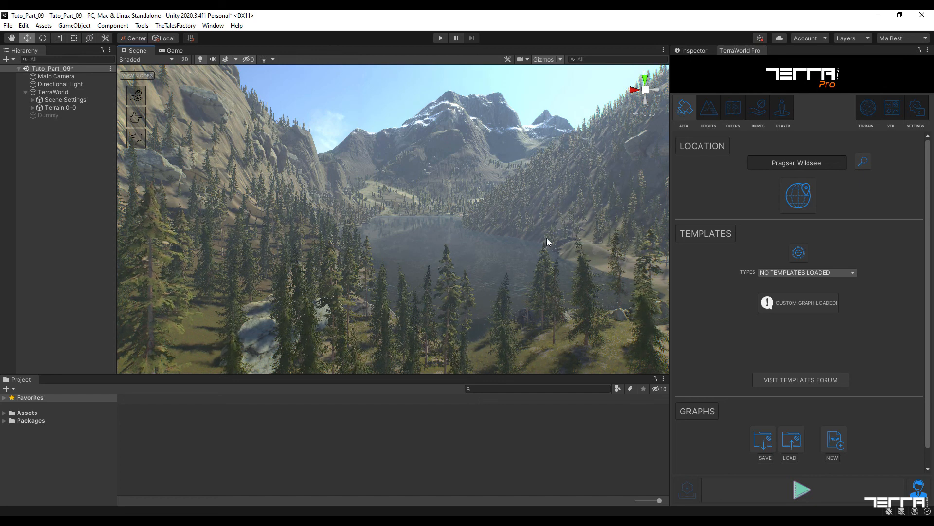
Open TerraWorld Pro's VFX settings and switch all VFX off and back on to compare the scene.
{"action": "left_click", "coordinate": [891, 111]}
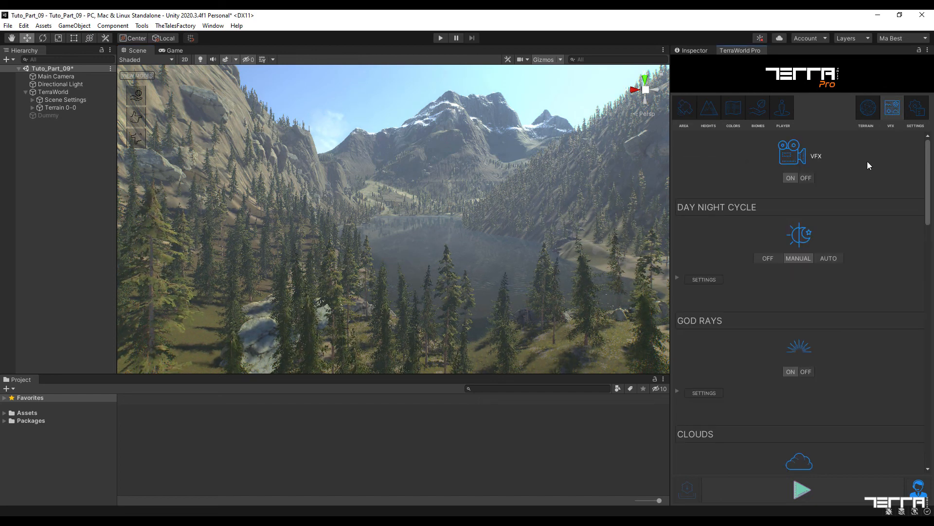
{"action": "left_click", "coordinate": [807, 178]}
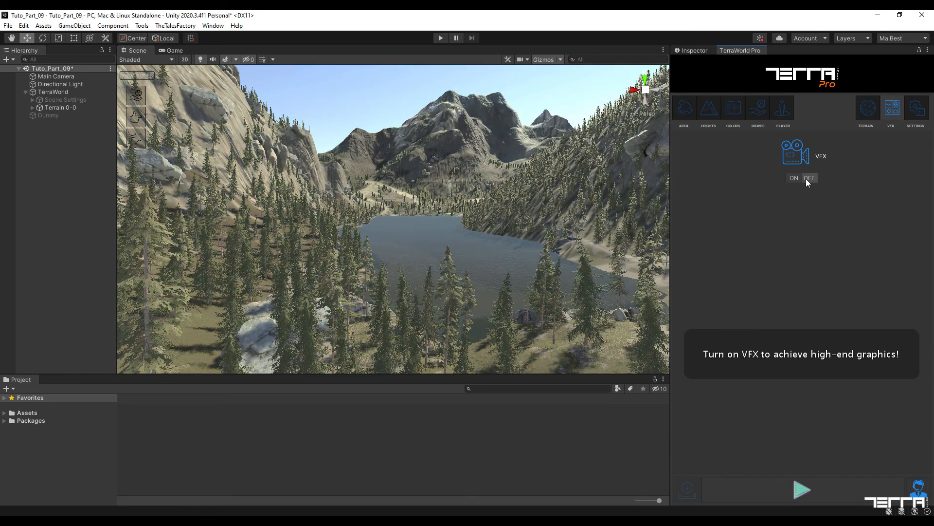
{"action": "left_click", "coordinate": [794, 178]}
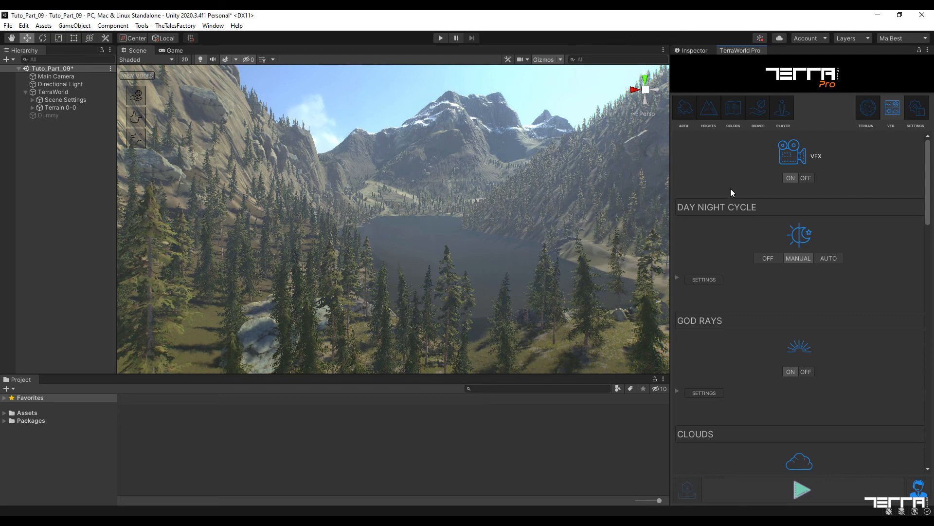
Set the manual day night cycle's sun elevation to 157 and keep its azimuth at 60.
{"action": "left_click", "coordinate": [678, 277]}
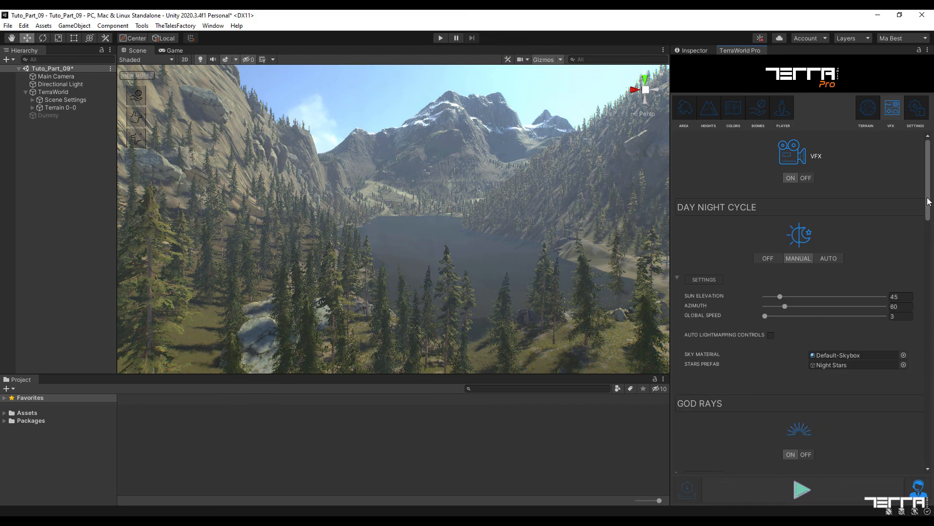
{"action": "left_click_drag", "start_coordinate": [928, 201], "coordinate": [930, 218]}
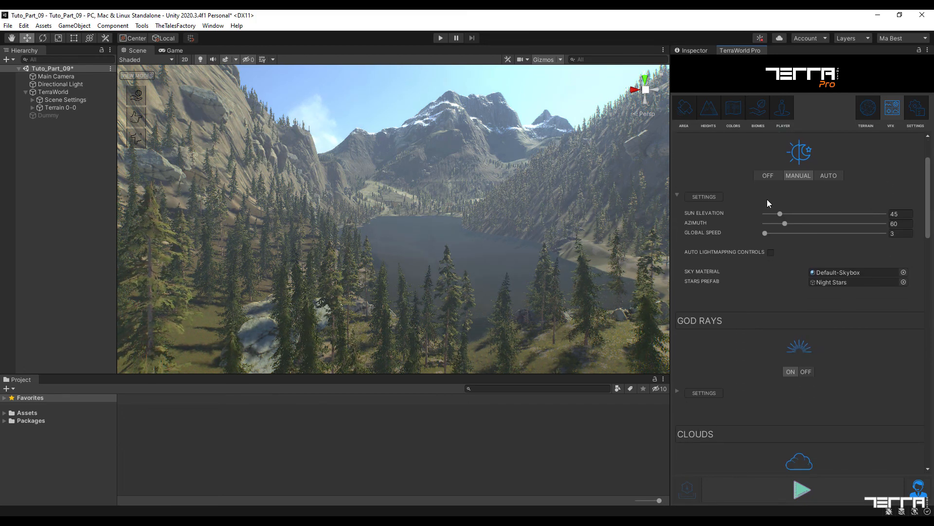
{"action": "mouse_move", "coordinate": [781, 213]}
{"action": "left_mouse_down"}
{"action": "mouse_move", "coordinate": [824, 217]}
{"action": "mouse_move", "coordinate": [788, 225]}
{"action": "mouse_move", "coordinate": [831, 229]}
{"action": "mouse_move", "coordinate": [780, 226]}
{"action": "left_mouse_up"}
{"action": "left_click", "coordinate": [903, 225]}
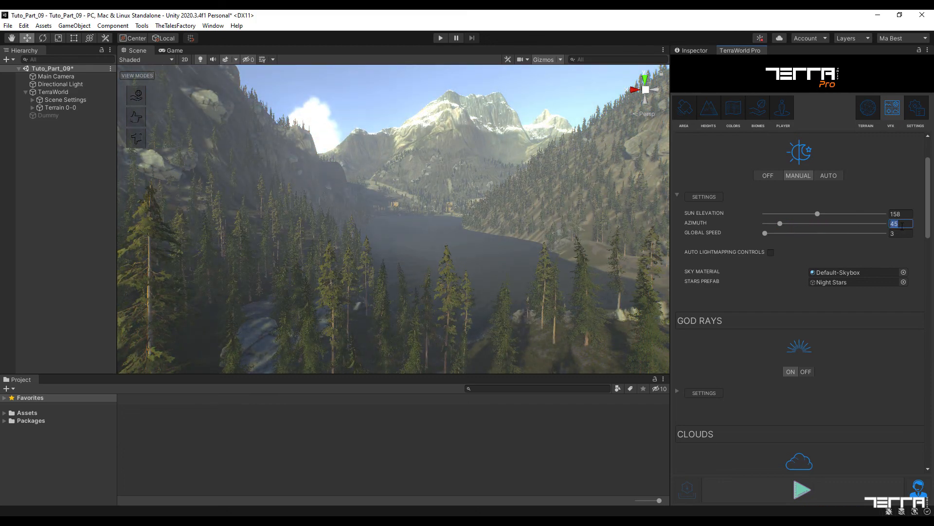
{"action": "type", "text": "60"}
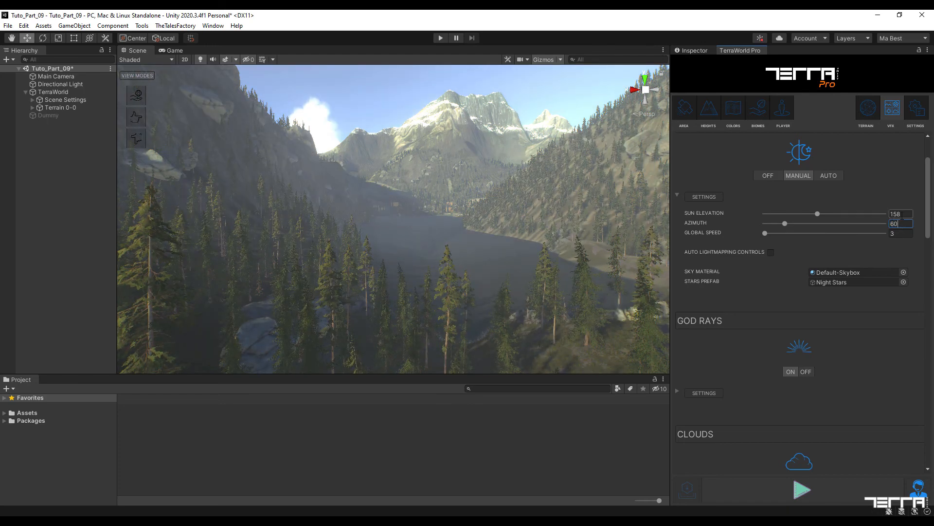
{"action": "type", "text": "157"}
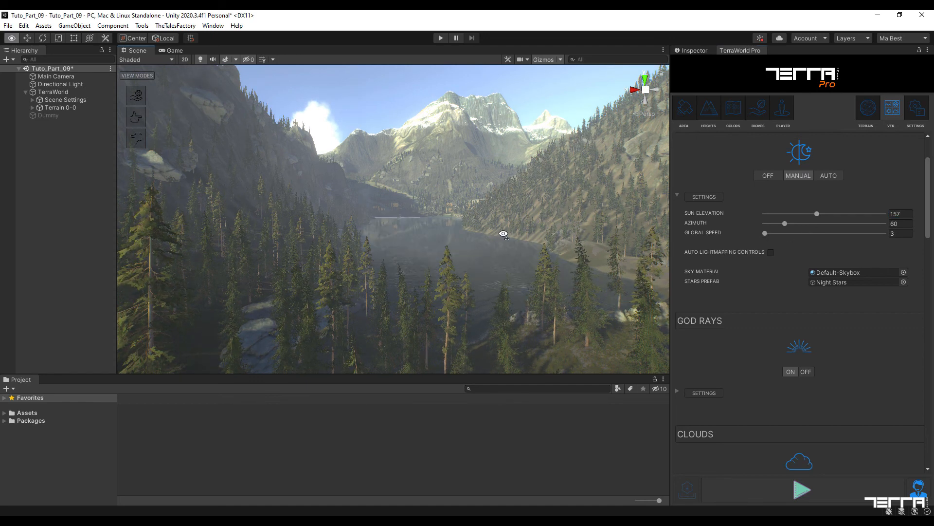
Try a day night cycle global speed of 493, set it to 10, and collapse the cycle's settings.
{"action": "mouse_move", "coordinate": [499, 239]}
{"action": "right_mouse_down"}
{"action": "mouse_move", "coordinate": [764, 230]}
{"action": "mouse_move", "coordinate": [758, 218]}
{"action": "mouse_move", "coordinate": [717, 216]}
{"action": "mouse_move", "coordinate": [548, 225]}
{"action": "mouse_move", "coordinate": [486, 235]}
{"action": "mouse_move", "coordinate": [491, 241]}
{"action": "right_mouse_up"}
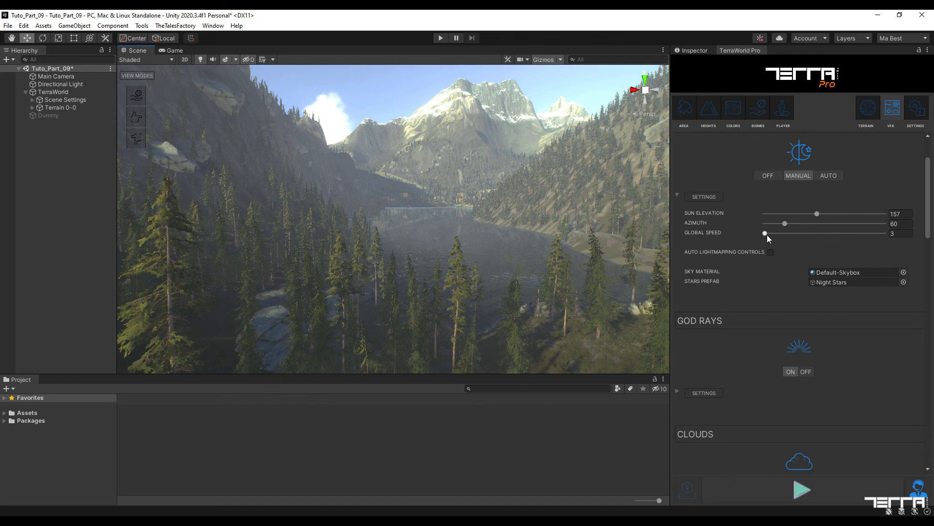
{"action": "left_click_drag", "start_coordinate": [768, 235], "coordinate": [784, 235]}
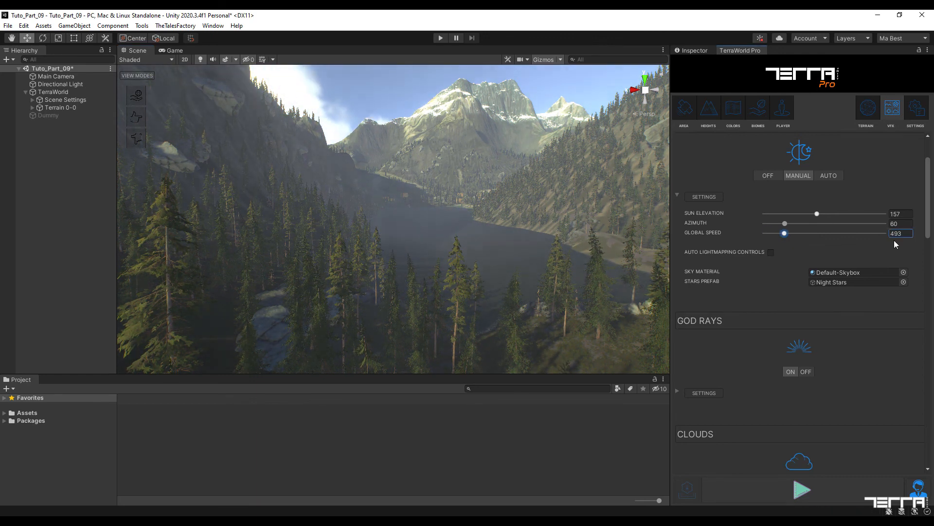
{"action": "left_click", "coordinate": [908, 234]}
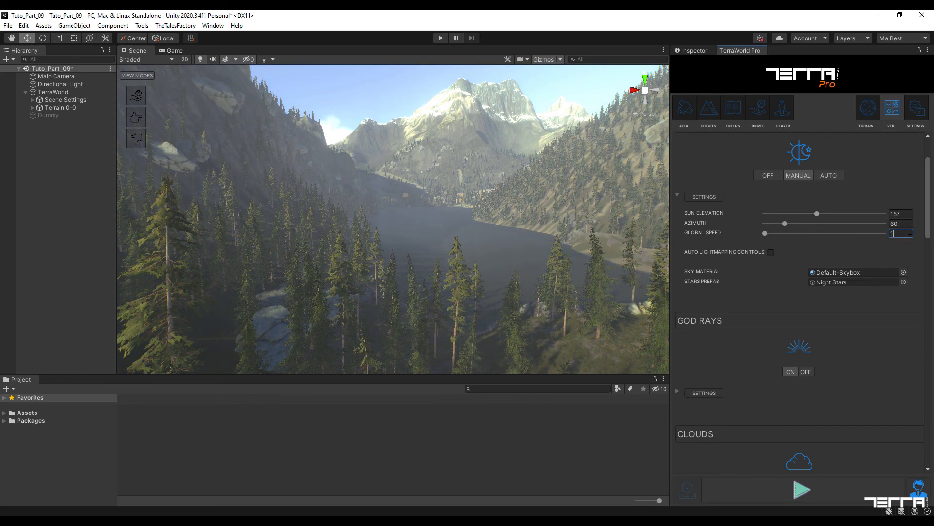
{"action": "type", "text": "10"}
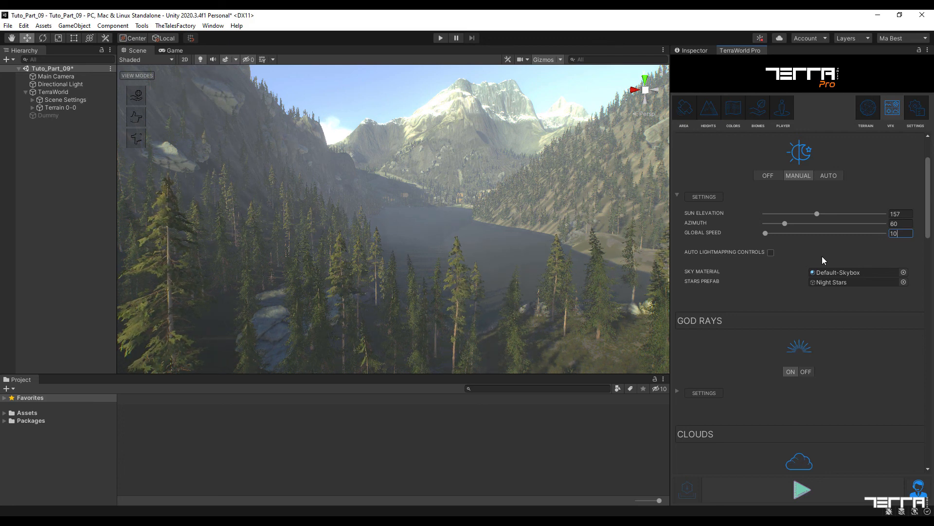
{"action": "left_click", "coordinate": [677, 195]}
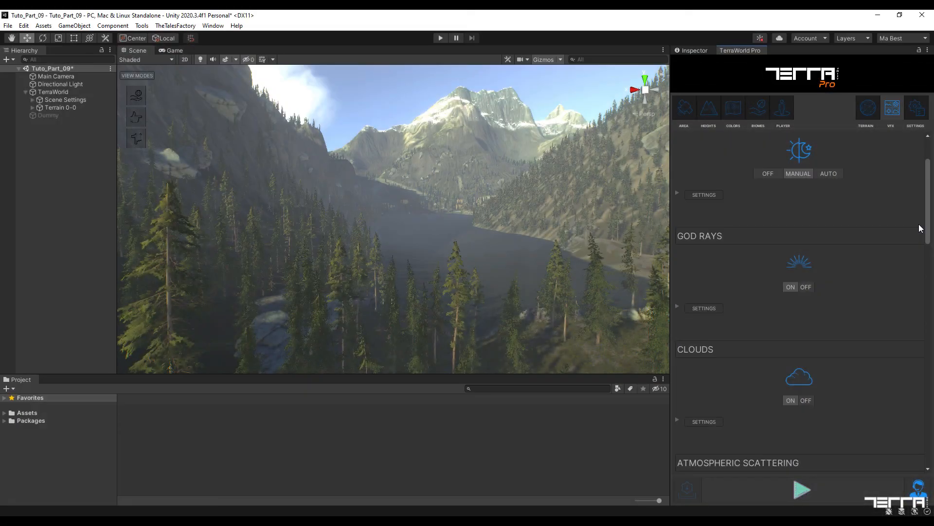
Try other god rays weight, decay and exposure values among the trees near the yellow building, and restore 0.07, 1 and 1.
{"action": "right_click_drag", "start_coordinate": [571, 309], "coordinate": [597, 313]}
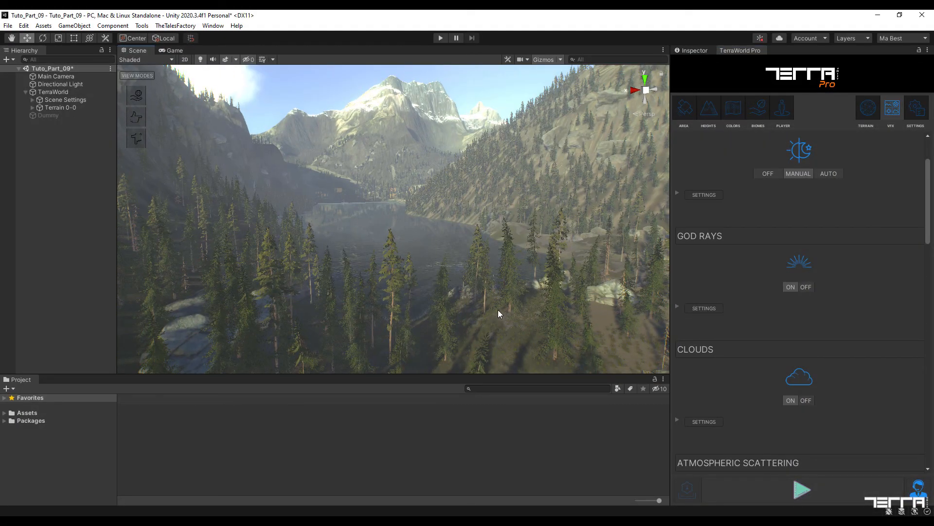
{"action": "right_click_drag", "start_coordinate": [498, 313], "coordinate": [388, 282]}
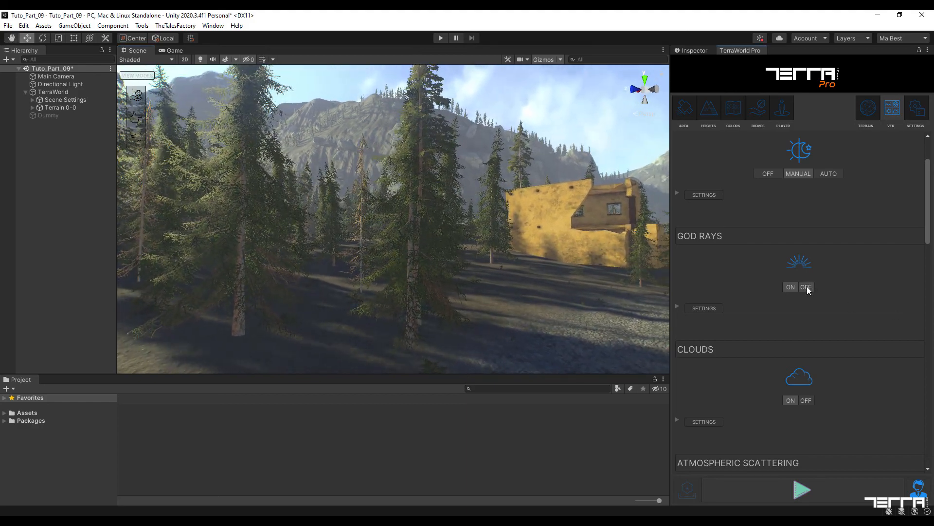
{"action": "left_click", "coordinate": [677, 308]}
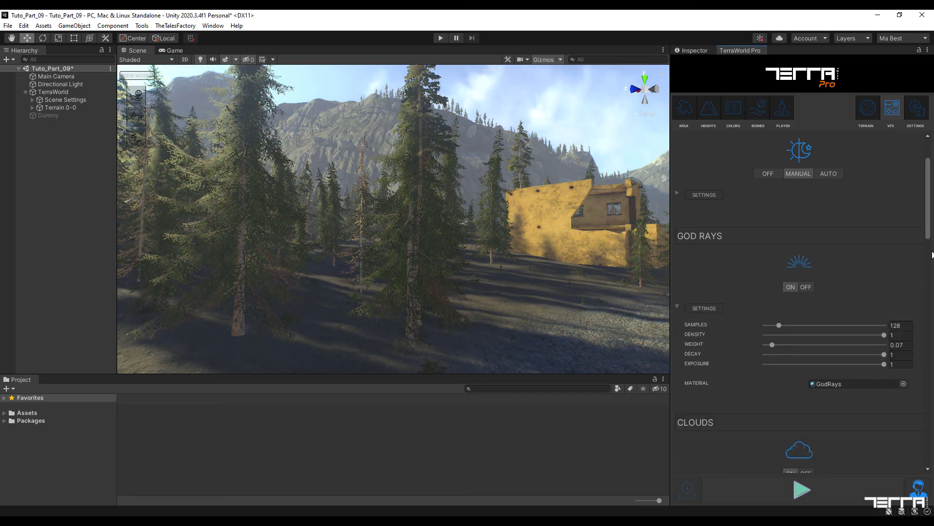
{"action": "left_click_drag", "start_coordinate": [931, 237], "coordinate": [932, 257]}
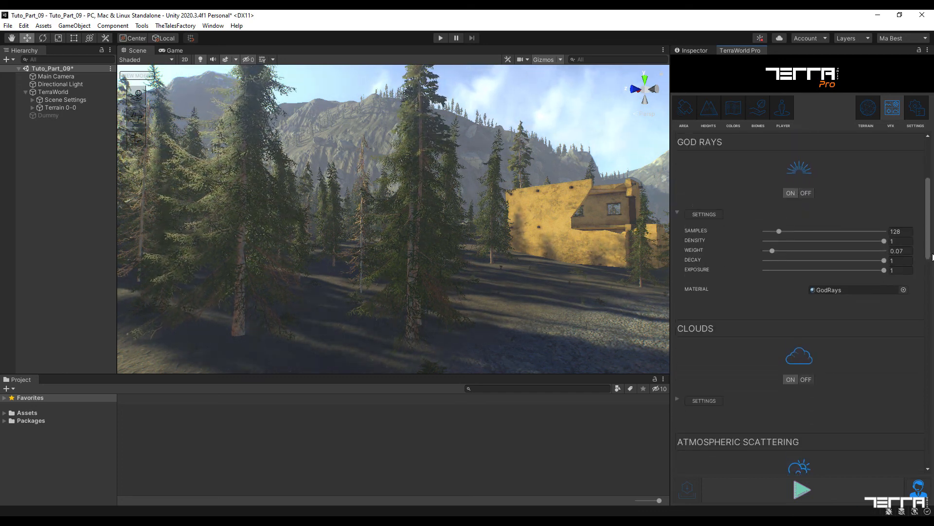
{"action": "left_click", "coordinate": [773, 251]}
{"action": "mouse_move", "coordinate": [833, 255]}
{"action": "left_mouse_down"}
{"action": "mouse_move", "coordinate": [863, 256]}
{"action": "mouse_move", "coordinate": [816, 256]}
{"action": "left_mouse_up"}
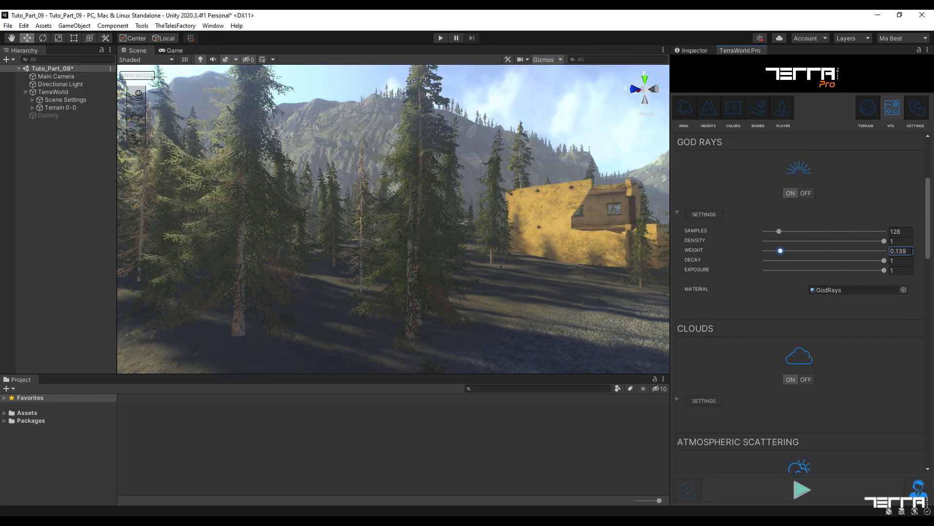
{"action": "left_click", "coordinate": [902, 251]}
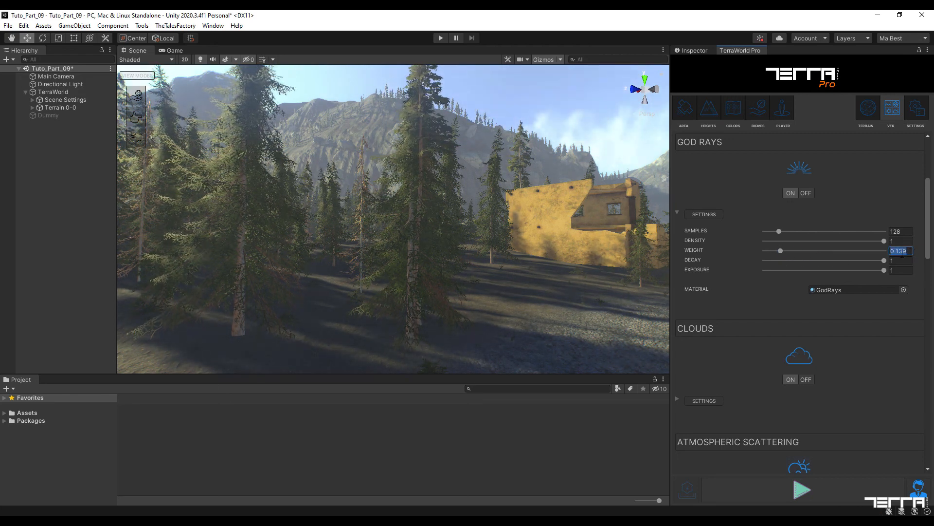
{"action": "type", "text": "0.07"}
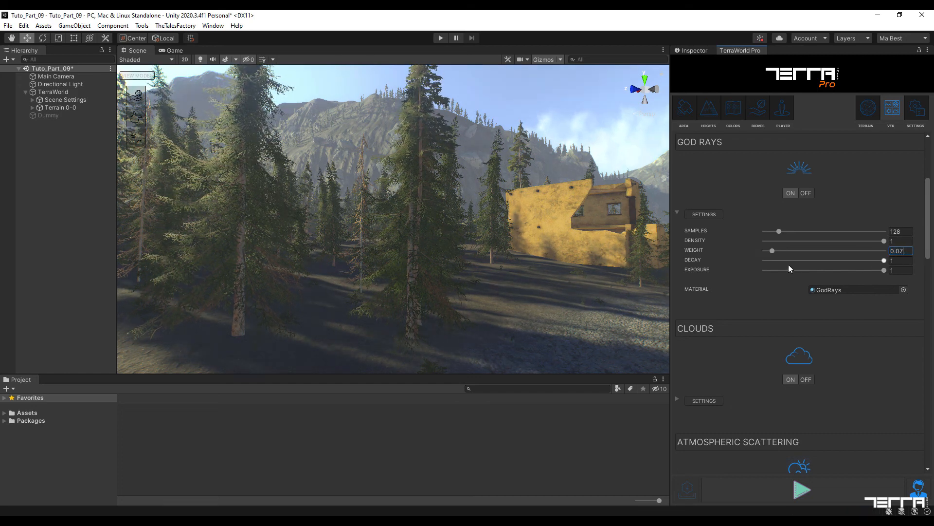
{"action": "left_click_drag", "start_coordinate": [884, 261], "coordinate": [900, 282]}
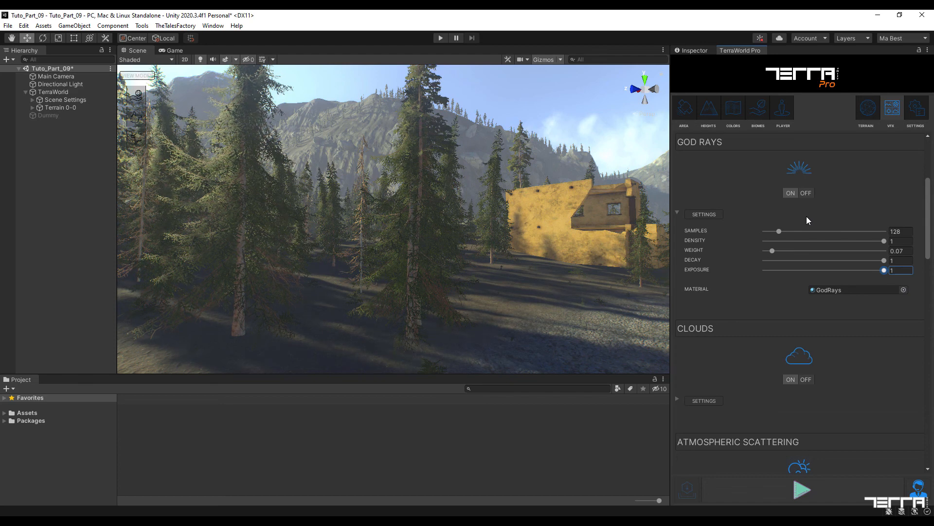
{"action": "left_click", "coordinate": [678, 213]}
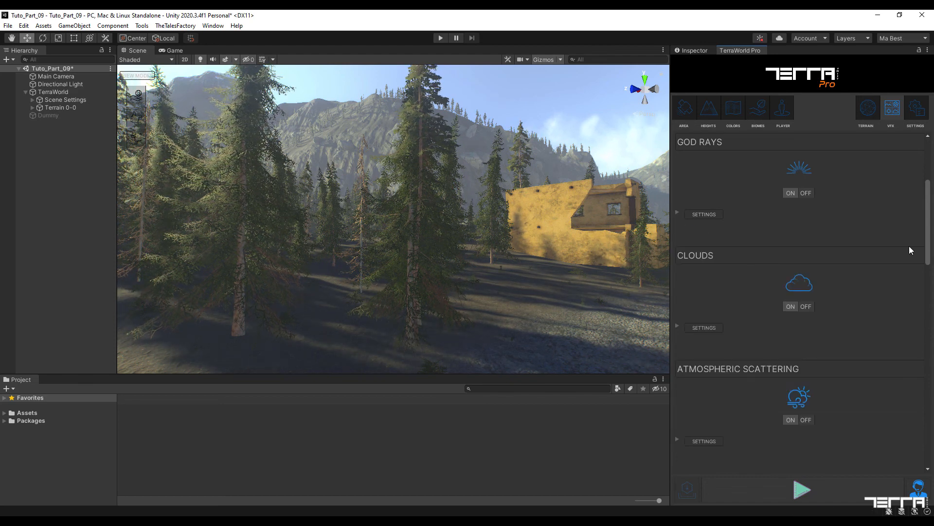
Switch the clouds off and back on while viewing the sky over the lake to compare the effect.
{"action": "scroll", "coordinate": [872, 250], "scroll_direction": "down", "scroll_amount": 3}
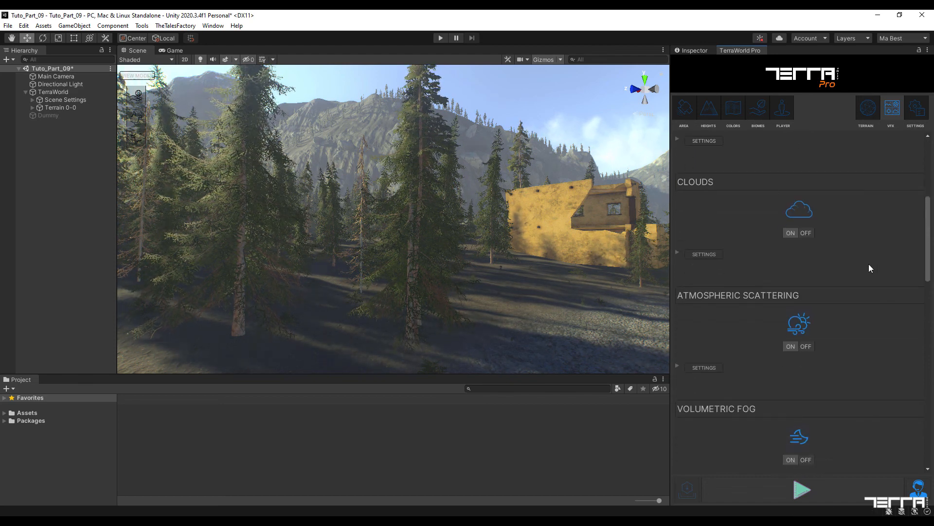
{"action": "right_click_drag", "start_coordinate": [518, 258], "coordinate": [614, 263]}
{"action": "key", "text": "e"}
{"action": "key", "text": "w"}
{"action": "right_click_drag", "start_coordinate": [645, 262], "coordinate": [599, 257]}
{"action": "key", "text": "w"}
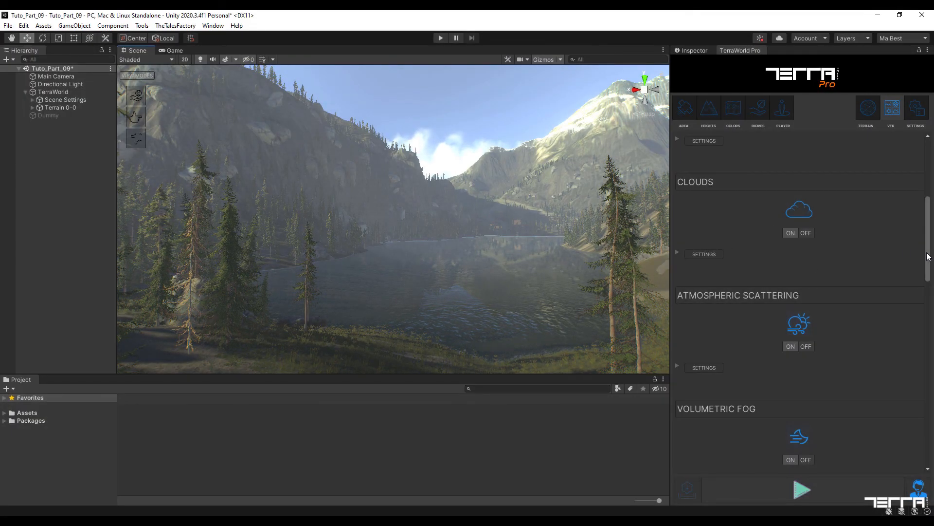
{"action": "left_click_drag", "start_coordinate": [928, 256], "coordinate": [929, 266]}
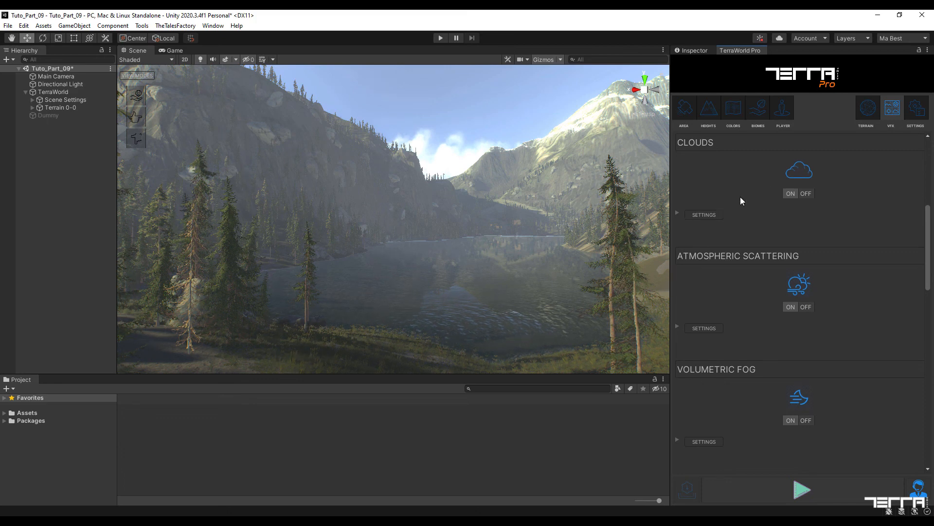
{"action": "left_click", "coordinate": [806, 194]}
{"action": "left_click", "coordinate": [792, 194]}
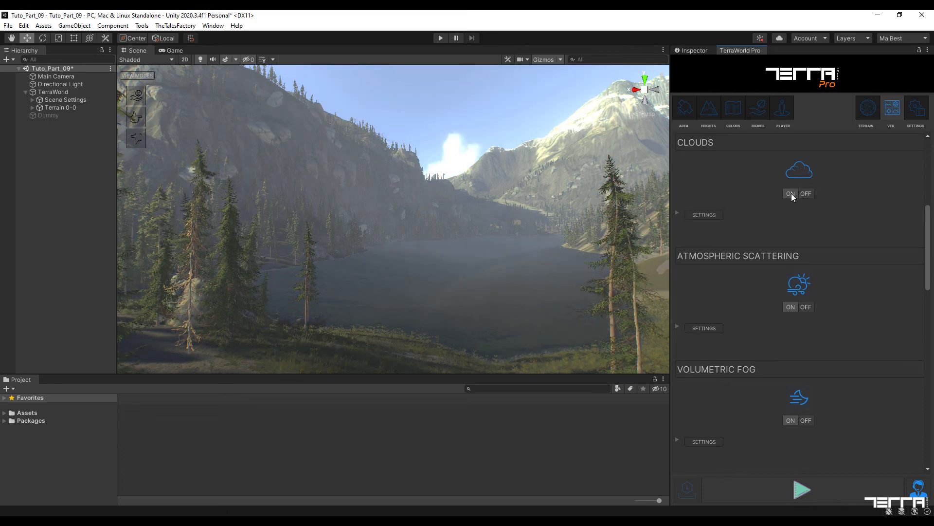
Try a lower cloud altitude and restore it to 5000.
{"action": "right_click_drag", "start_coordinate": [632, 293], "coordinate": [632, 283]}
{"action": "left_click", "coordinate": [678, 212]}
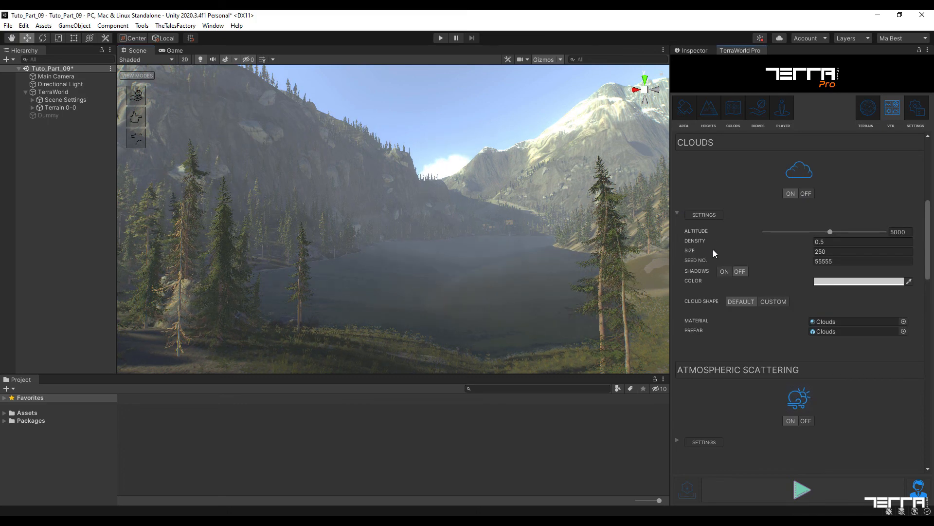
{"action": "left_click_drag", "start_coordinate": [831, 232], "coordinate": [804, 238]}
{"action": "left_click", "coordinate": [902, 230]}
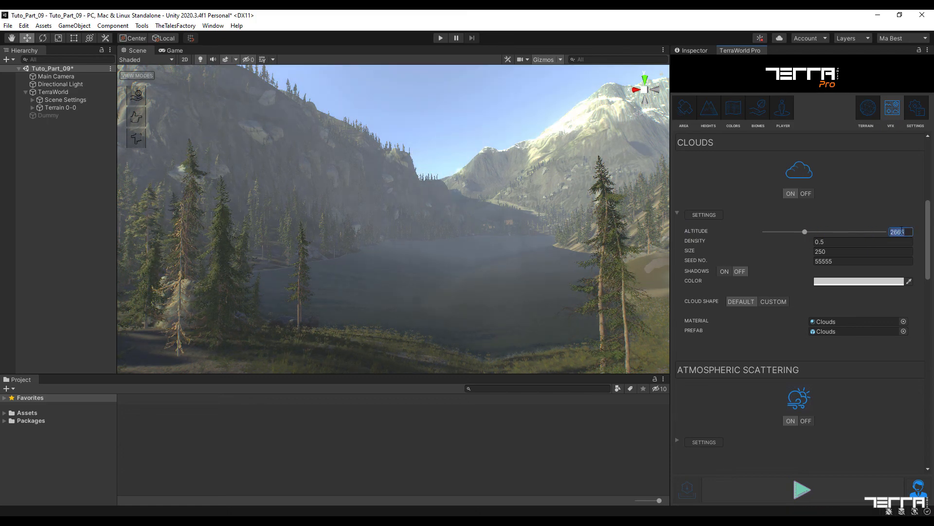
{"action": "type", "text": "5000"}
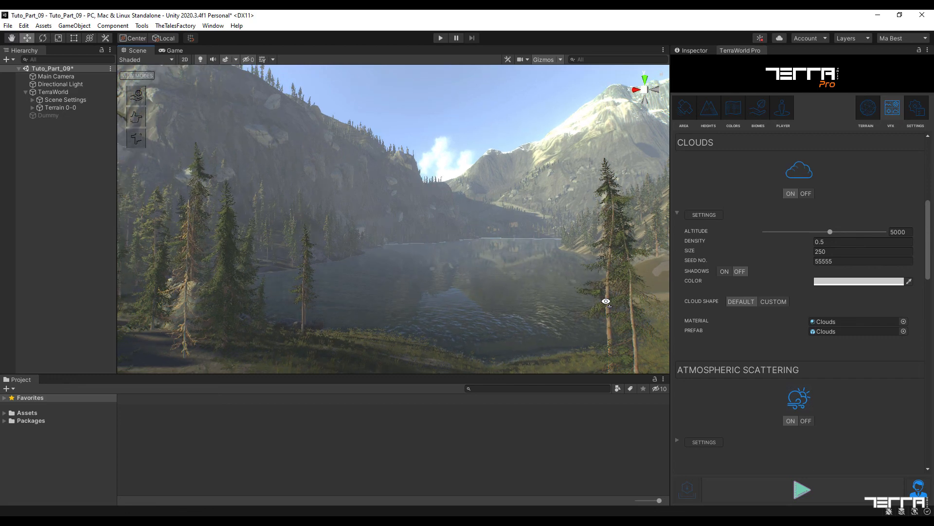
Set the cloud size to 500.
{"action": "left_click", "coordinate": [833, 248]}
{"action": "left_click", "coordinate": [830, 245]}
{"action": "left_click", "coordinate": [830, 250]}
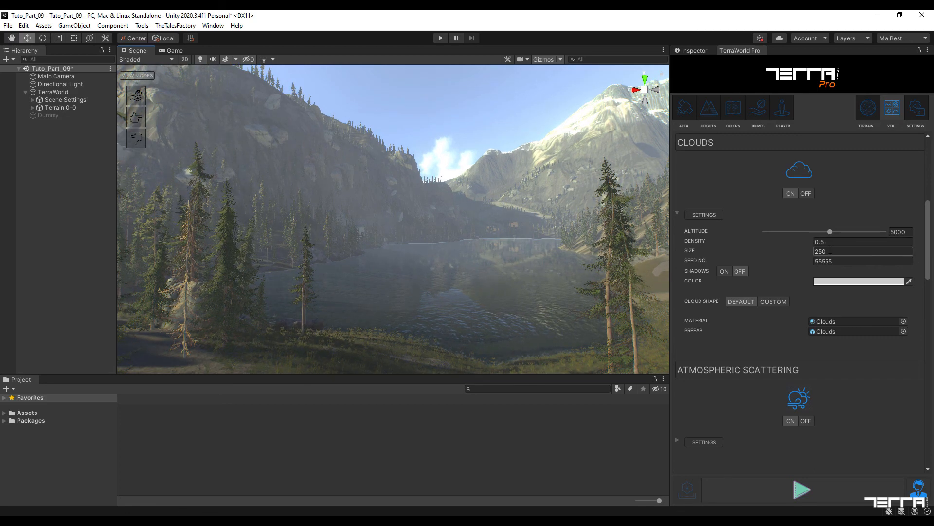
{"action": "left_click", "coordinate": [824, 242]}
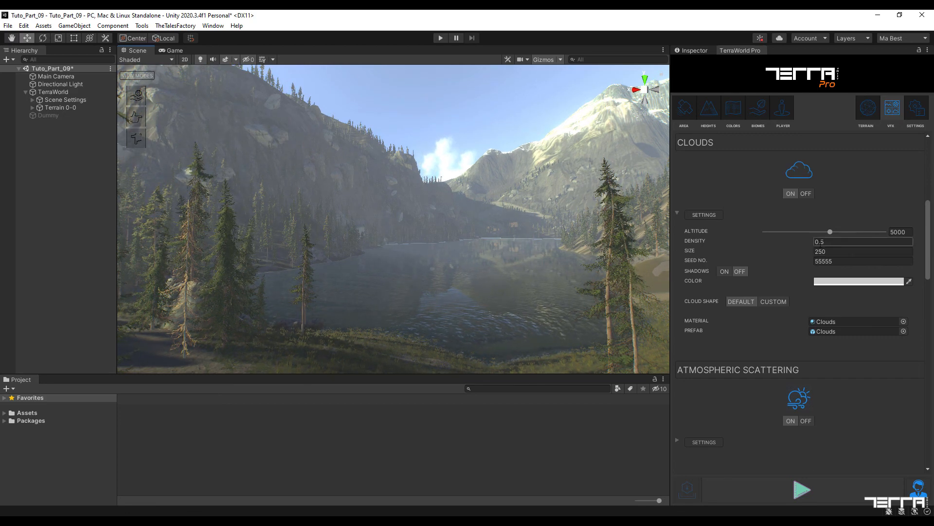
{"action": "mouse_move", "coordinate": [700, 241]}
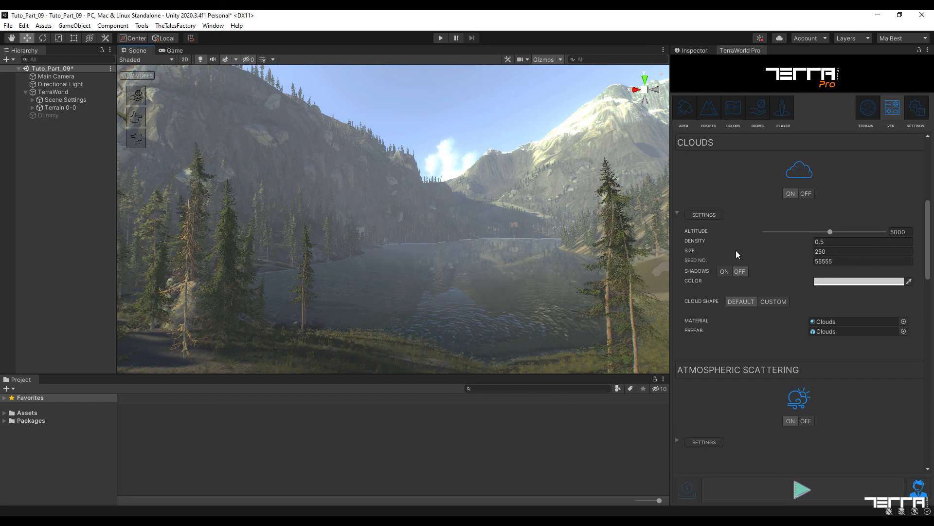
{"action": "left_click", "coordinate": [828, 253]}
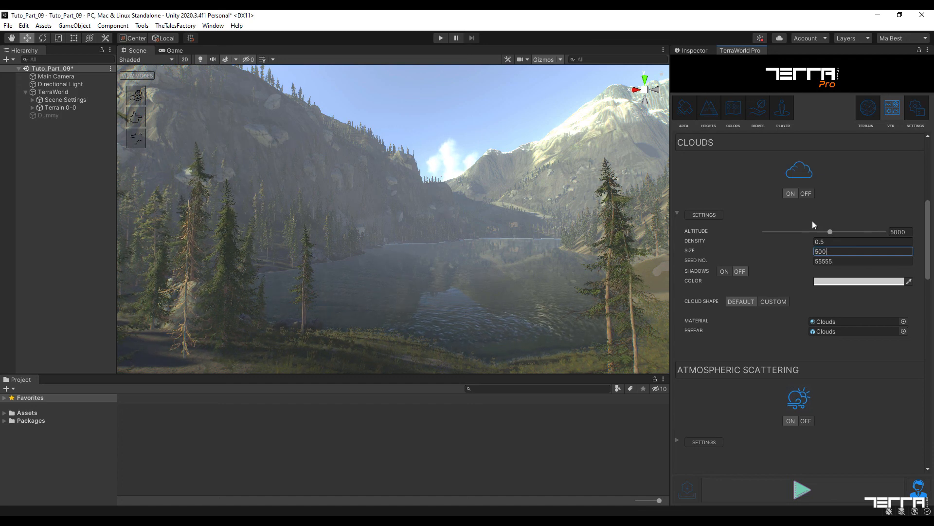
Try a cloud density of 1 with the size at 500, and restore the density to 0.5.
{"action": "type", "text": "500"}
{"action": "left_click", "coordinate": [825, 241]}
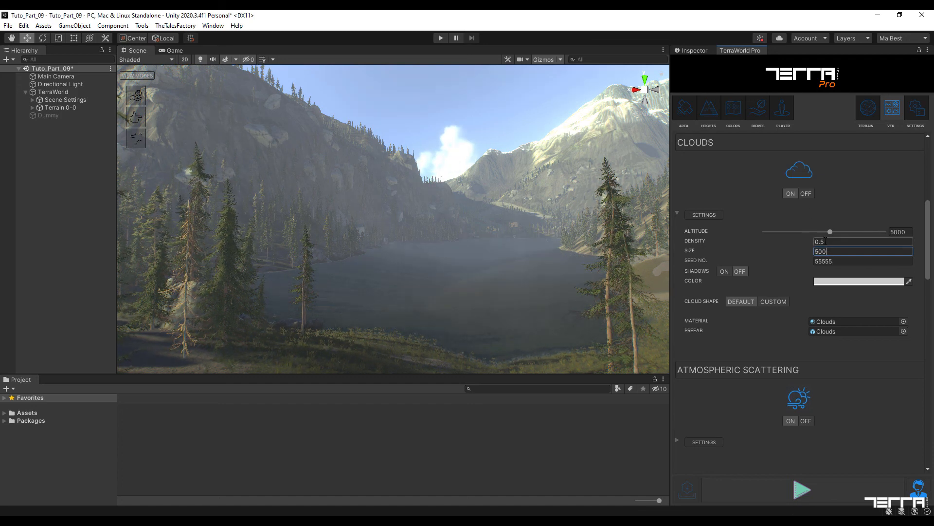
{"action": "double_click", "coordinate": [826, 242]}
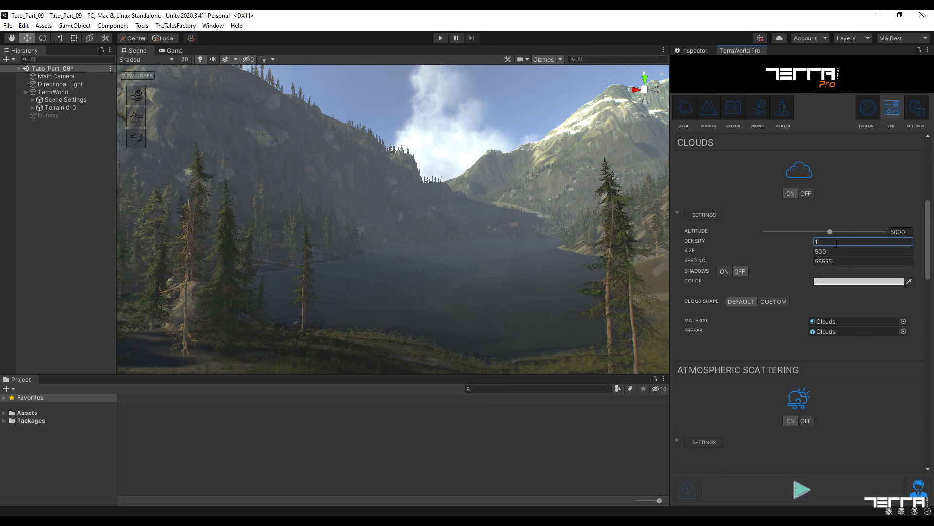
{"action": "key", "text": "BackSpace"}
{"action": "type", "text": "0.5"}
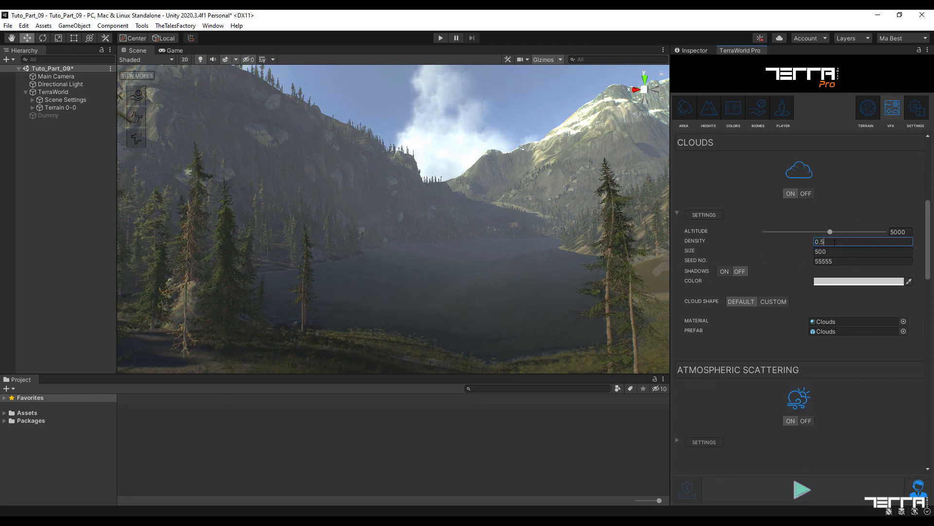
Set the cloud size to 250 and collapse the cloud settings.
{"action": "left_click", "coordinate": [836, 250]}
{"action": "type", "text": "250"}
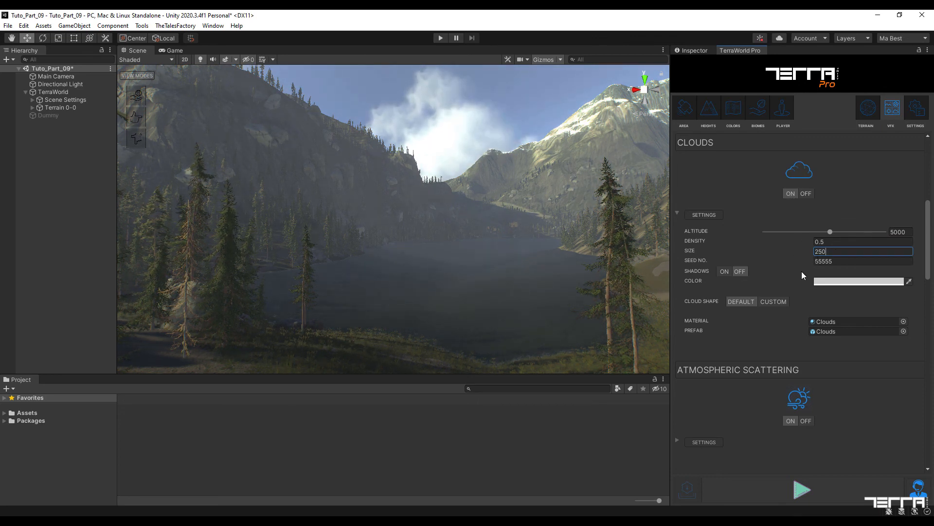
{"action": "left_click", "coordinate": [659, 291]}
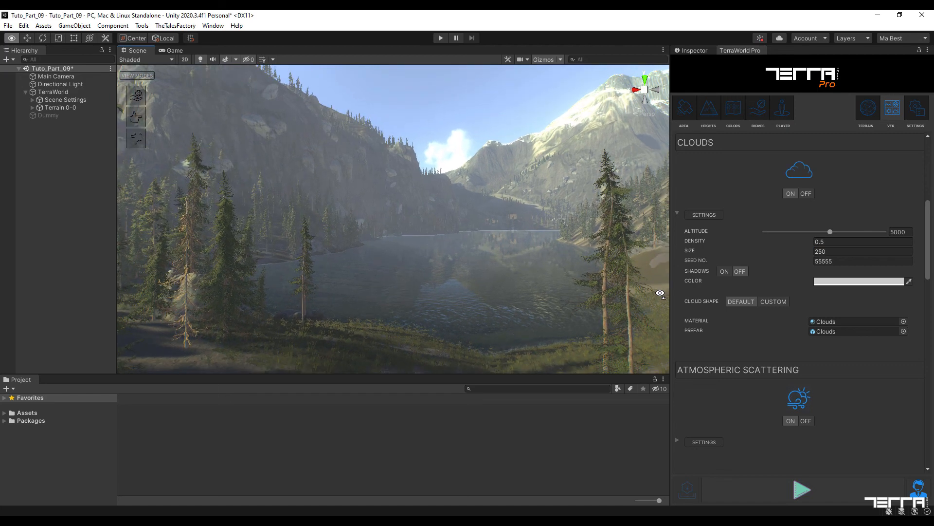
{"action": "scroll", "coordinate": [825, 271], "scroll_direction": "down", "scroll_amount": 3}
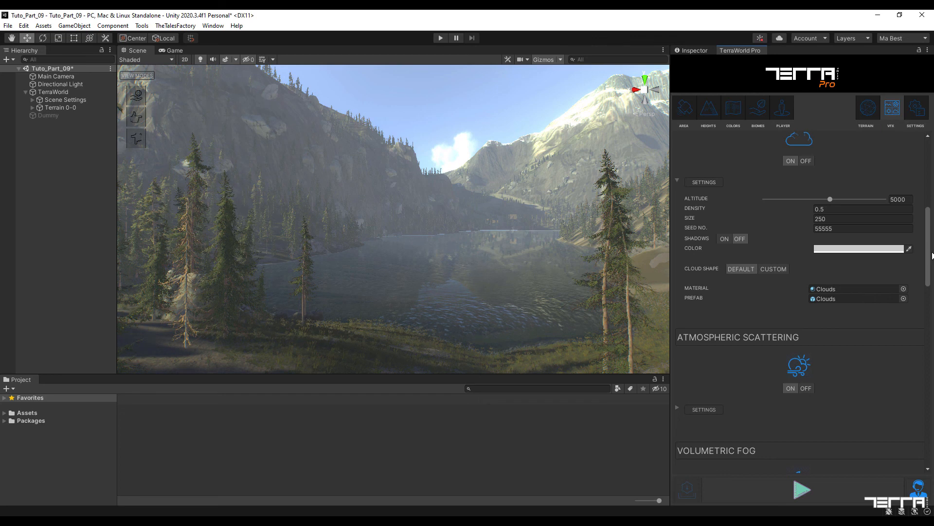
{"action": "left_click", "coordinate": [677, 181]}
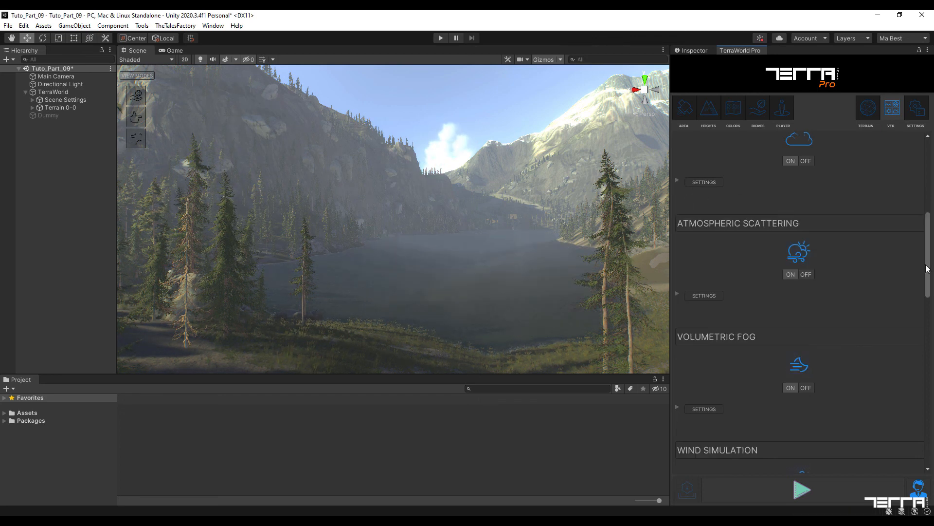
Switch atmospheric scattering off and back on while viewing the lake to compare the effect.
{"action": "left_click_drag", "start_coordinate": [927, 269], "coordinate": [933, 284]}
{"action": "left_click", "coordinate": [805, 205]}
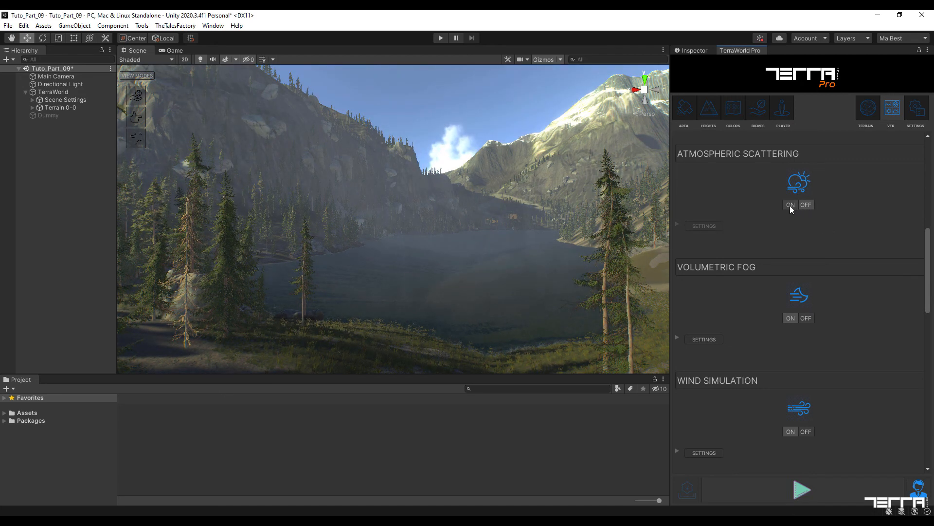
{"action": "mouse_move", "coordinate": [654, 231]}
{"action": "right_mouse_down"}
{"action": "mouse_move", "coordinate": [497, 228]}
{"action": "mouse_move", "coordinate": [658, 238]}
{"action": "right_mouse_up"}
{"action": "left_click", "coordinate": [789, 204]}
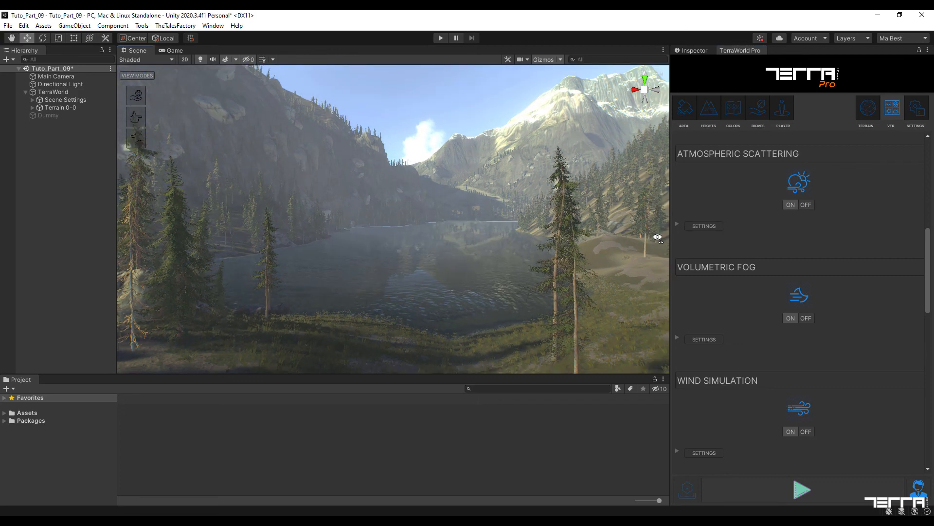
Expand the atmospheric scattering settings, try a higher aerial fog intensity and restore it to 1.7.
{"action": "left_click", "coordinate": [676, 224]}
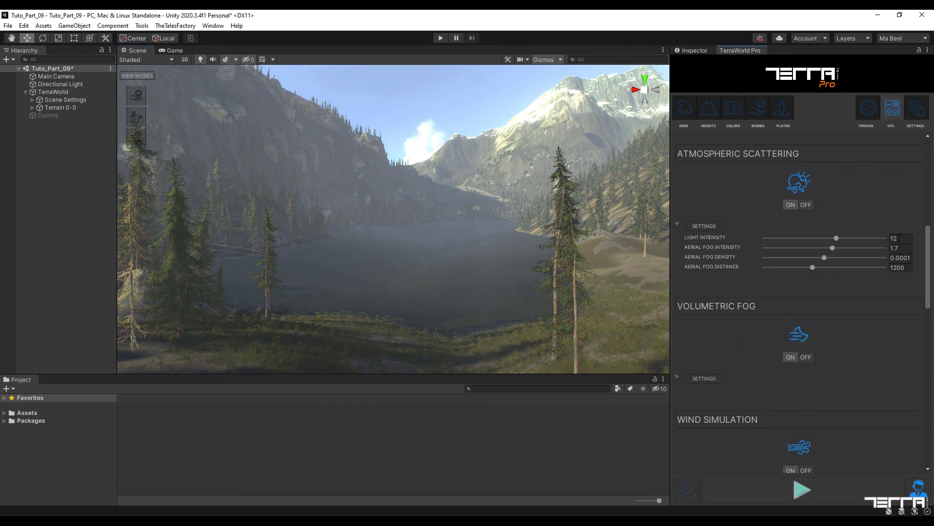
{"action": "scroll", "coordinate": [930, 242], "scroll_direction": "down", "scroll_amount": 3}
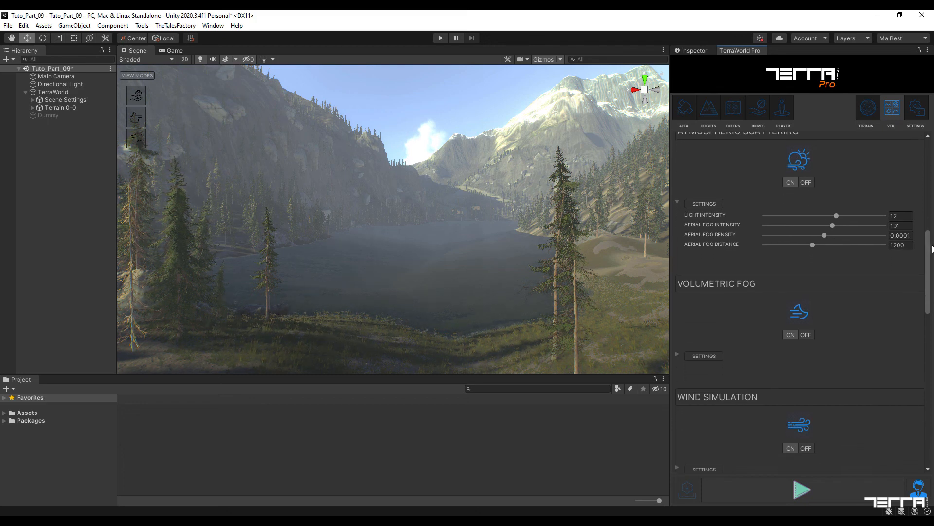
{"action": "left_click_drag", "start_coordinate": [833, 216], "coordinate": [856, 217]}
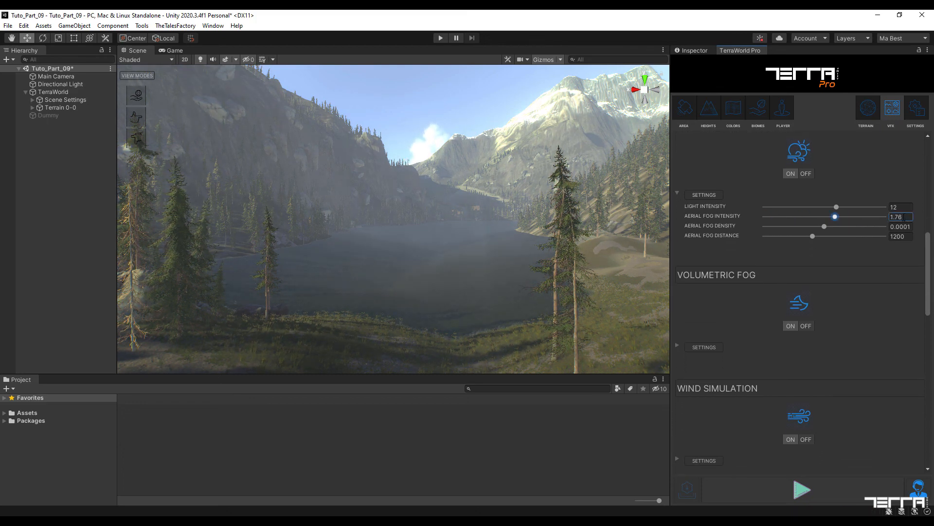
{"action": "left_click", "coordinate": [903, 217]}
{"action": "type", "text": "1.7"}
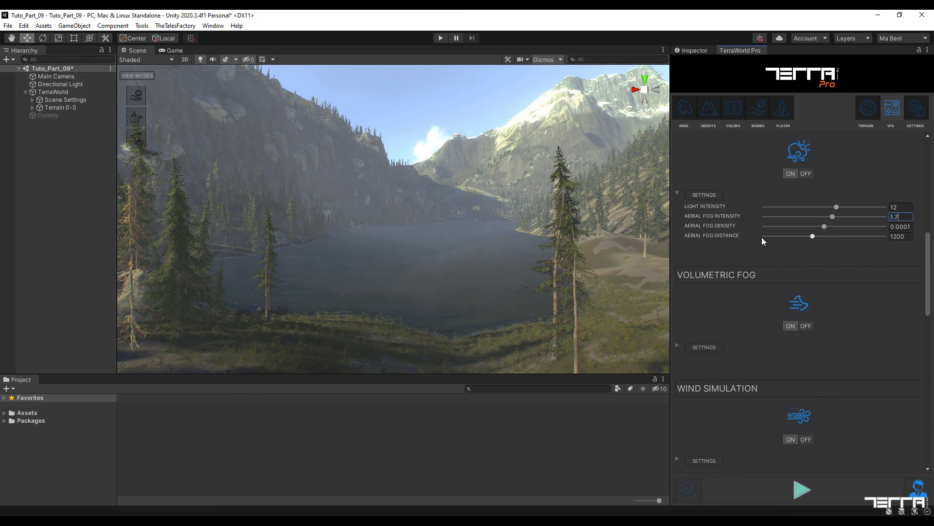
Try an aerial fog distance of 1000 with other light and aerial fog intensities, and restore 1200, 12 and 1.7.
{"action": "left_click_drag", "start_coordinate": [811, 234], "coordinate": [758, 235]}
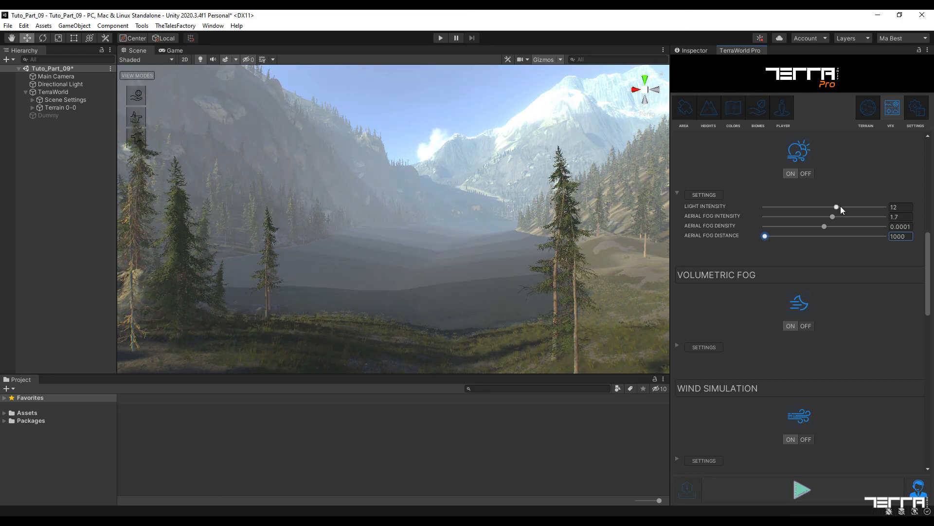
{"action": "mouse_move", "coordinate": [834, 207]}
{"action": "left_mouse_down"}
{"action": "mouse_move", "coordinate": [767, 214]}
{"action": "mouse_move", "coordinate": [831, 215]}
{"action": "left_mouse_up"}
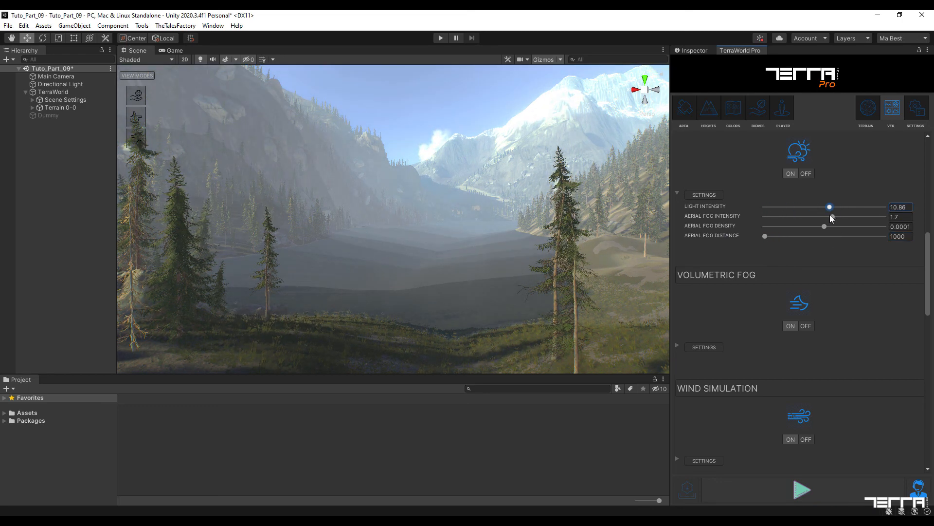
{"action": "left_click", "coordinate": [909, 208]}
{"action": "type", "text": "12"}
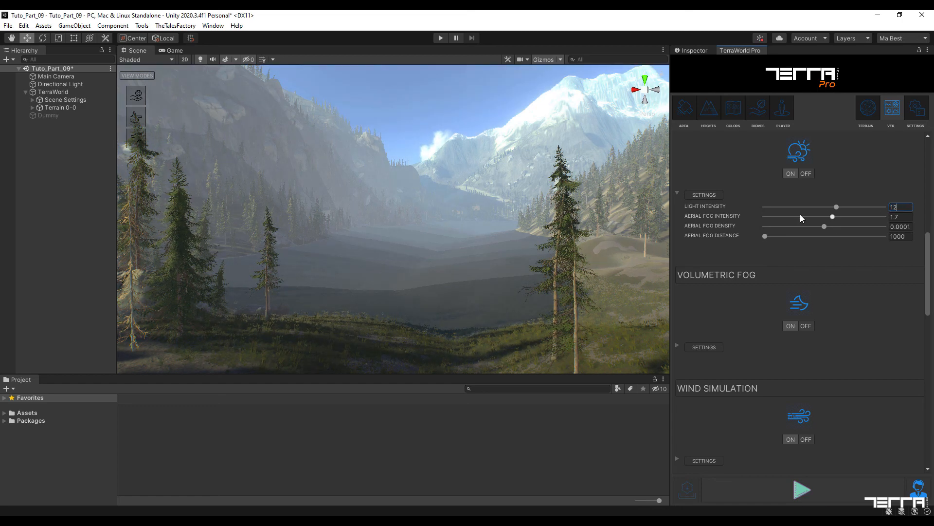
{"action": "mouse_move", "coordinate": [834, 217]}
{"action": "left_mouse_down"}
{"action": "mouse_move", "coordinate": [785, 218]}
{"action": "mouse_move", "coordinate": [843, 224]}
{"action": "left_mouse_up"}
{"action": "left_click", "coordinate": [903, 217]}
{"action": "type", "text": "1.7"}
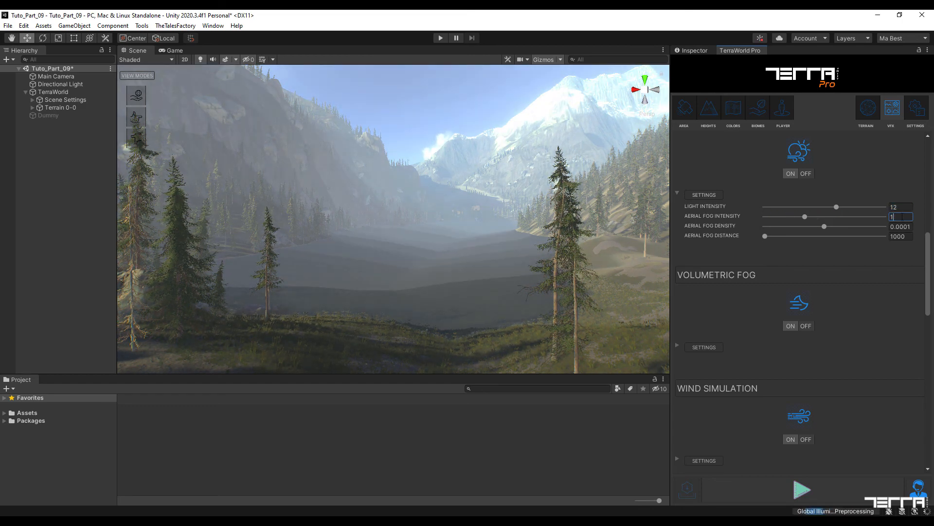
{"action": "type", "text": "1200"}
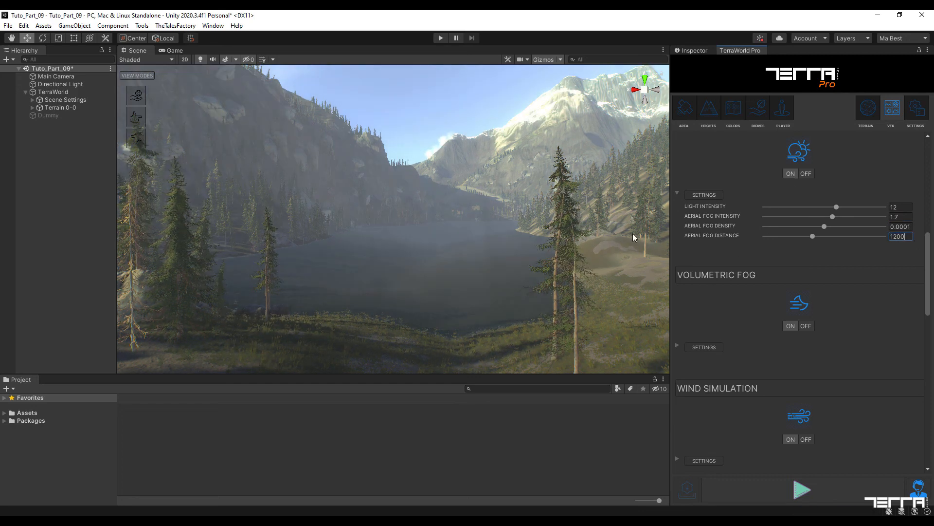
{"action": "right_click_drag", "start_coordinate": [616, 227], "coordinate": [614, 229]}
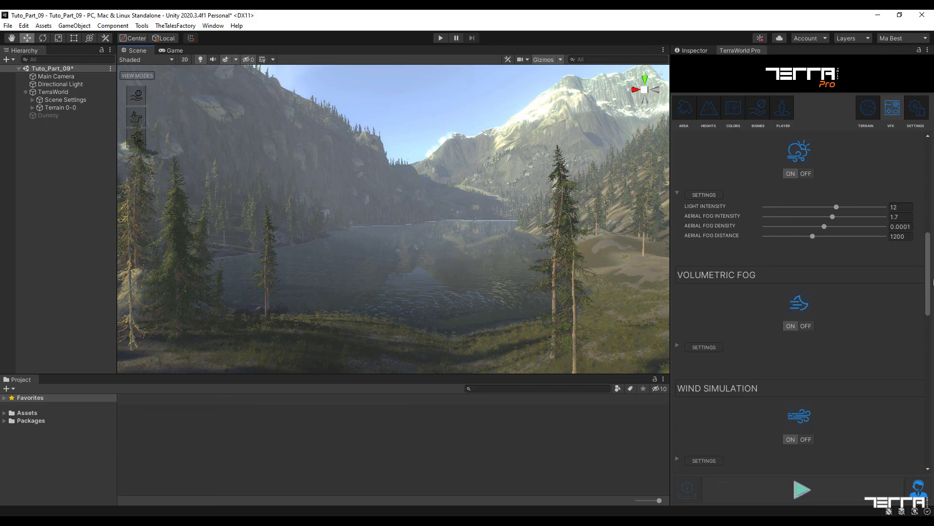
Switch the volumetric fog off and back on while viewing the lake to compare the effect.
{"action": "scroll", "coordinate": [917, 284], "scroll_direction": "down", "scroll_amount": 3}
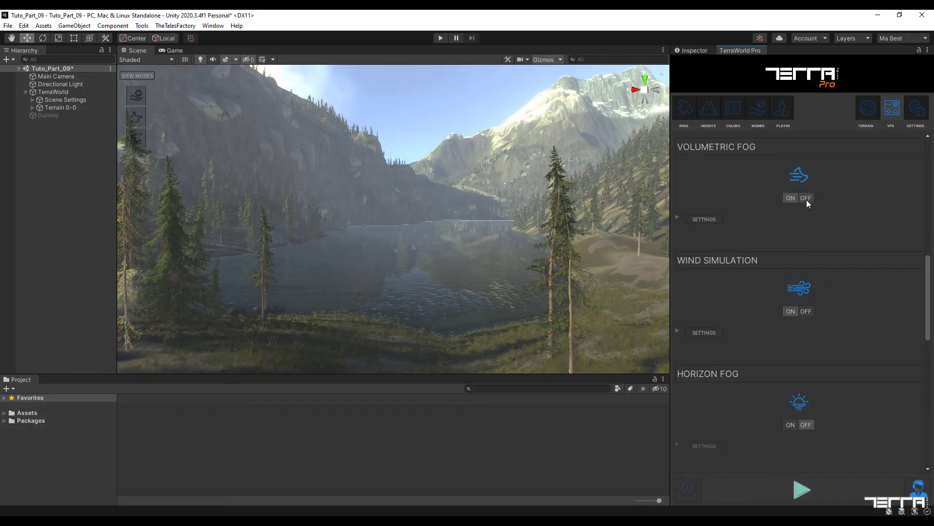
{"action": "left_click", "coordinate": [807, 199]}
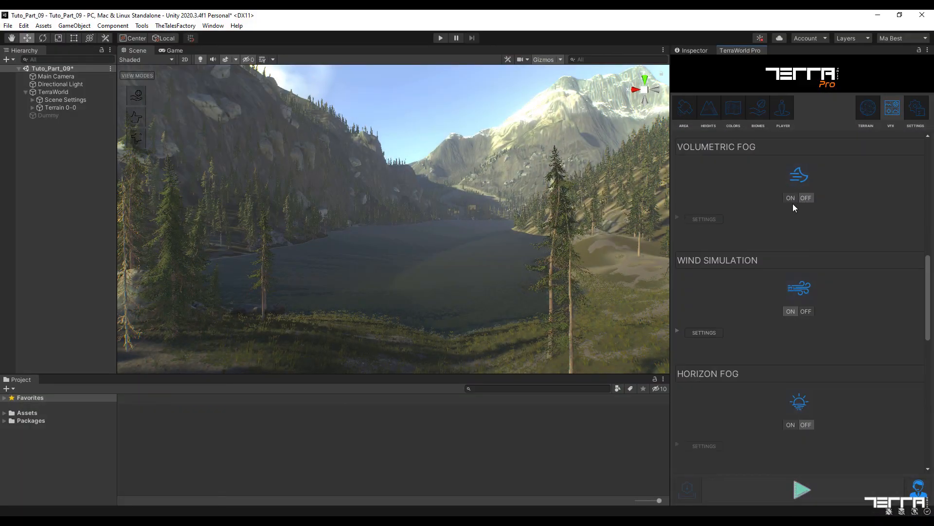
{"action": "left_click_drag", "start_coordinate": [550, 215], "coordinate": [543, 211], "text": "alt"}
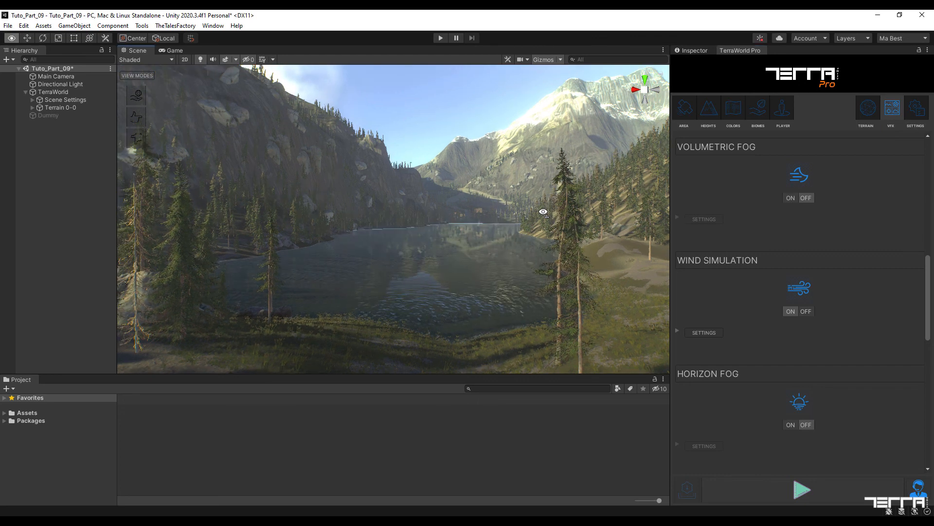
{"action": "right_click_drag", "start_coordinate": [543, 212], "coordinate": [543, 212]}
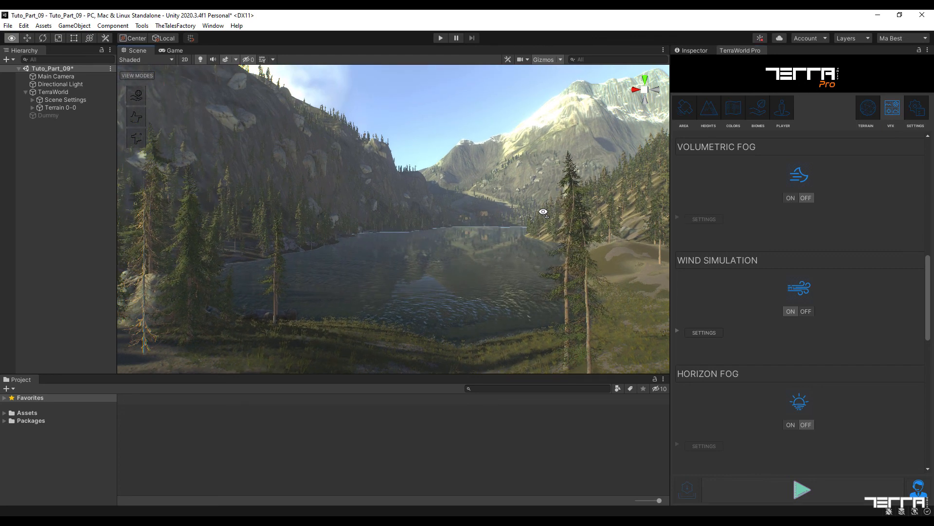
{"action": "left_click", "coordinate": [791, 198]}
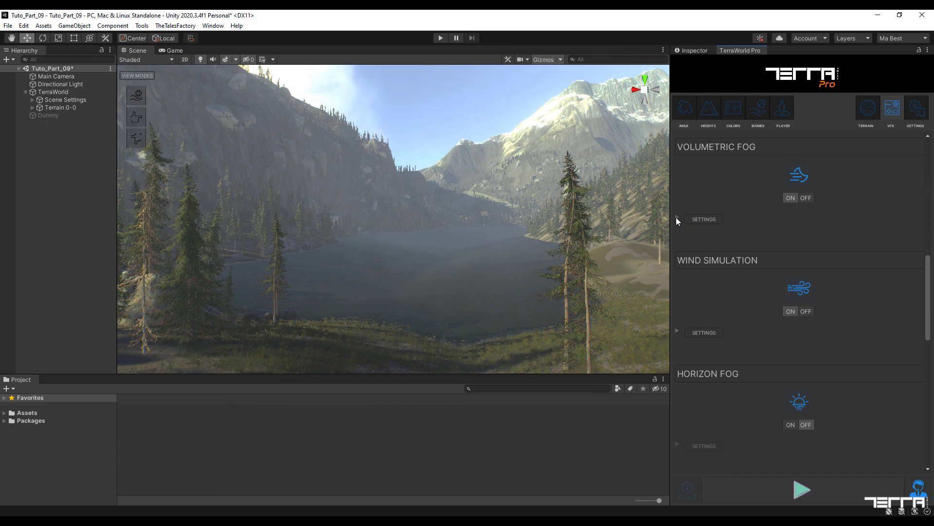
Expand the volumetric fog settings and raise the fog density to 1.08.
{"action": "left_click", "coordinate": [677, 218]}
{"action": "right_click_drag", "start_coordinate": [574, 272], "coordinate": [575, 271]}
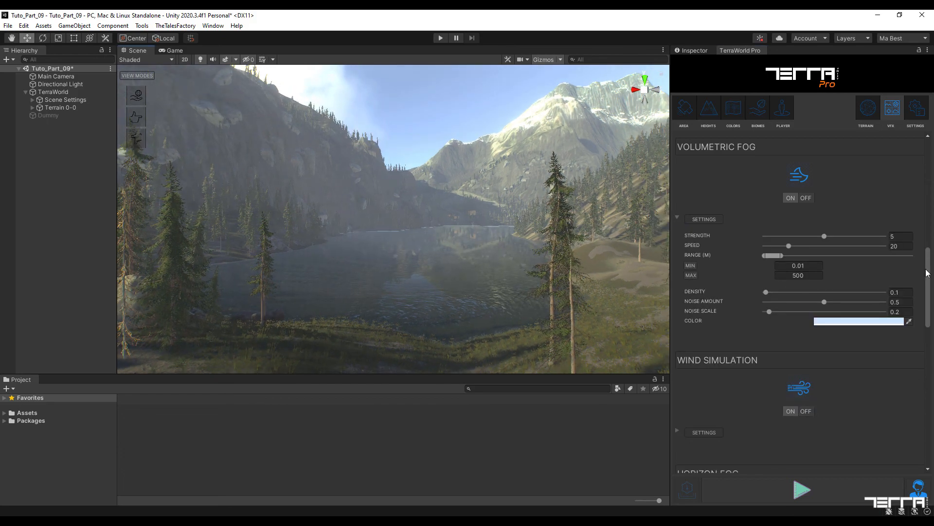
{"action": "scroll", "coordinate": [926, 272], "scroll_direction": "down", "scroll_amount": 2}
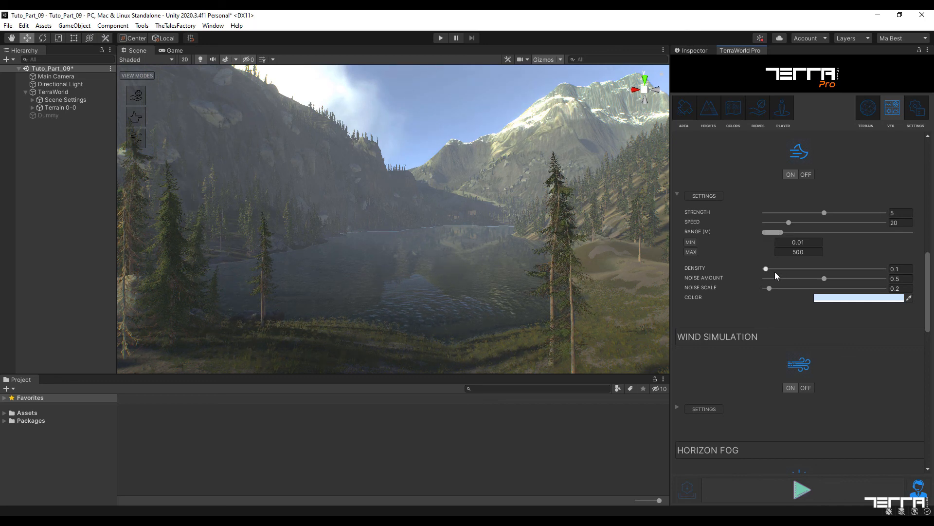
{"action": "left_click_drag", "start_coordinate": [767, 268], "coordinate": [777, 270]}
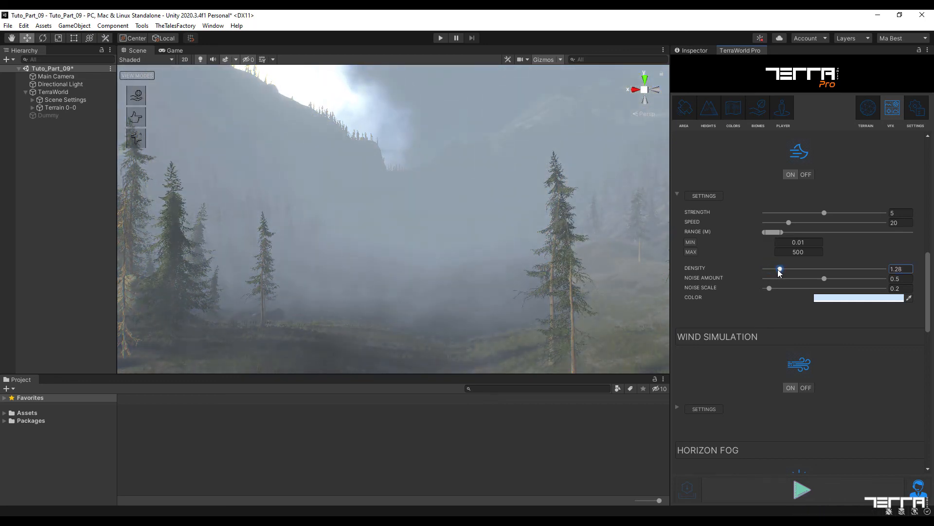
Try a yellowish volumetric fog color and restore the light blue CCE6FF.
{"action": "left_click", "coordinate": [845, 298]}
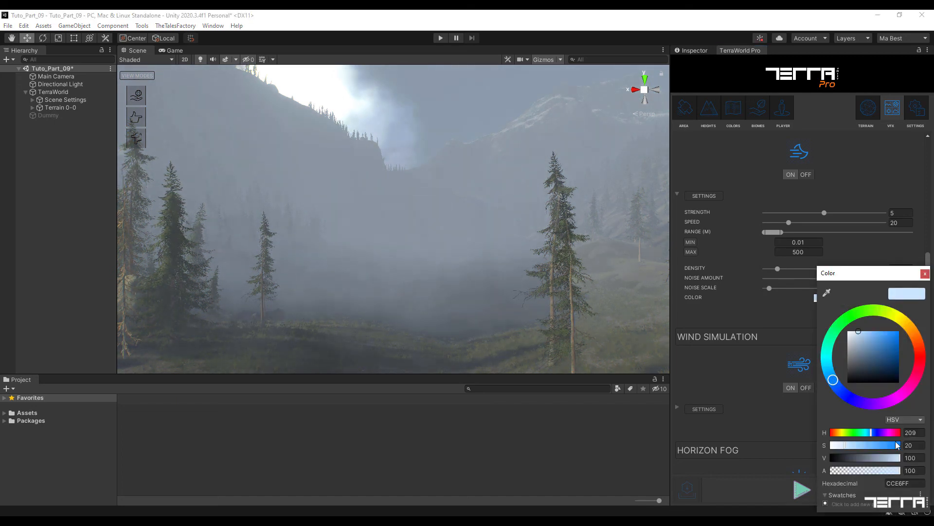
{"action": "mouse_move", "coordinate": [837, 381]}
{"action": "left_mouse_down"}
{"action": "mouse_move", "coordinate": [830, 330]}
{"action": "mouse_move", "coordinate": [863, 311]}
{"action": "mouse_move", "coordinate": [894, 318]}
{"action": "mouse_move", "coordinate": [921, 358]}
{"action": "mouse_move", "coordinate": [908, 388]}
{"action": "mouse_move", "coordinate": [917, 338]}
{"action": "mouse_move", "coordinate": [896, 315]}
{"action": "left_mouse_up"}
{"action": "left_click", "coordinate": [898, 293]}
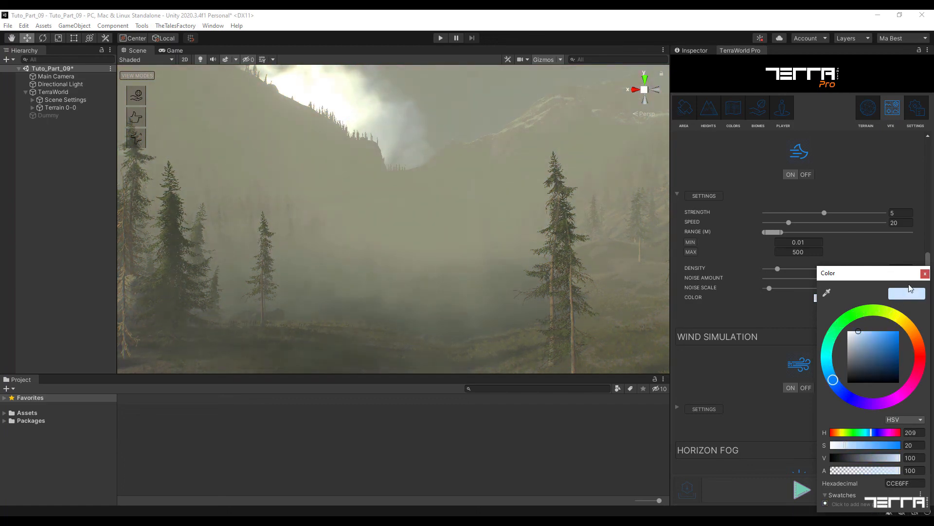
{"action": "left_click", "coordinate": [925, 273]}
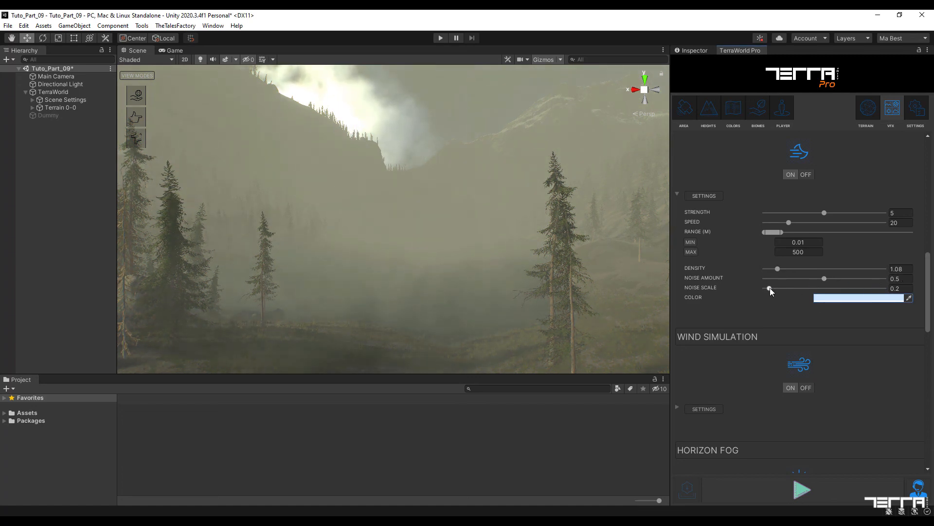
Try a volumetric fog noise scale of 0.3, and restore the density to 0.1 and the noise scale to 0.2.
{"action": "mouse_move", "coordinate": [770, 288]}
{"action": "left_mouse_down"}
{"action": "mouse_move", "coordinate": [792, 293]}
{"action": "mouse_move", "coordinate": [773, 292]}
{"action": "left_mouse_up"}
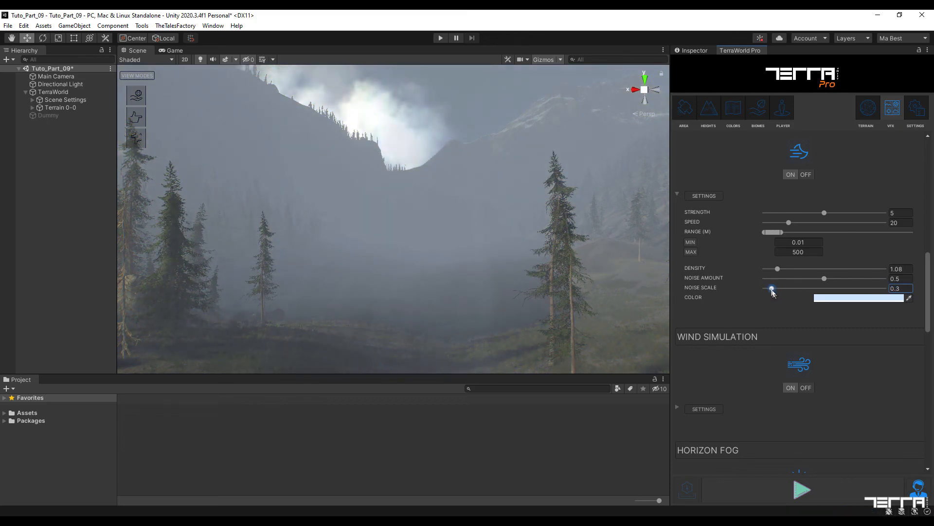
{"action": "left_click", "coordinate": [901, 268]}
{"action": "type", "text": "0.1"}
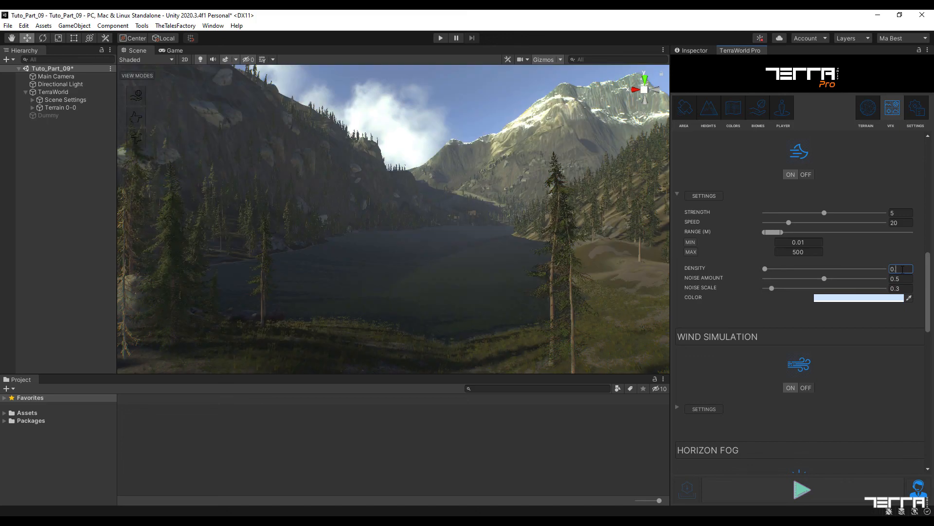
{"action": "left_click", "coordinate": [900, 289]}
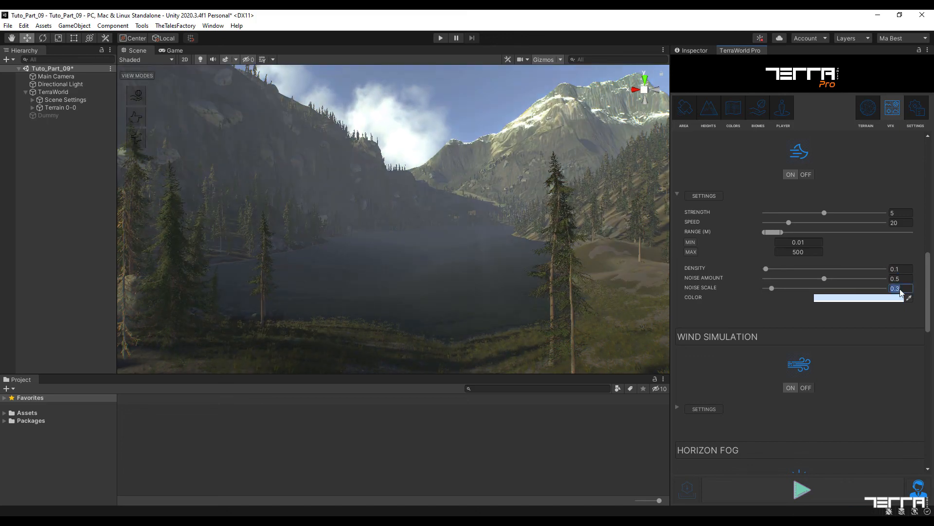
{"action": "type", "text": "0.2"}
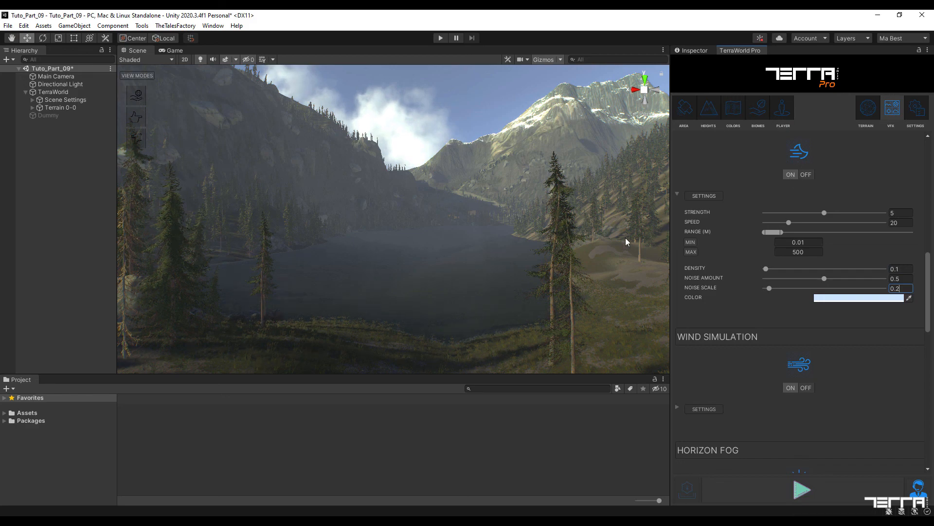
{"action": "right_click_drag", "start_coordinate": [625, 240], "coordinate": [621, 237]}
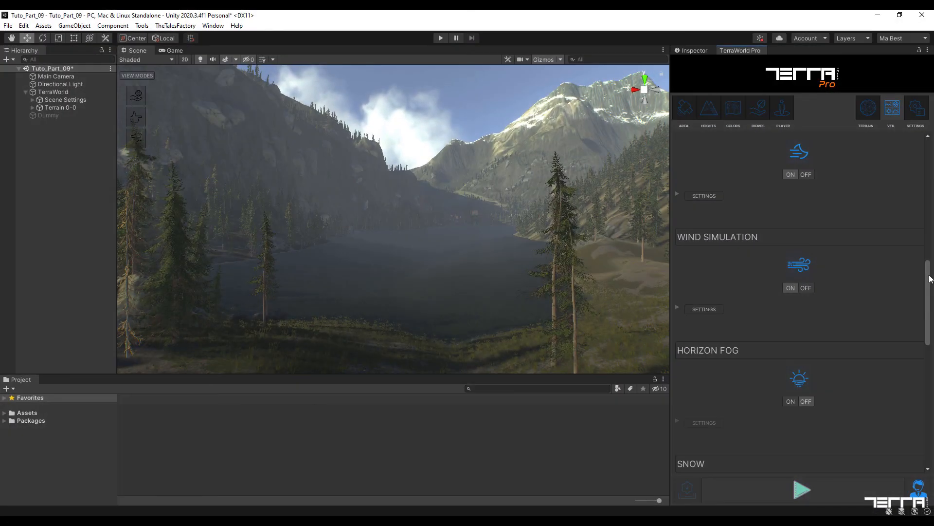
Switch the wind simulation off and back on to compare its effect on the vegetation.
{"action": "left_click_drag", "start_coordinate": [931, 278], "coordinate": [931, 299]}
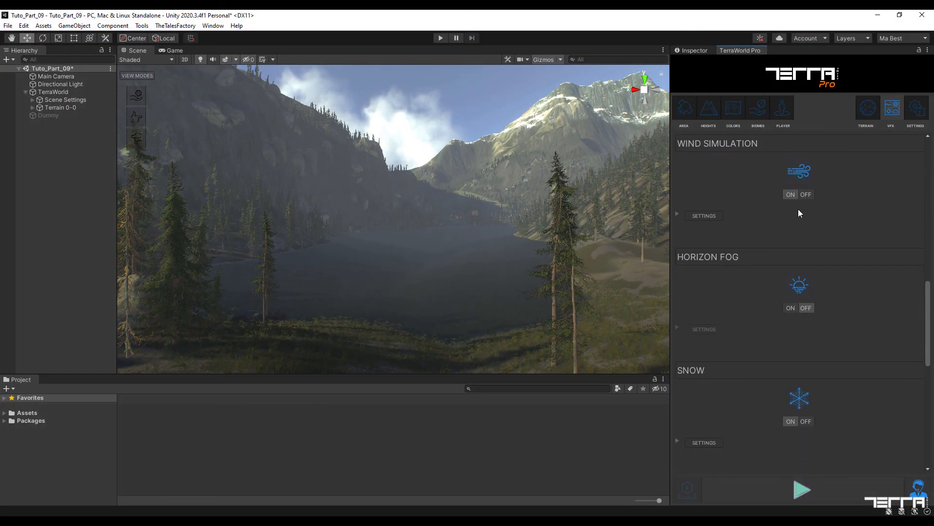
{"action": "left_click", "coordinate": [807, 194]}
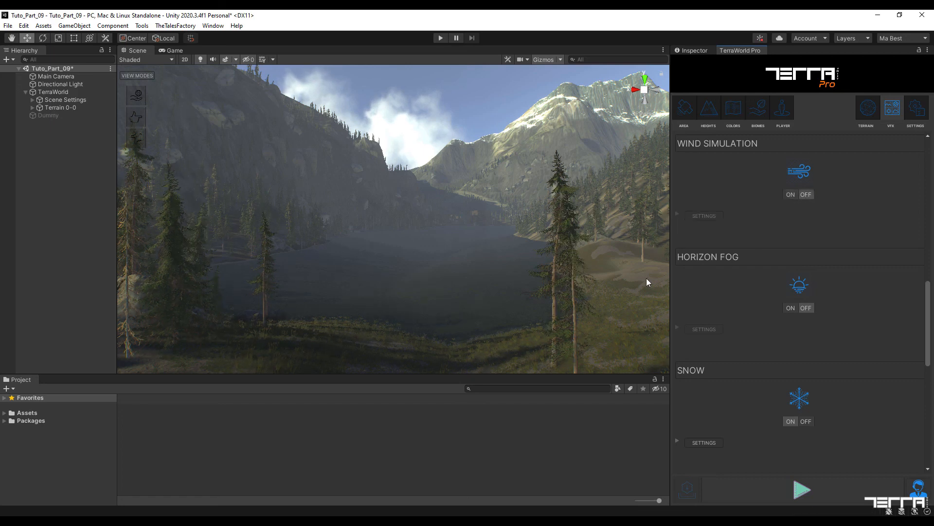
{"action": "left_click", "coordinate": [790, 194]}
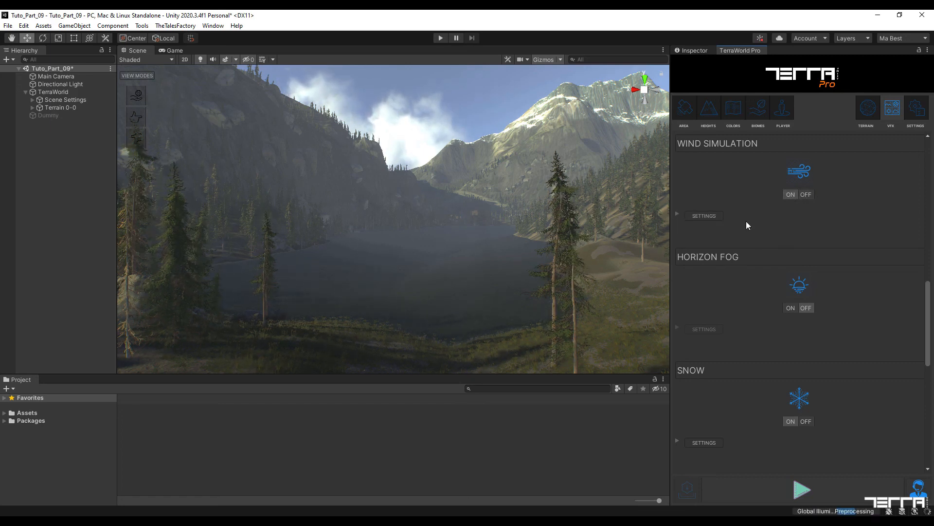
Expand the wind simulation settings, try a wind time of 2.61 on the lakeside reeds, and restore it to 0.85.
{"action": "left_click", "coordinate": [678, 214]}
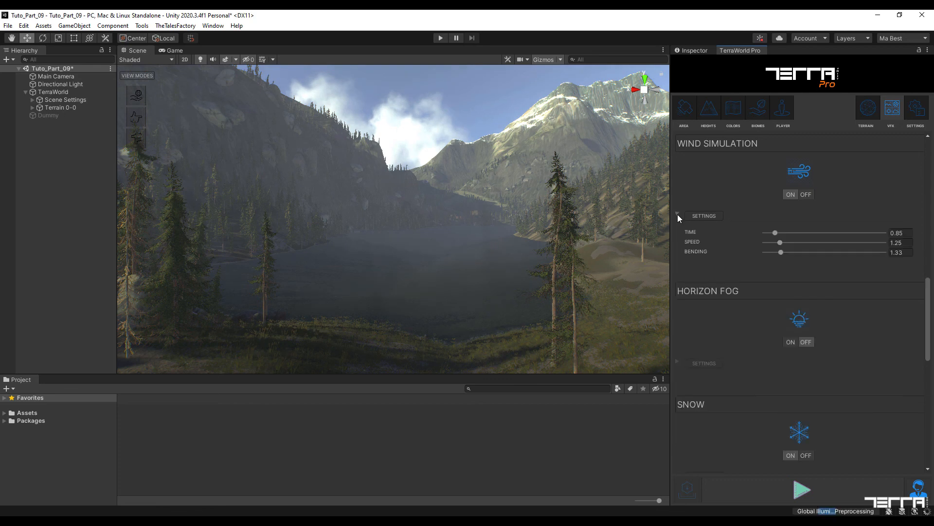
{"action": "right_click", "coordinate": [642, 255]}
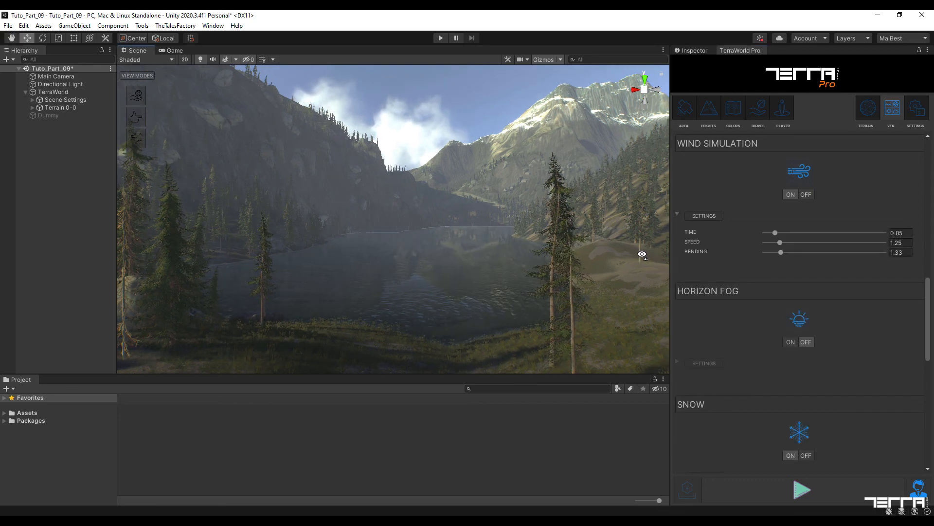
{"action": "mouse_move", "coordinate": [469, 304]}
{"action": "right_mouse_down"}
{"action": "mouse_move", "coordinate": [482, 325]}
{"action": "mouse_move", "coordinate": [482, 315]}
{"action": "right_mouse_up"}
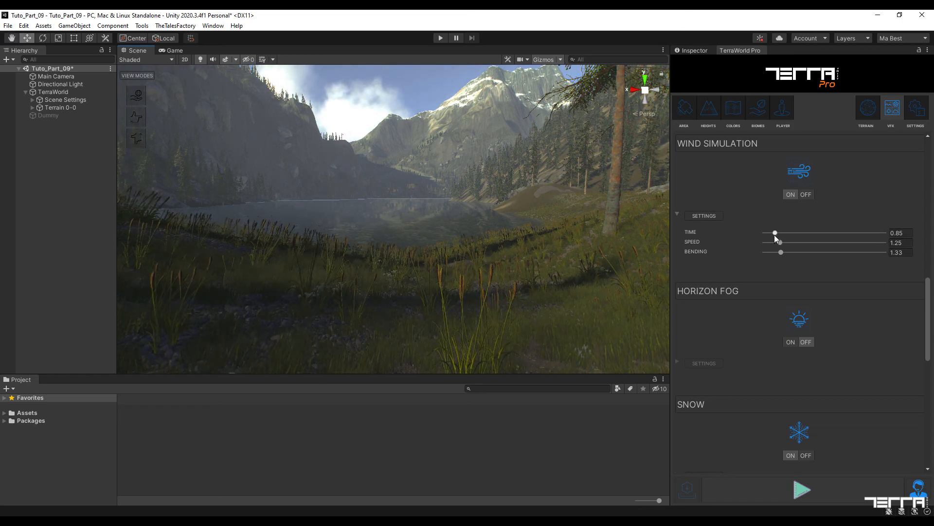
{"action": "left_click_drag", "start_coordinate": [776, 233], "coordinate": [797, 233]}
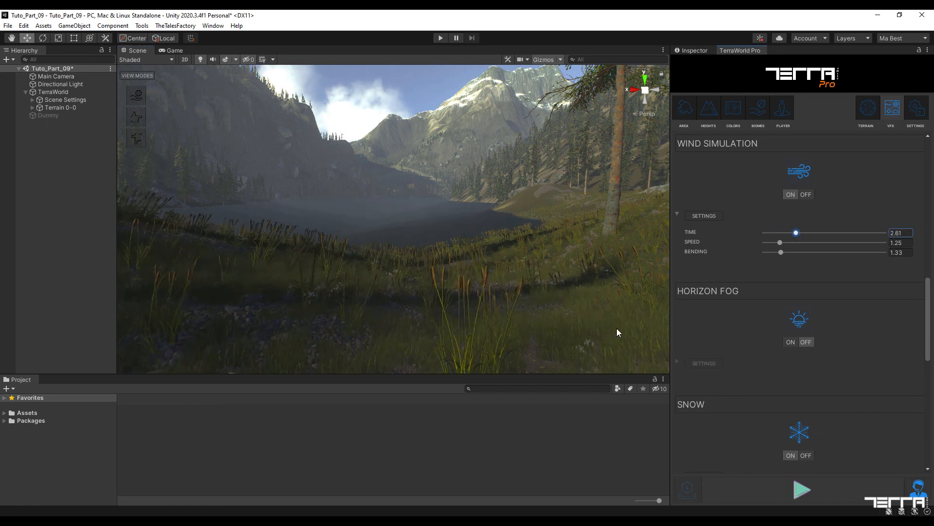
{"action": "right_click_drag", "start_coordinate": [490, 285], "coordinate": [486, 282]}
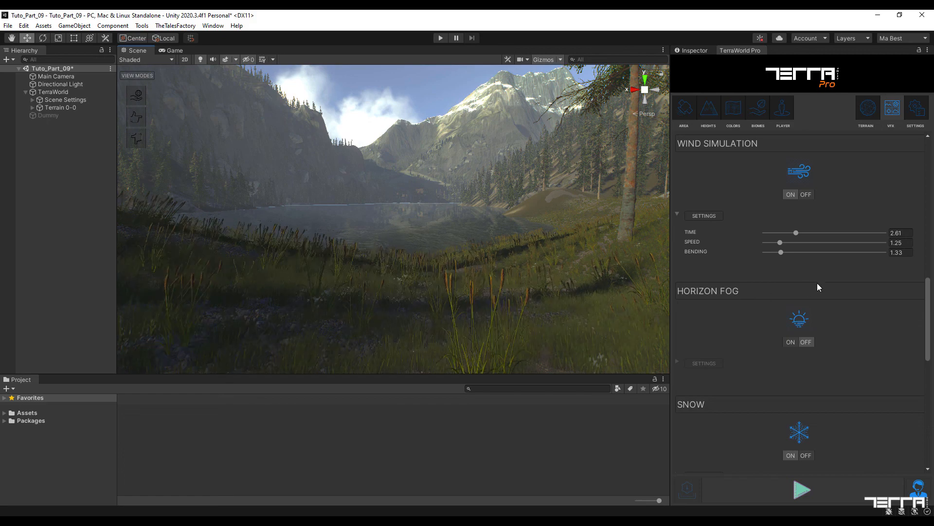
{"action": "left_click", "coordinate": [896, 233]}
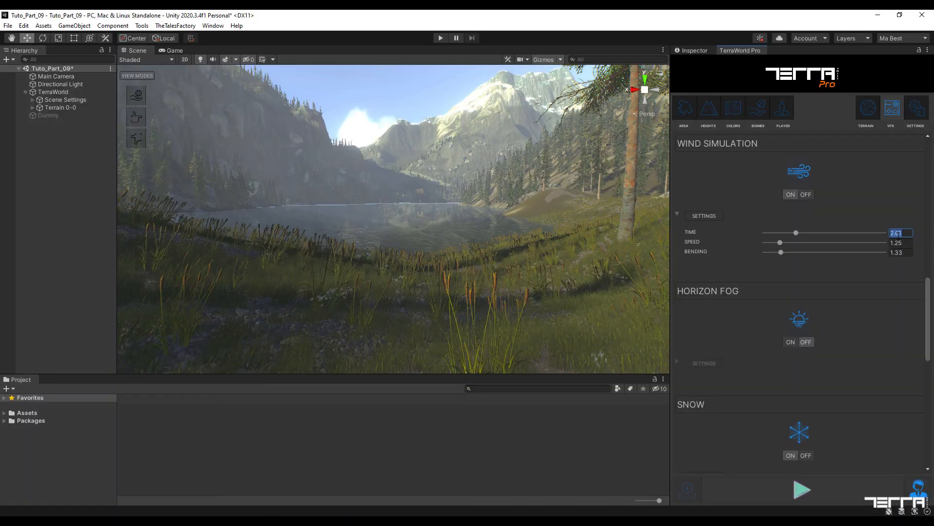
{"action": "type", "text": "0"}
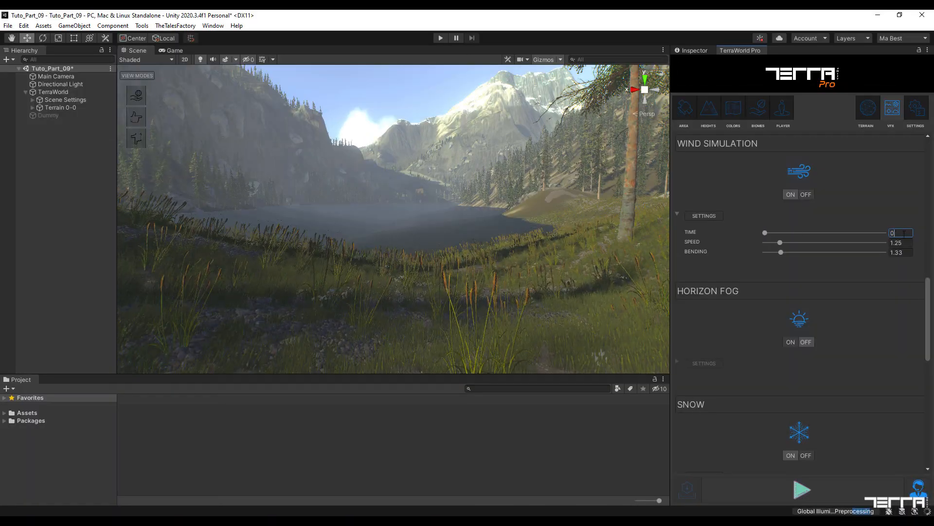
{"action": "type", "text": ".85"}
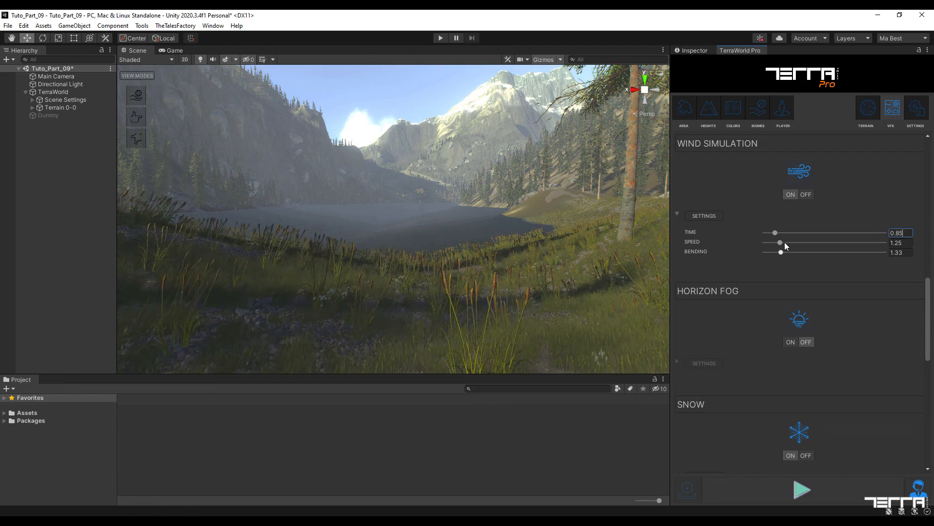
Try a wind speed of 3.21, restore it to 1.25, and collapse the wind simulation settings.
{"action": "left_click_drag", "start_coordinate": [782, 242], "coordinate": [804, 244]}
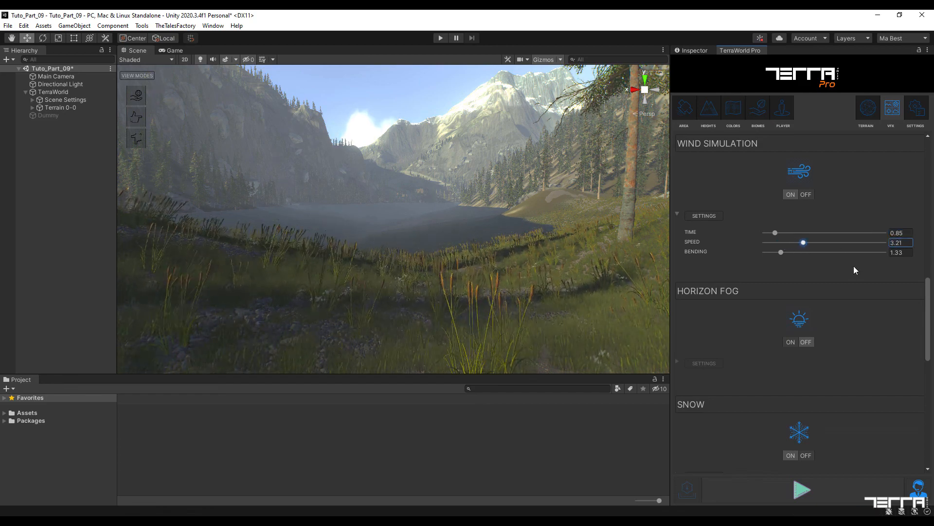
{"action": "left_click", "coordinate": [901, 242]}
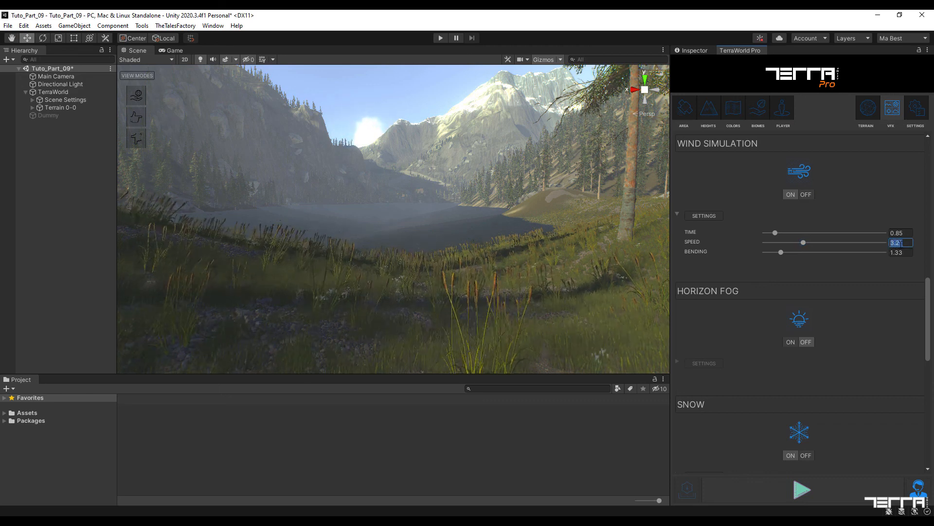
{"action": "type", "text": "1.25"}
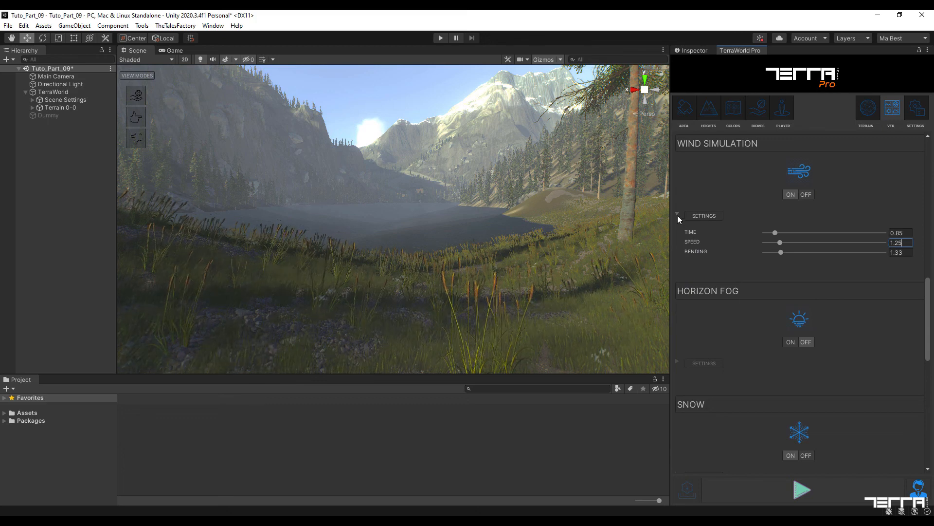
{"action": "left_click", "coordinate": [700, 219]}
Turn on the horizon fog, expand its settings, and view the fog over the lake and mountains.
{"action": "left_click_drag", "start_coordinate": [931, 306], "coordinate": [932, 332]}
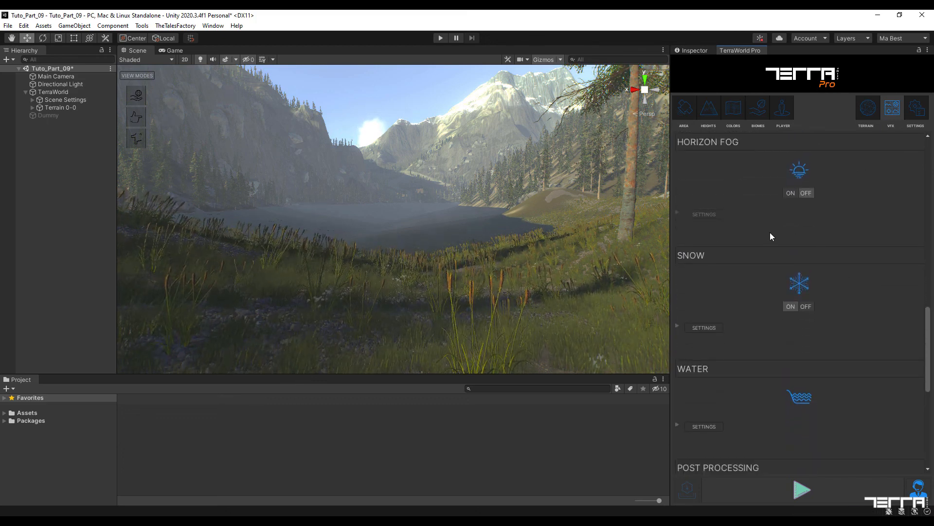
{"action": "left_click", "coordinate": [790, 194]}
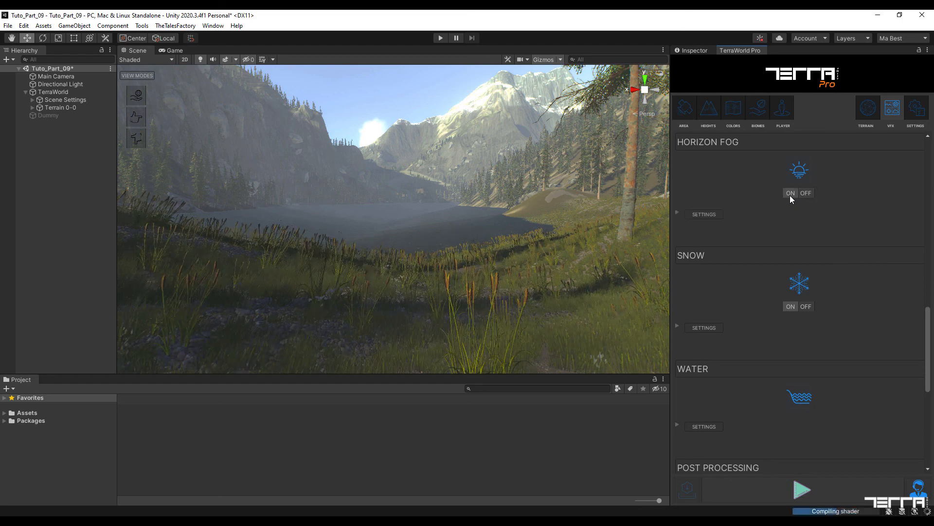
{"action": "left_click", "coordinate": [676, 213]}
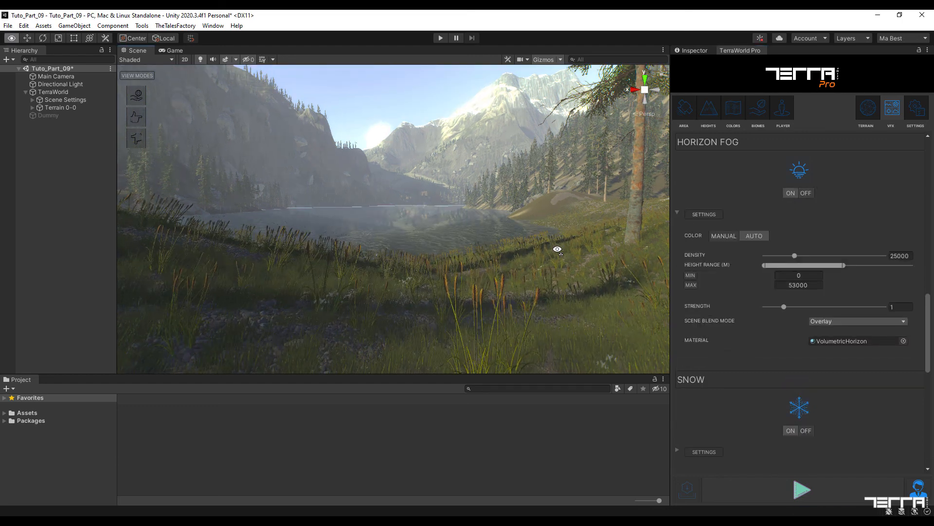
{"action": "right_click_drag", "start_coordinate": [558, 249], "coordinate": [543, 245]}
{"action": "key", "text": "w"}
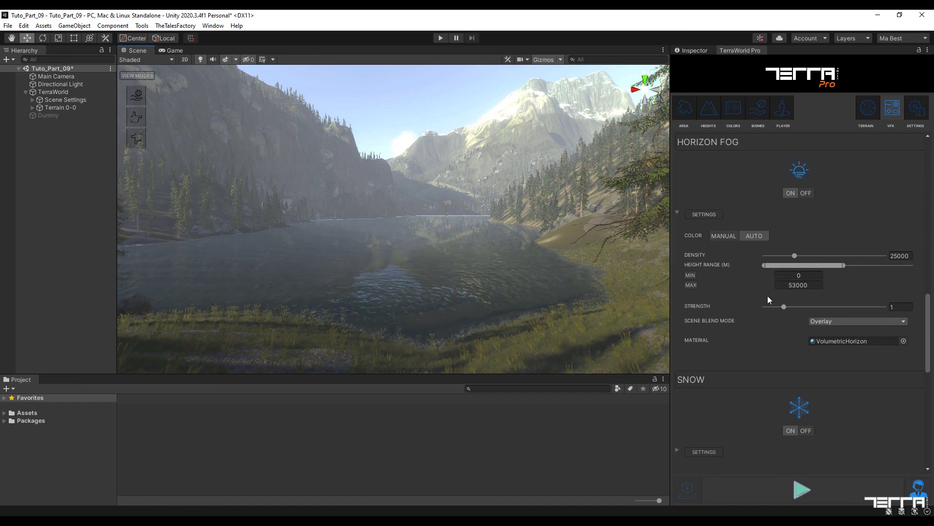
Set the horizon fog color to Manual, try a different green hue, and keep the fog color 007340.
{"action": "left_click", "coordinate": [729, 236]}
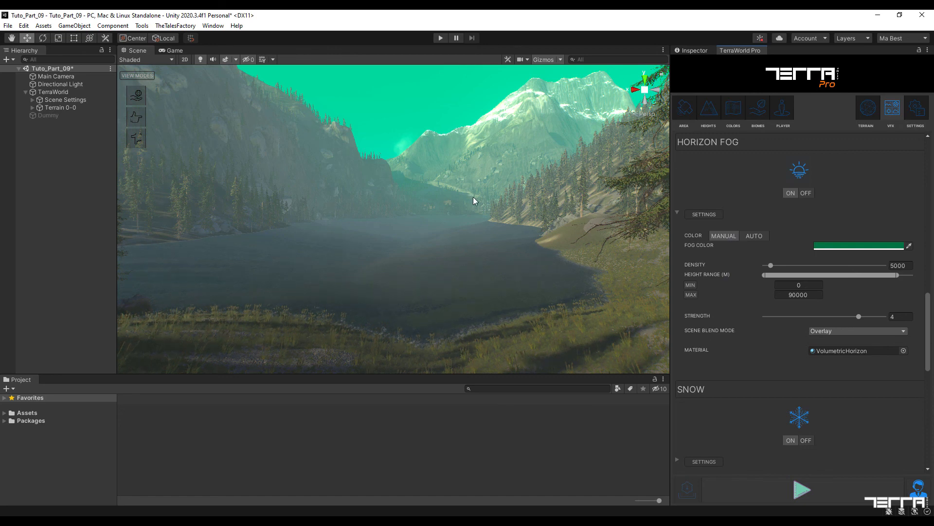
{"action": "left_click", "coordinate": [858, 244]}
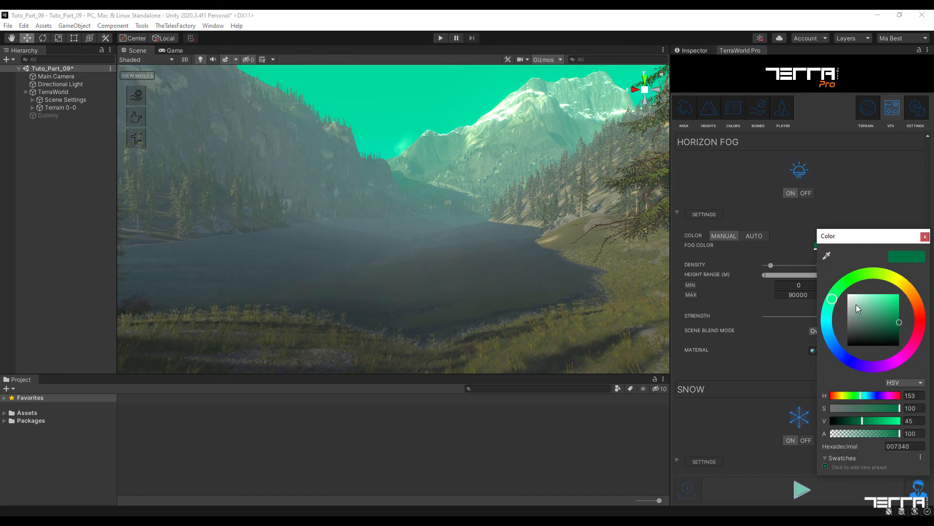
{"action": "mouse_move", "coordinate": [834, 299]}
{"action": "left_mouse_down"}
{"action": "mouse_move", "coordinate": [875, 275]}
{"action": "mouse_move", "coordinate": [850, 281]}
{"action": "mouse_move", "coordinate": [835, 298]}
{"action": "mouse_move", "coordinate": [839, 288]}
{"action": "left_mouse_up"}
{"action": "left_click", "coordinate": [902, 256]}
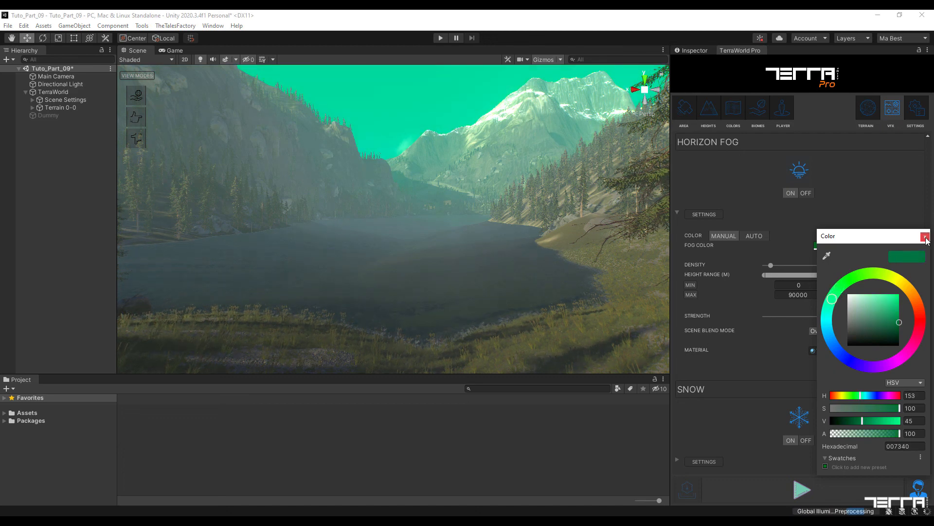
{"action": "left_click", "coordinate": [925, 237]}
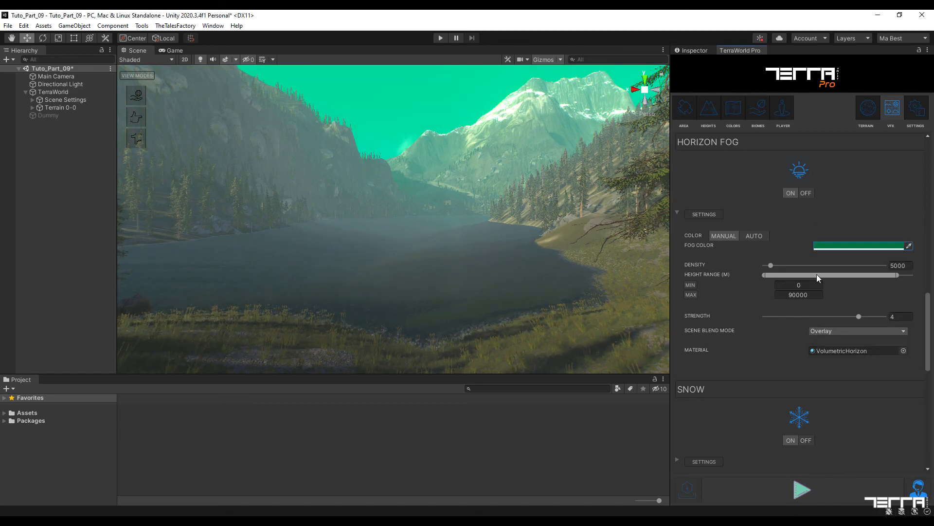
Try a horizon fog density of 10306 and the Transparent scene blend mode, restoring 5000 and Overlay.
{"action": "mouse_move", "coordinate": [771, 264]}
{"action": "left_mouse_down"}
{"action": "mouse_move", "coordinate": [822, 266]}
{"action": "mouse_move", "coordinate": [755, 266]}
{"action": "mouse_move", "coordinate": [778, 267]}
{"action": "left_mouse_up"}
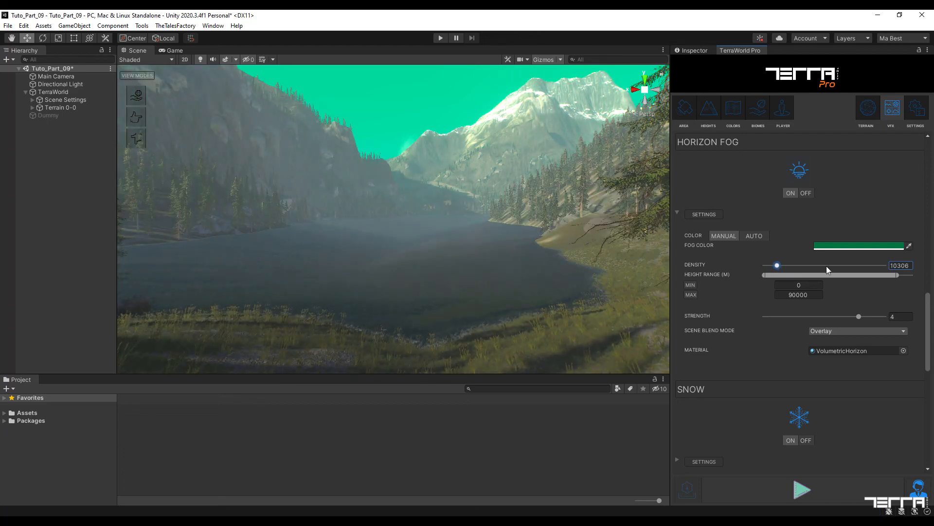
{"action": "type", "text": "5000"}
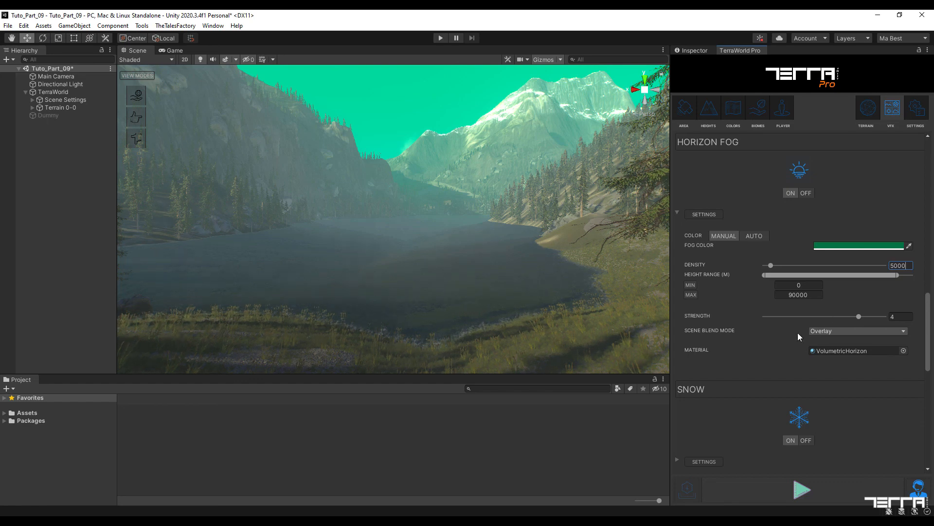
{"action": "left_click", "coordinate": [843, 331]}
{"action": "left_click", "coordinate": [810, 353]}
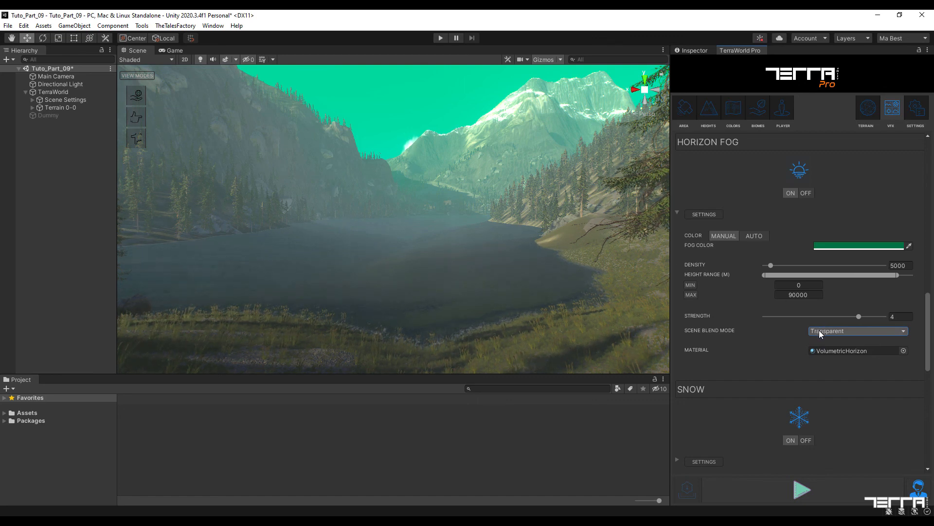
{"action": "left_click", "coordinate": [819, 330]}
{"action": "left_click", "coordinate": [821, 343]}
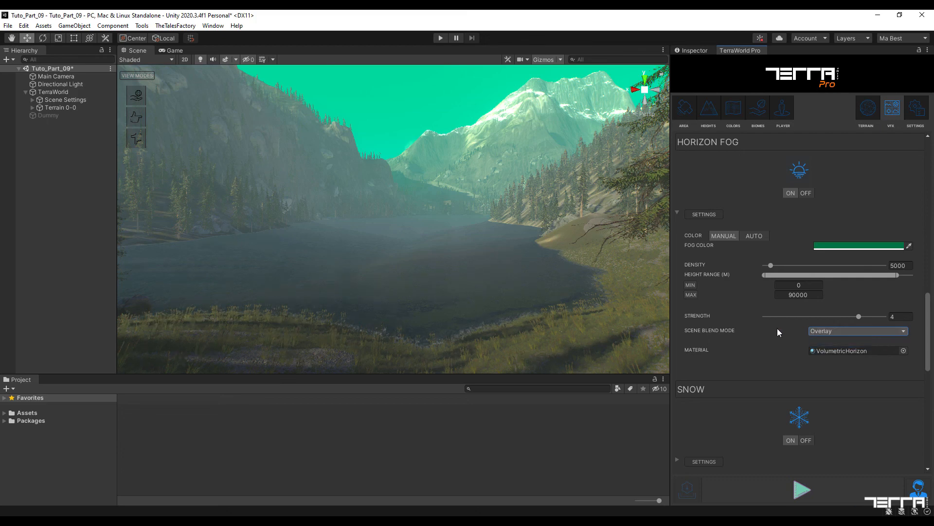
Return the horizon fog color to Auto, try a higher strength and restore 1, and switch the fog off.
{"action": "left_click", "coordinate": [754, 236]}
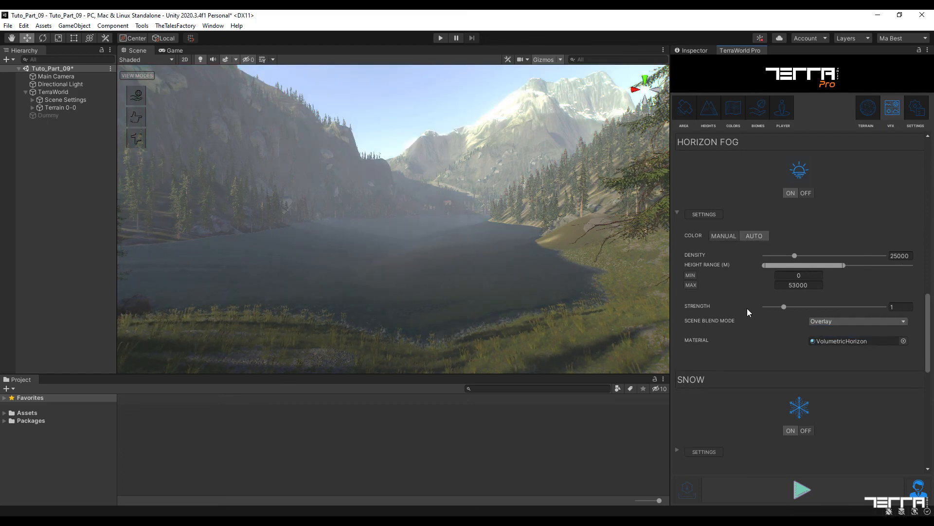
{"action": "left_click_drag", "start_coordinate": [784, 306], "coordinate": [807, 307]}
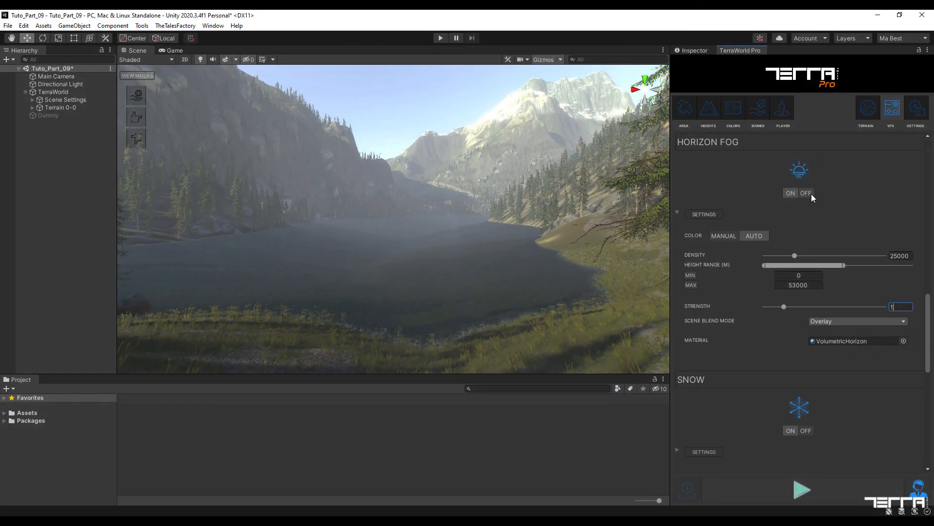
{"action": "left_click", "coordinate": [809, 193]}
{"action": "left_click", "coordinate": [677, 214]}
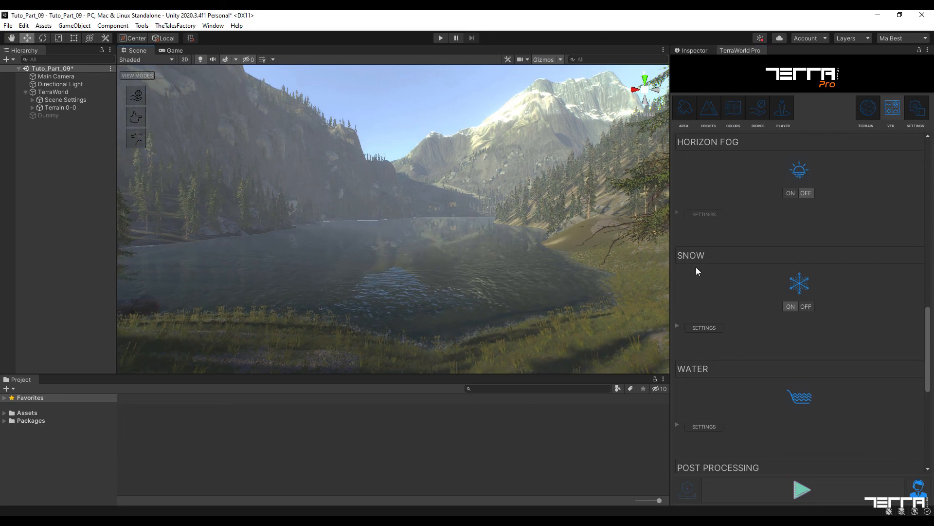
Make sure snow is switched on and expand its start height and height falloff settings.
{"action": "left_click_drag", "start_coordinate": [930, 324], "coordinate": [933, 346]}
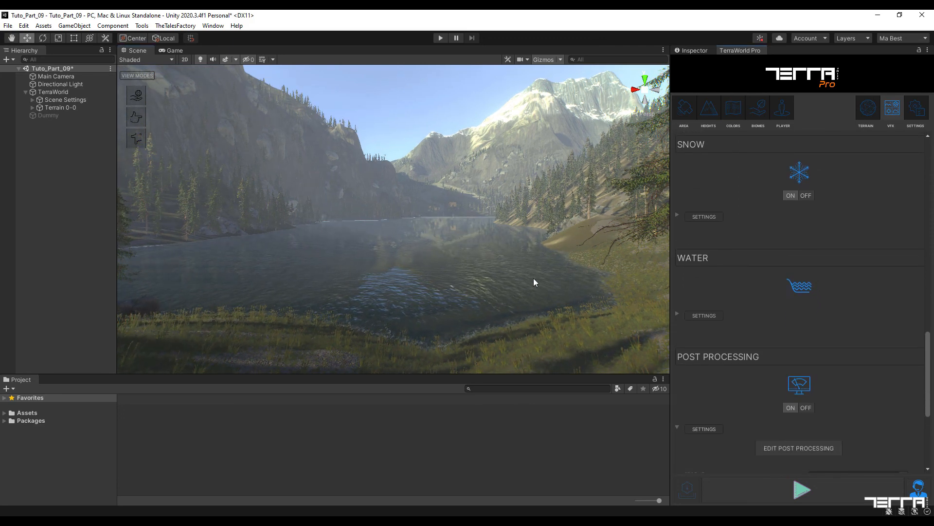
{"action": "right_click_drag", "start_coordinate": [533, 279], "coordinate": [530, 256]}
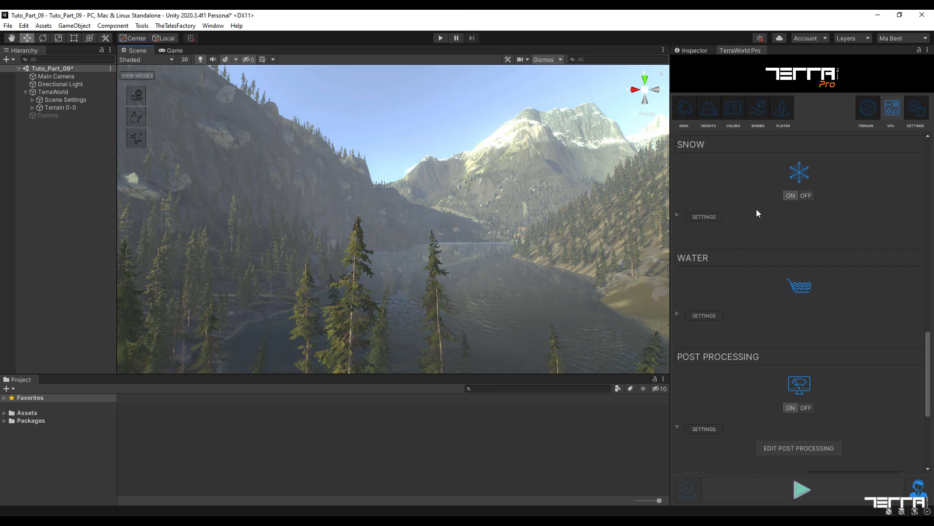
{"action": "left_click", "coordinate": [790, 197]}
{"action": "left_click", "coordinate": [676, 216]}
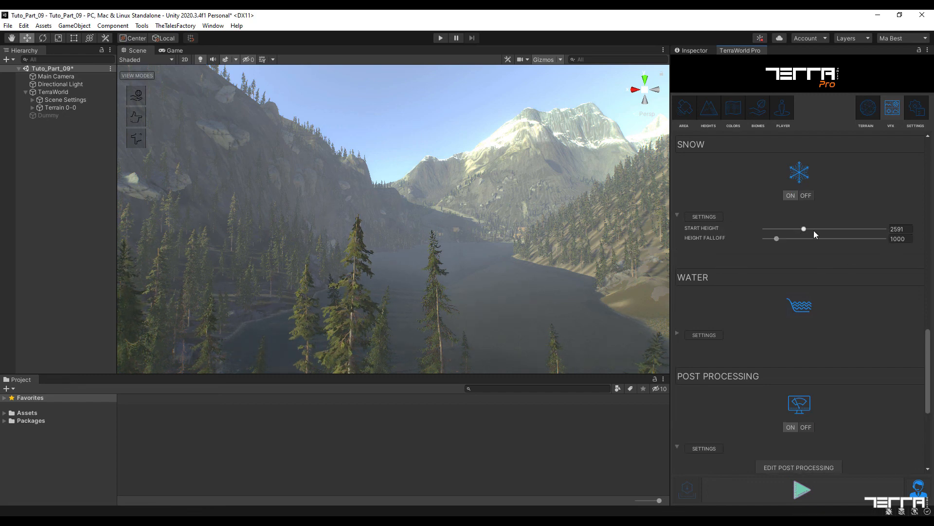
Try a lower snow start height on the forested slopes and restore it to 2591.
{"action": "left_click_drag", "start_coordinate": [806, 229], "coordinate": [775, 230]}
{"action": "right_click_drag", "start_coordinate": [551, 291], "coordinate": [668, 249]}
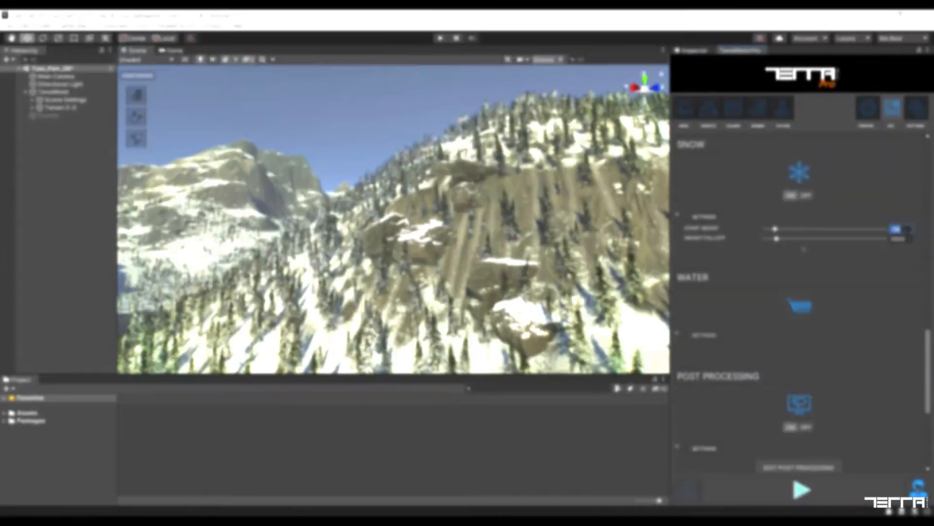
{"action": "left_click", "coordinate": [908, 230]}
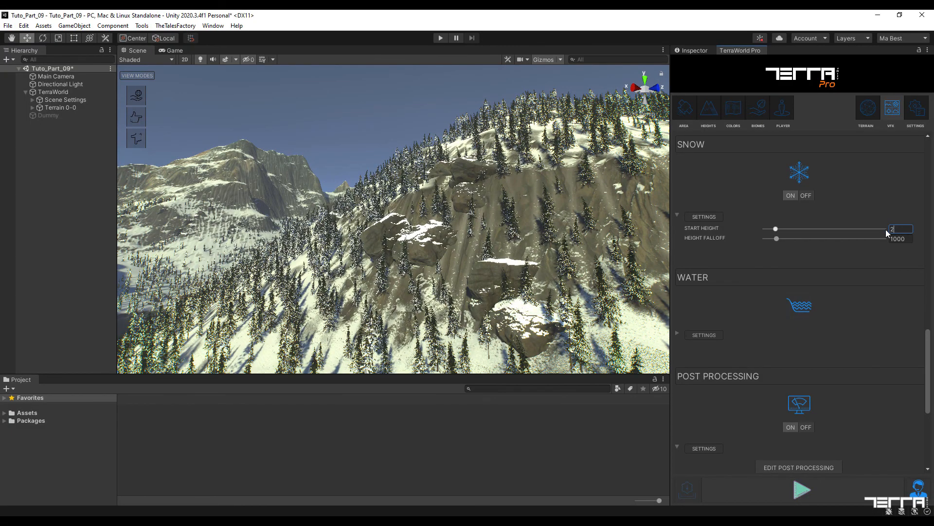
{"action": "type", "text": "2591"}
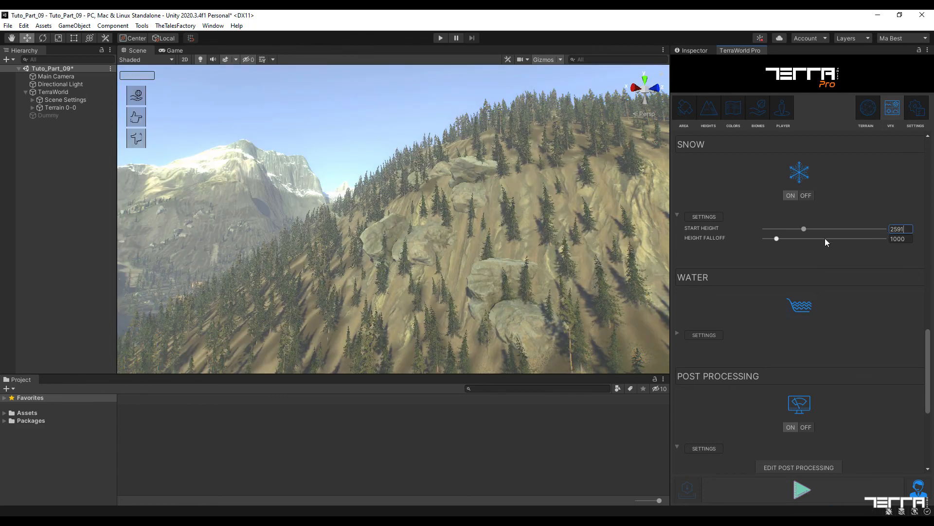
Expand the Water settings to work on the valley lake.
{"action": "right_click_drag", "start_coordinate": [503, 247], "coordinate": [389, 258]}
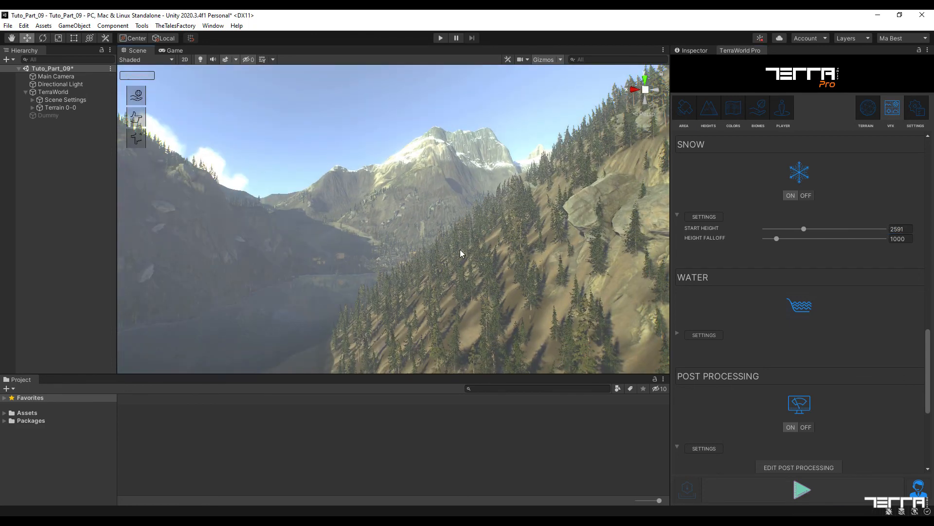
{"action": "right_click_drag", "start_coordinate": [462, 253], "coordinate": [439, 256]}
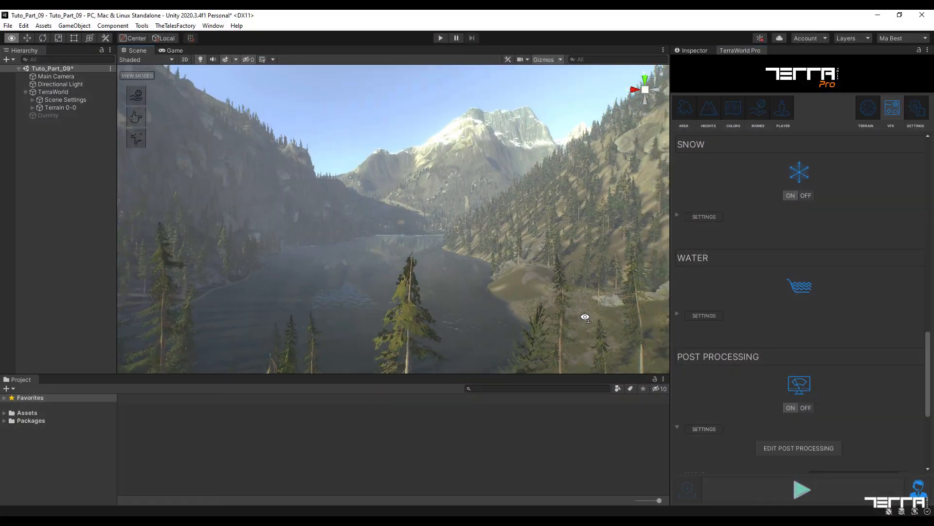
{"action": "right_click_drag", "start_coordinate": [585, 316], "coordinate": [440, 340]}
{"action": "key", "text": "w"}
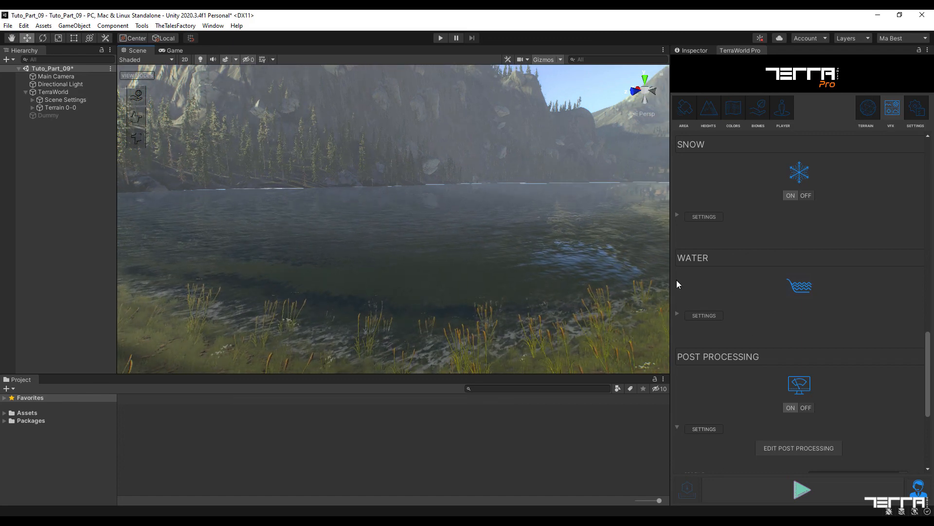
{"action": "left_click_drag", "start_coordinate": [927, 347], "coordinate": [928, 373]}
{"action": "left_click", "coordinate": [678, 190]}
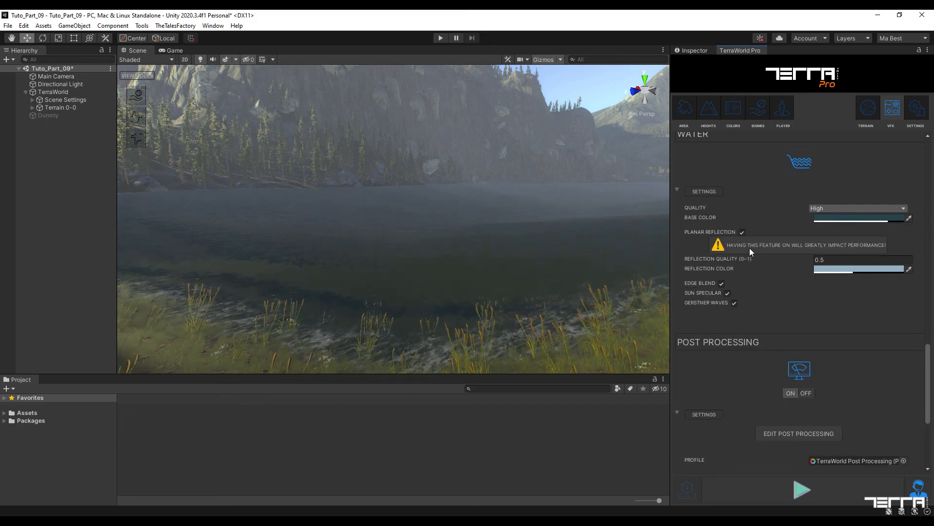
Try the other water quality options on the lake and restore High.
{"action": "left_click", "coordinate": [839, 208]}
{"action": "left_click", "coordinate": [827, 216]}
{"action": "right_click_drag", "start_coordinate": [583, 259], "coordinate": [567, 236]}
{"action": "left_click", "coordinate": [829, 209]}
{"action": "left_click", "coordinate": [833, 229]}
{"action": "left_click", "coordinate": [823, 208]}
{"action": "left_click", "coordinate": [828, 241]}
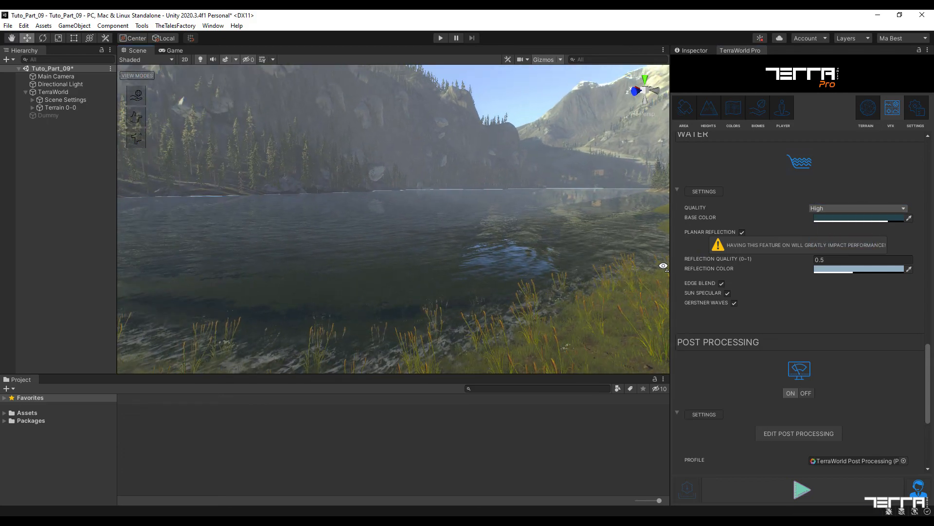
Try the lake without planar reflection and switch the reflection back on.
{"action": "left_click", "coordinate": [742, 233]}
{"action": "right_click_drag", "start_coordinate": [571, 249], "coordinate": [596, 248]}
{"action": "left_click", "coordinate": [742, 233]}
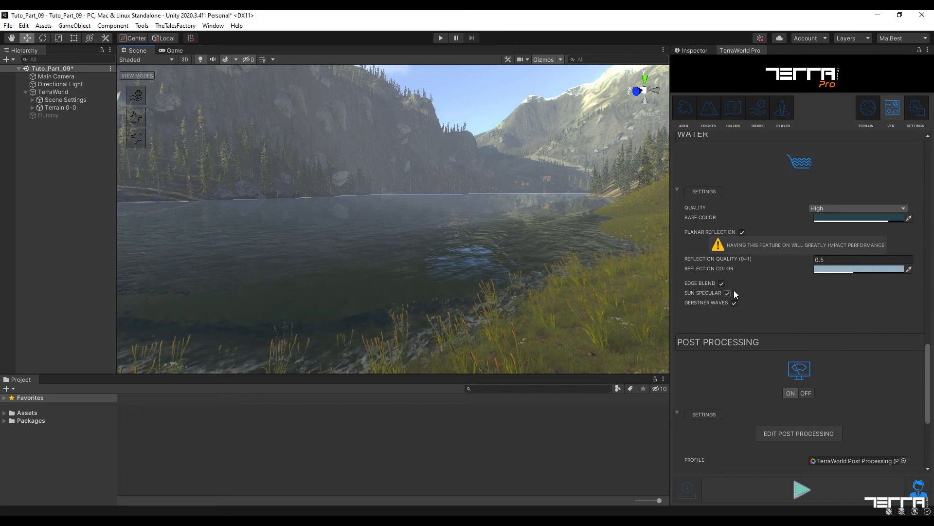
Try the shoreline without the water's edge blend and enable it again.
{"action": "right_click_drag", "start_coordinate": [526, 327], "coordinate": [452, 342]}
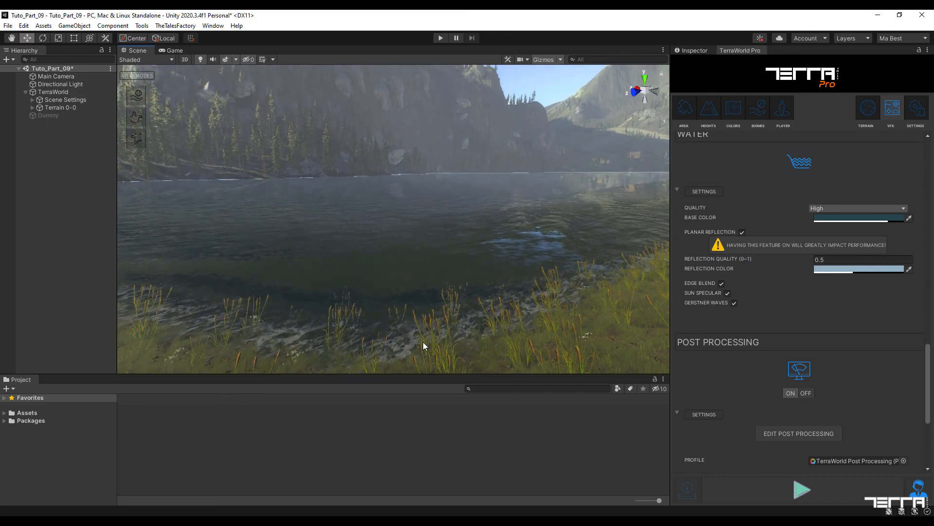
{"action": "left_click", "coordinate": [720, 284]}
{"action": "left_click", "coordinate": [722, 284]}
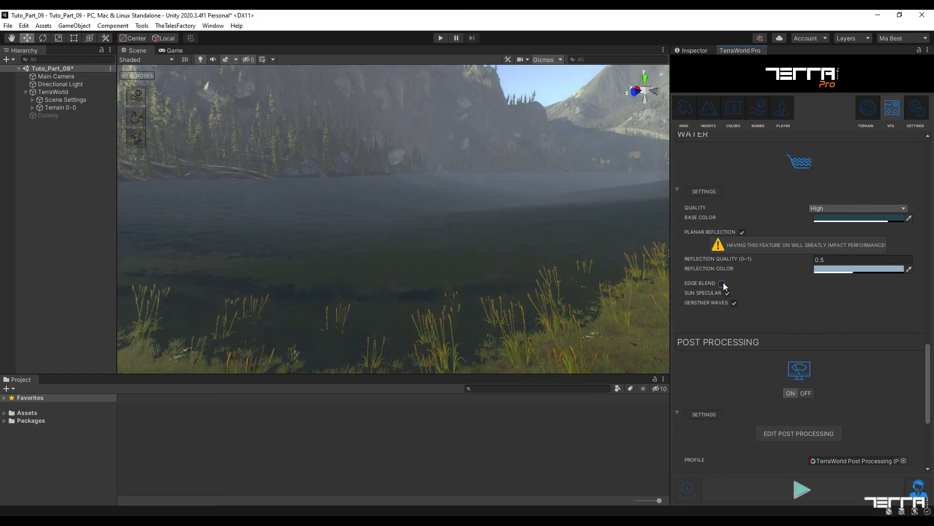
{"action": "left_click", "coordinate": [722, 283]}
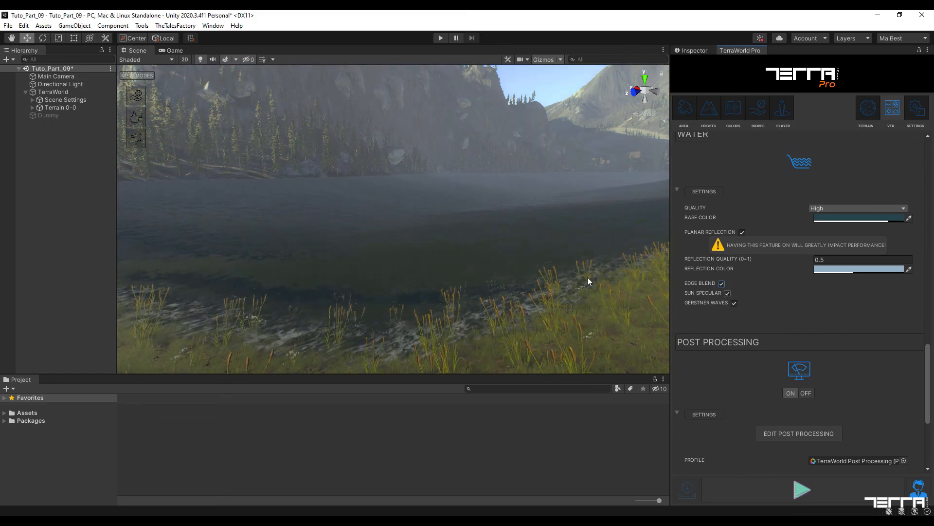
Try toggling the water's sun specular and Gerstner waves, leaving both enabled.
{"action": "right_click_drag", "start_coordinate": [588, 275], "coordinate": [601, 247]}
{"action": "left_click", "coordinate": [728, 292]}
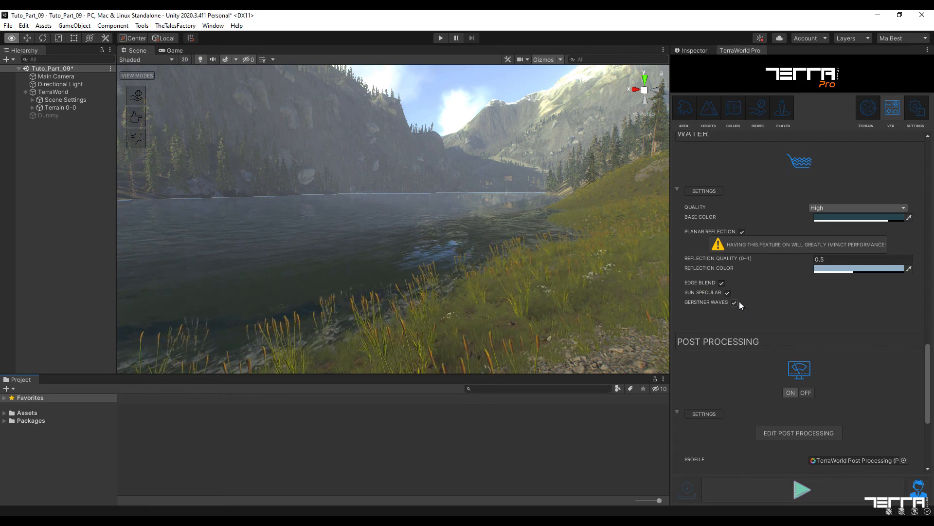
{"action": "left_click", "coordinate": [735, 302]}
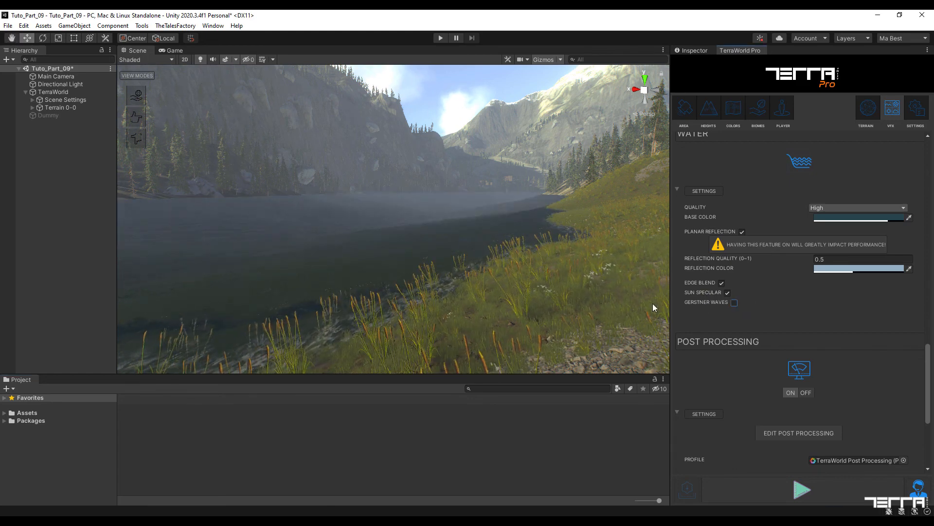
{"action": "left_click", "coordinate": [734, 302]}
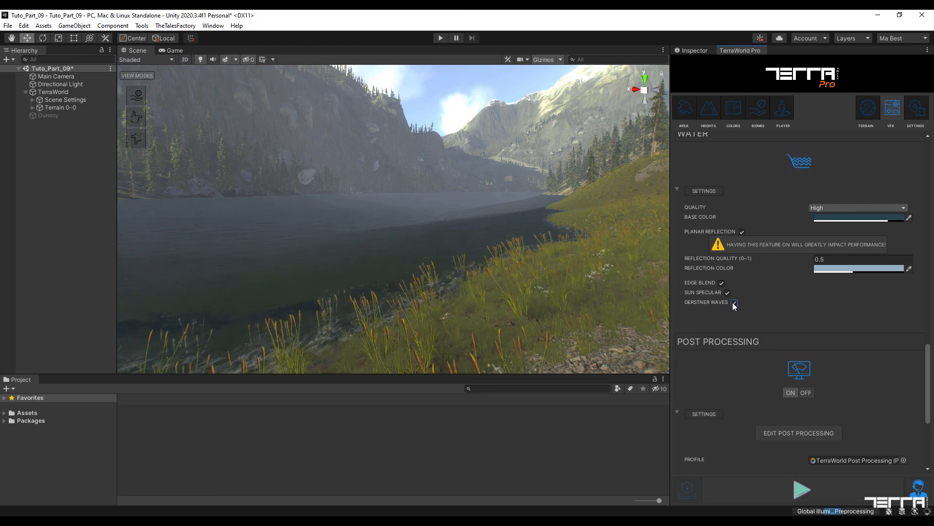
{"action": "right_click_drag", "start_coordinate": [593, 304], "coordinate": [501, 284]}
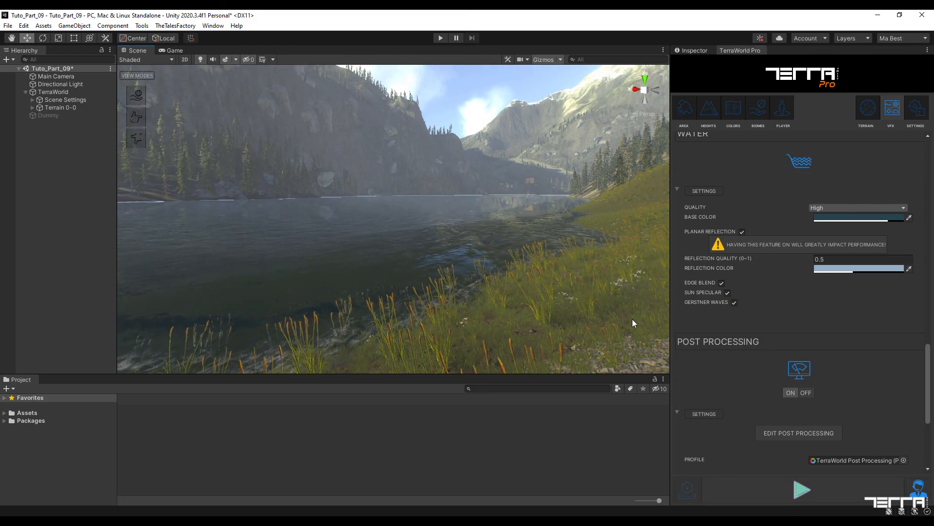
{"action": "right_click_drag", "start_coordinate": [564, 301], "coordinate": [518, 294]}
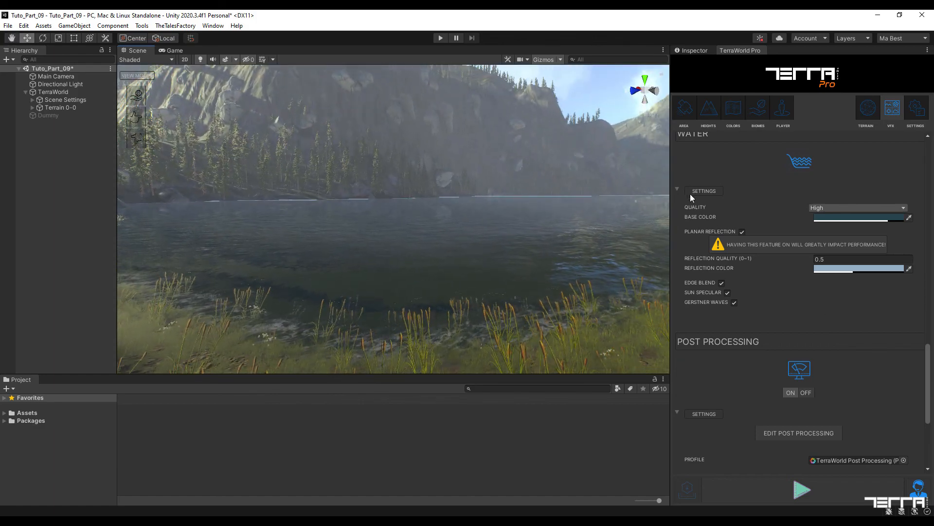
Collapse the Water settings and compare the lake scene with post processing off and back on.
{"action": "left_click", "coordinate": [677, 189]}
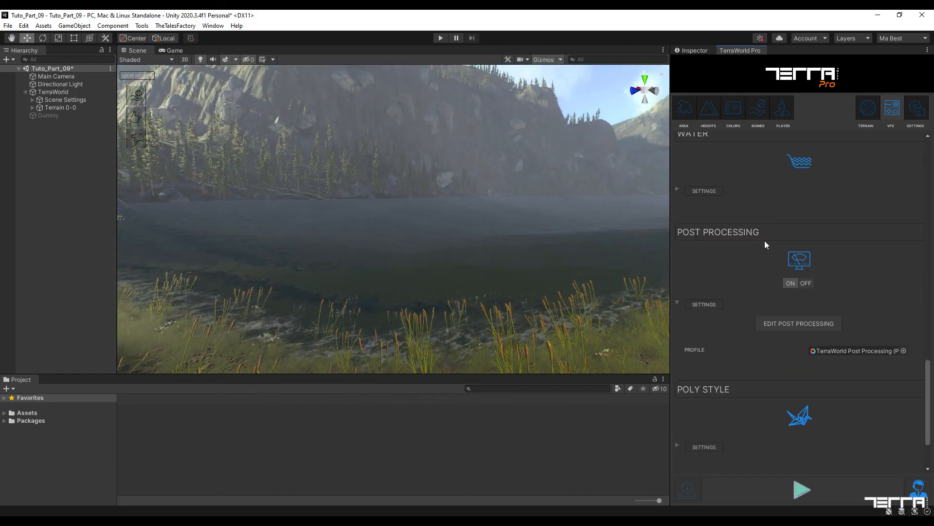
{"action": "right_click_drag", "start_coordinate": [605, 246], "coordinate": [652, 243]}
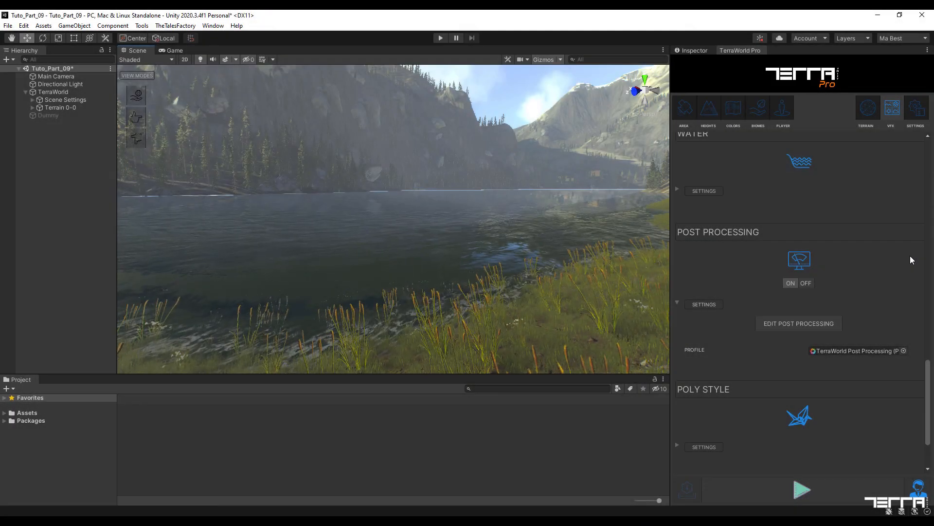
{"action": "left_click_drag", "start_coordinate": [929, 371], "coordinate": [930, 393]}
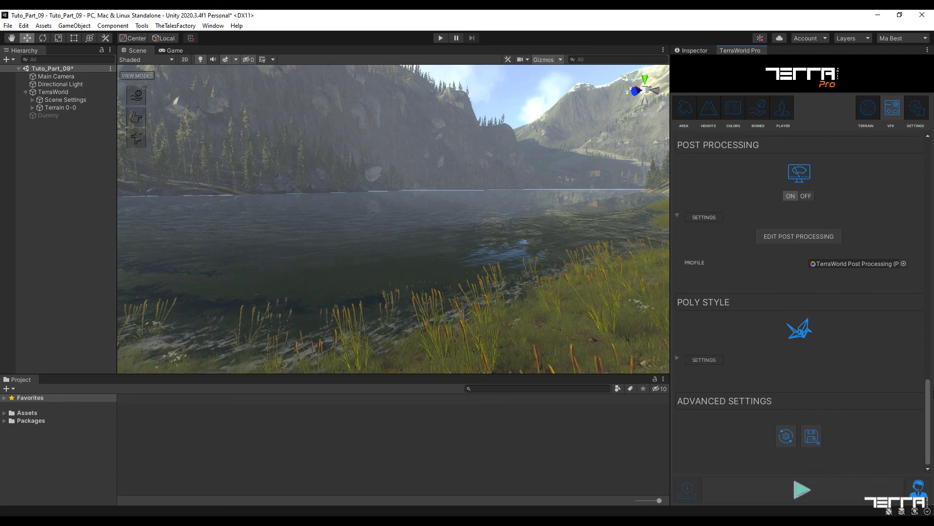
{"action": "left_click", "coordinate": [805, 193]}
{"action": "left_click", "coordinate": [790, 196]}
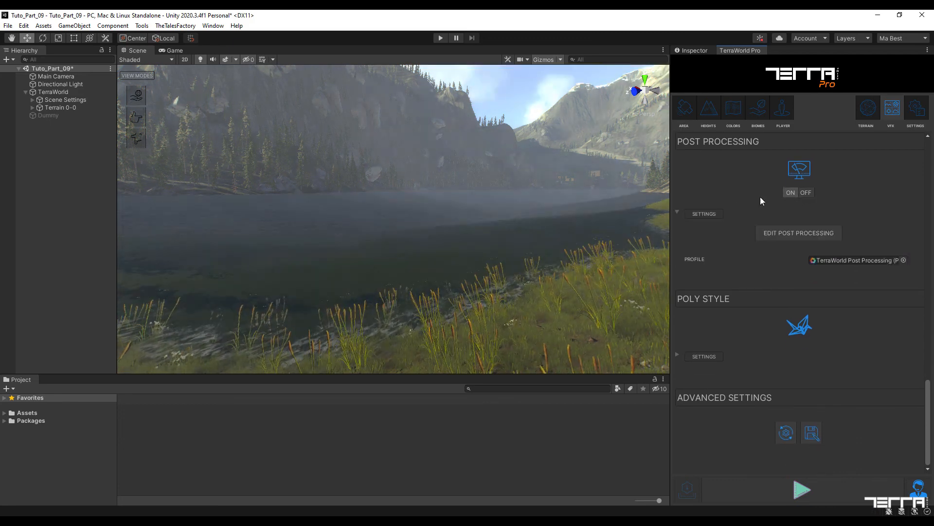
{"action": "right_click_drag", "start_coordinate": [559, 216], "coordinate": [564, 212]}
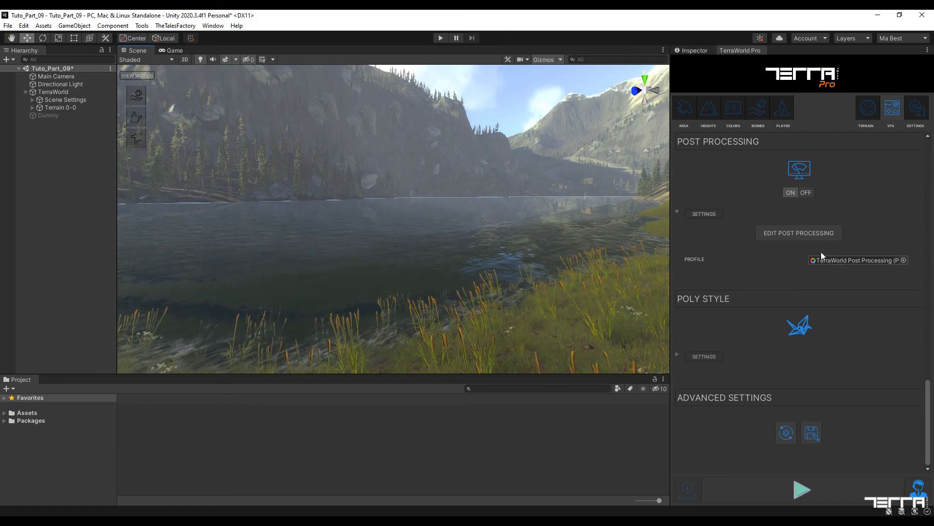
Open the post-processing profile for editing and look over its Ambient Occlusion and Auto Exposure overrides.
{"action": "left_click", "coordinate": [792, 232]}
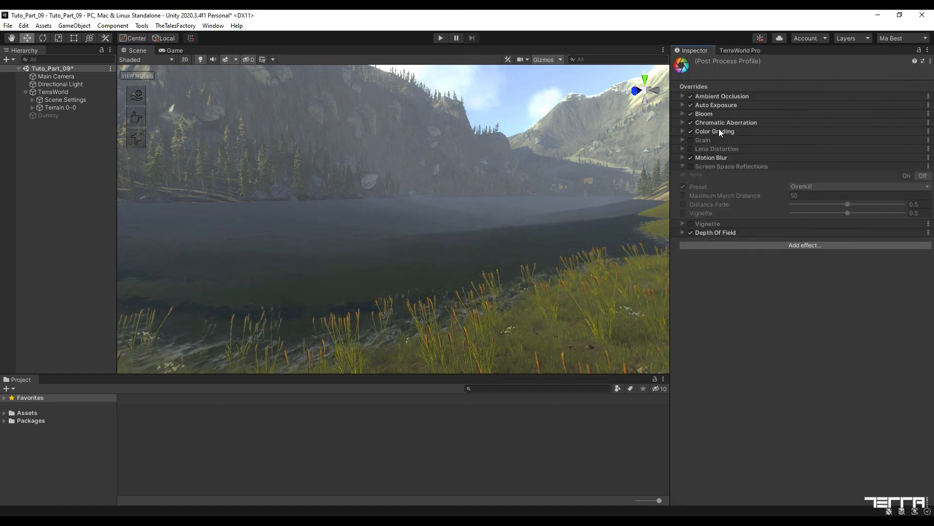
{"action": "right_click_drag", "start_coordinate": [578, 253], "coordinate": [604, 252]}
{"action": "left_click", "coordinate": [682, 96]}
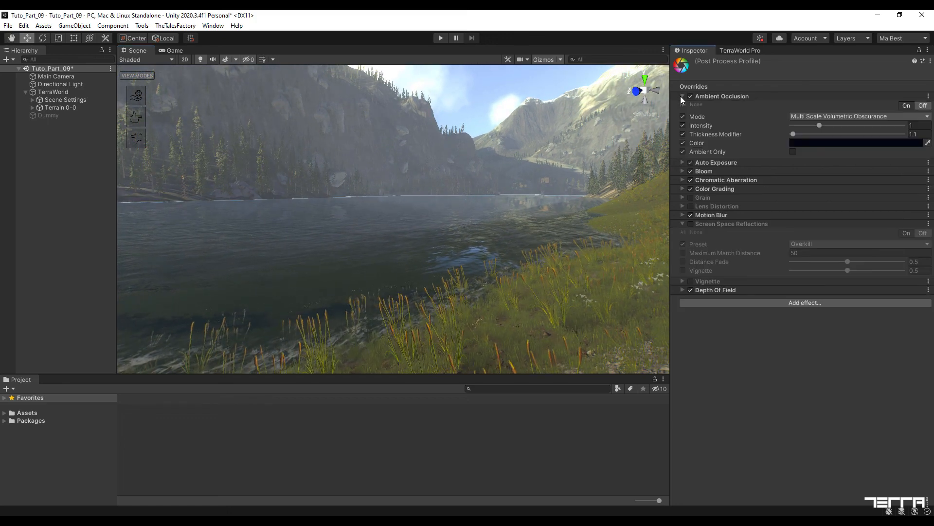
{"action": "left_click", "coordinate": [681, 97]}
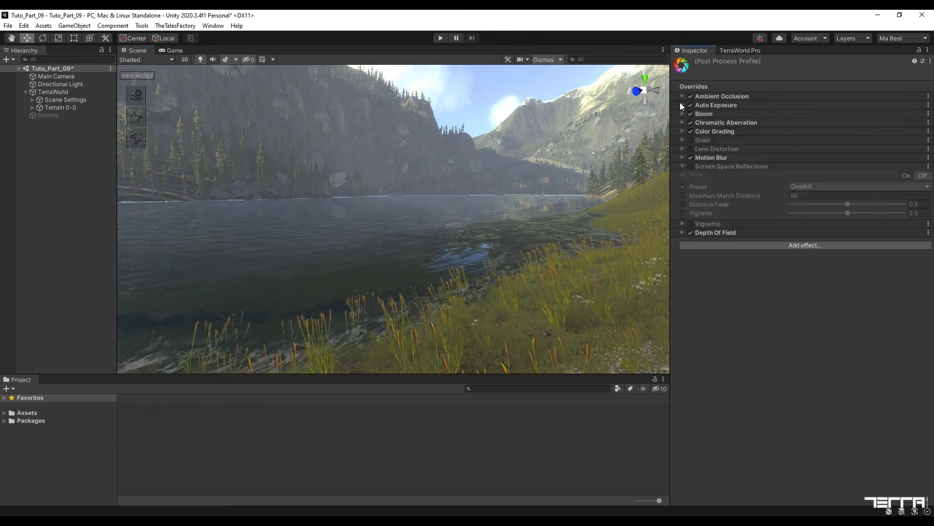
{"action": "left_click", "coordinate": [681, 104]}
{"action": "left_click", "coordinate": [681, 105]}
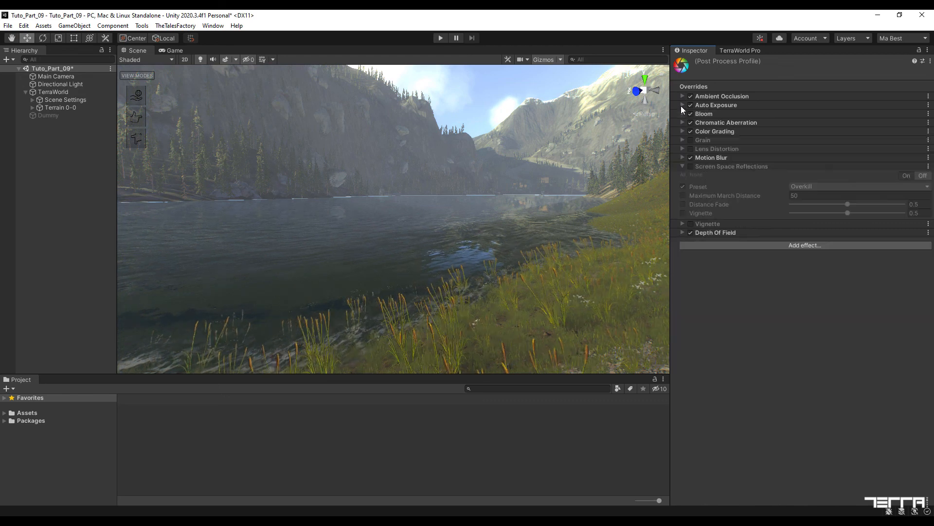
In the Color Grading override, set the saturation to 40 and, after trying 49.1 and 25, the contrast to 30.
{"action": "left_click", "coordinate": [681, 131]}
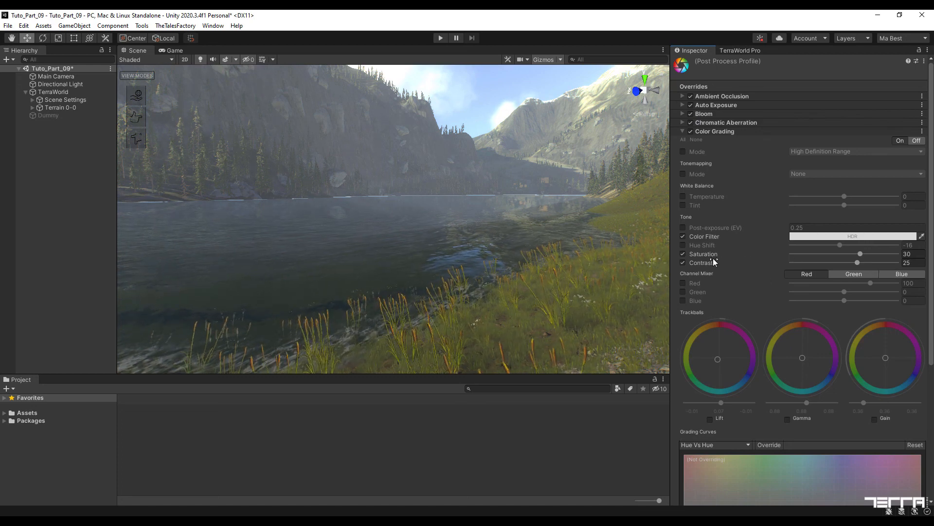
{"action": "left_click_drag", "start_coordinate": [863, 253], "coordinate": [876, 253]}
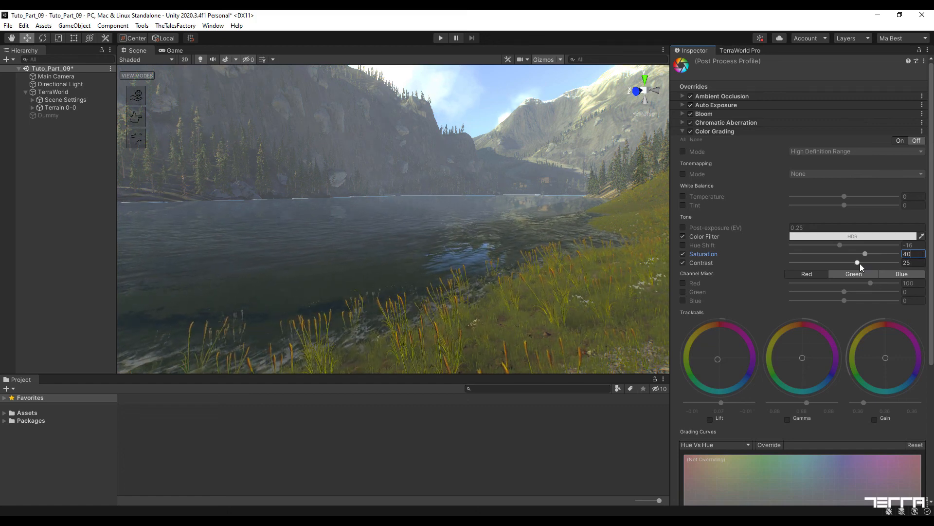
{"action": "left_click_drag", "start_coordinate": [860, 264], "coordinate": [872, 264]}
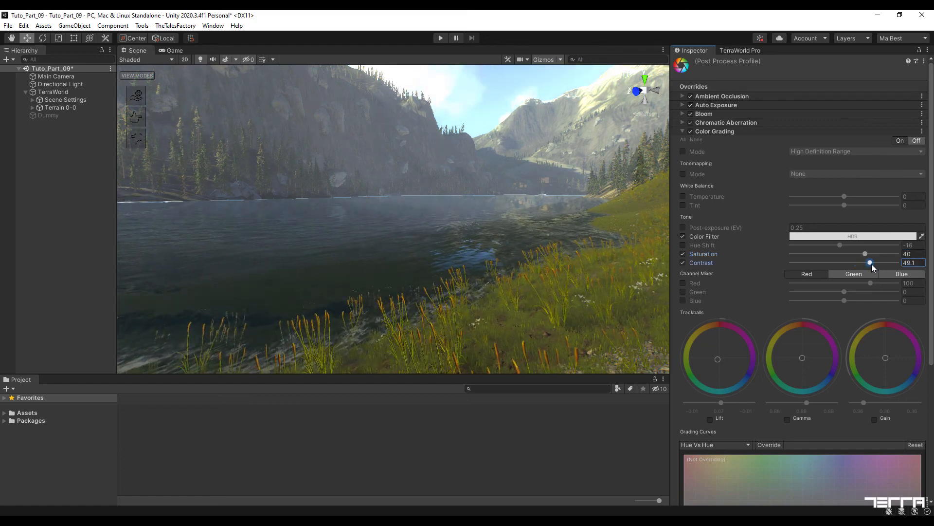
{"action": "left_click", "coordinate": [913, 264]}
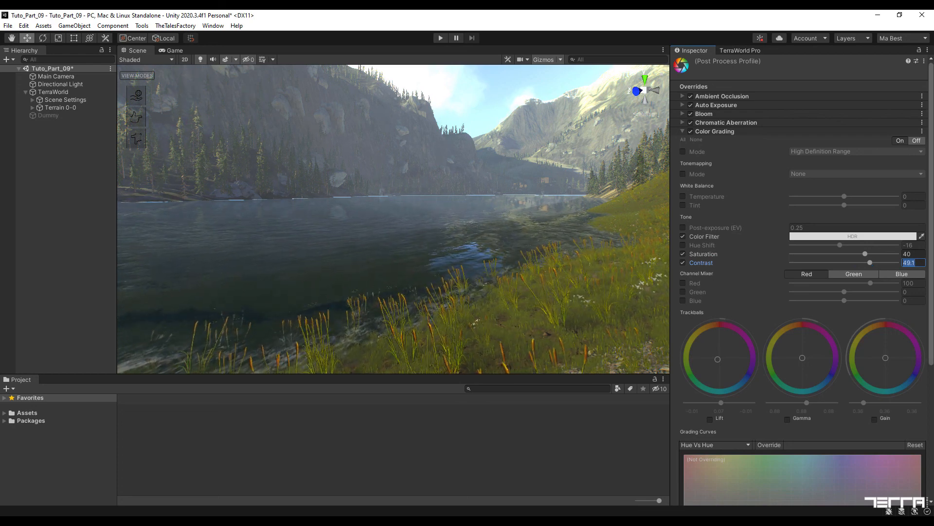
{"action": "type", "text": "25"}
{"action": "key", "text": "Return"}
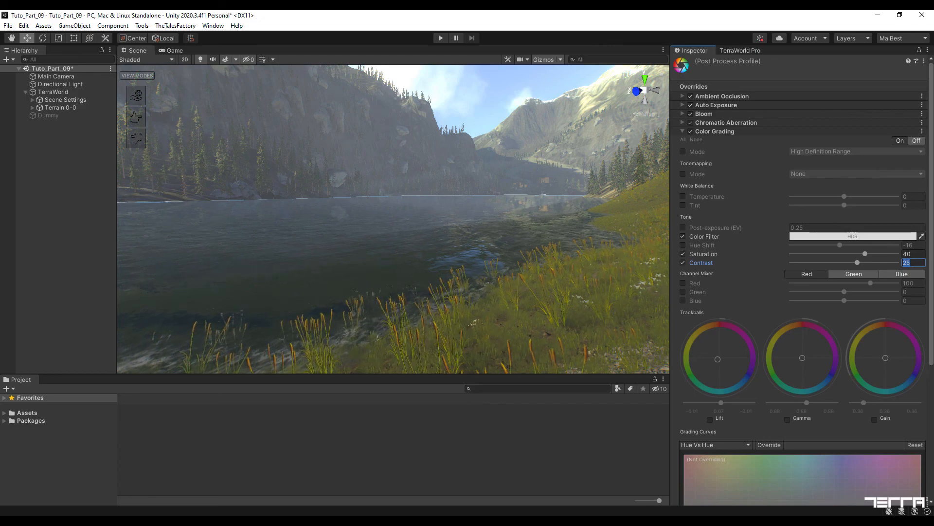
{"action": "type", "text": "30"}
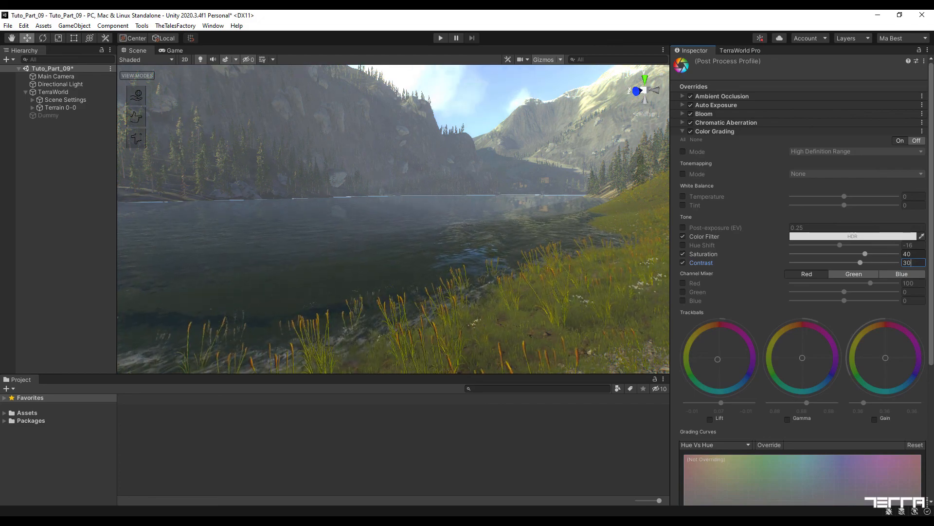
{"action": "right_click_drag", "start_coordinate": [632, 222], "coordinate": [760, 305]}
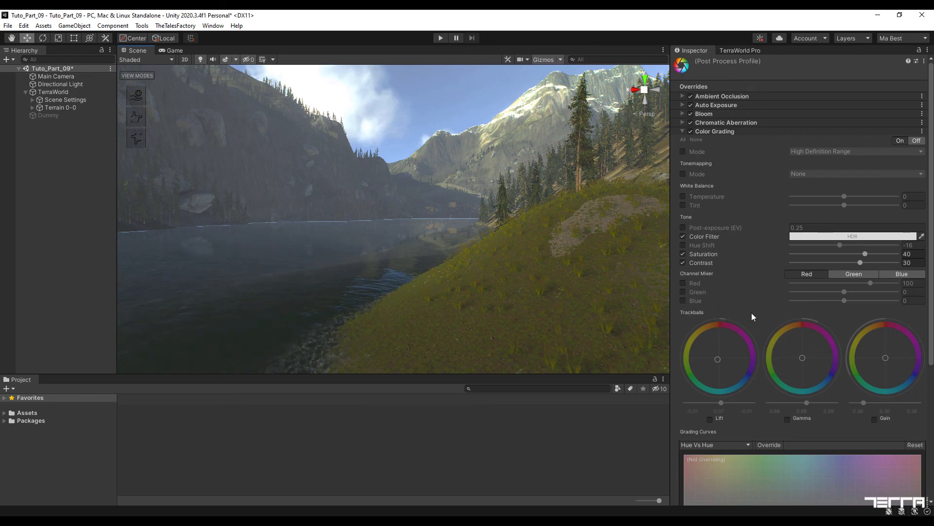
{"action": "scroll", "coordinate": [932, 332], "scroll_direction": "down", "scroll_amount": 10}
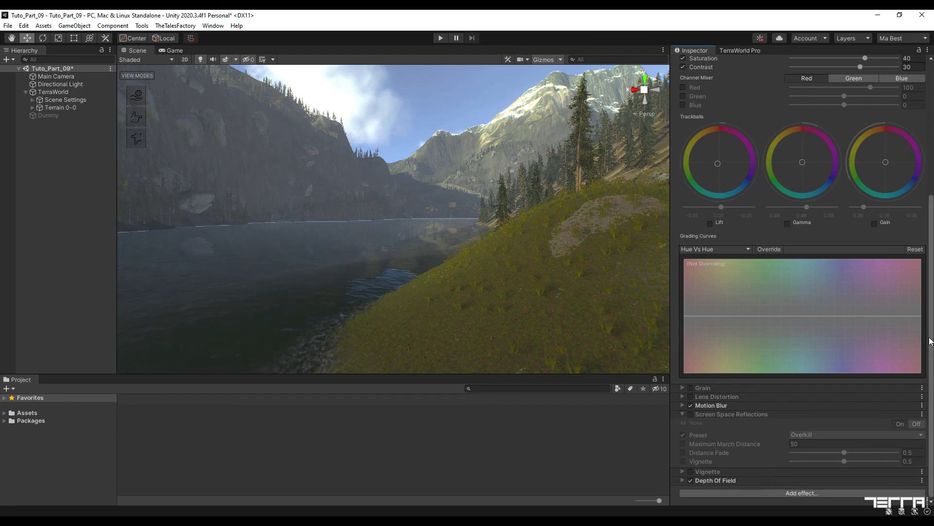
{"action": "scroll", "coordinate": [932, 341], "scroll_direction": "up", "scroll_amount": 10}
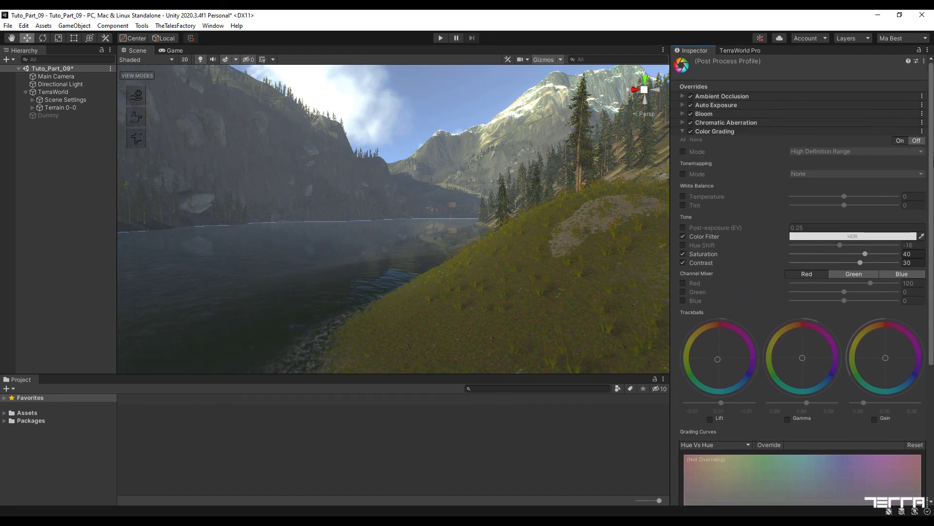
Return to the TerraWorld Pro VFX settings, locate the assigned post-processing profile in the project files and select that asset.
{"action": "left_click", "coordinate": [733, 50]}
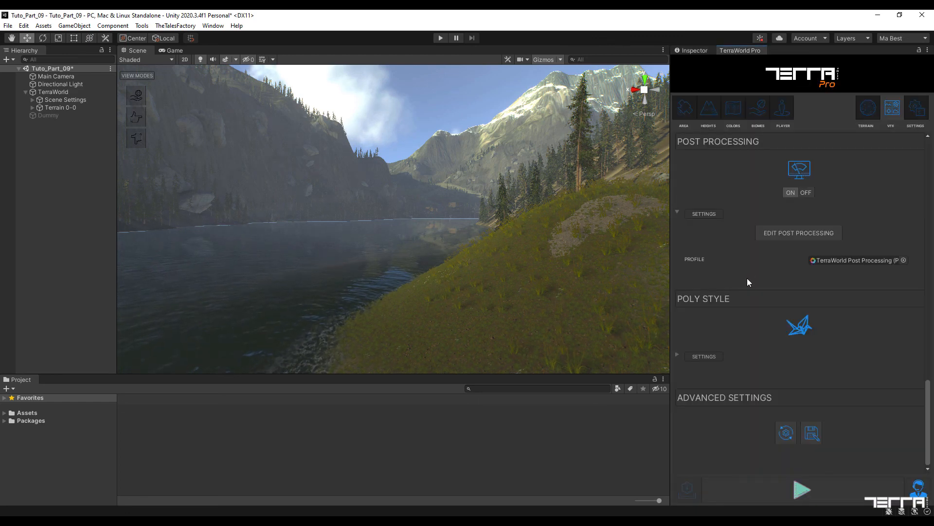
{"action": "left_click", "coordinate": [828, 260]}
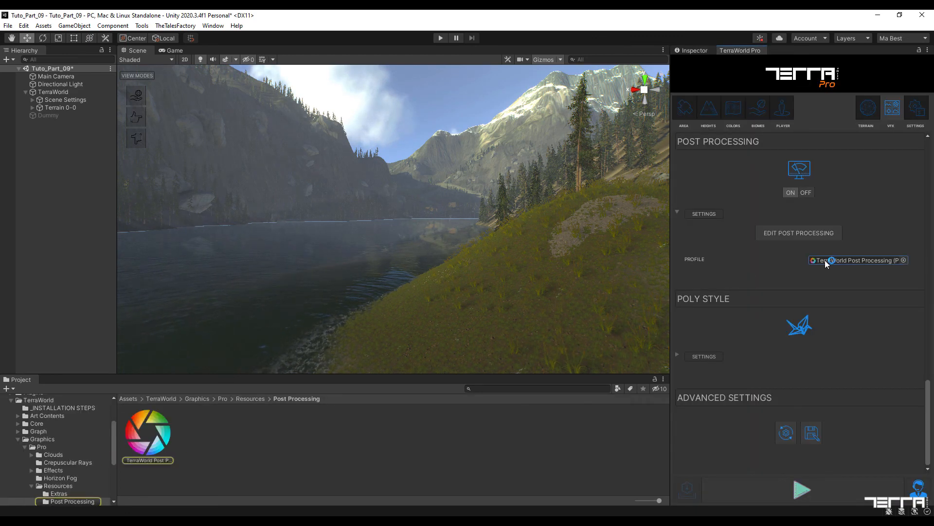
{"action": "left_click", "coordinate": [159, 439]}
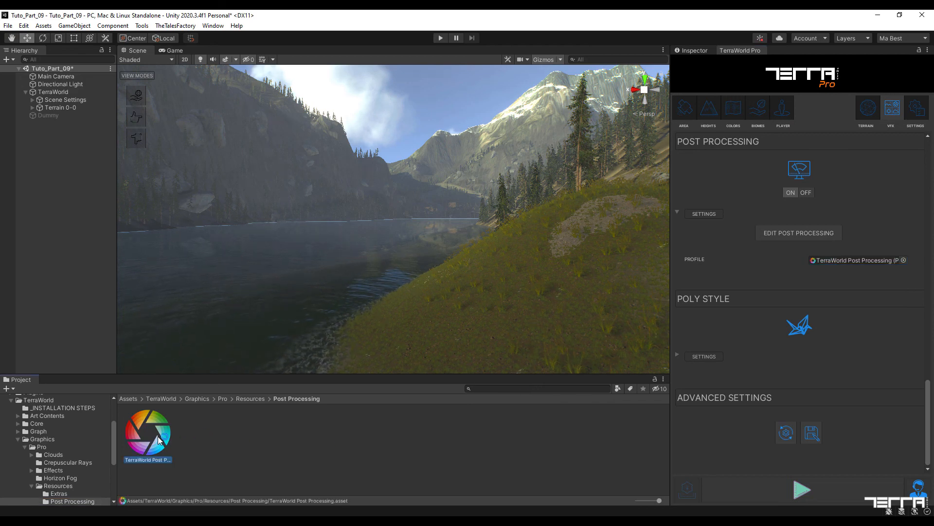
Inspect the overrides of the selected TerraWorld Post Processing profile asset, and return to the TerraWorld Pro VFX settings.
{"action": "left_click", "coordinate": [696, 51]}
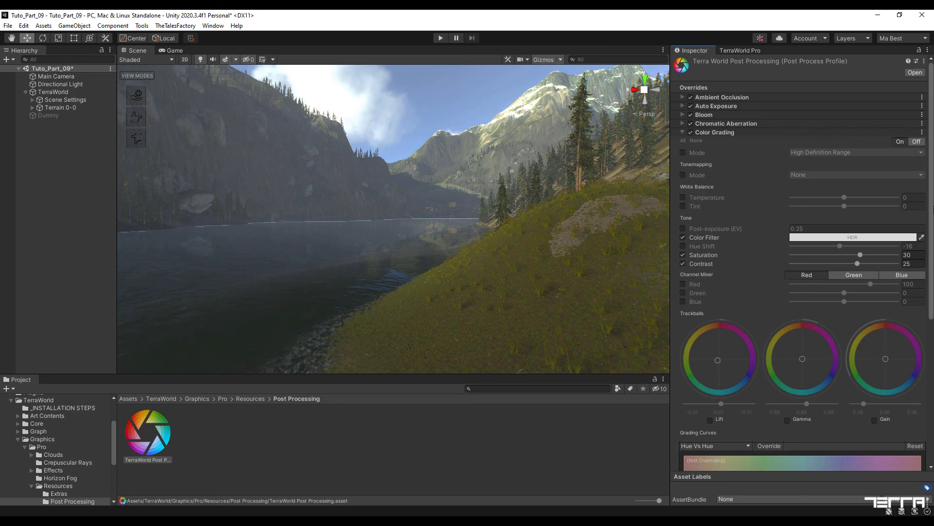
{"action": "left_click_drag", "start_coordinate": [932, 206], "coordinate": [932, 136]}
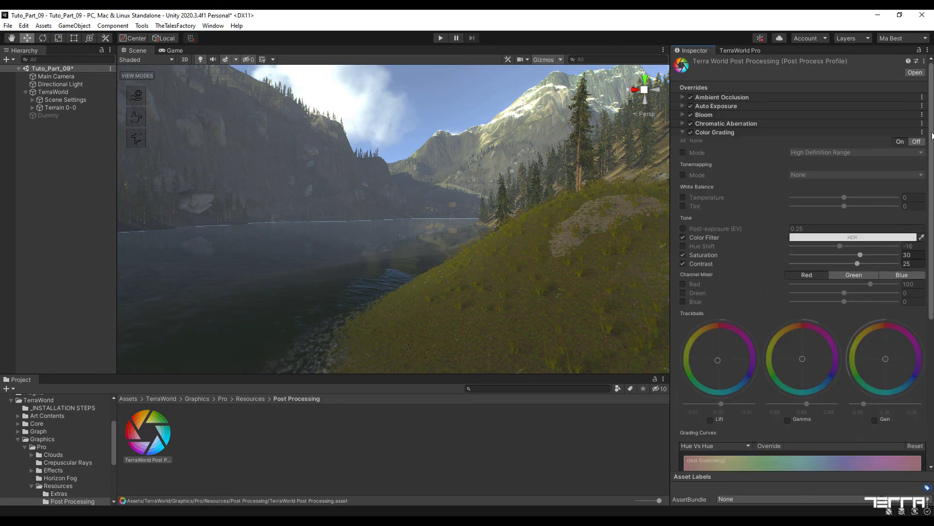
{"action": "left_click", "coordinate": [745, 51]}
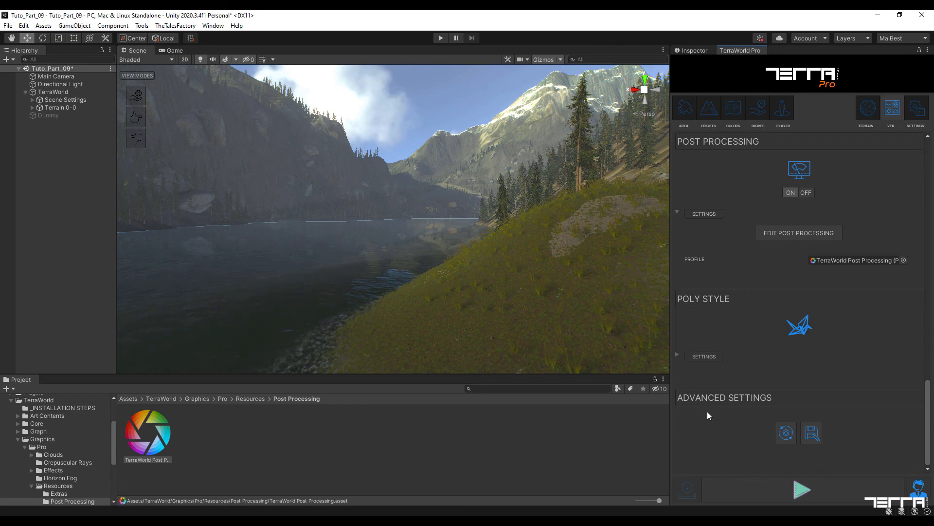
Open the Scene Settings object from the advanced settings, check its Light Manager Fog Lights component and collapse Wind Manager.
{"action": "left_click", "coordinate": [809, 434]}
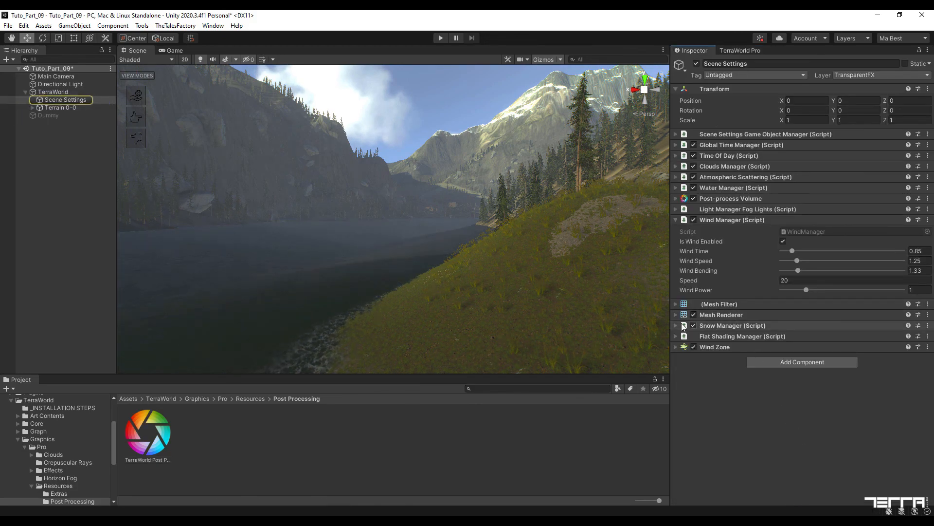
{"action": "mouse_move", "coordinate": [464, 252]}
{"action": "right_mouse_down"}
{"action": "mouse_move", "coordinate": [399, 258]}
{"action": "mouse_move", "coordinate": [293, 244]}
{"action": "mouse_move", "coordinate": [317, 234]}
{"action": "mouse_move", "coordinate": [374, 263]}
{"action": "mouse_move", "coordinate": [458, 263]}
{"action": "right_mouse_up"}
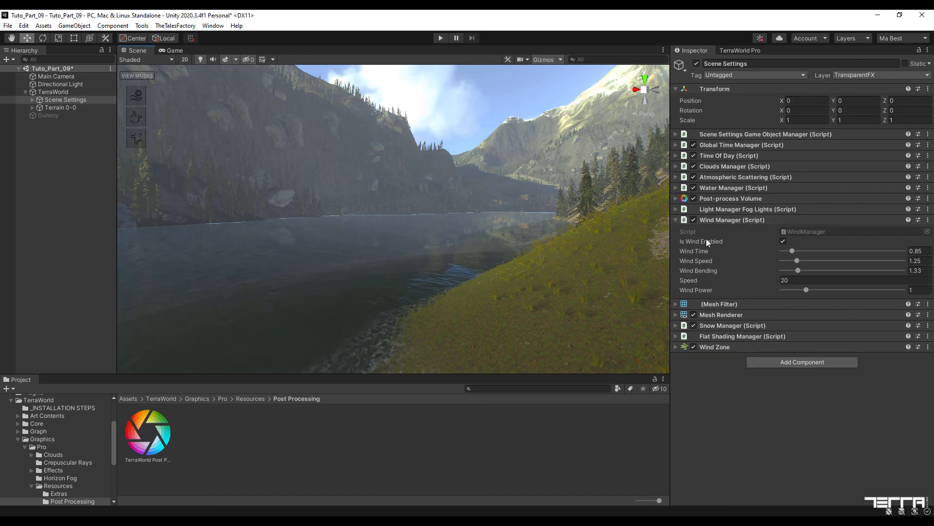
{"action": "left_click", "coordinate": [675, 209]}
{"action": "left_click", "coordinate": [676, 208]}
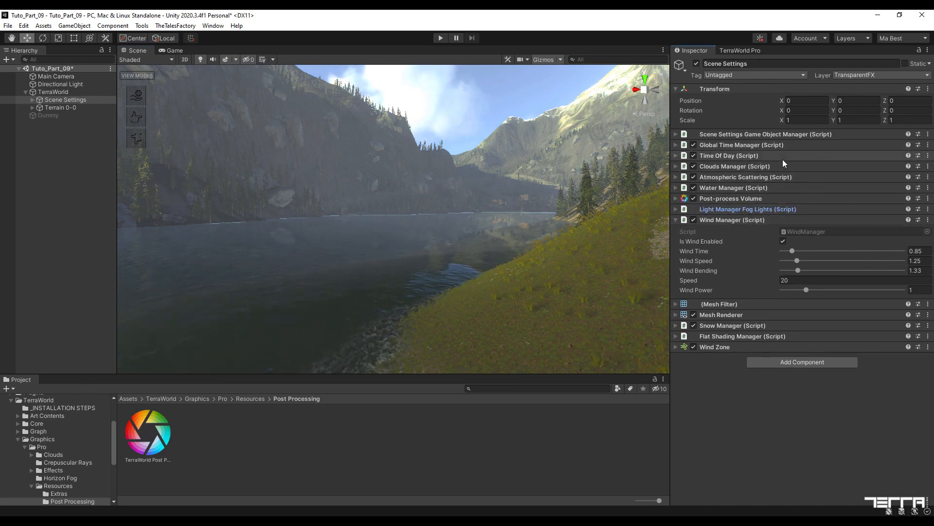
{"action": "left_click", "coordinate": [675, 220]}
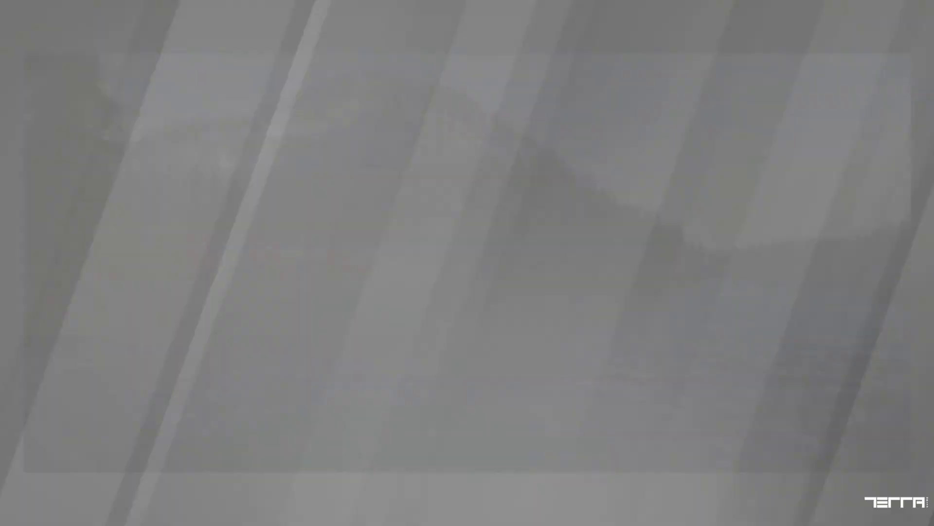